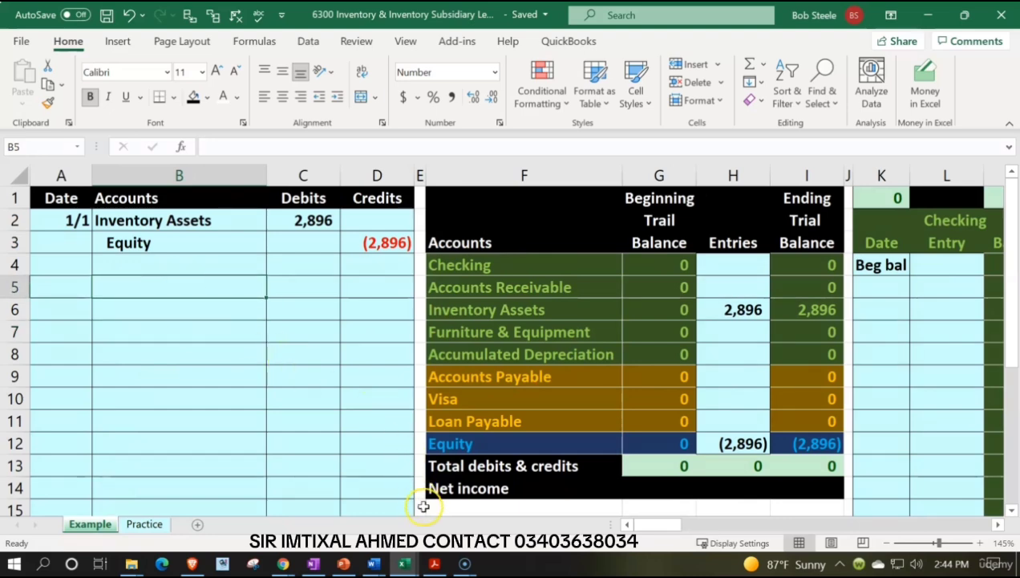
# Review the inventory and equity balances in the beginning trial balance PDF in Adobe Acrobat Reader, and return to the Excel workbook.
pyautogui.click(434, 563)
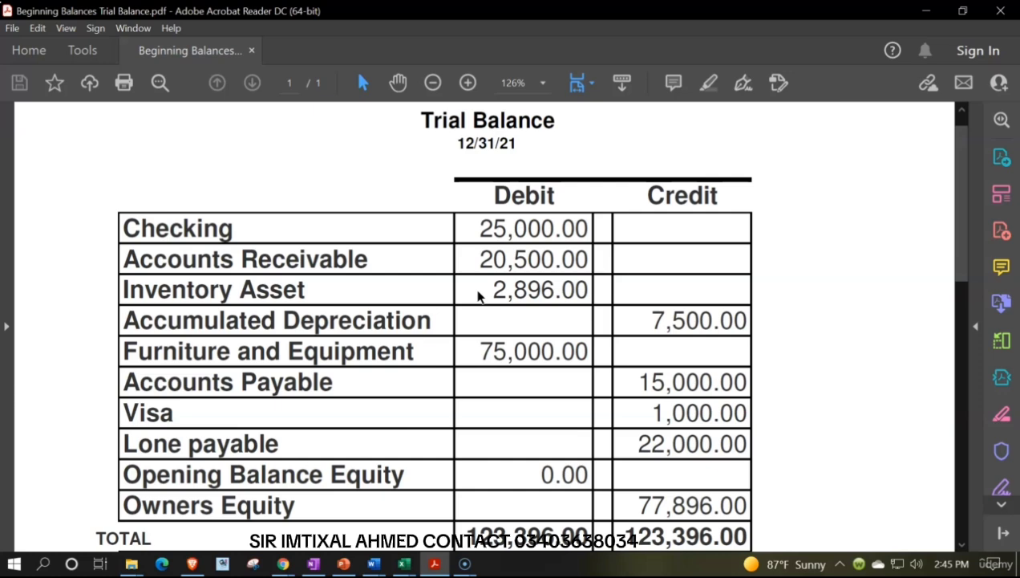
pyautogui.click(404, 564)
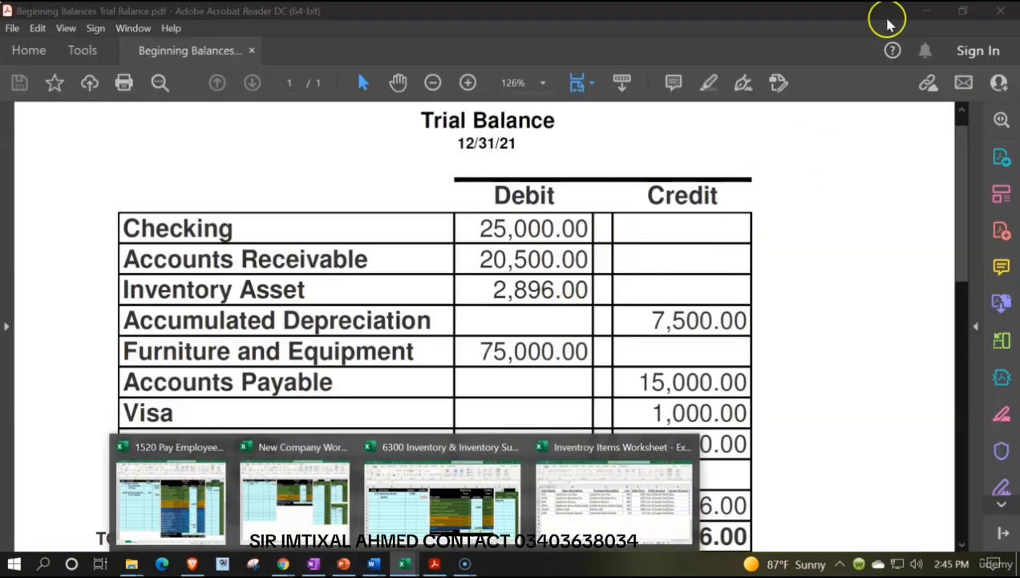
pyautogui.click(927, 11)
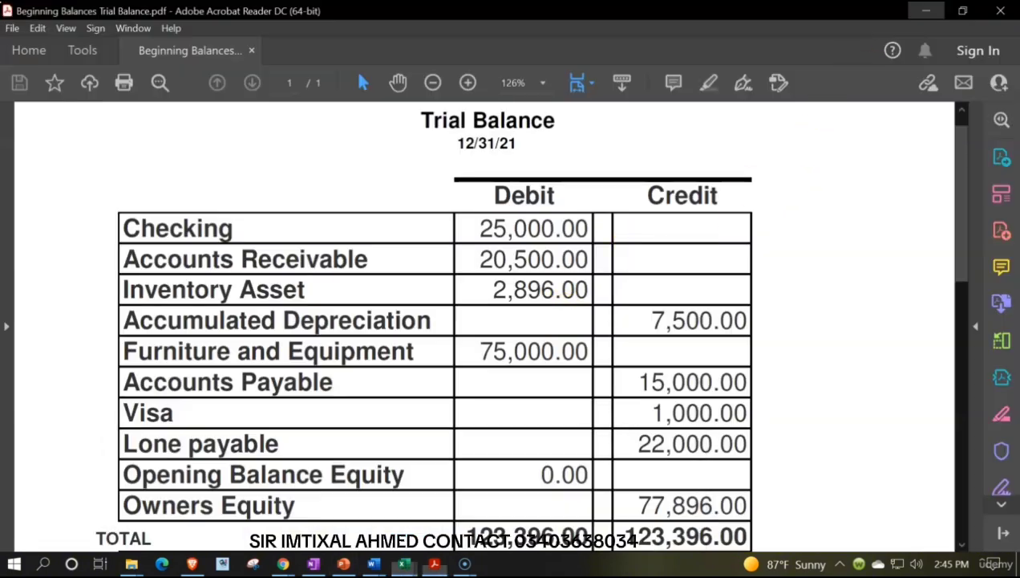
# Examine the opening inventory journal entry and the Inventory Subsidiary Ledger on the Example sheet.
pyautogui.click(160, 247)
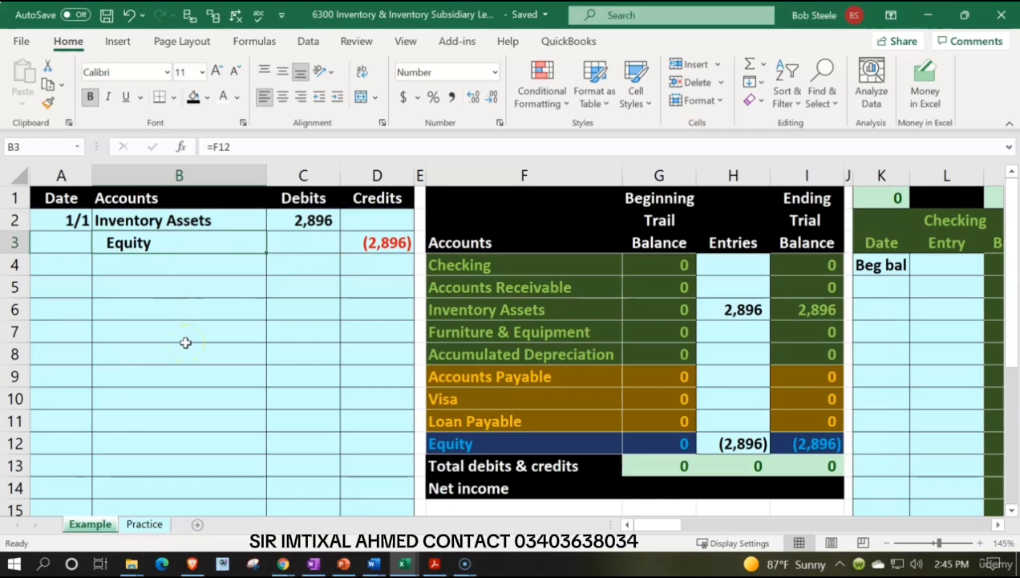
pyautogui.press('Right')
pyautogui.press('Right')
pyautogui.press('Right')
pyautogui.press('Right')
pyautogui.press('Right')
pyautogui.press('Right')
pyautogui.press('Right')
pyautogui.press('Right')
pyautogui.press('Right')
pyautogui.press('Right')
pyautogui.press('Right')
pyautogui.press('Right')
pyautogui.press('Right')
pyautogui.press('Right')
pyautogui.press('Right')
pyautogui.press('Right')
pyautogui.press('Right')
pyautogui.press('Right')
pyautogui.press('Right')
pyautogui.press('Right')
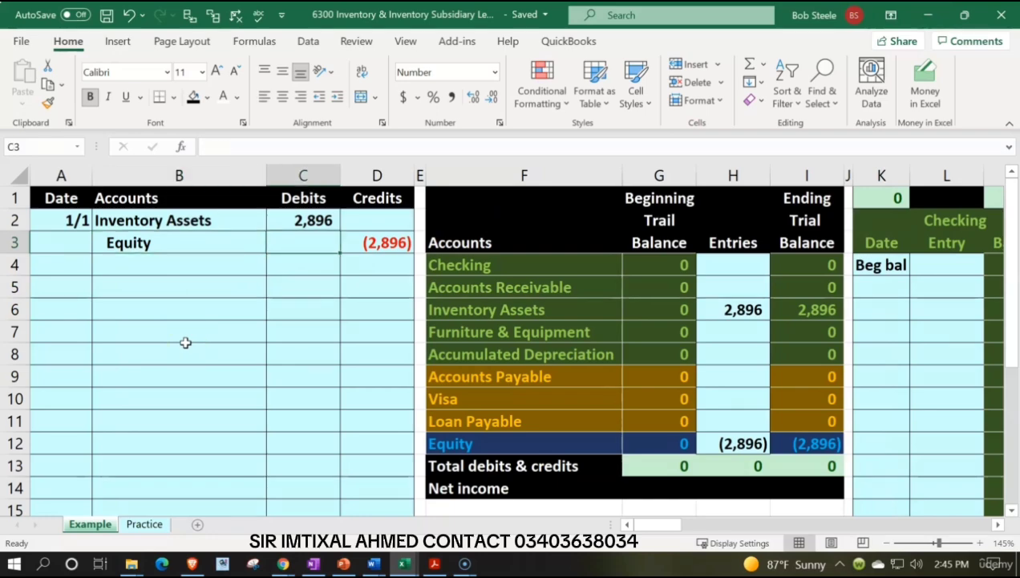
pyautogui.press('Right')
pyautogui.press('Right')
pyautogui.press('Right')
pyautogui.press('Right')
pyautogui.press('Right')
pyautogui.press('Right')
pyautogui.press('Right')
pyautogui.press('Right')
pyautogui.press('Right')
pyautogui.press('Right')
pyautogui.press('Right')
pyautogui.press('Right')
pyautogui.press('Right')
pyautogui.press('Right')
pyautogui.press('Right')
pyautogui.press('Right')
pyautogui.press('Right')
pyautogui.press('Right')
pyautogui.press('Right')
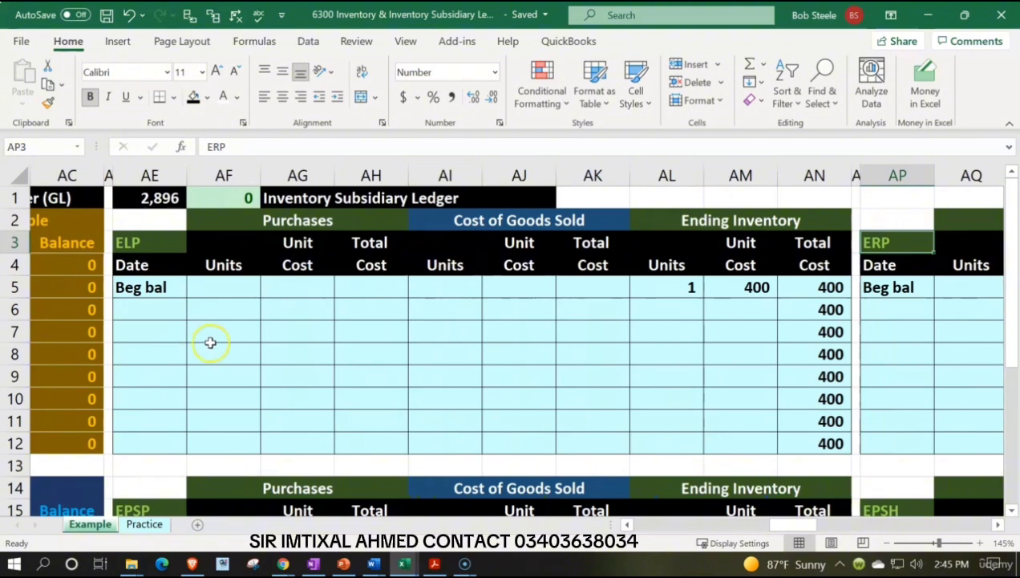
# Open the Inventory Items Worksheet workbook and review the item names with their sales and purchase descriptions.
pyautogui.moveTo(409, 565)
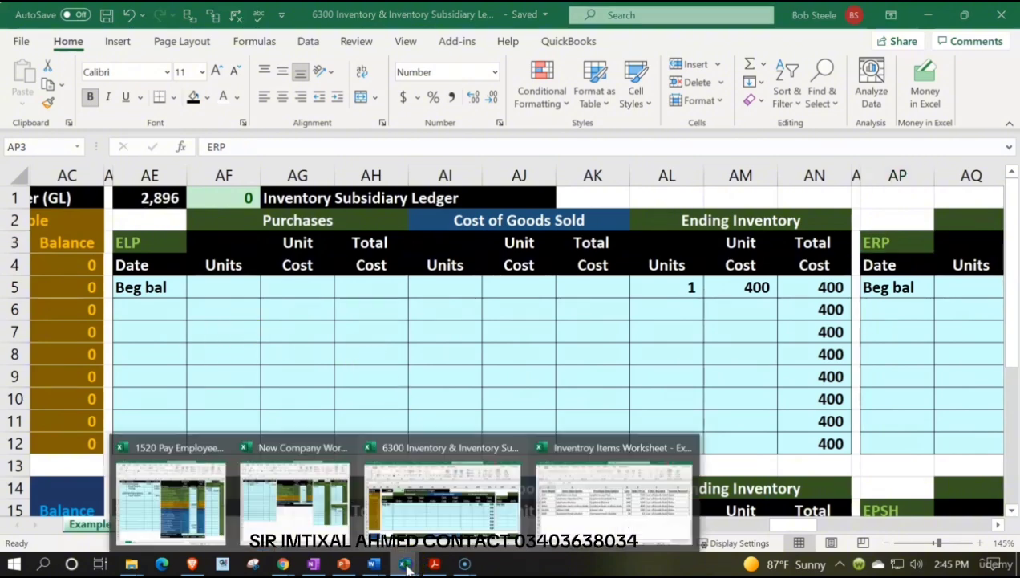
pyautogui.click(577, 521)
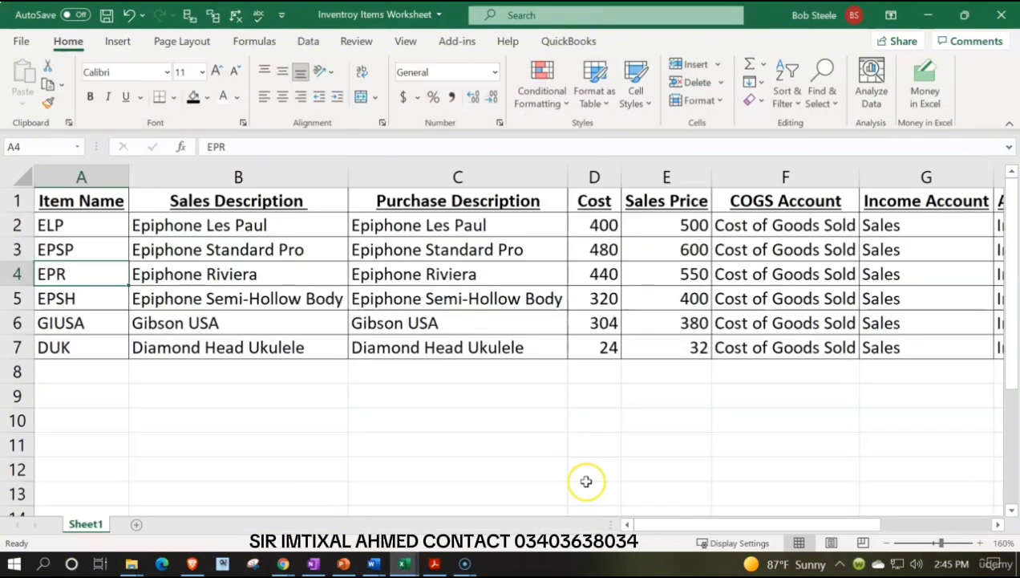
pyautogui.click(101, 232)
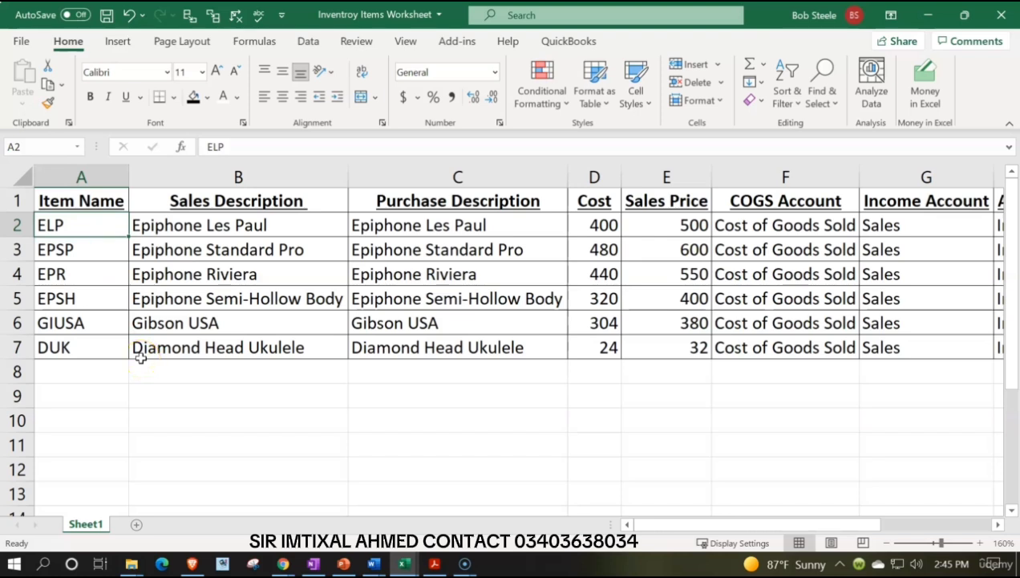
pyautogui.press('Down')
pyautogui.press('Down')
pyautogui.press('Down')
pyautogui.press('Down')
pyautogui.press('Down')
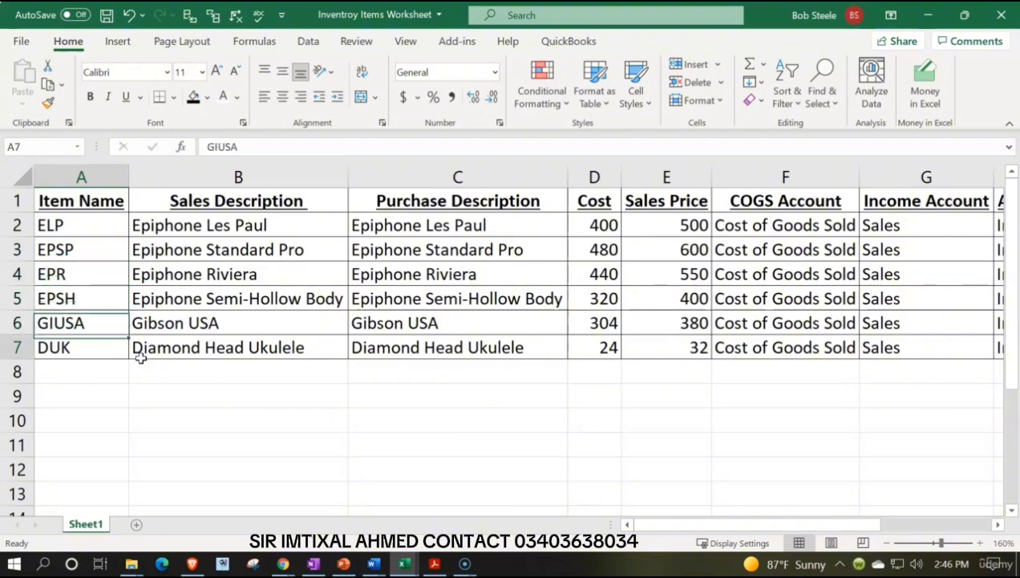
pyautogui.press('Up')
pyautogui.press('Up')
pyautogui.press('Up')
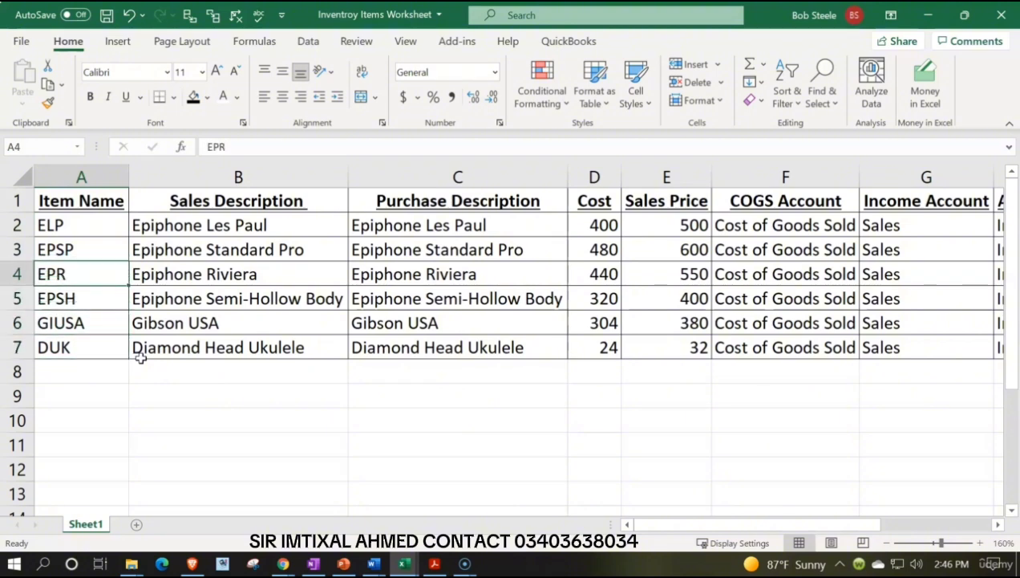
pyautogui.press('Right')
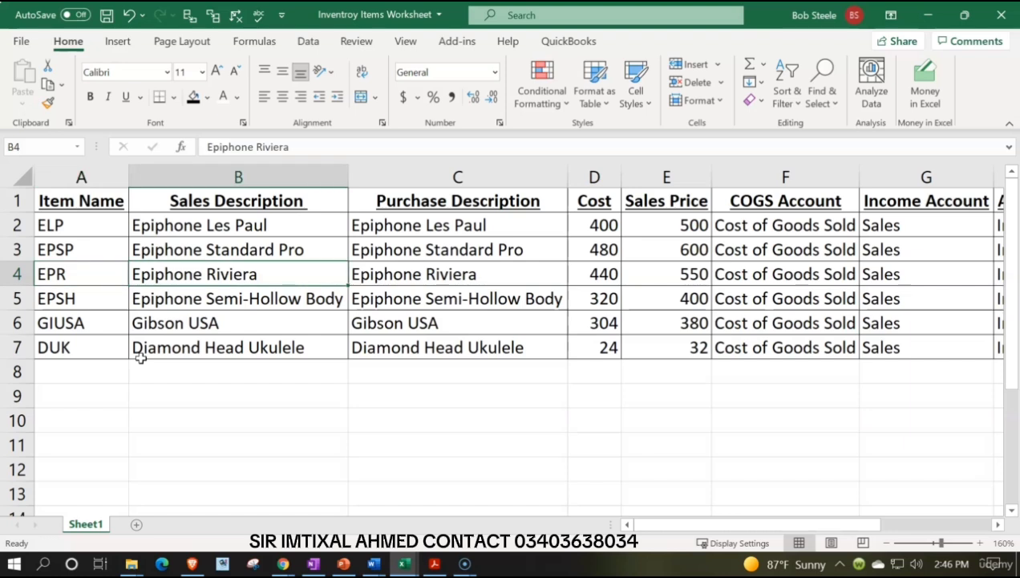
pyautogui.press('Right')
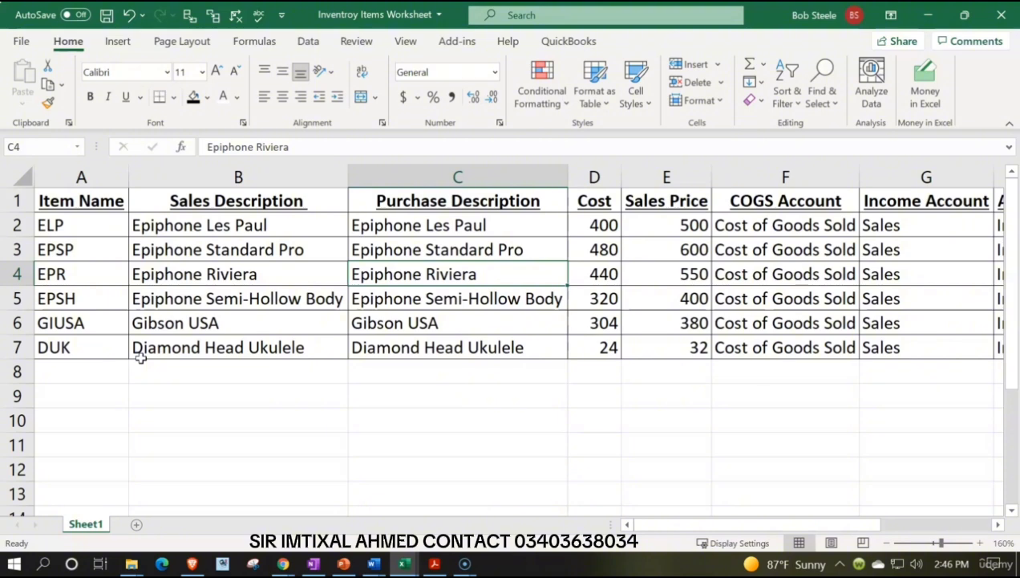
# Review the cost, sales price, account assignments and quantity on hand of the inventory items.
pyautogui.press('Up')
pyautogui.press('Up')
pyautogui.press('Right')
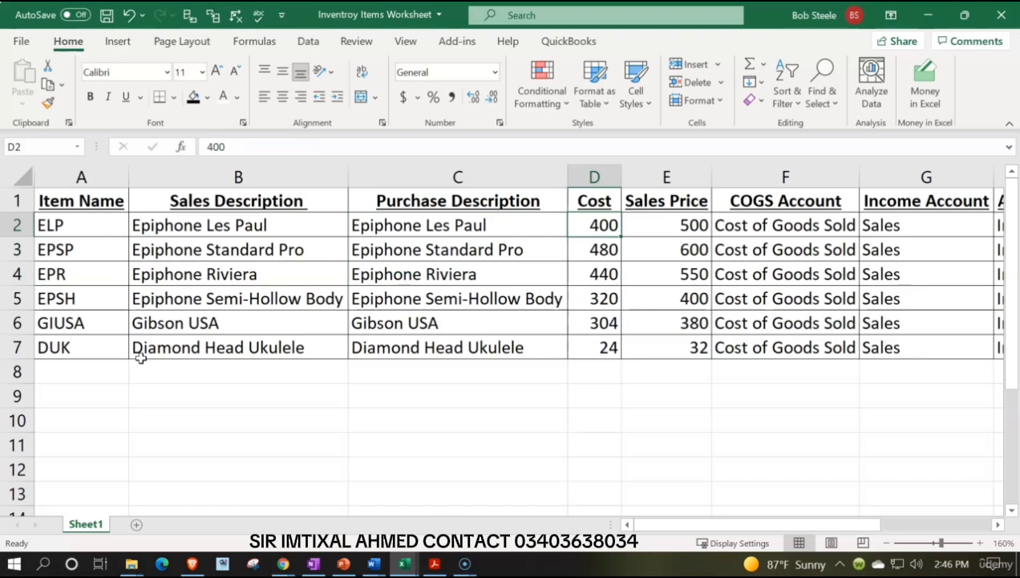
pyautogui.press('Right')
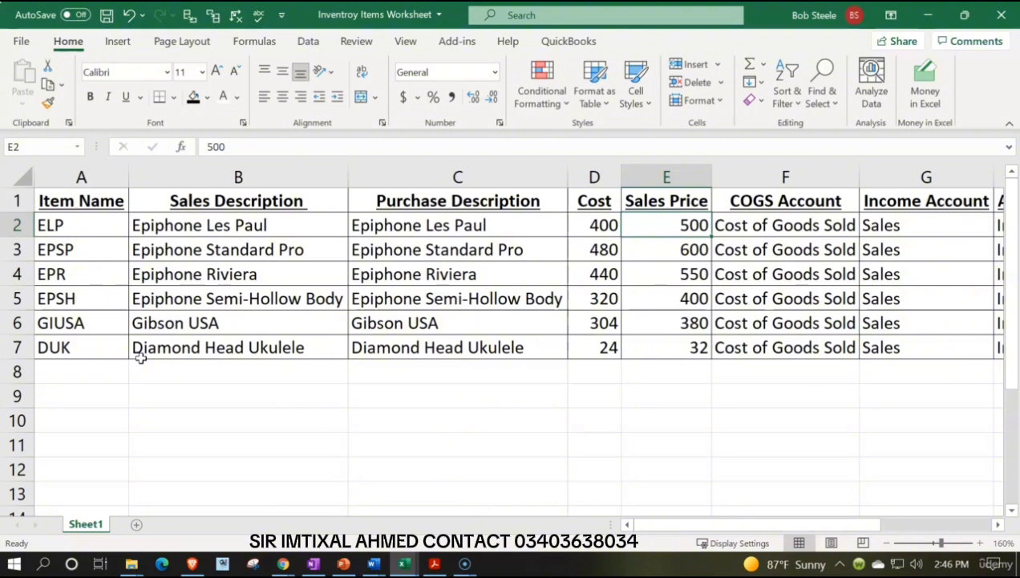
pyautogui.press('Right')
pyautogui.press('Right')
pyautogui.press('Right')
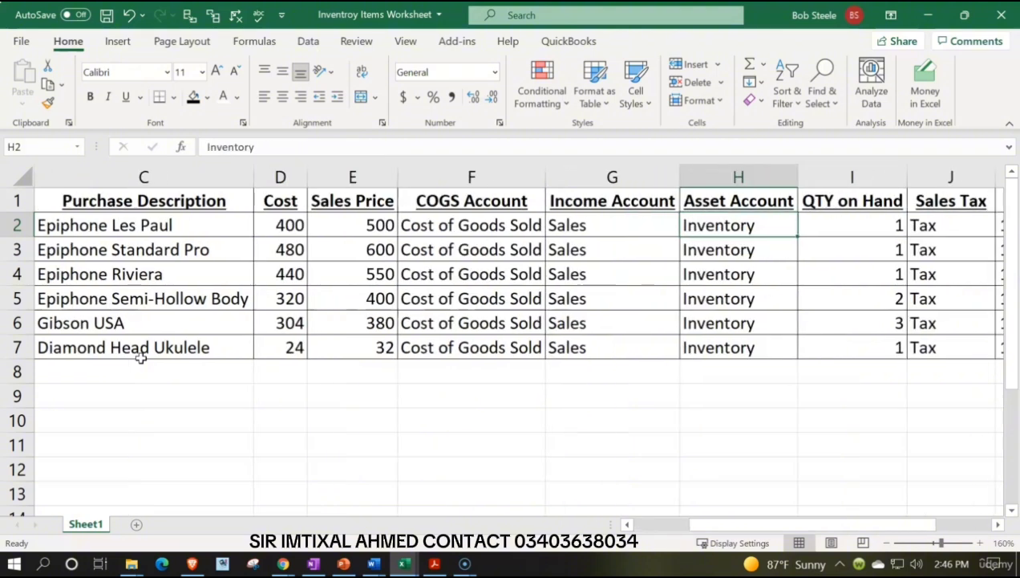
# Examine the quantity-times-cost formulas and their sum in column M, and return to the inventory subsidiary ledger workbook.
pyautogui.press('Right')
pyautogui.press('Down')
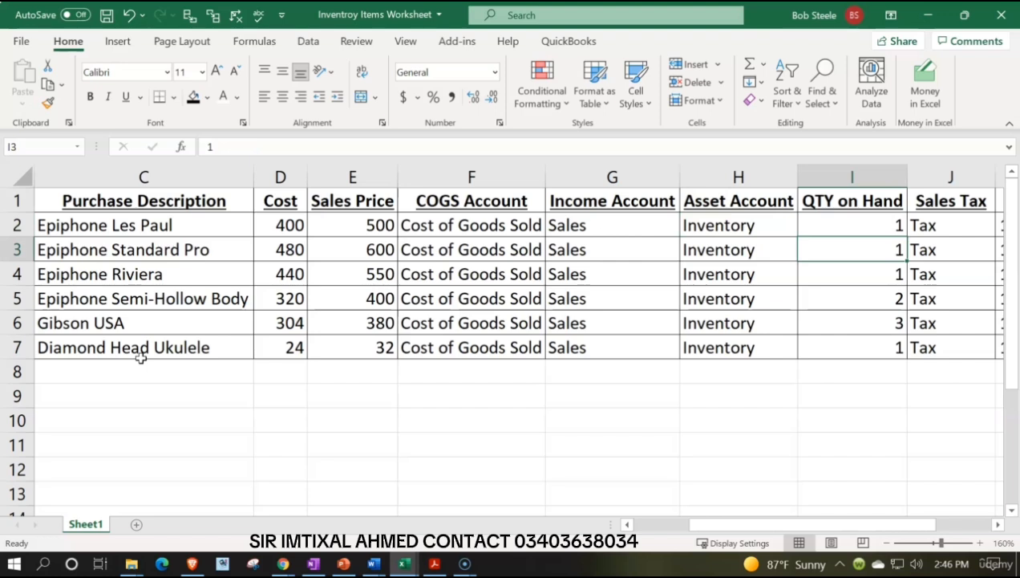
pyautogui.press('Right')
pyautogui.press('Right')
pyautogui.press('Right')
pyautogui.press('Right')
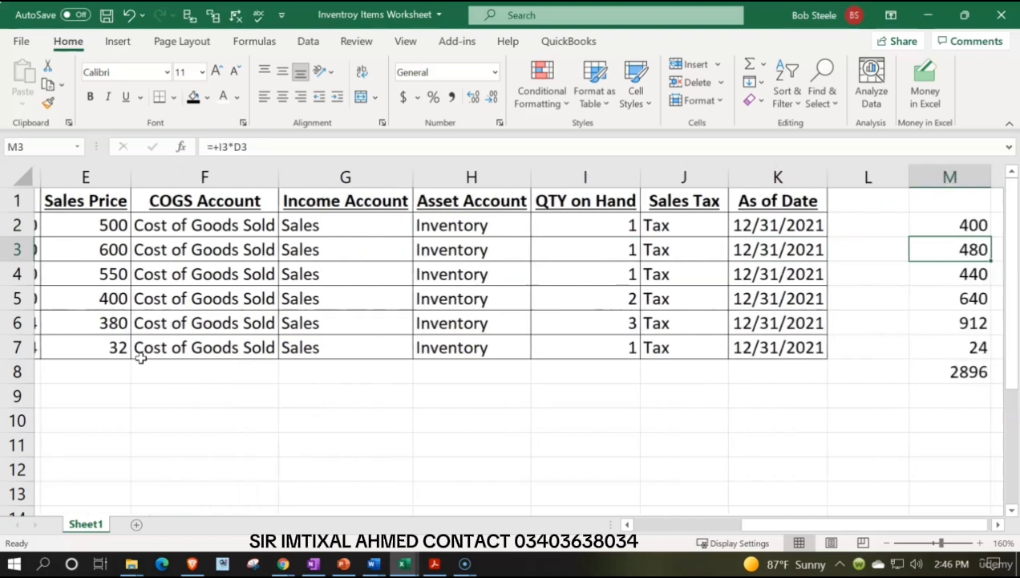
pyautogui.press('Up')
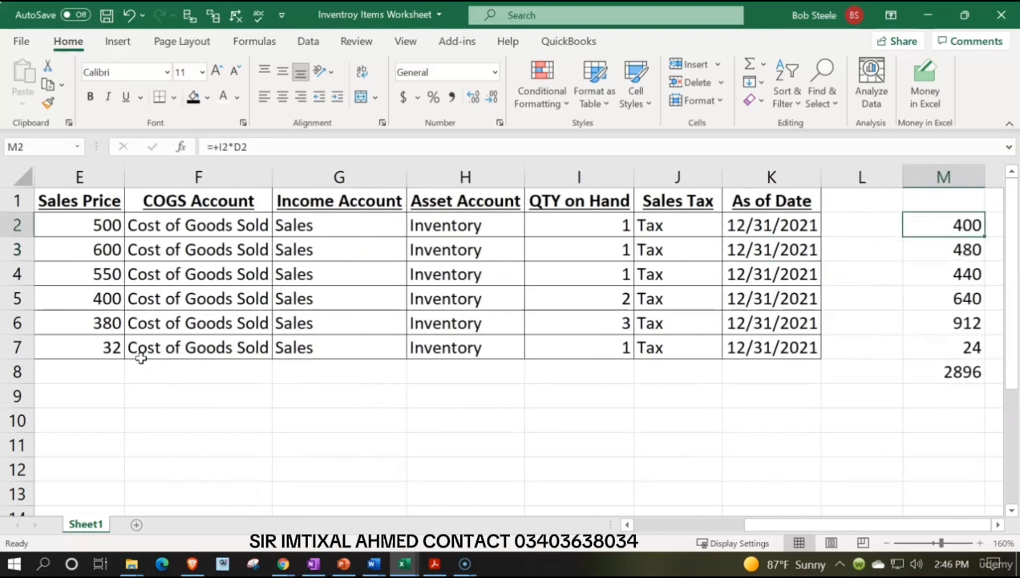
pyautogui.press('Down')
pyautogui.press('Down')
pyautogui.press('Down')
pyautogui.press('Down')
pyautogui.press('Down')
pyautogui.press('Down')
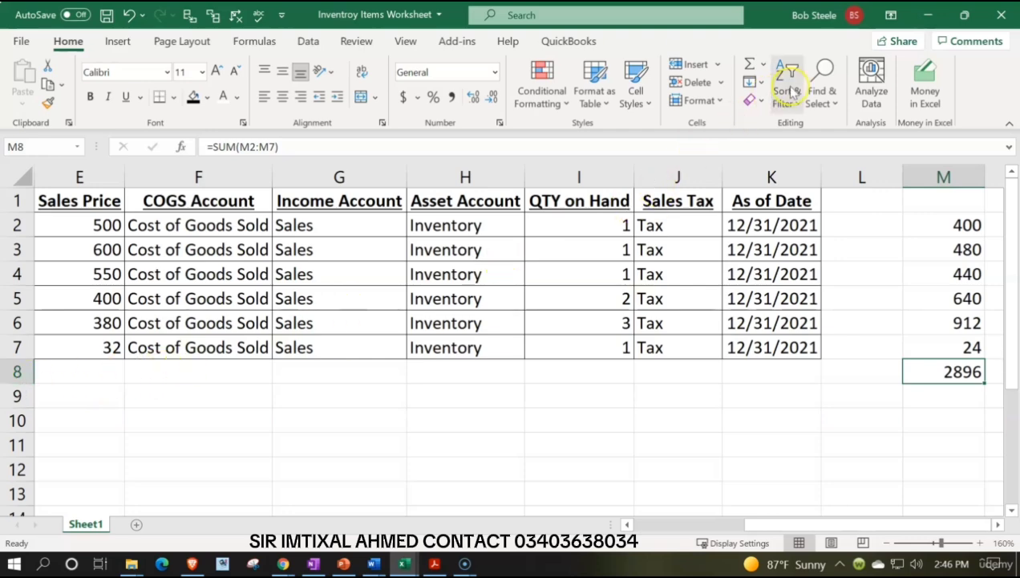
pyautogui.click(931, 13)
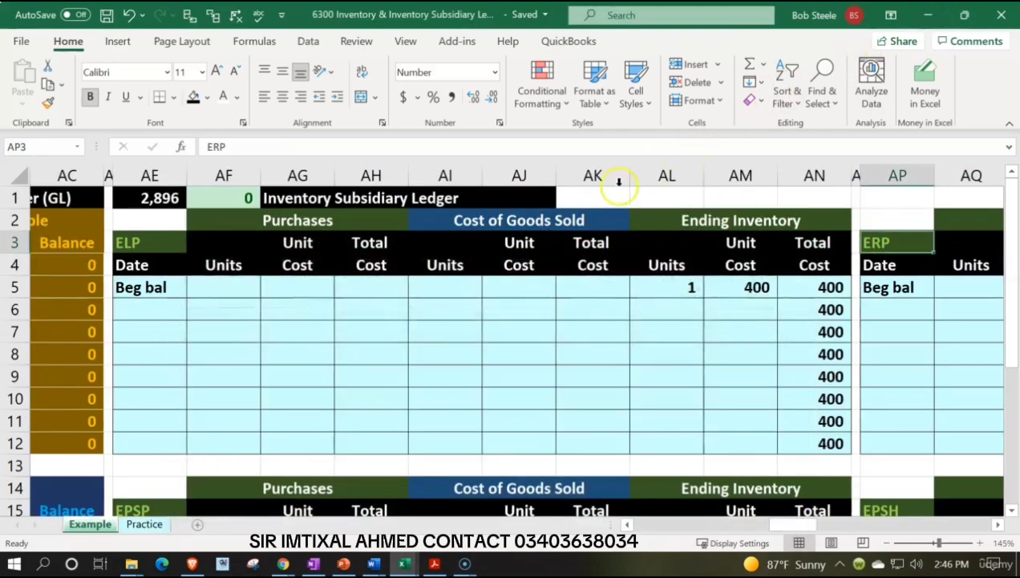
# Look back across the Example sheet from the ELP subsidiary ledger to the journal entry in the first columns.
pyautogui.click(585, 303)
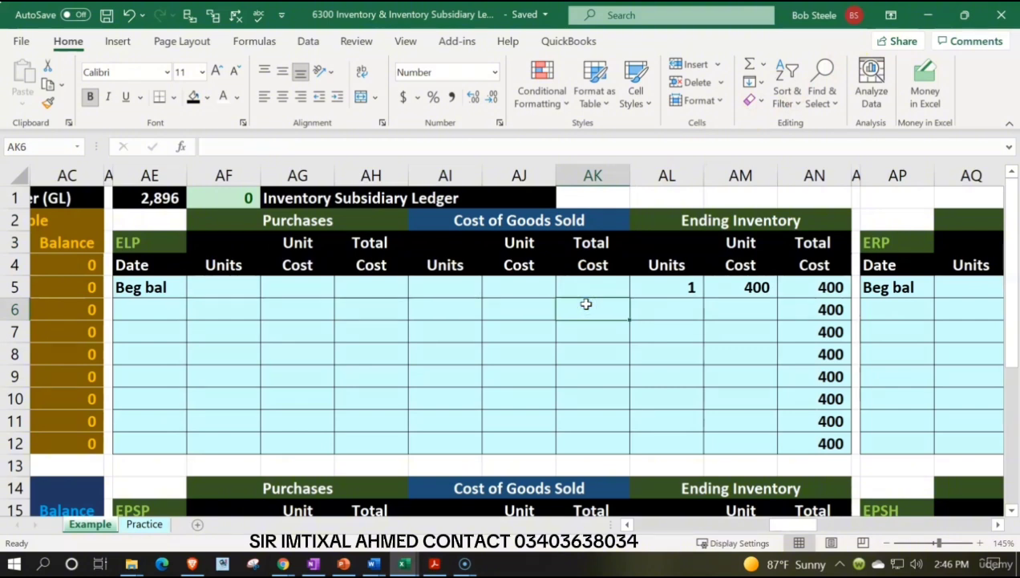
pyautogui.press('Left')
pyautogui.press('Left')
pyautogui.press('Left')
pyautogui.press('Left')
pyautogui.press('Left')
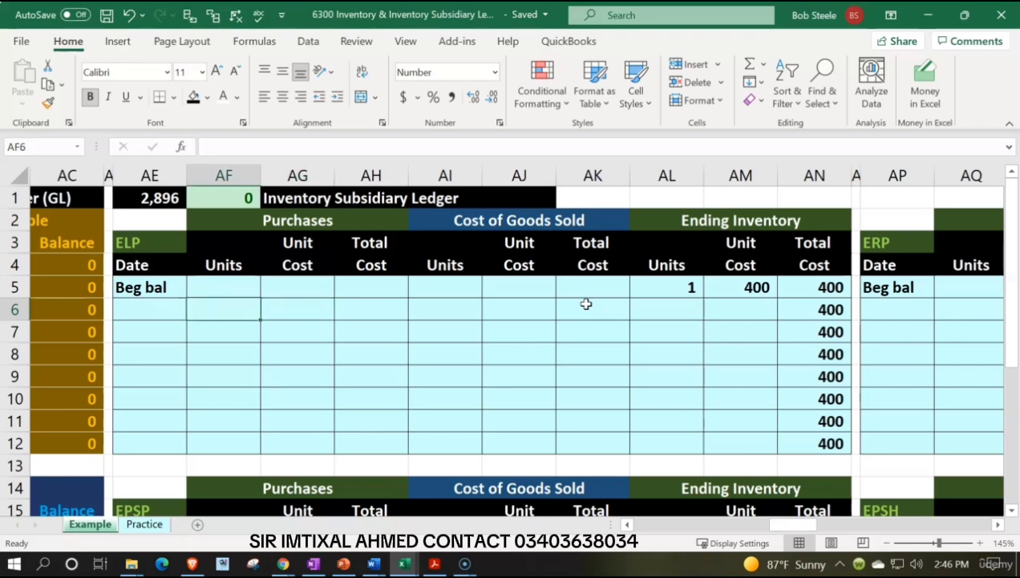
pyautogui.press('Left')
pyautogui.press('Left')
pyautogui.press('Left')
pyautogui.press('Left')
pyautogui.press('Left')
pyautogui.press('Left')
pyautogui.press('Left')
pyautogui.press('Left')
pyautogui.press('Left')
pyautogui.press('Left')
pyautogui.press('Left')
pyautogui.press('Left')
pyautogui.press('Left')
pyautogui.press('Left')
pyautogui.press('Left')
pyautogui.press('Left')
pyautogui.press('Left')
pyautogui.press('Left')
pyautogui.press('Left')
pyautogui.press('Left')
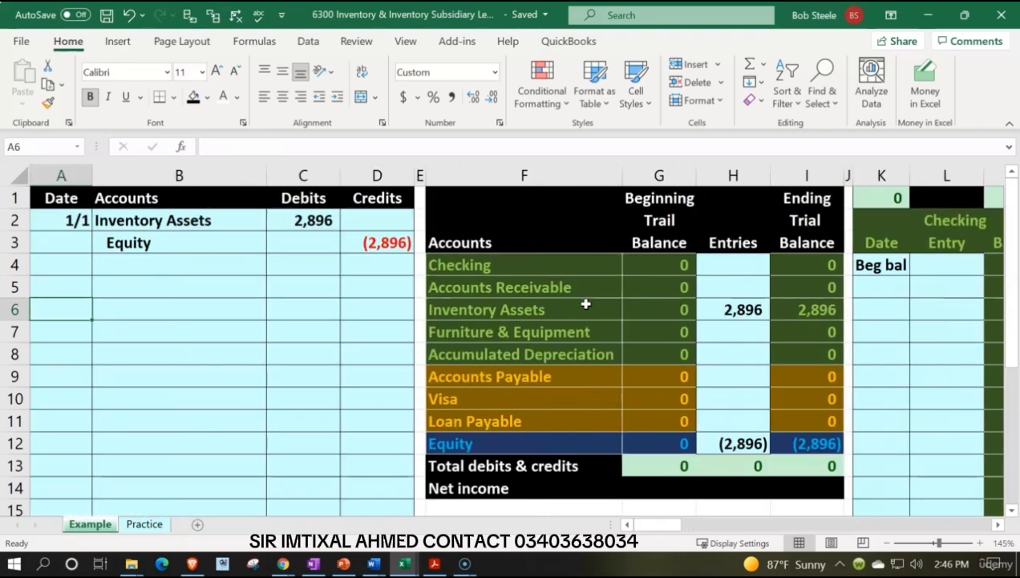
# Open the Practice sheet and narrow its Date column.
pyautogui.click(146, 524)
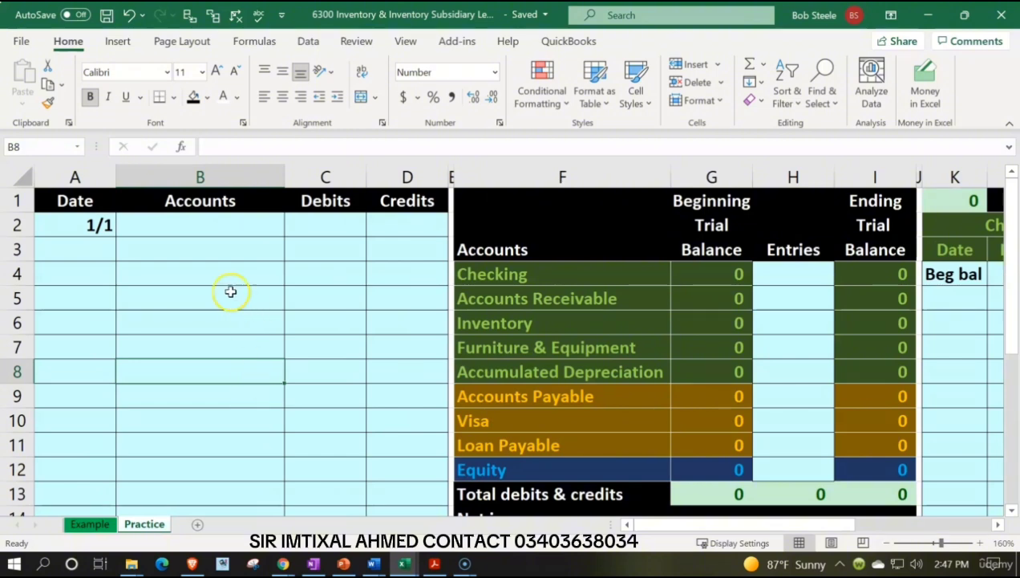
pyautogui.click(174, 221)
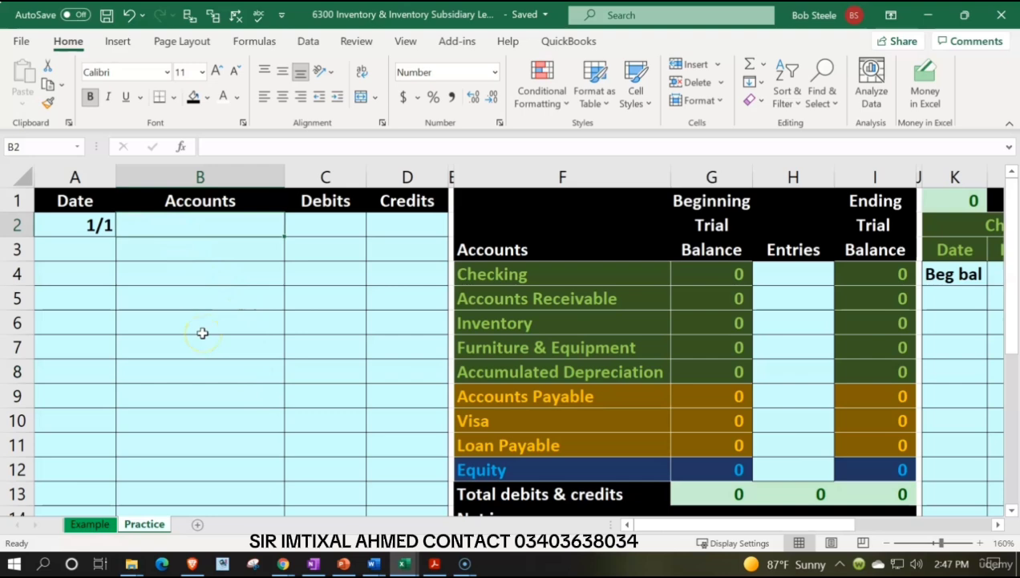
pyautogui.moveTo(117, 177); pyautogui.dragTo(95, 186)
# Enter a formula in B2 that links the 1/1 entry's first account to Inventory in the trial balance (F6).
pyautogui.click(136, 229)
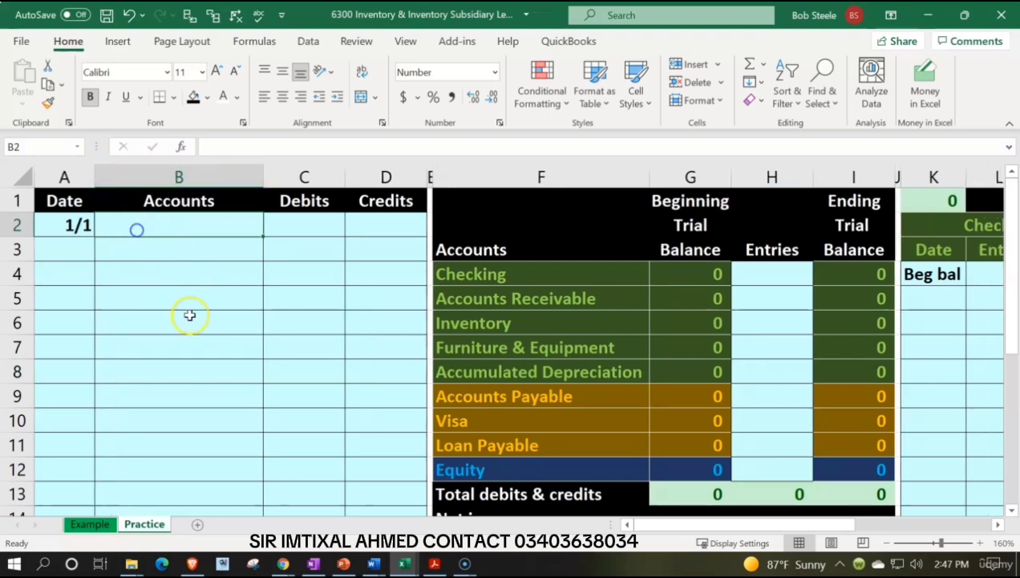
pyautogui.write('=')
pyautogui.press('Right')
pyautogui.press('Right')
pyautogui.press('Right')
pyautogui.press('Right')
pyautogui.press('Down')
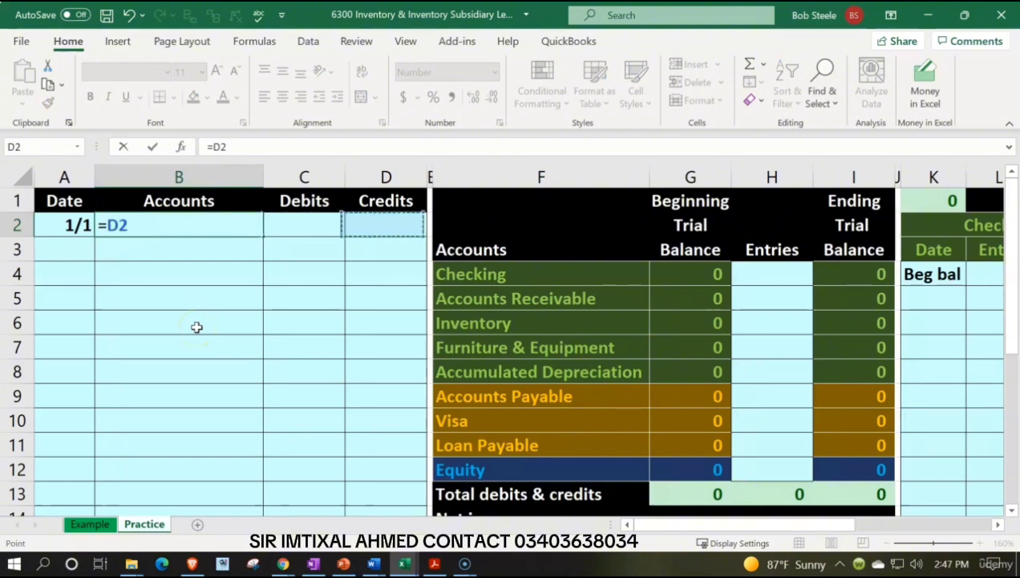
pyautogui.press('Down')
pyautogui.press('Down')
pyautogui.press('Down')
pyautogui.press('Return')
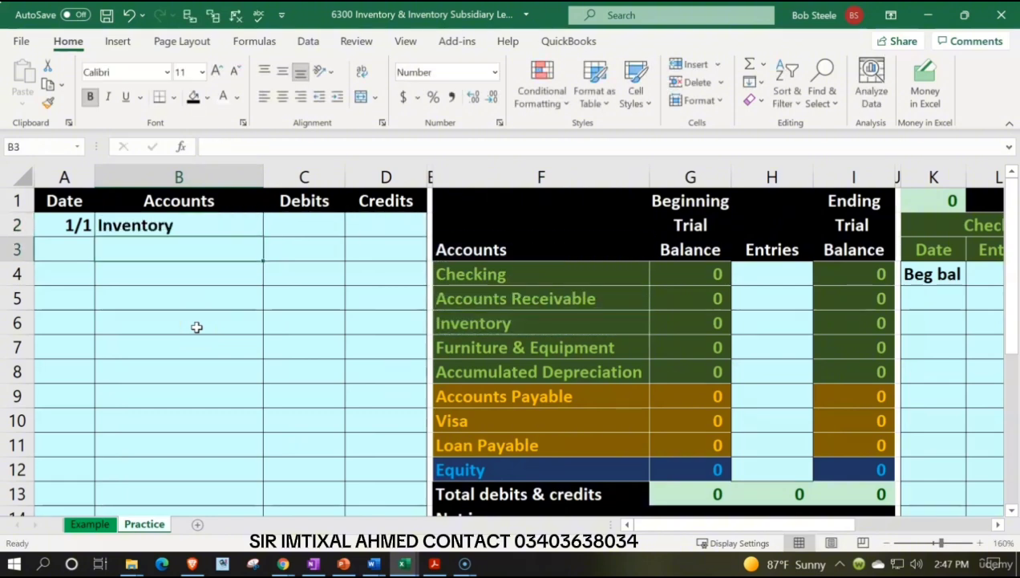
# Enter the formula =F12 in B3 to link the entry's second account to Equity.
pyautogui.write('=')
pyautogui.press('Right')
pyautogui.press('Right')
pyautogui.press('Right')
pyautogui.press('Down')
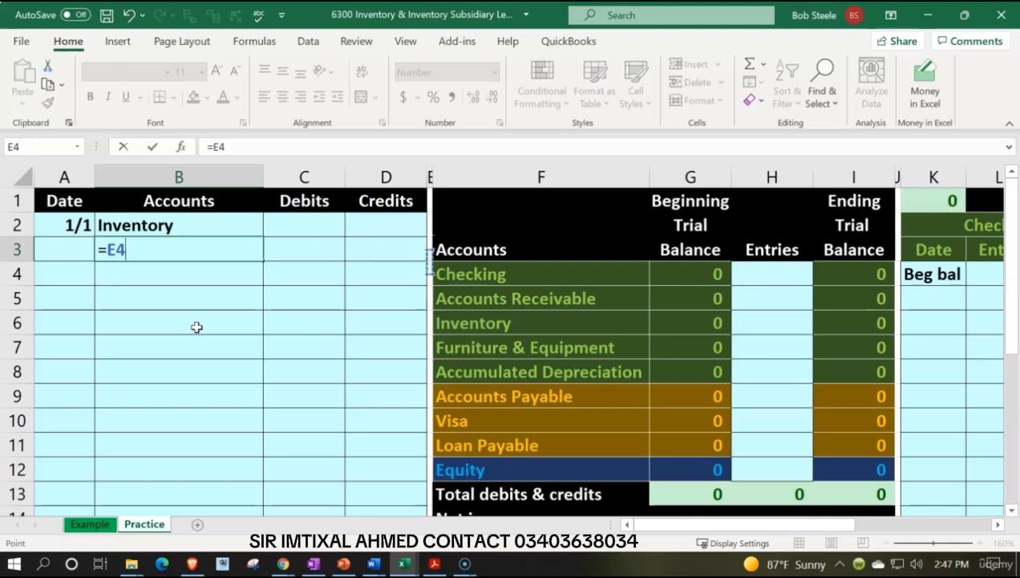
pyautogui.press('Down')
pyautogui.press('Down')
pyautogui.press('Down')
pyautogui.press('Down')
pyautogui.press('Down')
pyautogui.press('Down')
pyautogui.press('Down')
pyautogui.press('Down')
pyautogui.press('Right')
pyautogui.press('Return')
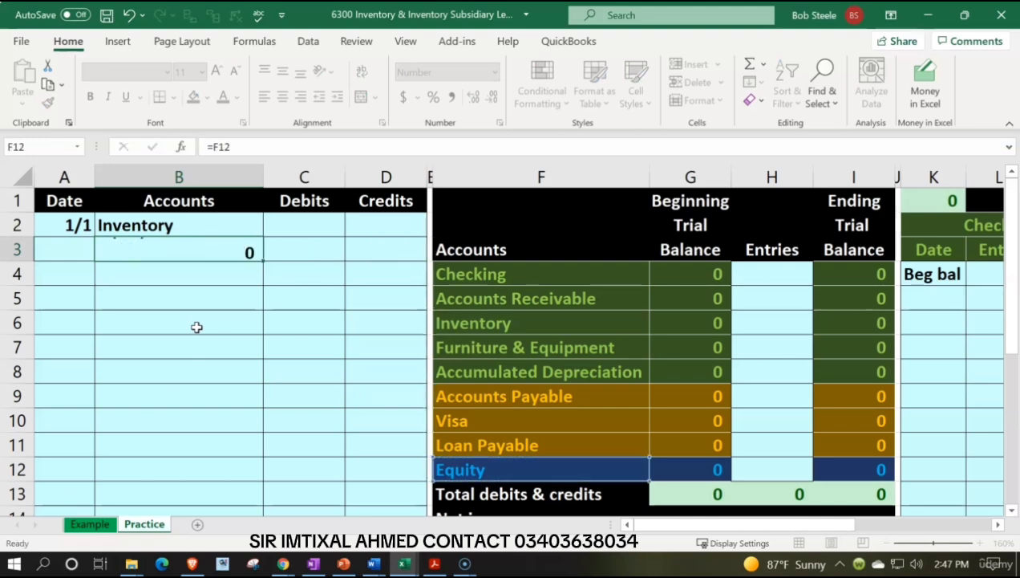
# Check the beginning trial balance in Adobe Acrobat Reader against the Practice sheet's list of accounts in Excel.
pyautogui.click(69, 222)
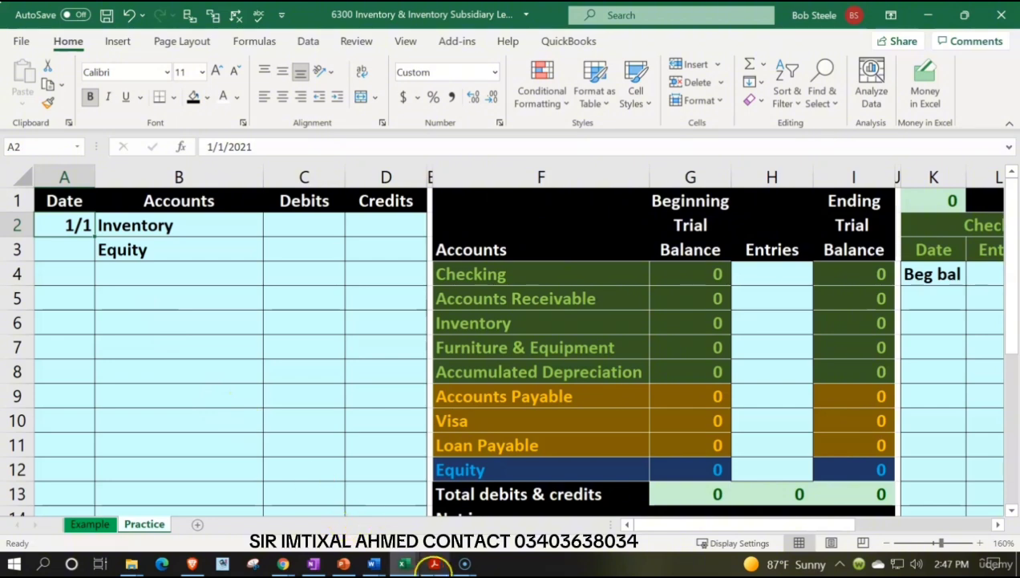
pyautogui.click(434, 564)
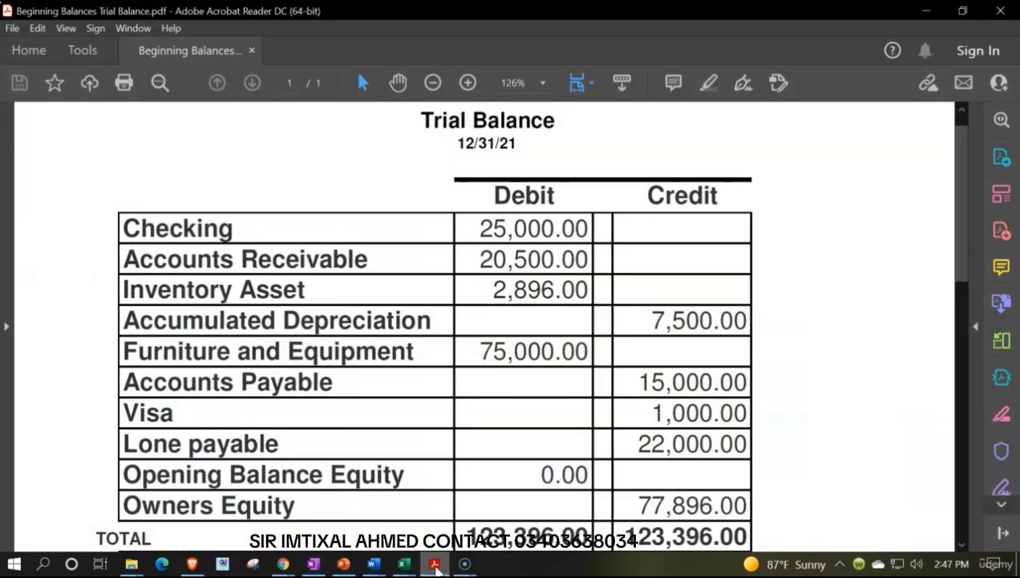
pyautogui.click(435, 564)
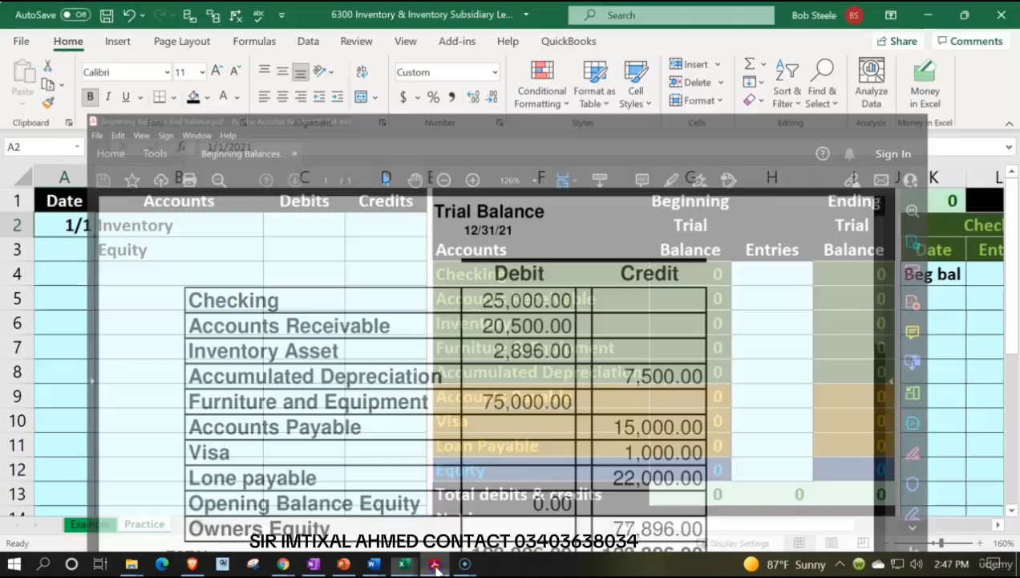
pyautogui.scroll(-1, 557, 481)
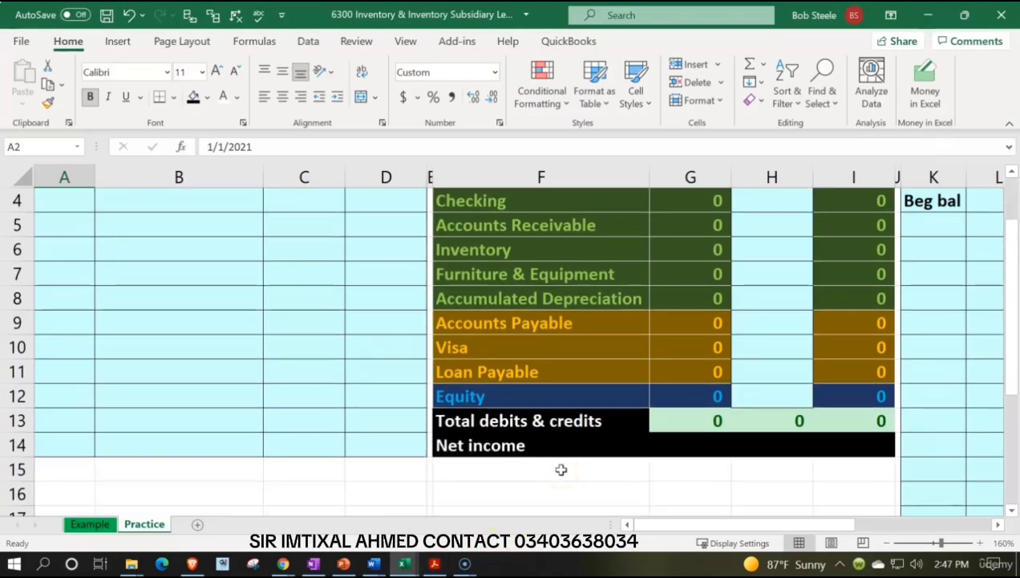
# Enter 2896 in C2 as the debit to Inventory for the 1/1 entry.
pyautogui.scroll(1, 561, 469)
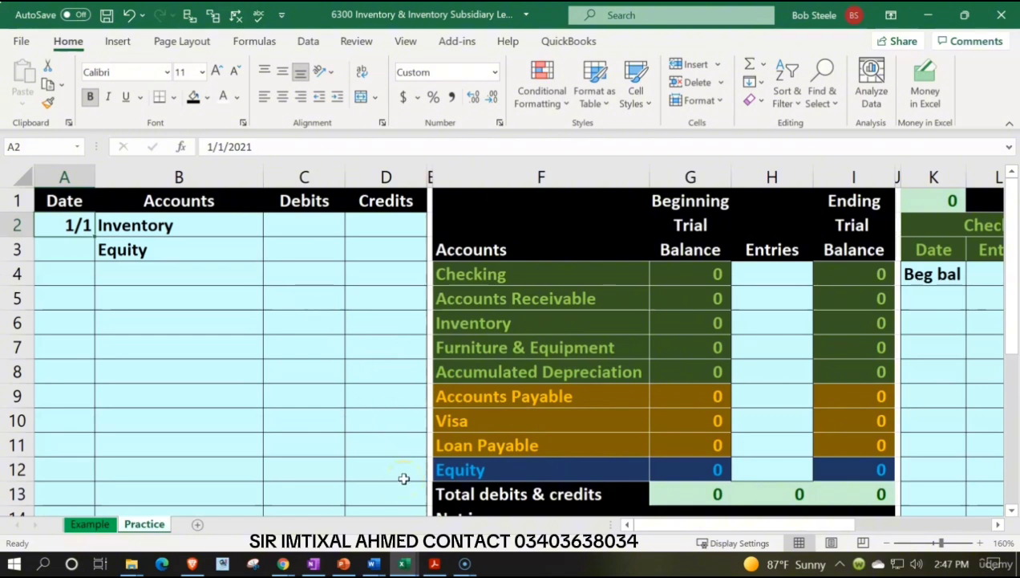
pyautogui.click(437, 563)
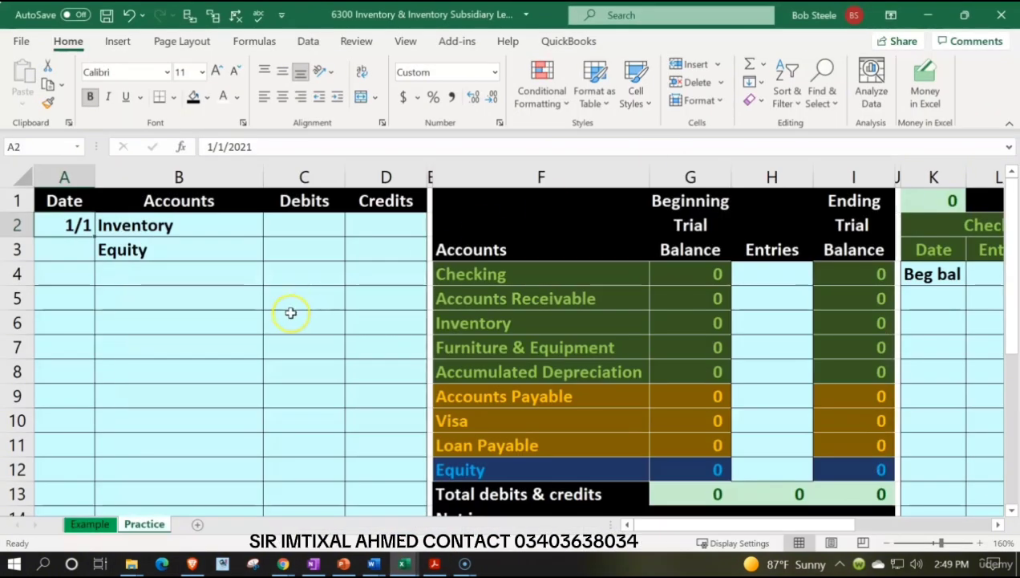
pyautogui.click(285, 317)
pyautogui.click(303, 225)
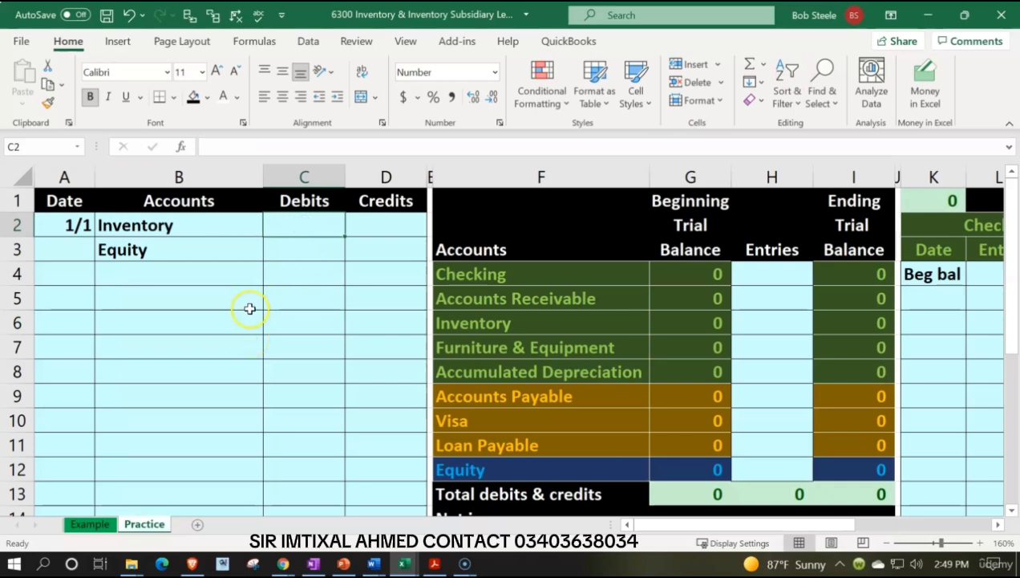
pyautogui.write('2896')
pyautogui.press('Return')
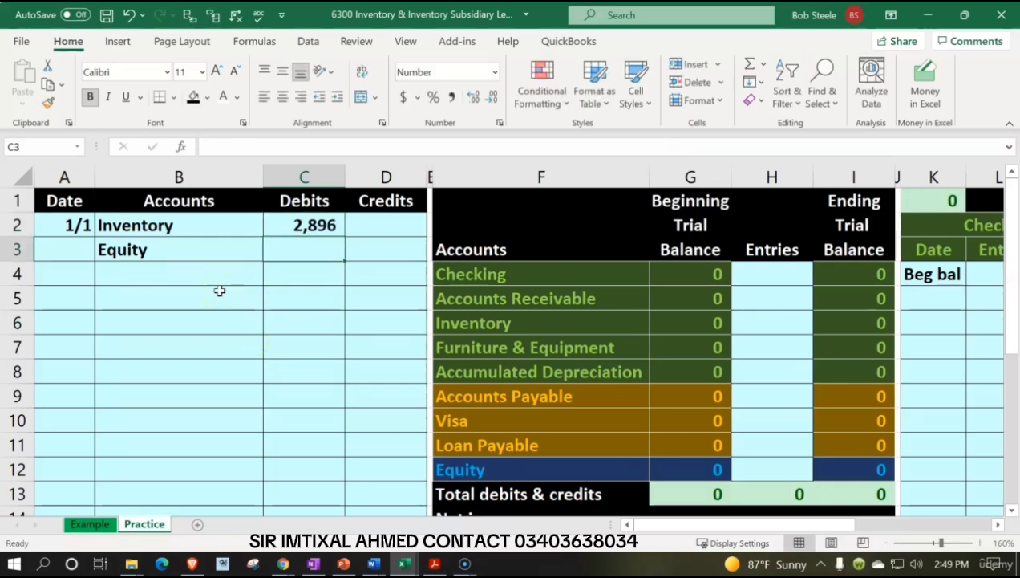
# Credit Equity in D3 with the formula =-C2 and indent the Equity account name in B3.
pyautogui.press('Right')
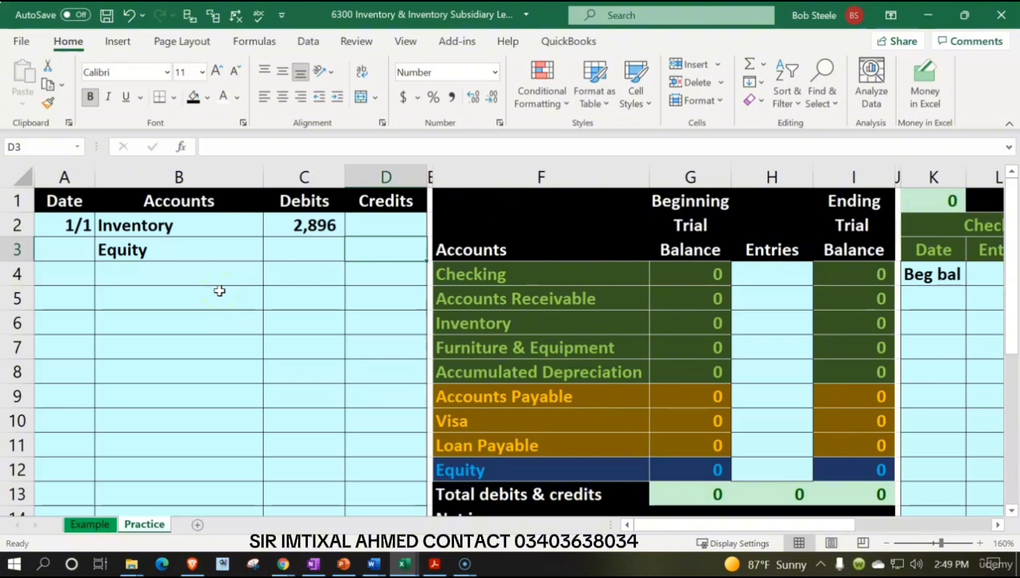
pyautogui.write('-')
pyautogui.press('Up')
pyautogui.press('Left')
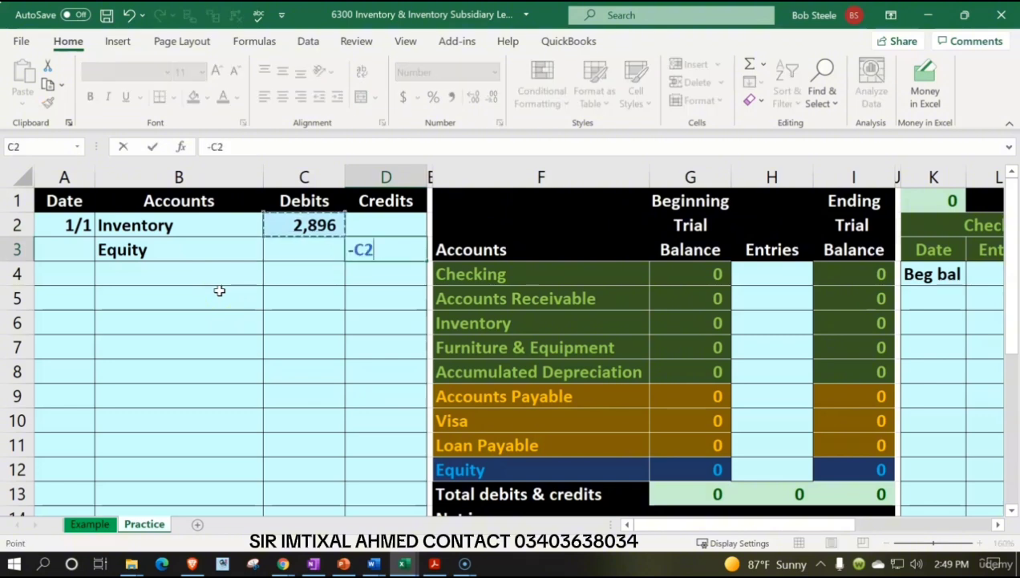
pyautogui.press('Return')
pyautogui.press('Up')
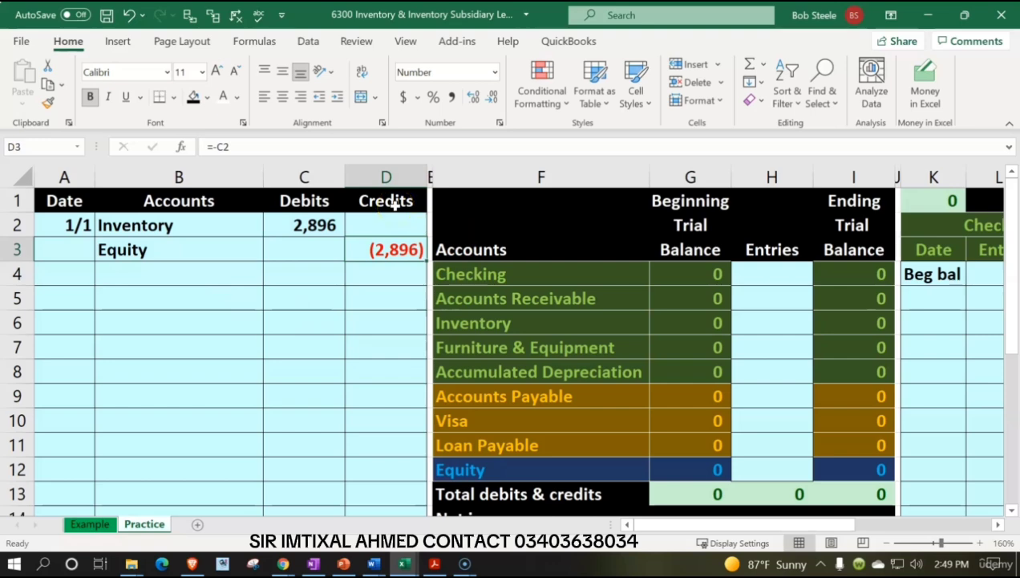
pyautogui.click(194, 255)
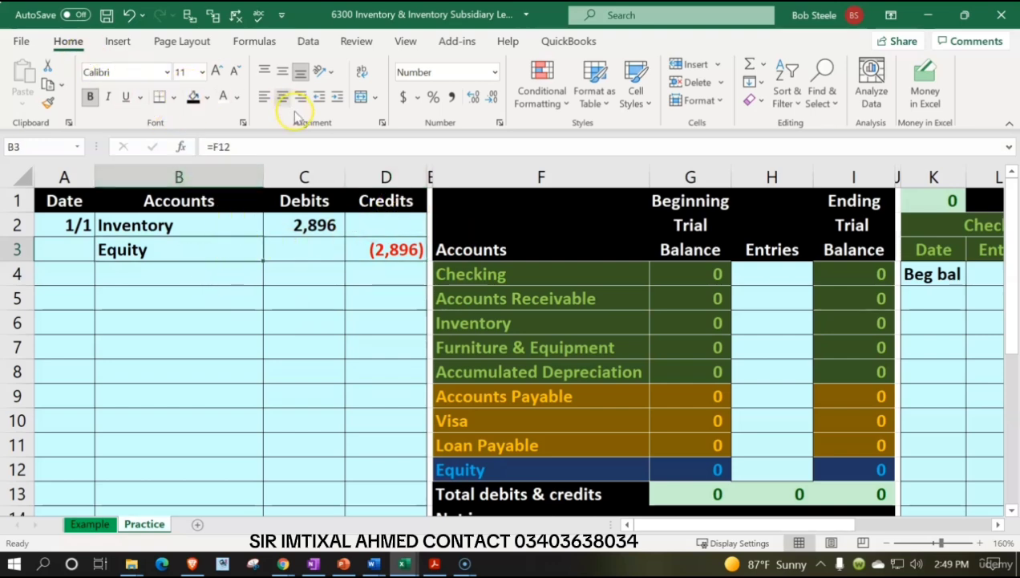
pyautogui.click(337, 98)
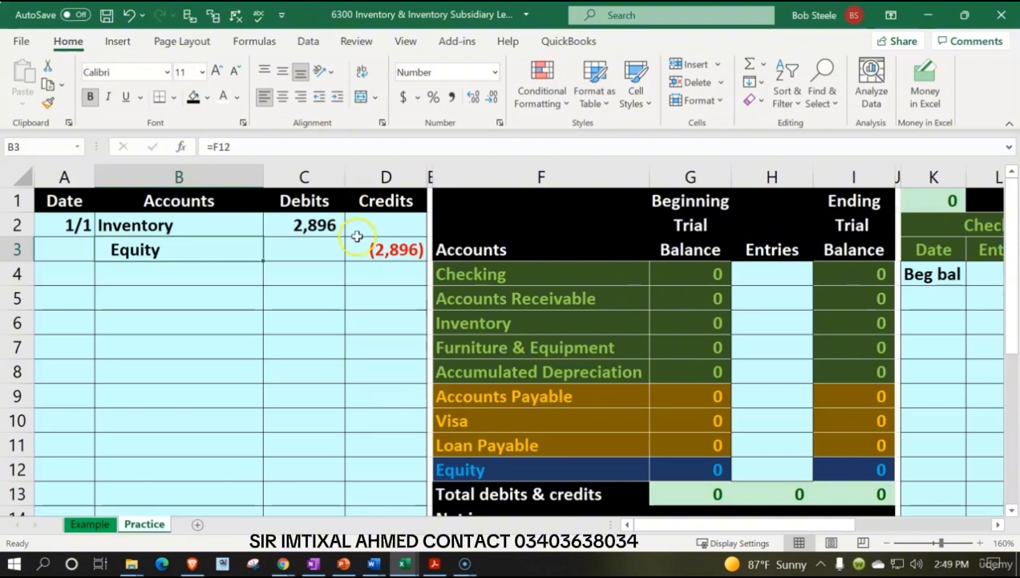
# Post the Inventory debit to the trial balance's Entries column by entering =C2 in H6.
pyautogui.click(753, 321)
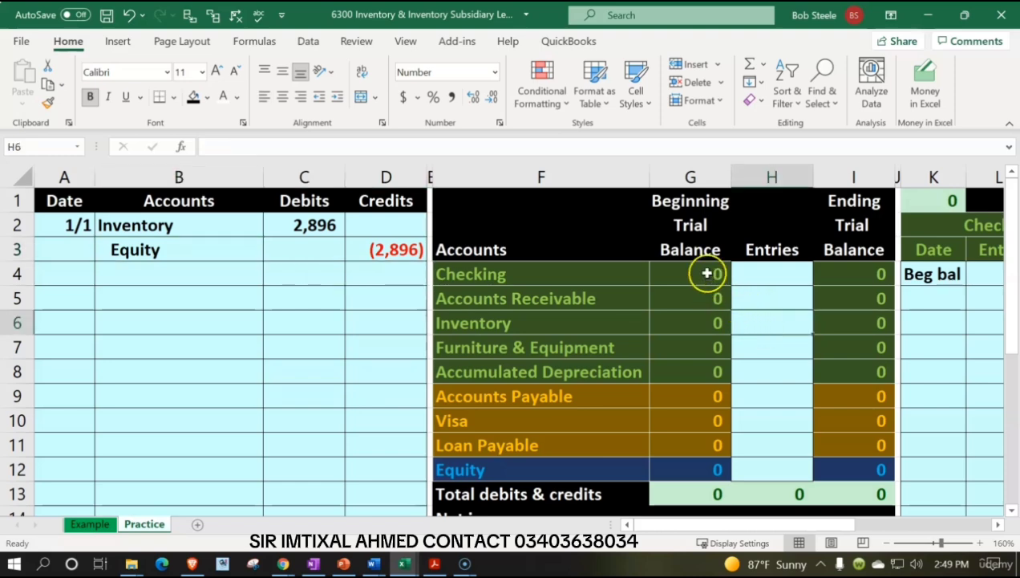
pyautogui.moveTo(711, 274); pyautogui.dragTo(708, 460)
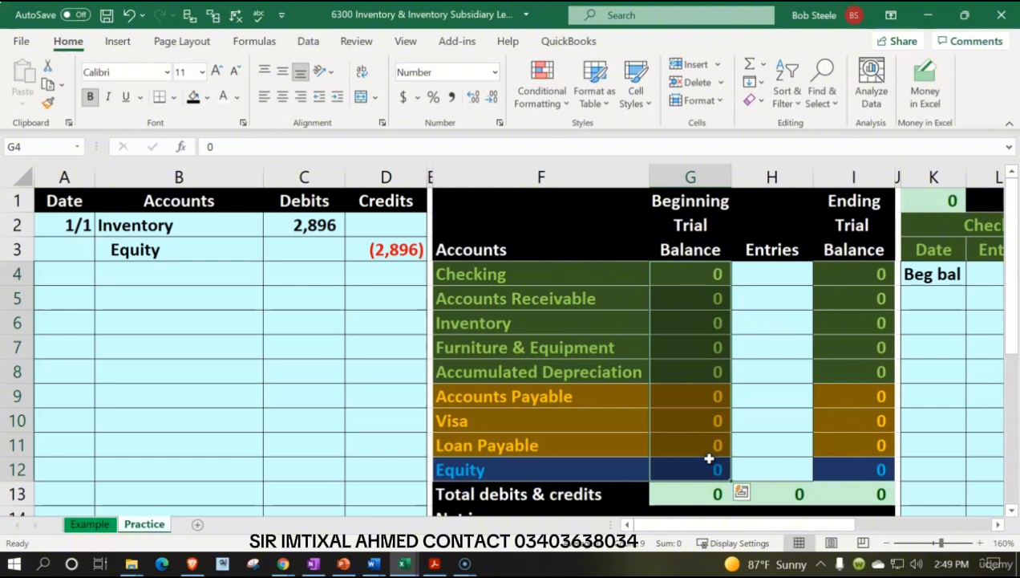
pyautogui.click(749, 327)
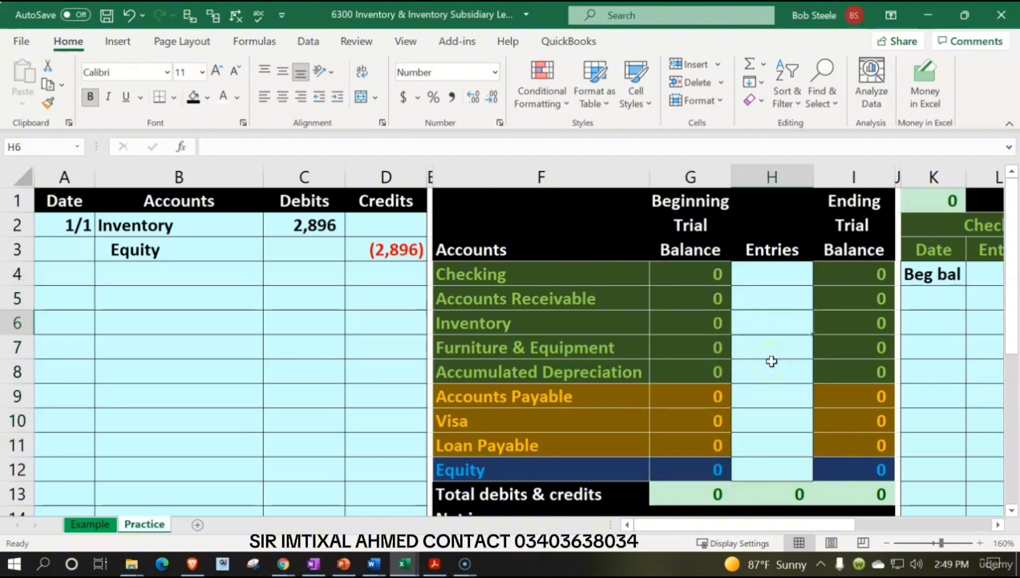
pyautogui.write('=')
pyautogui.press('Left')
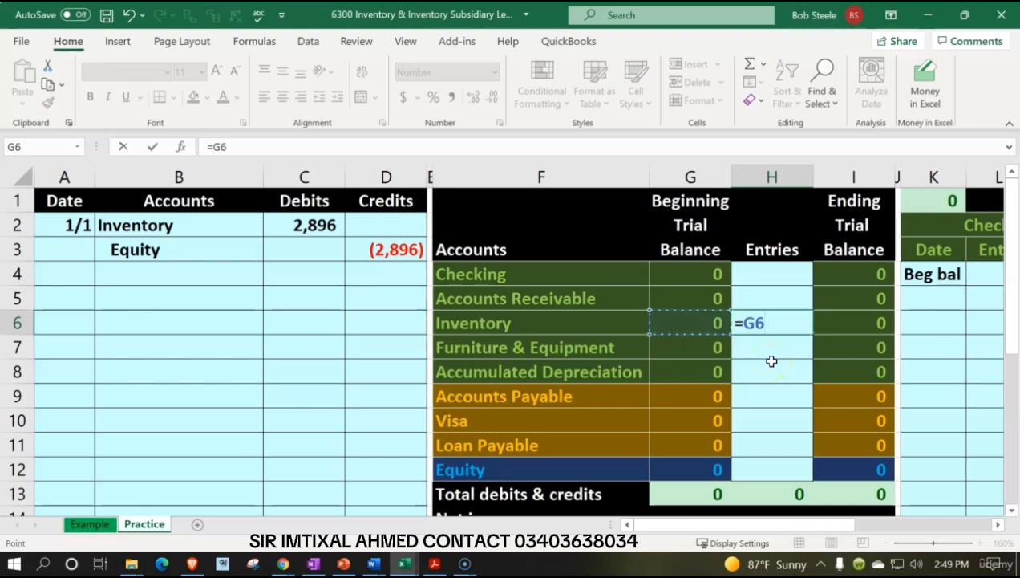
pyautogui.press('Left')
pyautogui.press('Left')
pyautogui.press('Left')
pyautogui.press('Left')
pyautogui.press('Up')
pyautogui.press('Up')
pyautogui.press('Up')
pyautogui.press('Up')
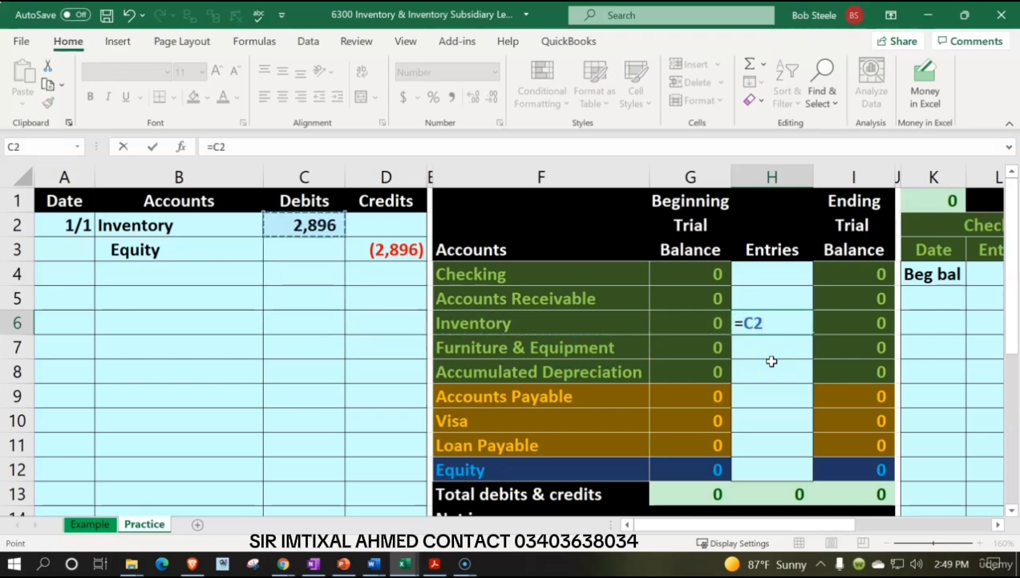
pyautogui.press('Return')
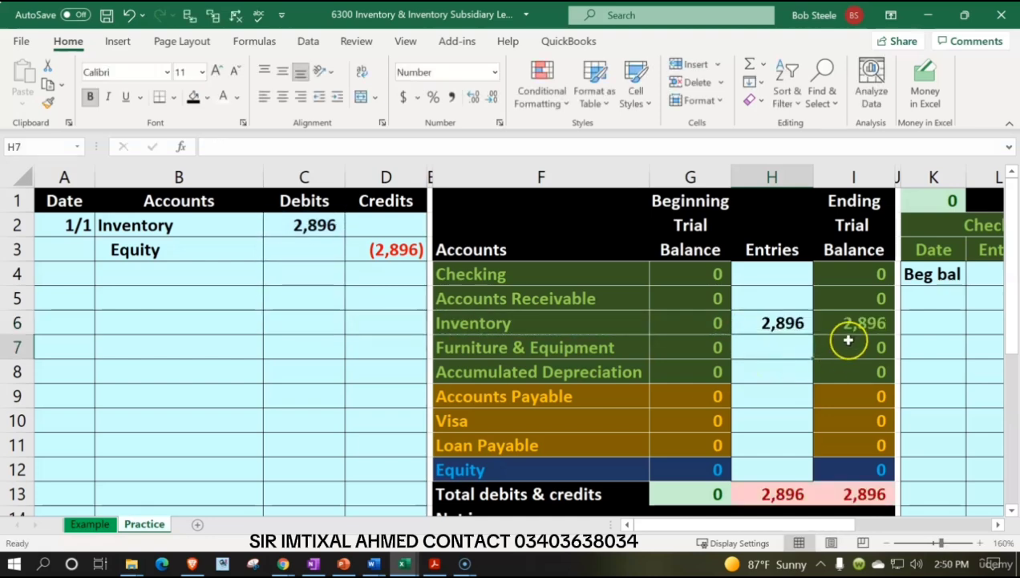
pyautogui.click(842, 303)
pyautogui.click(842, 321)
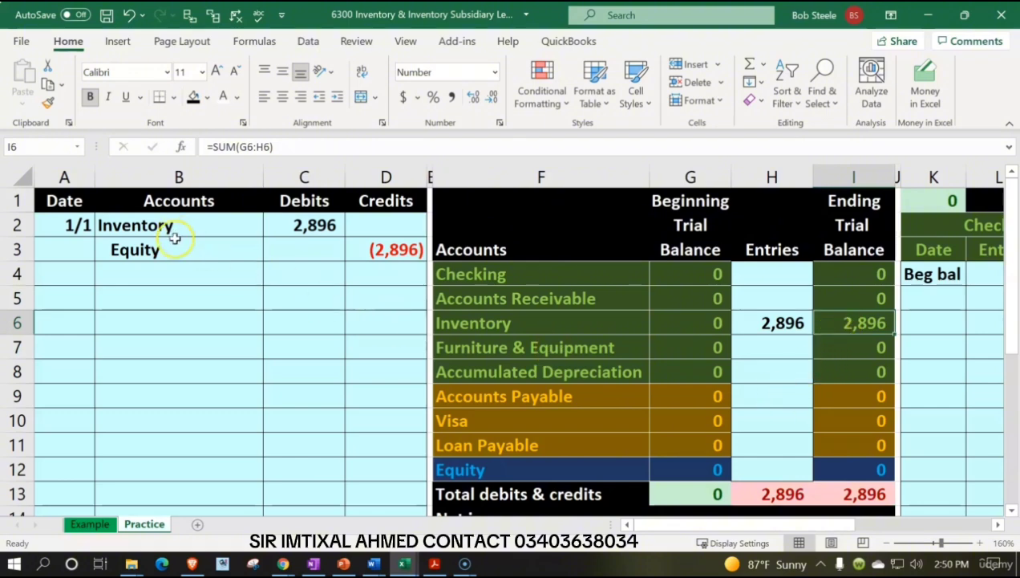
# Post the Equity credit to the trial balance by linking H12 in the Entries column to D3.
pyautogui.moveTo(144, 247); pyautogui.dragTo(371, 255)
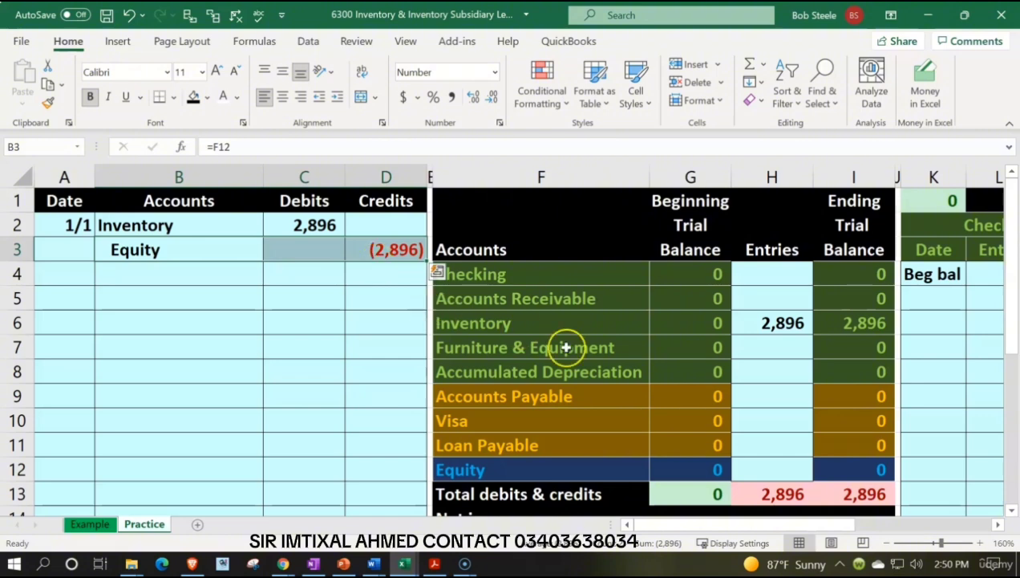
pyautogui.click(751, 463)
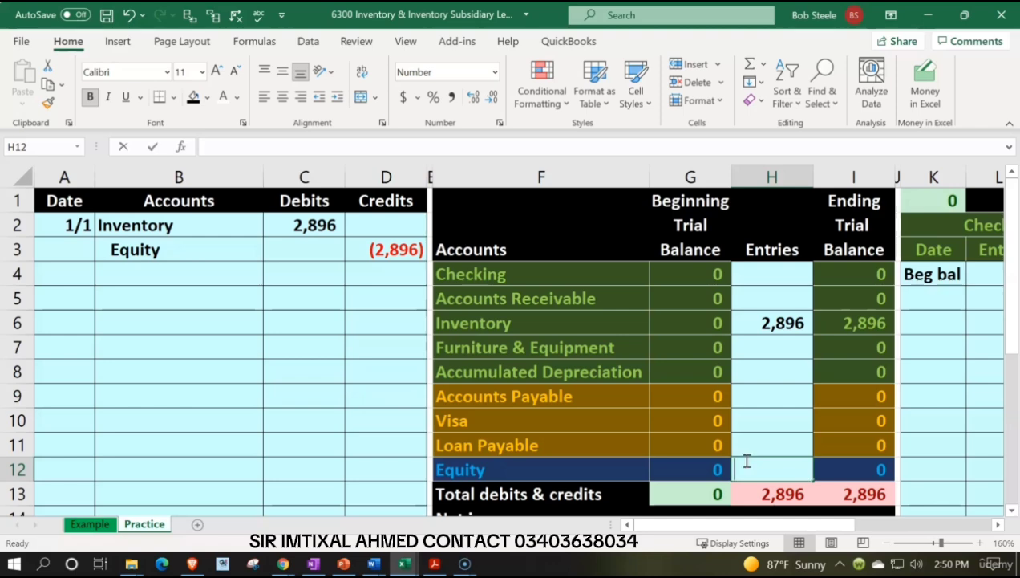
pyautogui.write('=')
pyautogui.press('Left')
pyautogui.press('Left')
pyautogui.press('Left')
pyautogui.press('Left')
pyautogui.press('Up')
pyautogui.press('Up')
pyautogui.press('Up')
pyautogui.press('Up')
pyautogui.press('Up')
pyautogui.press('Up')
pyautogui.press('Up')
pyautogui.press('Up')
pyautogui.press('Up')
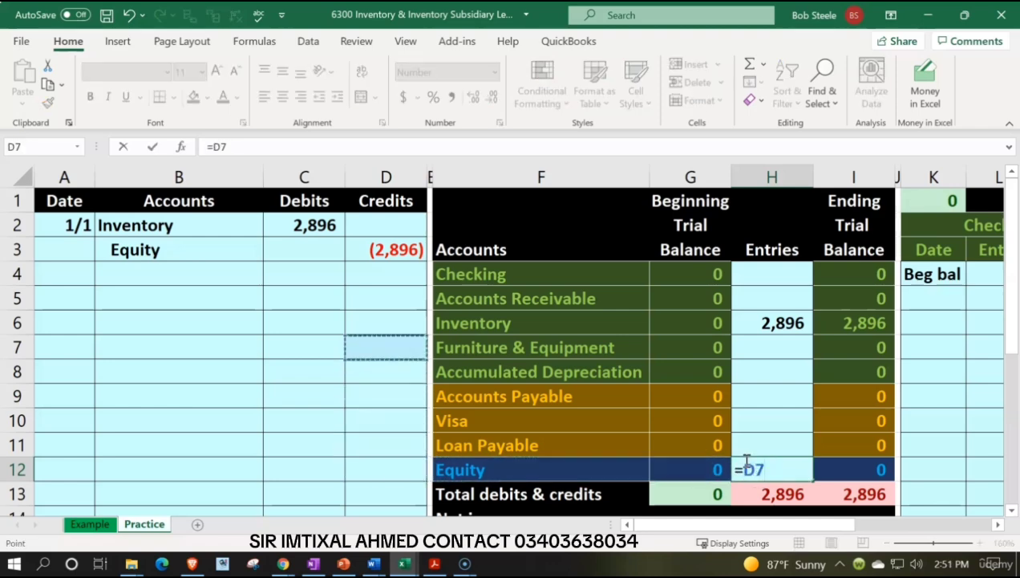
pyautogui.press('Return')
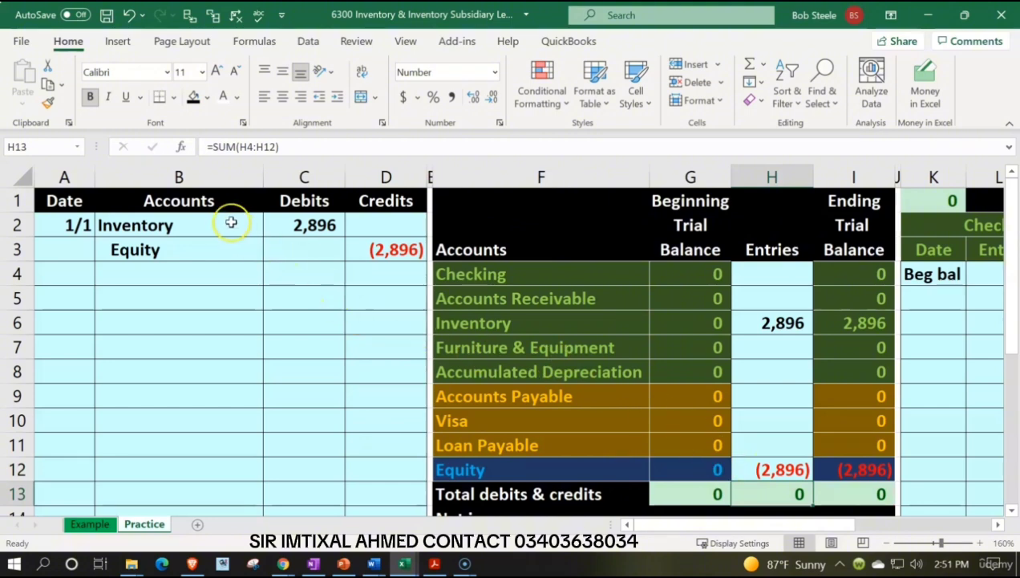
# Enter the date 1/1 in O17, below the beginning balance row of the Inventory general ledger account.
pyautogui.moveTo(212, 219); pyautogui.dragTo(345, 225)
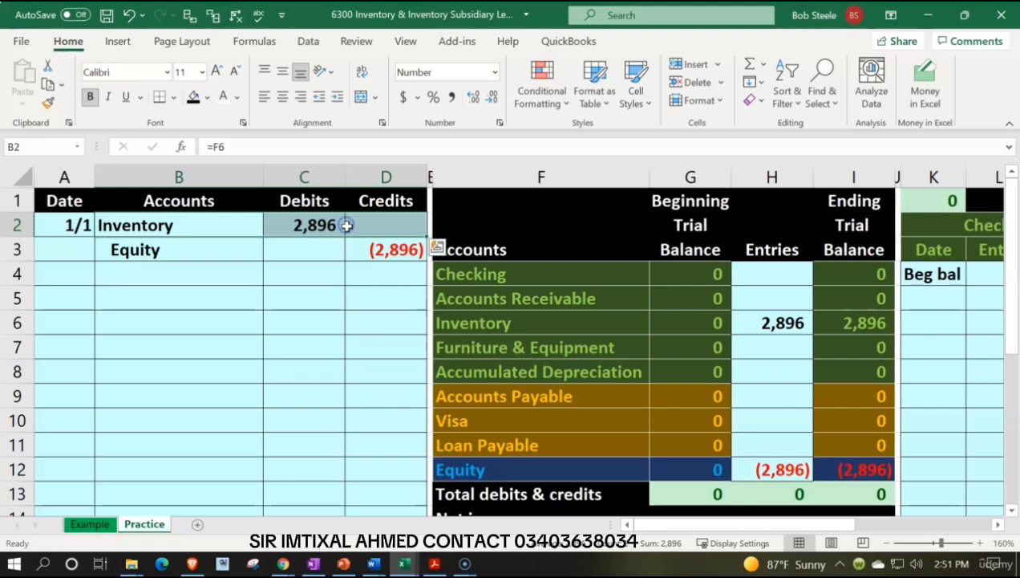
pyautogui.moveTo(456, 323); pyautogui.dragTo(829, 319)
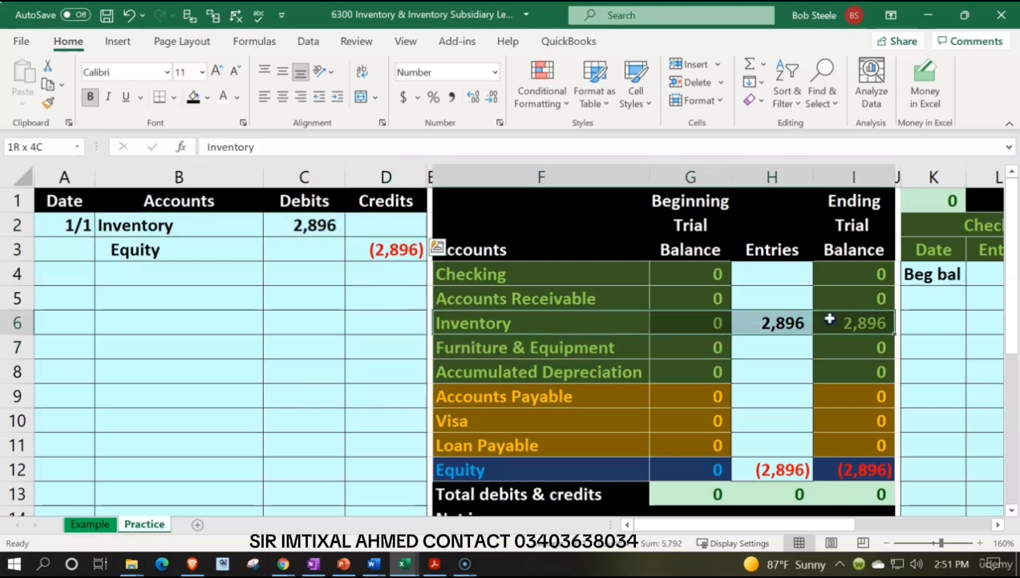
pyautogui.click(580, 317)
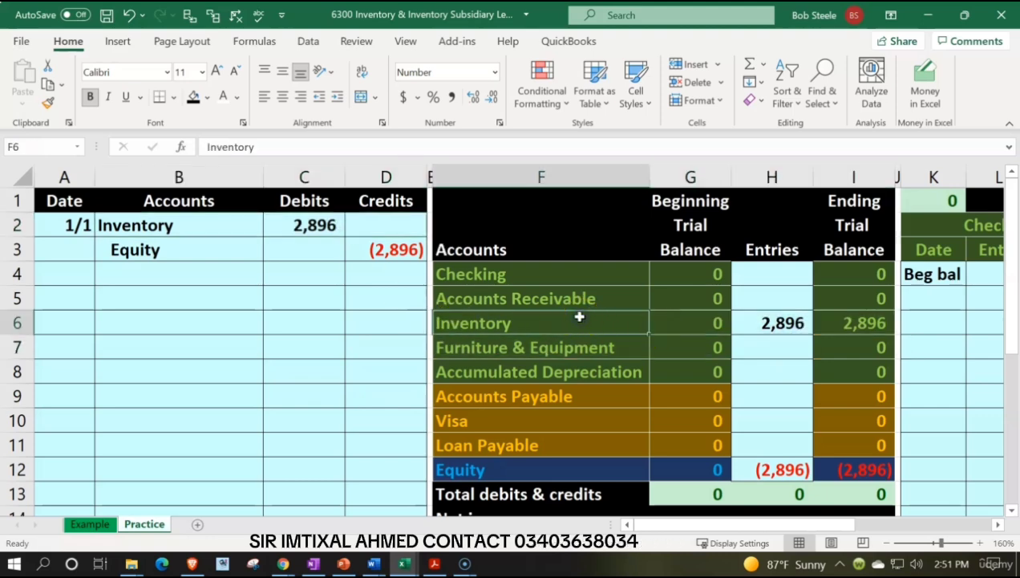
pyautogui.press('Right')
pyautogui.press('Right')
pyautogui.press('Right')
pyautogui.press('Right')
pyautogui.press('Right')
pyautogui.press('Right')
pyautogui.press('Right')
pyautogui.press('Right')
pyautogui.press('Right')
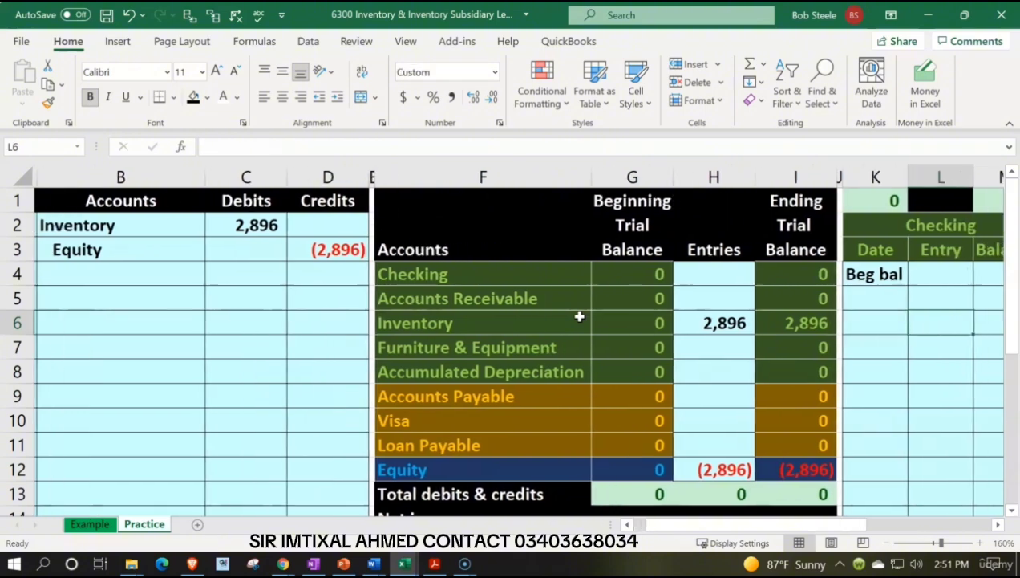
pyautogui.press('Right')
pyautogui.press('Right')
pyautogui.press('Right')
pyautogui.press('Right')
pyautogui.press('Right')
pyautogui.press('Right')
pyautogui.press('Right')
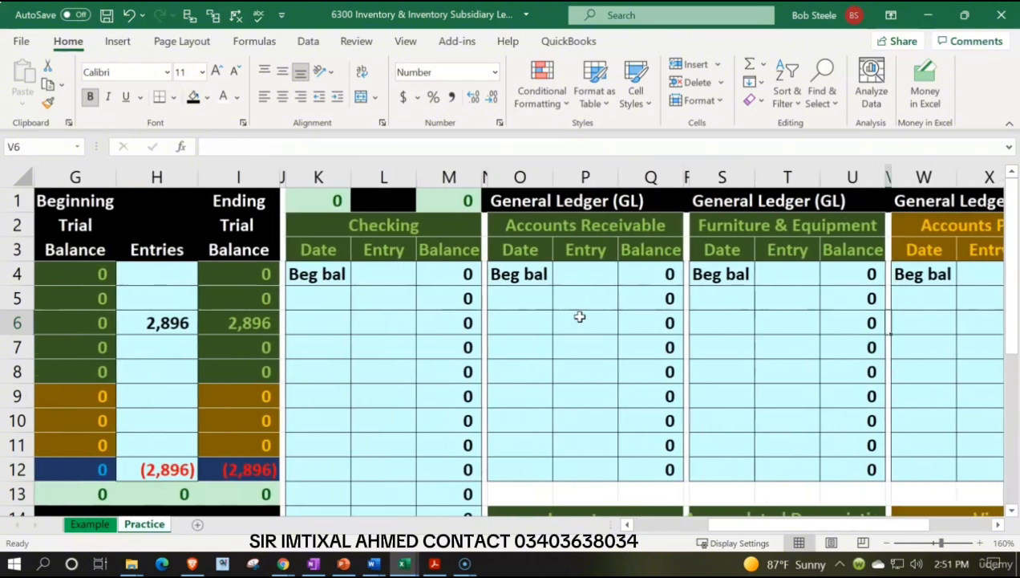
pyautogui.scroll(-3, 579, 317)
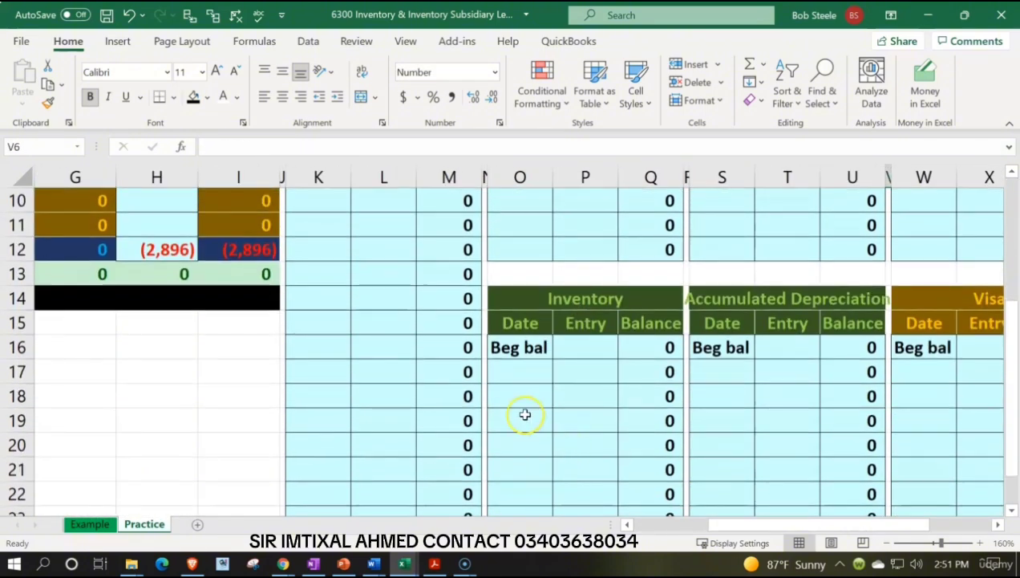
pyautogui.click(519, 372)
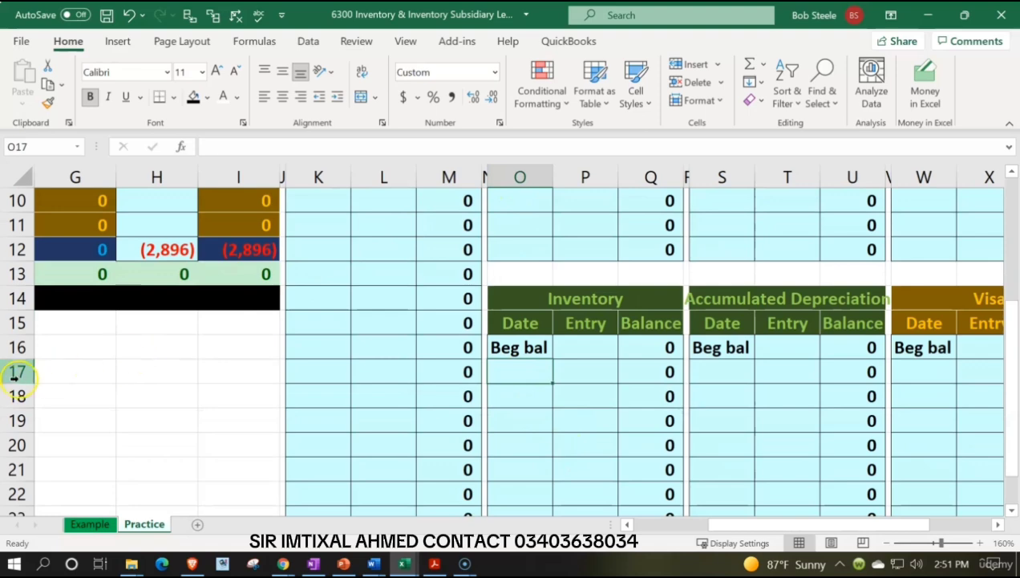
pyautogui.write('1/1')
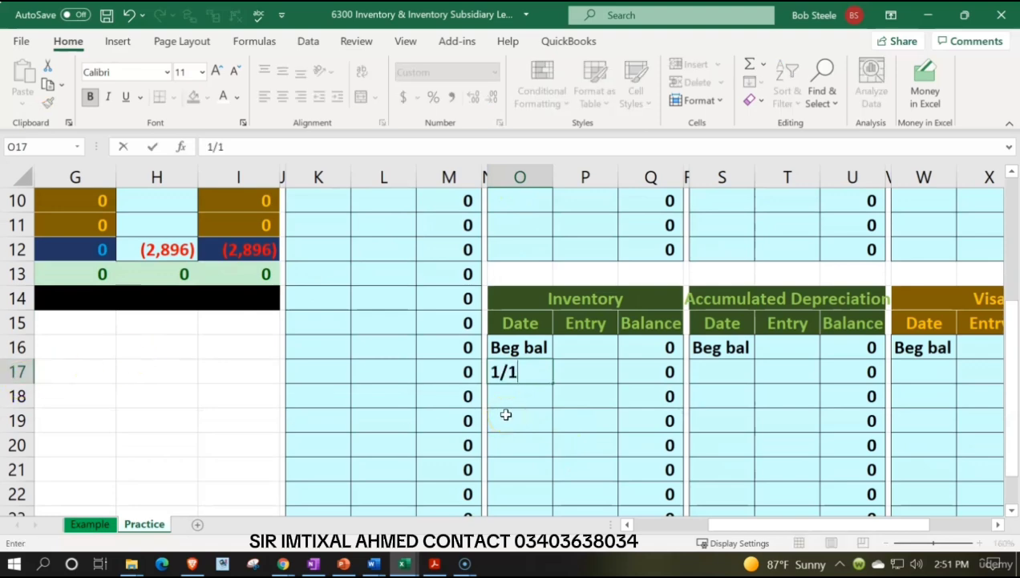
pyautogui.press('Tab')
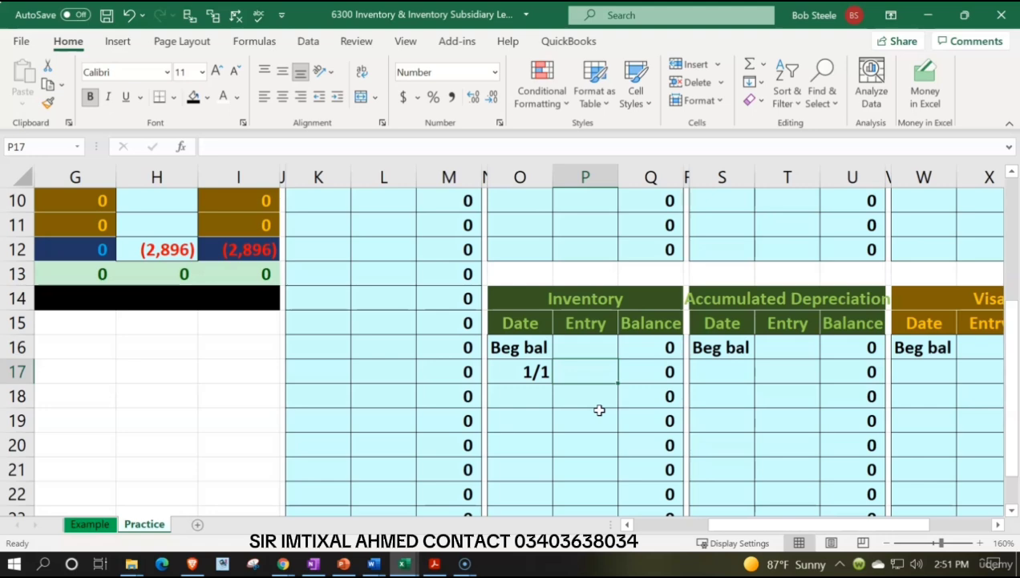
# Post the Inventory debit to the general ledger by entering =C2 in the Entry cell P17.
pyautogui.write('=')
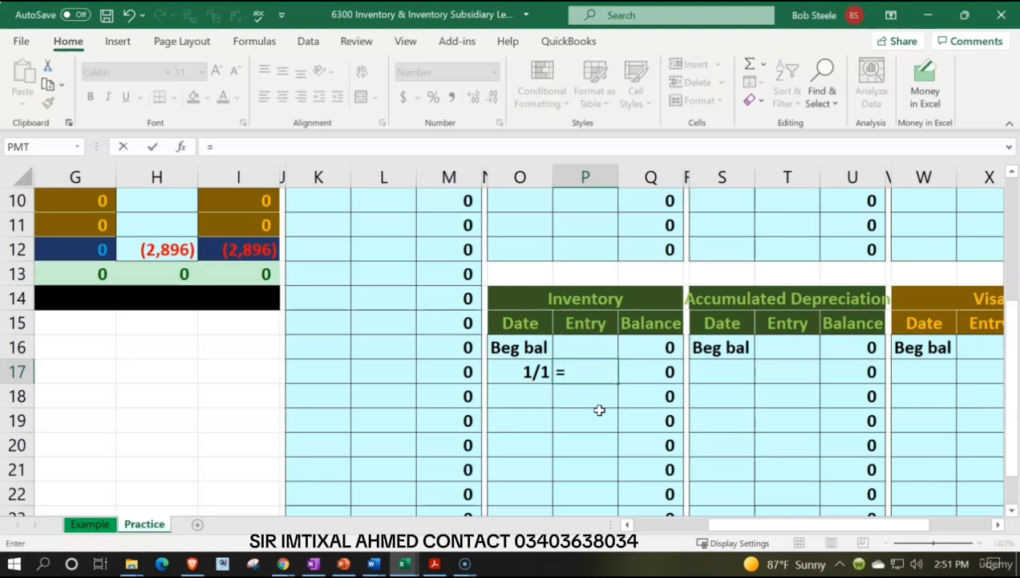
pyautogui.press('Left')
pyautogui.press('Left')
pyautogui.press('Left')
pyautogui.press('Left')
pyautogui.press('Left')
pyautogui.press('Left')
pyautogui.press('Left')
pyautogui.press('Left')
pyautogui.press('Left')
pyautogui.press('Left')
pyautogui.press('Left')
pyautogui.press('Left')
pyautogui.press('Left')
pyautogui.press('Left')
pyautogui.press('Left')
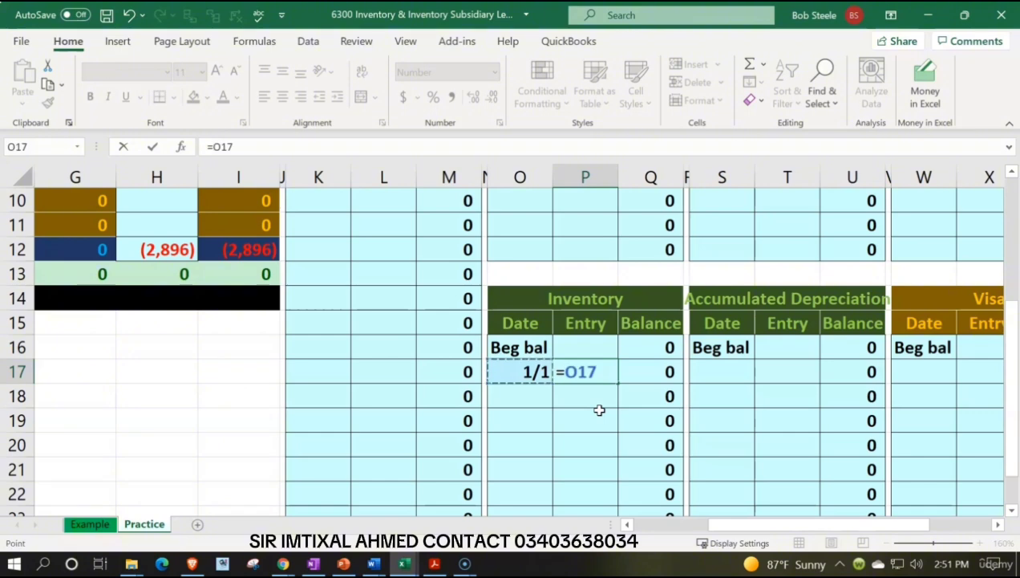
pyautogui.press('Up')
pyautogui.press('Up')
pyautogui.press('Up')
pyautogui.press('Up')
pyautogui.press('Up')
pyautogui.press('Up')
pyautogui.press('Up')
pyautogui.press('Up')
pyautogui.press('Up')
pyautogui.press('Up')
pyautogui.press('Up')
pyautogui.press('Up')
pyautogui.press('Up')
pyautogui.press('Up')
pyautogui.press('Up')
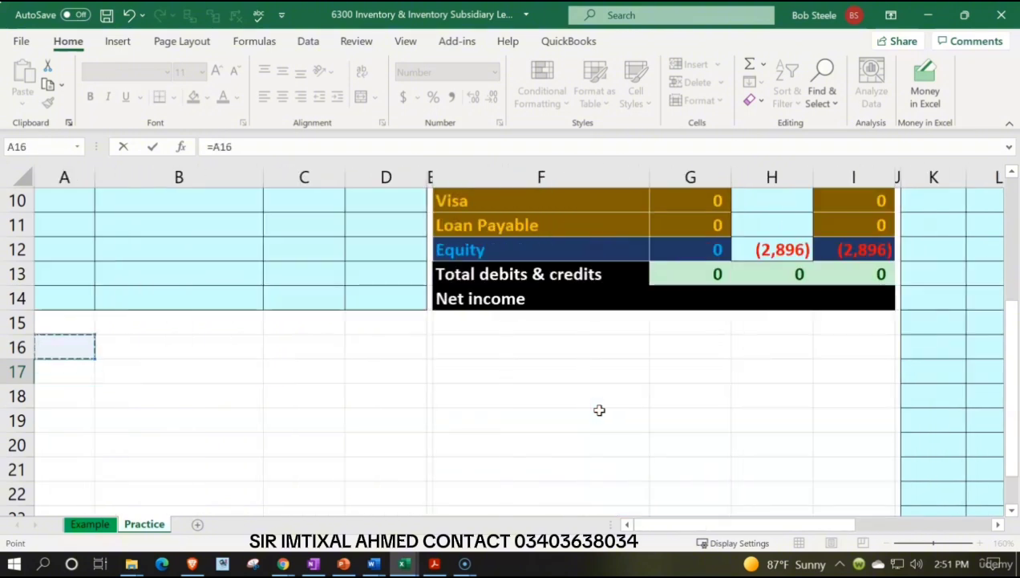
pyautogui.press('Up')
pyautogui.press('Right')
pyautogui.press('Right')
pyautogui.press('Right')
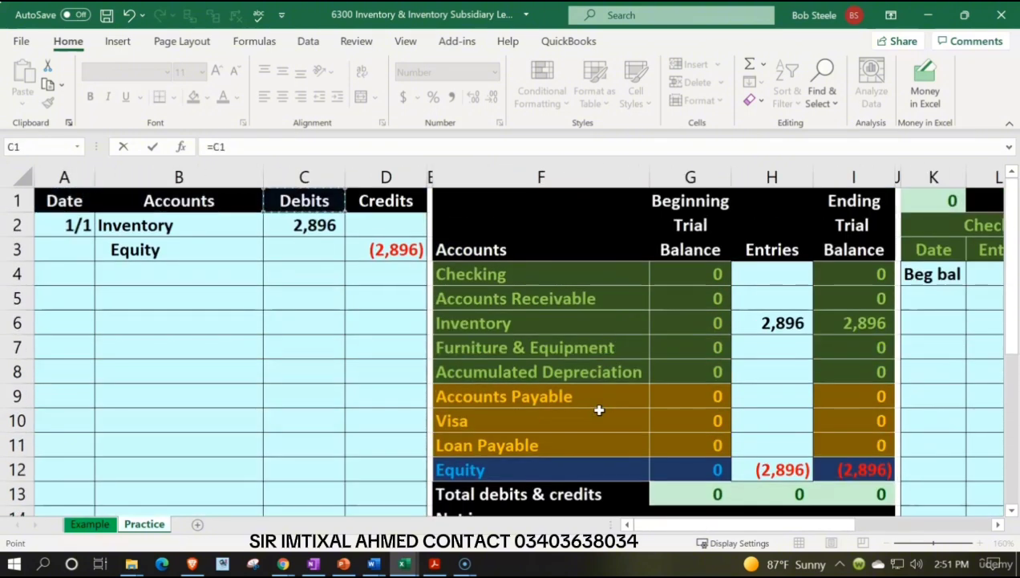
pyautogui.press('Down')
pyautogui.press('Left')
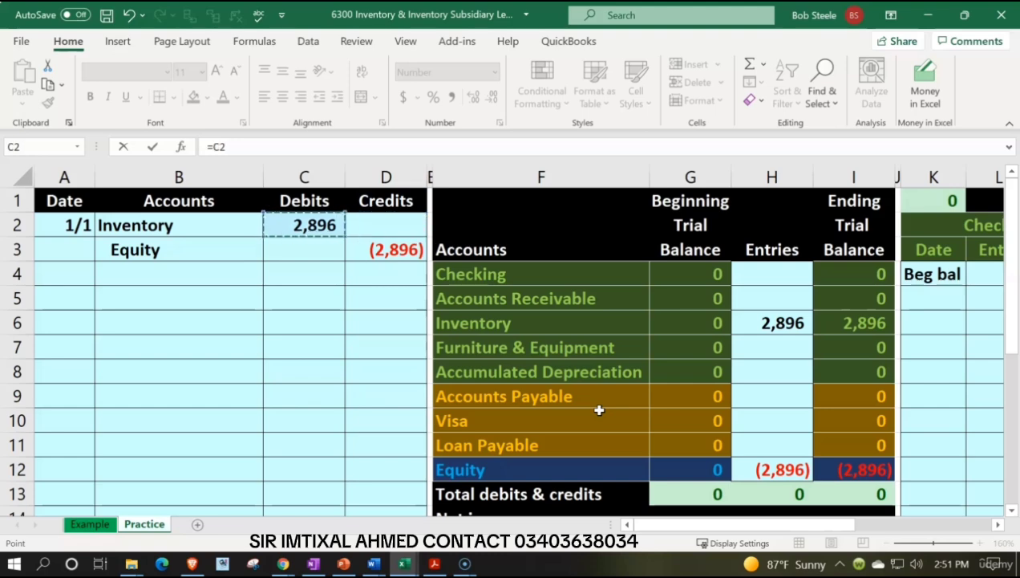
pyautogui.press('Return')
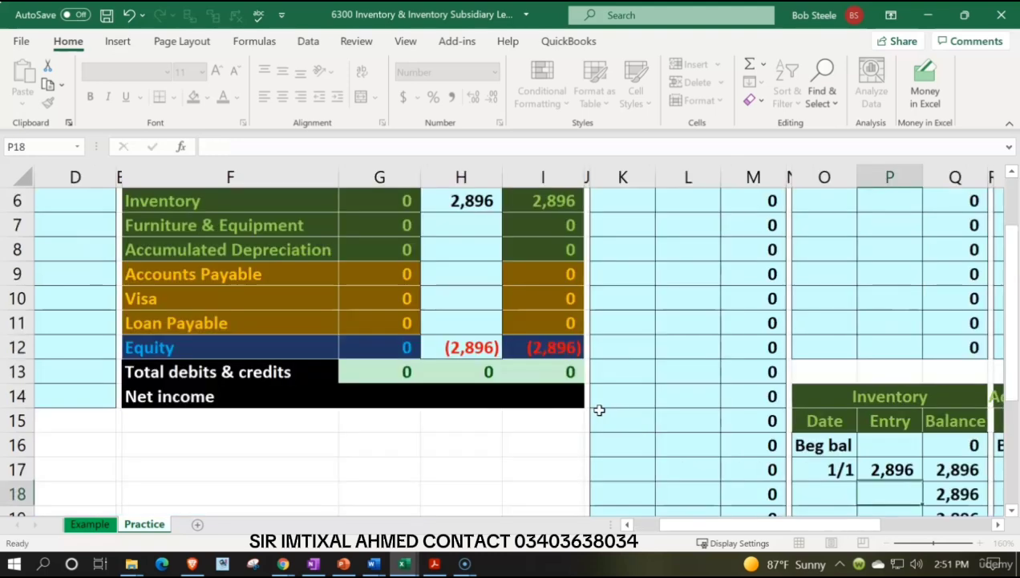
# Review the formula behind the Inventory account's posted entry in P17 and the check figures above the Checking account.
pyautogui.press('Right')
pyautogui.press('Right')
pyautogui.scroll(-1, 600, 409)
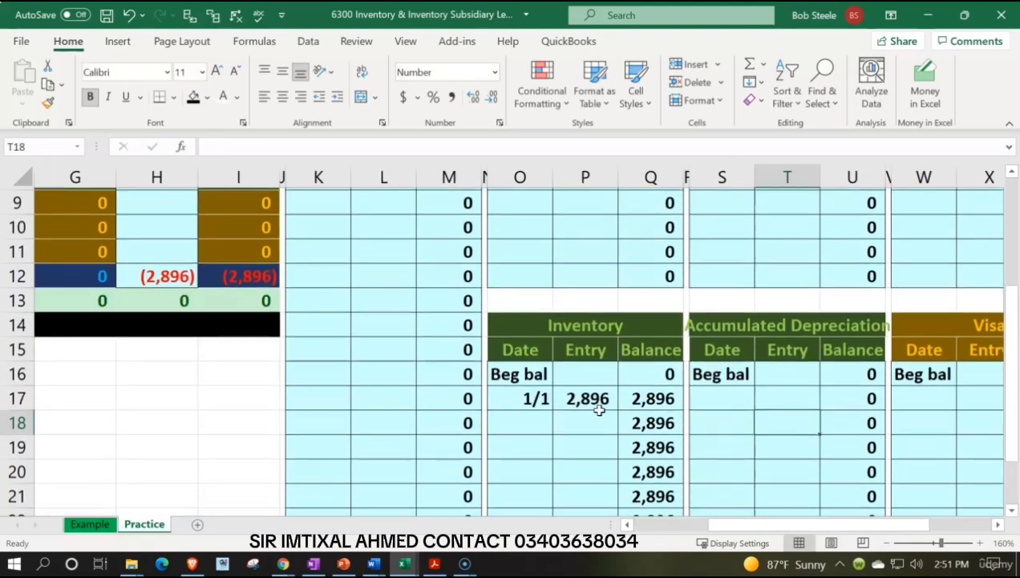
pyautogui.click(600, 402)
pyautogui.write('=C2')
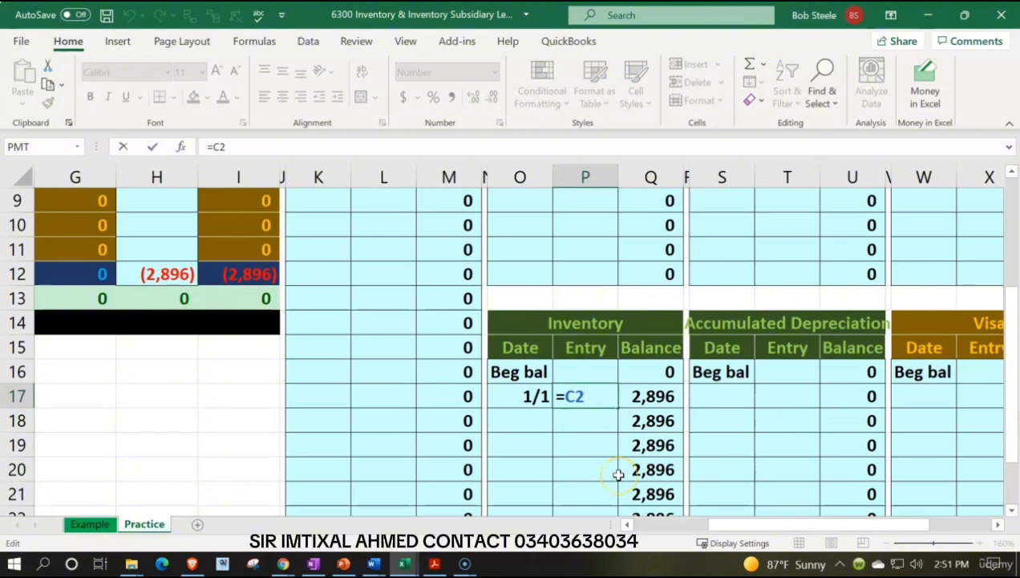
pyautogui.press('Return')
pyautogui.press('Up')
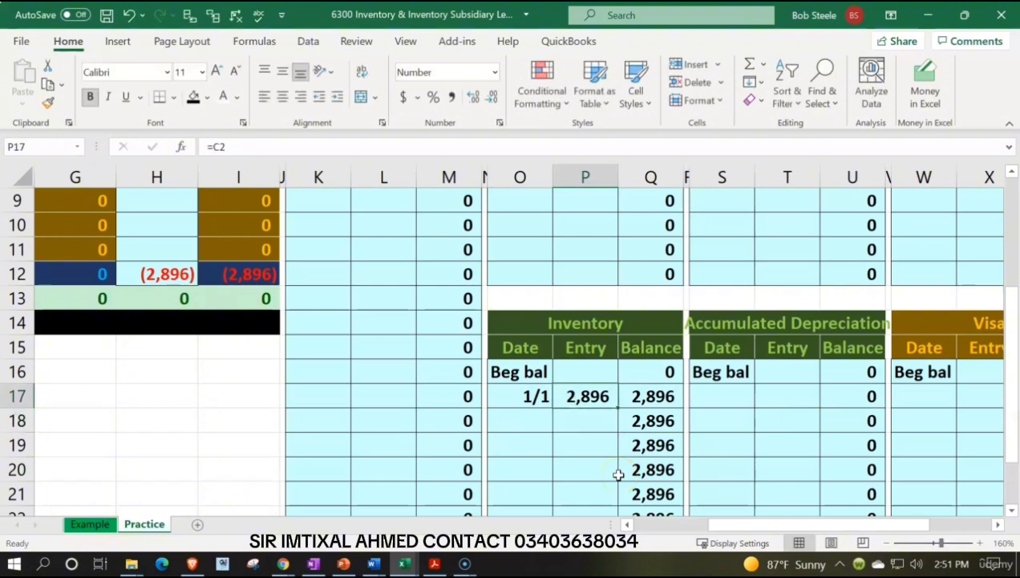
pyautogui.scroll(3, 588, 432)
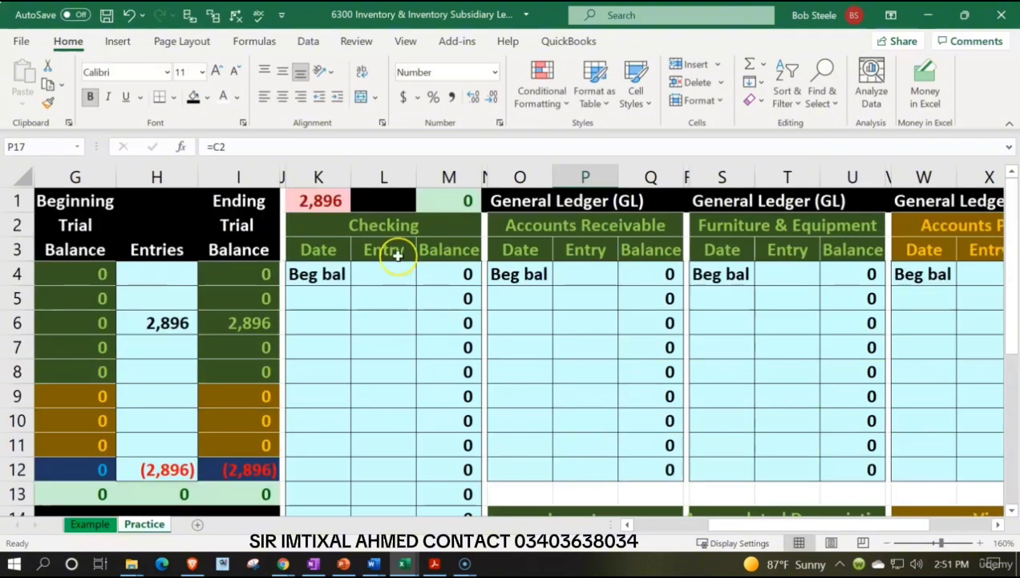
pyautogui.scroll(-3, 547, 346)
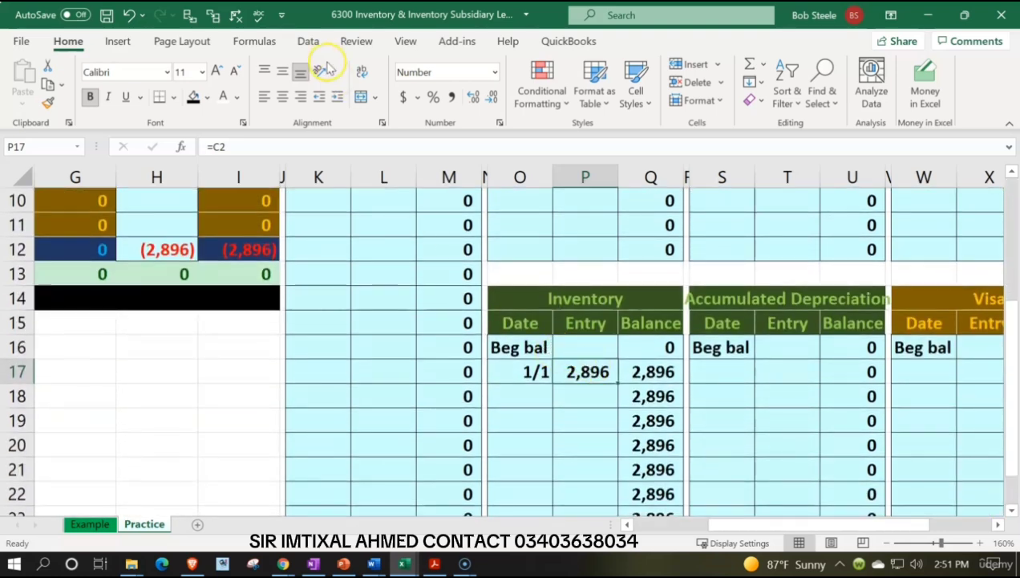
# Trace the dependents and precedents of P17, look up the formula auditing commands, and remove the tracing arrows.
pyautogui.click(212, 15)
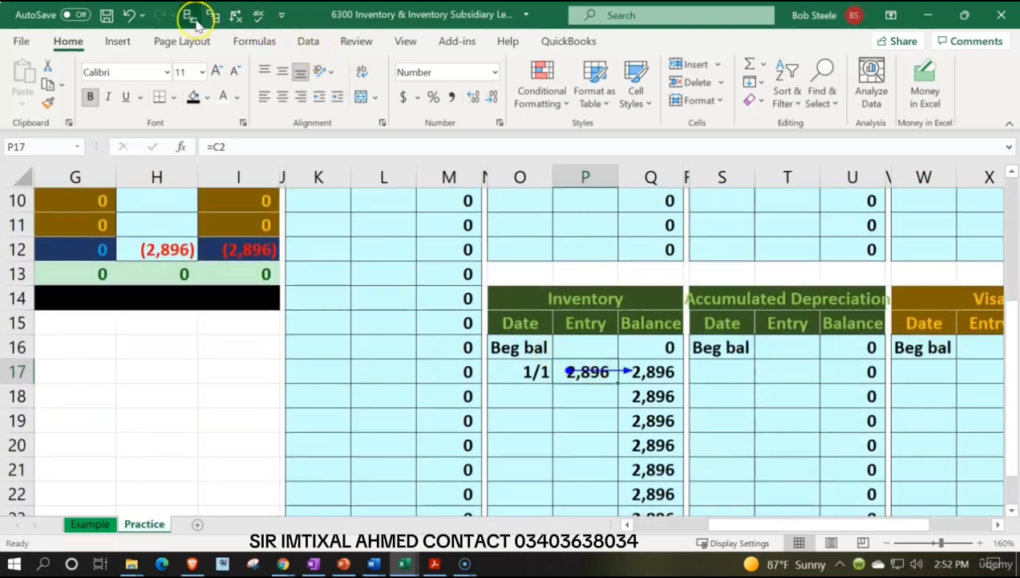
pyautogui.click(189, 15)
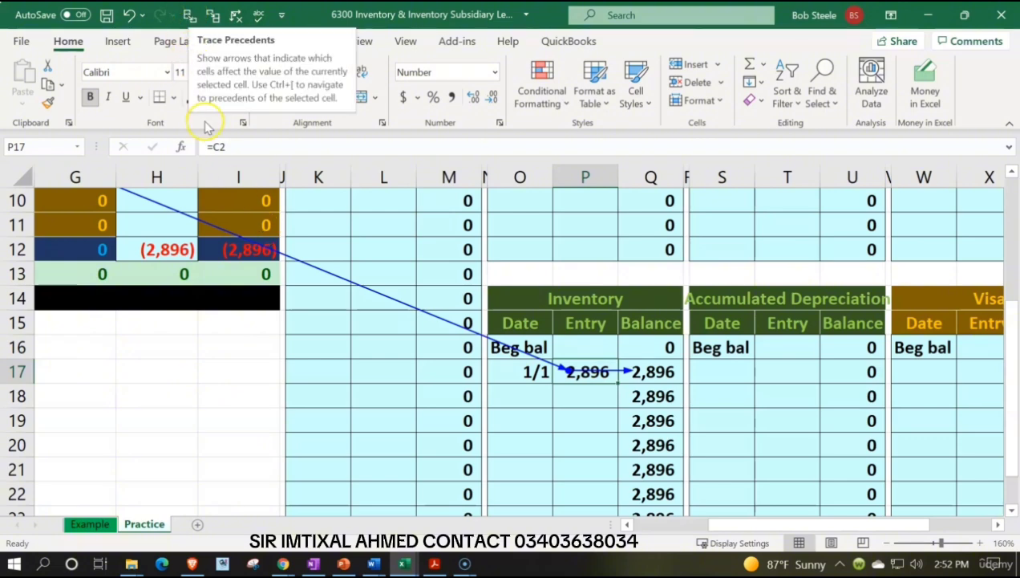
pyautogui.click(264, 43)
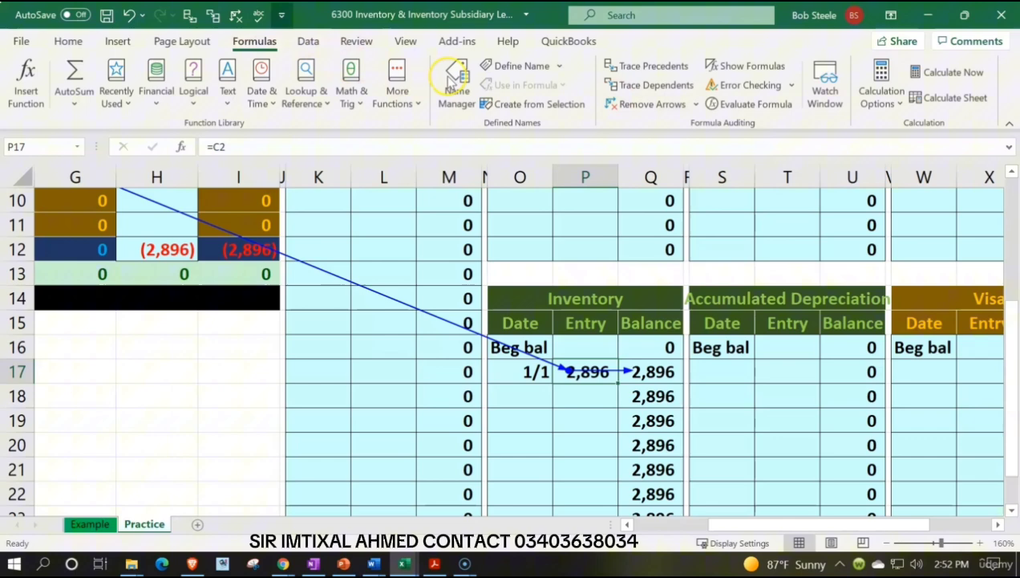
pyautogui.rightClick(634, 70)
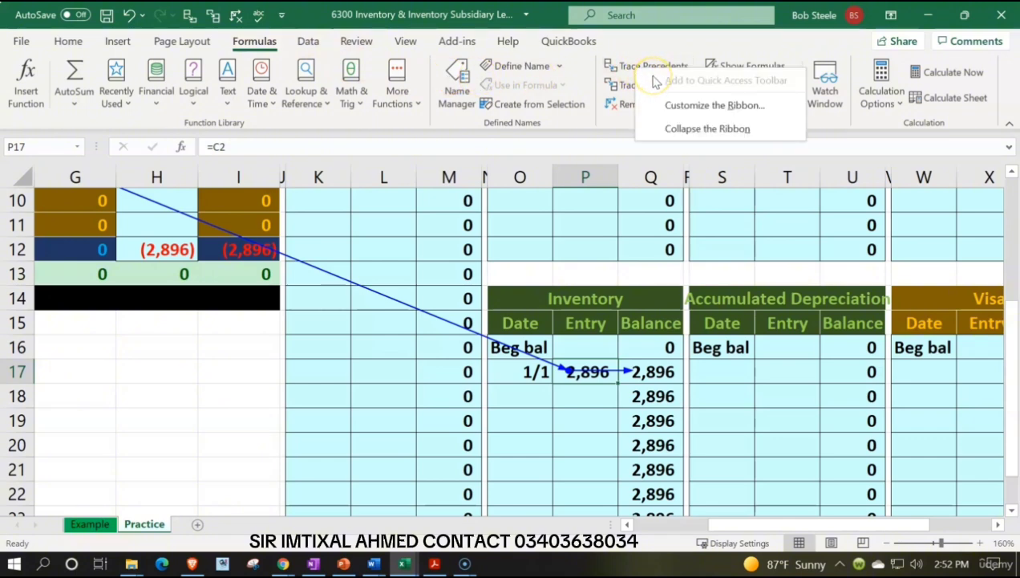
pyautogui.click(68, 40)
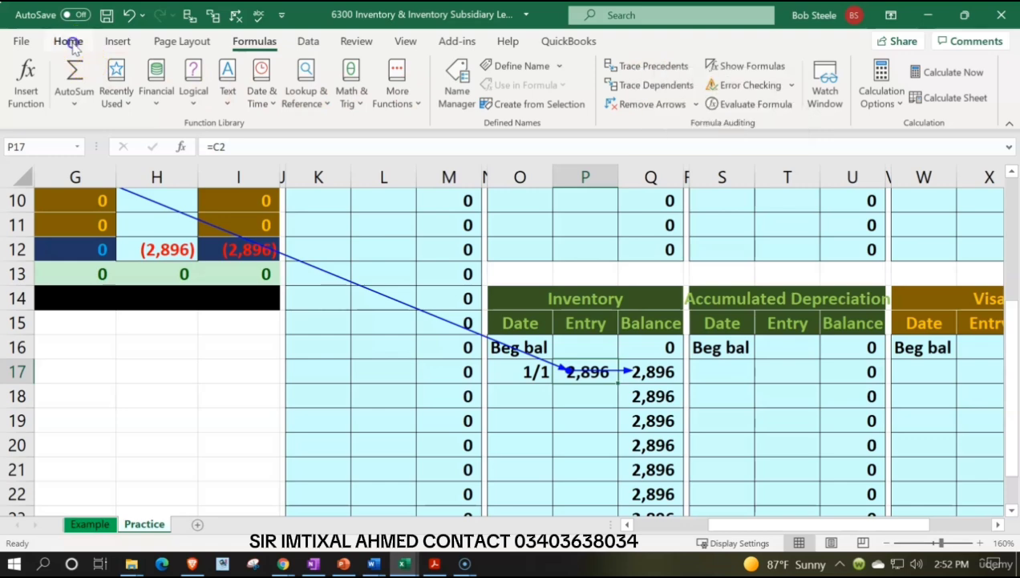
pyautogui.click(68, 41)
pyautogui.click(238, 14)
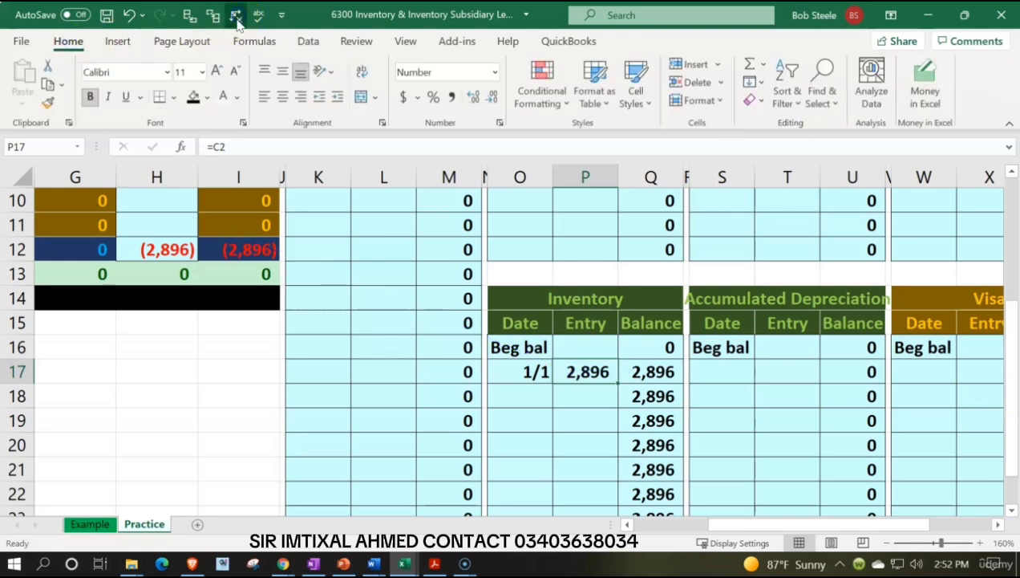
# Examine the Equity credit in the journal entry and the Equity line of the trial balance.
pyautogui.scroll(3, 293, 359)
pyautogui.click(291, 317)
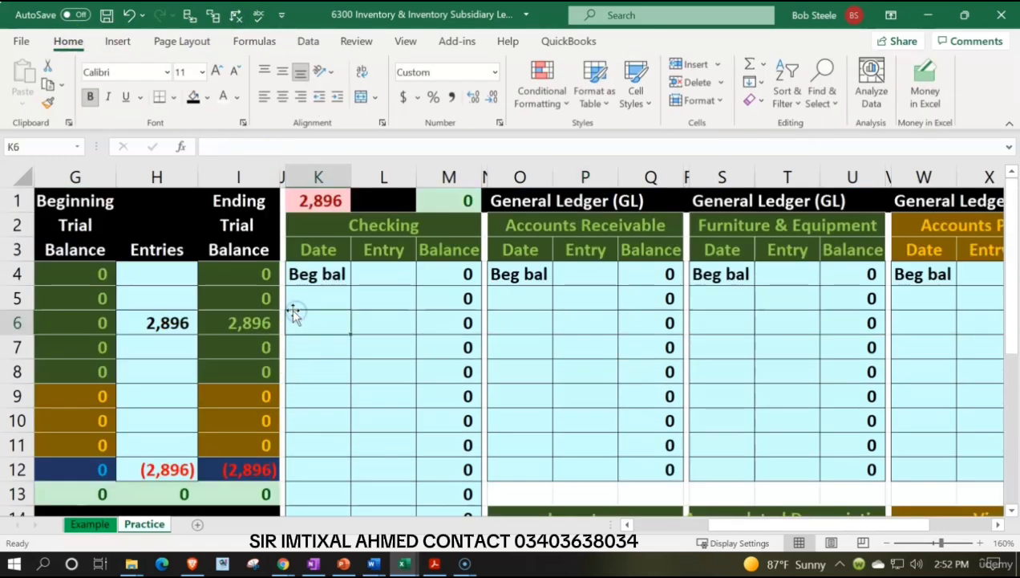
pyautogui.press('Left')
pyautogui.press('Left')
pyautogui.press('Left')
pyautogui.press('Left')
pyautogui.press('Left')
pyautogui.press('Left')
pyautogui.press('Left')
pyautogui.press('Left')
pyautogui.press('Left')
pyautogui.press('Left')
pyautogui.press('Right')
pyautogui.press('Right')
pyautogui.press('Right')
pyautogui.press('Up')
pyautogui.press('Up')
pyautogui.press('Up')
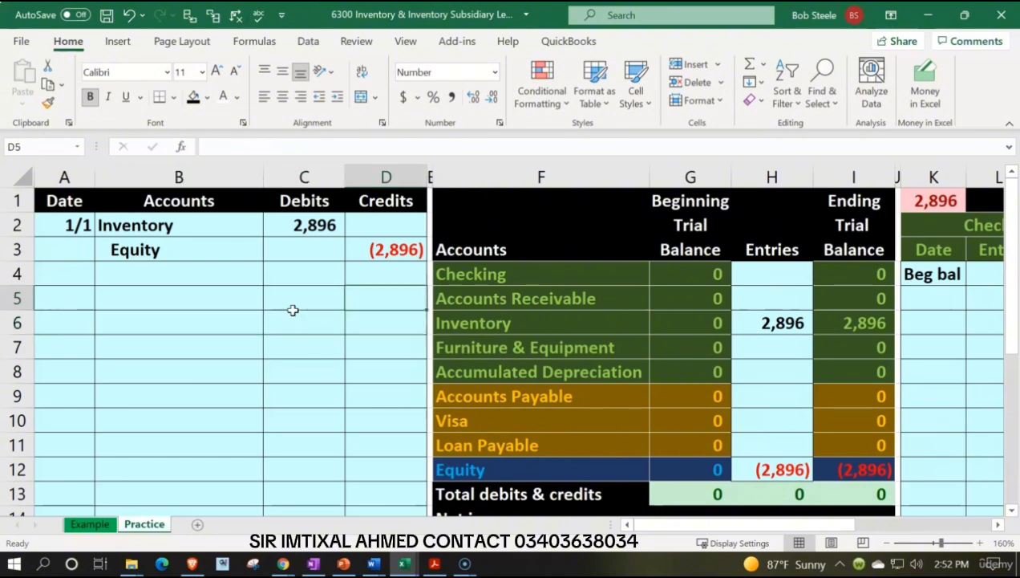
pyautogui.press('Down')
pyautogui.press('Down')
pyautogui.press('Down')
pyautogui.press('Down')
pyautogui.press('Down')
pyautogui.press('Down')
pyautogui.press('Down')
pyautogui.press('Down')
pyautogui.press('Down')
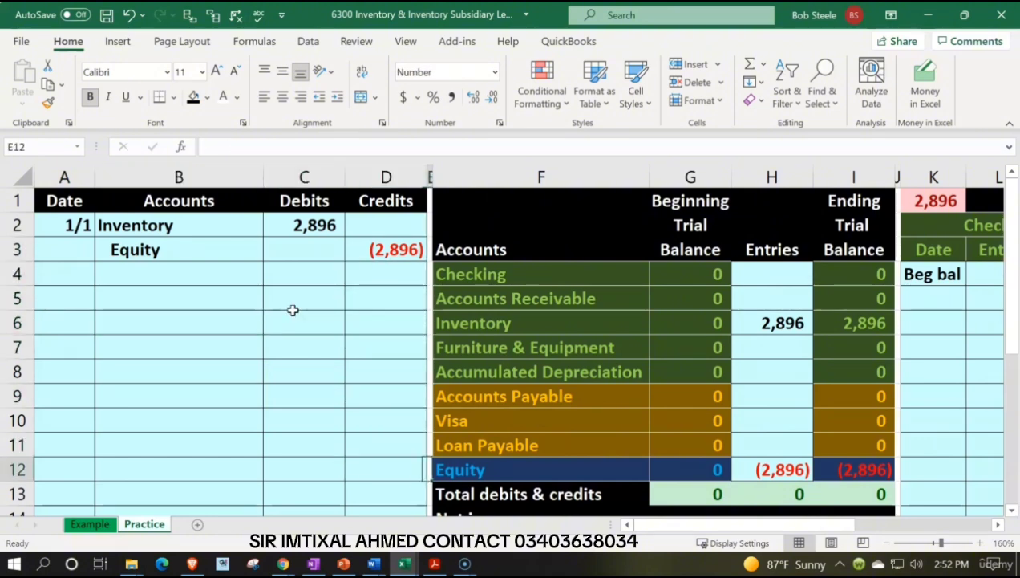
# Enter the date 1/1 in AA17, below the beginning balance row of the Equity general ledger account.
pyautogui.press('Right')
pyautogui.press('Right')
pyautogui.press('Right')
pyautogui.press('Right')
pyautogui.press('Right')
pyautogui.press('Right')
pyautogui.press('Right')
pyautogui.press('Right')
pyautogui.press('Right')
pyautogui.press('Right')
pyautogui.press('Right')
pyautogui.press('Right')
pyautogui.press('Right')
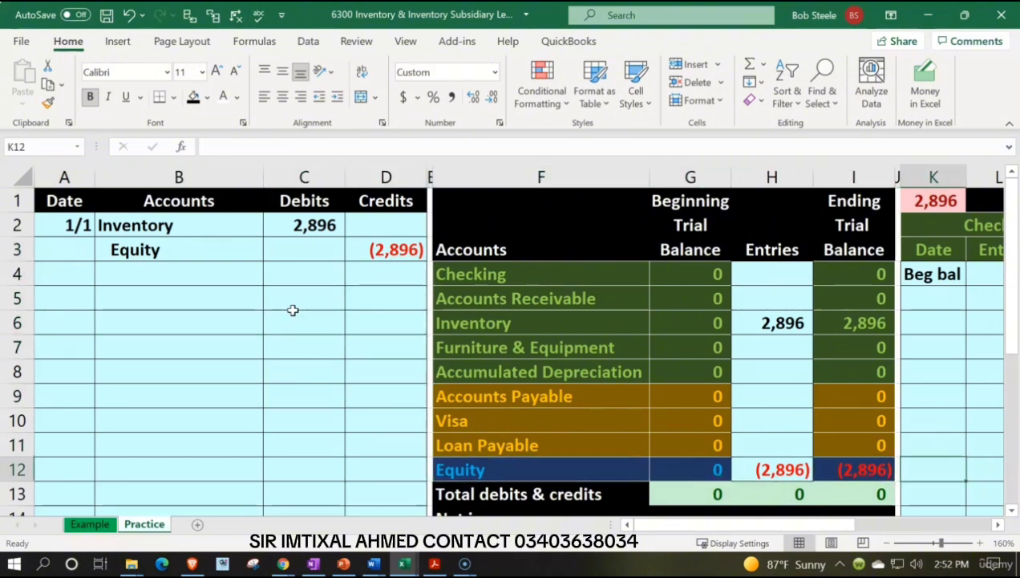
pyautogui.press('Right')
pyautogui.press('Right')
pyautogui.press('Right')
pyautogui.press('Right')
pyautogui.press('Right')
pyautogui.press('Right')
pyautogui.press('Right')
pyautogui.press('Right')
pyautogui.press('Right')
pyautogui.press('Right')
pyautogui.press('Right')
pyautogui.press('Right')
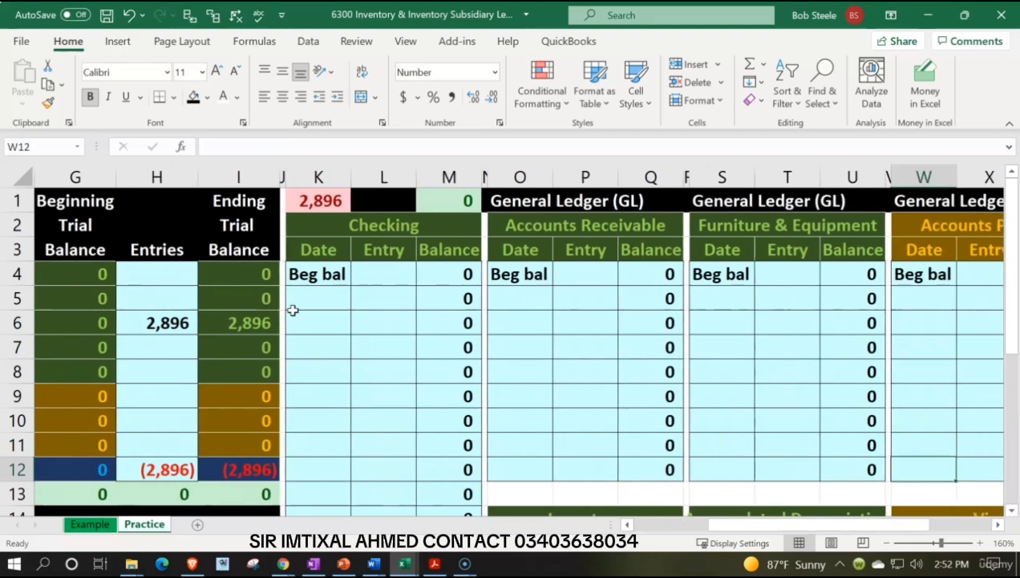
pyautogui.press('Right')
pyautogui.press('Right')
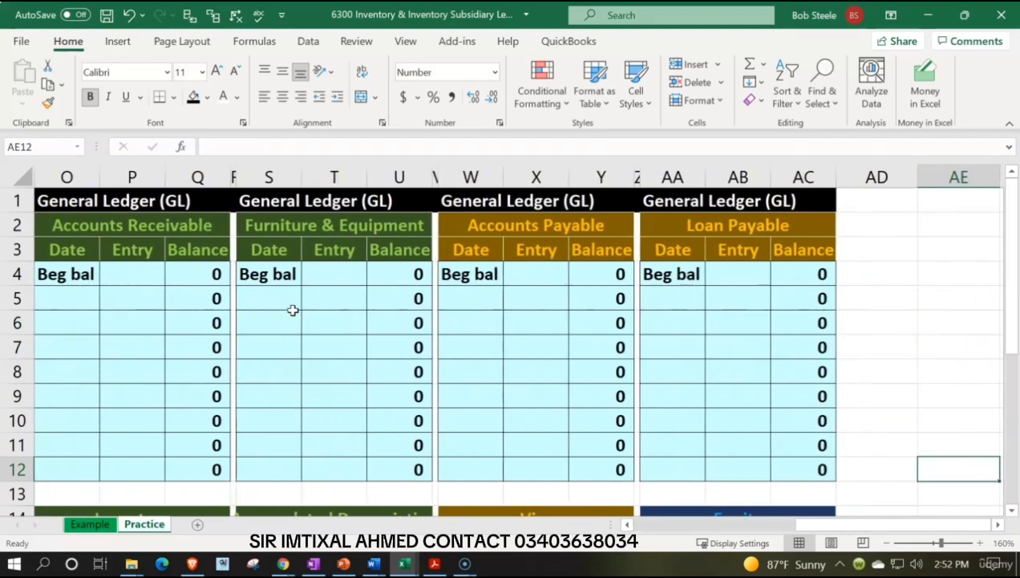
pyautogui.scroll(-2, 296, 337)
pyautogui.click(651, 447)
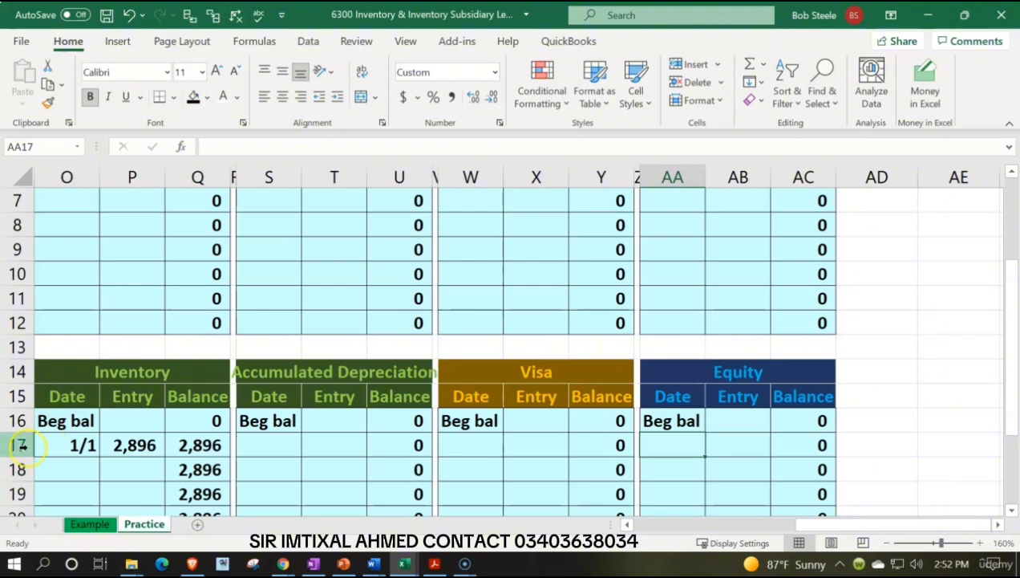
pyautogui.write('1/1')
pyautogui.press('Tab')
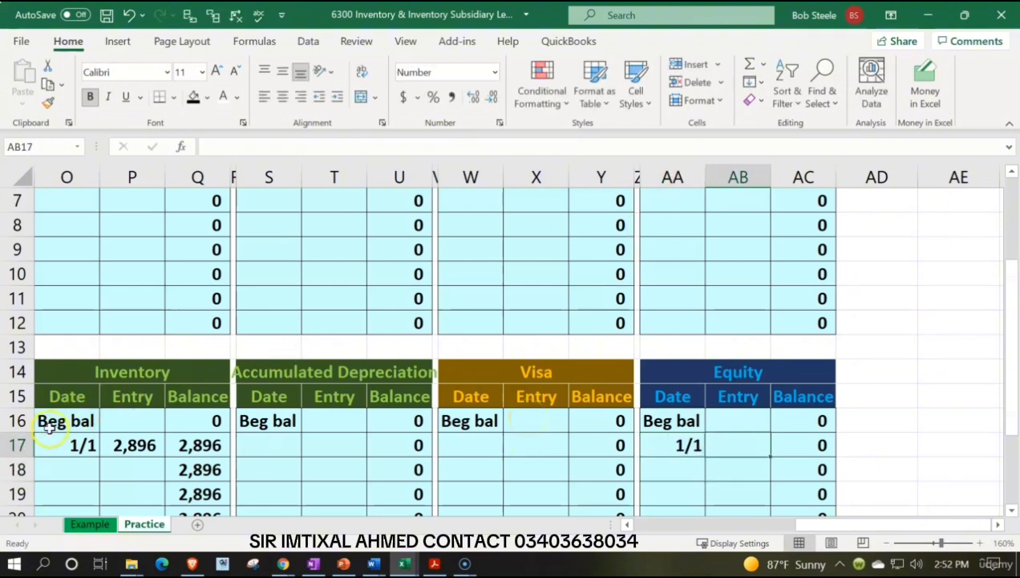
# Post the Equity credit to the general ledger by entering =D3 in the Entry cell AB17.
pyautogui.write('=')
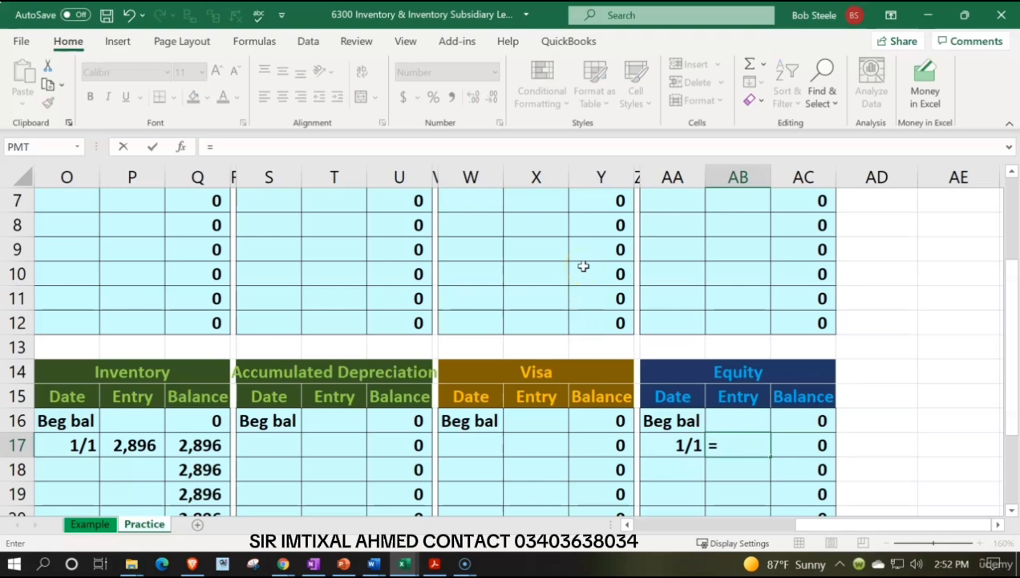
pyautogui.press('Left')
pyautogui.press('Left')
pyautogui.press('Left')
pyautogui.press('Left')
pyautogui.press('Left')
pyautogui.press('Left')
pyautogui.press('Left')
pyautogui.press('Left')
pyautogui.press('Left')
pyautogui.press('Left')
pyautogui.press('Left')
pyautogui.press('Left')
pyautogui.press('Left')
pyautogui.press('Left')
pyautogui.press('Left')
pyautogui.press('Left')
pyautogui.press('Left')
pyautogui.press('Left')
pyautogui.press('Left')
pyautogui.press('Left')
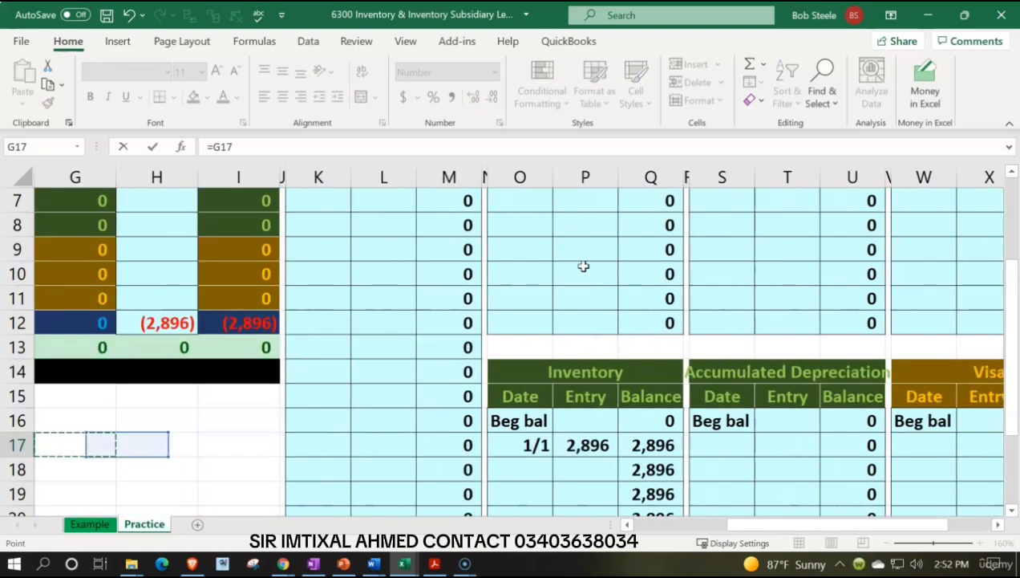
pyautogui.press('Left')
pyautogui.press('Left')
pyautogui.press('Left')
pyautogui.press('Left')
pyautogui.press('Left')
pyautogui.press('Left')
pyautogui.press('Up')
pyautogui.press('Up')
pyautogui.press('Up')
pyautogui.press('Up')
pyautogui.press('Up')
pyautogui.press('Up')
pyautogui.press('Up')
pyautogui.press('Up')
pyautogui.press('Up')
pyautogui.press('Up')
pyautogui.press('Up')
pyautogui.press('Up')
pyautogui.press('Up')
pyautogui.press('Up')
pyautogui.press('Up')
pyautogui.press('Up')
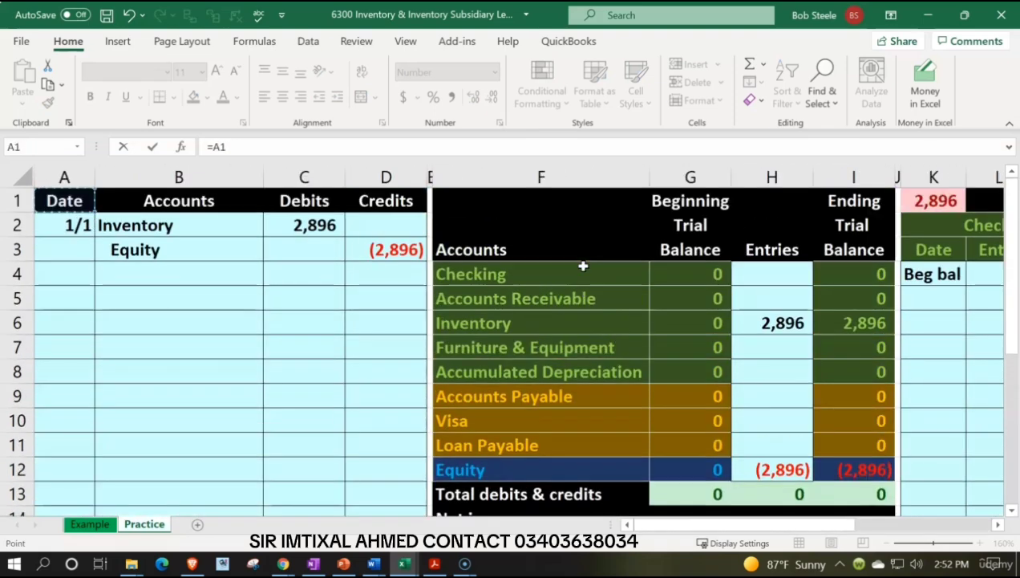
pyautogui.press('Down')
pyautogui.press('Down')
pyautogui.press('Right')
pyautogui.press('Right')
pyautogui.press('Right')
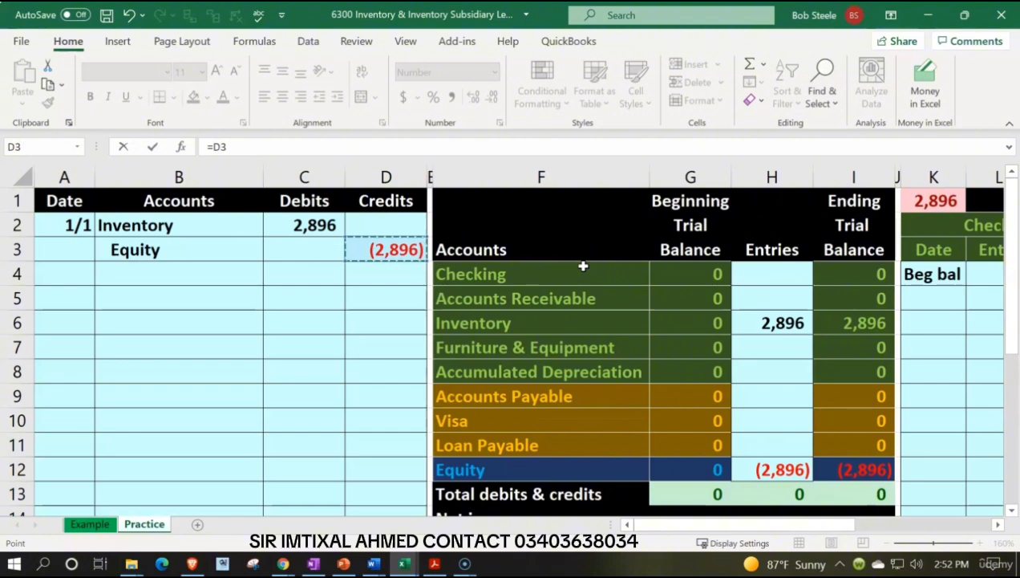
pyautogui.press('Return')
# Review the posted Inventory and Equity general ledger accounts and return to the journal entry at the sheet's start.
pyautogui.press('Right')
pyautogui.press('Right')
pyautogui.press('Down')
pyautogui.press('Down')
pyautogui.press('Down')
pyautogui.press('Down')
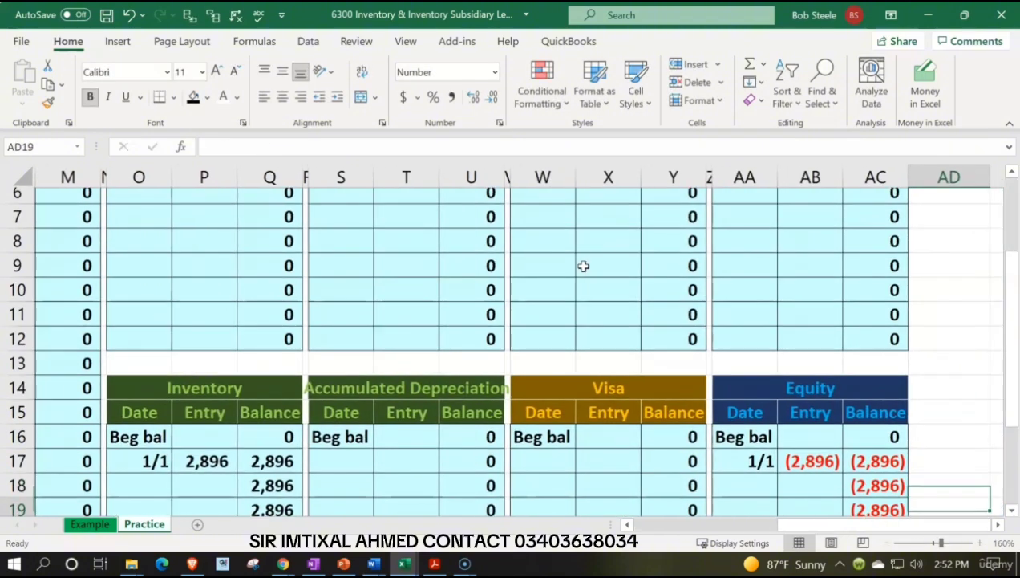
pyautogui.press('Down')
pyautogui.press('Up')
pyautogui.press('Up')
pyautogui.press('Up')
pyautogui.press('Up')
pyautogui.press('Up')
pyautogui.press('Up')
pyautogui.press('Up')
pyautogui.press('Up')
pyautogui.press('Up')
pyautogui.press('Up')
pyautogui.press('Up')
pyautogui.press('Up')
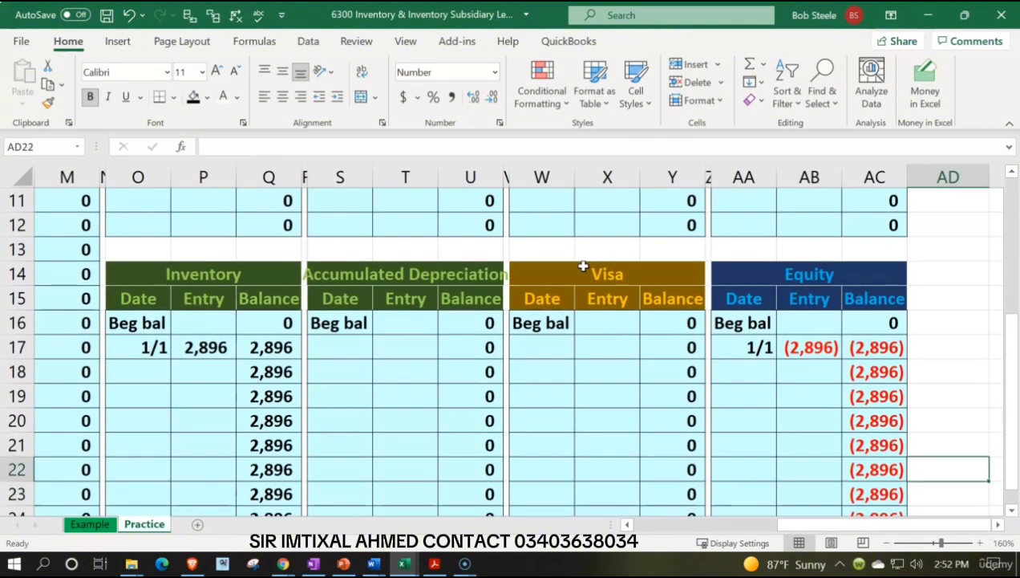
pyautogui.press('Up')
pyautogui.press('Up')
pyautogui.press('Up')
pyautogui.press('Up')
pyautogui.press('Up')
pyautogui.press('Up')
pyautogui.press('Up')
pyautogui.press('Up')
pyautogui.press('Up')
pyautogui.press('Up')
pyautogui.press('Left')
pyautogui.press('Left')
pyautogui.press('Left')
pyautogui.press('Left')
pyautogui.press('Left')
pyautogui.press('Left')
pyautogui.press('Left')
pyautogui.press('Left')
pyautogui.press('Left')
pyautogui.press('Left')
pyautogui.press('Left')
pyautogui.press('Left')
pyautogui.press('Left')
pyautogui.press('Left')
pyautogui.press('Left')
pyautogui.press('Left')
pyautogui.press('Left')
pyautogui.press('Left')
pyautogui.press('Left')
pyautogui.press('Left')
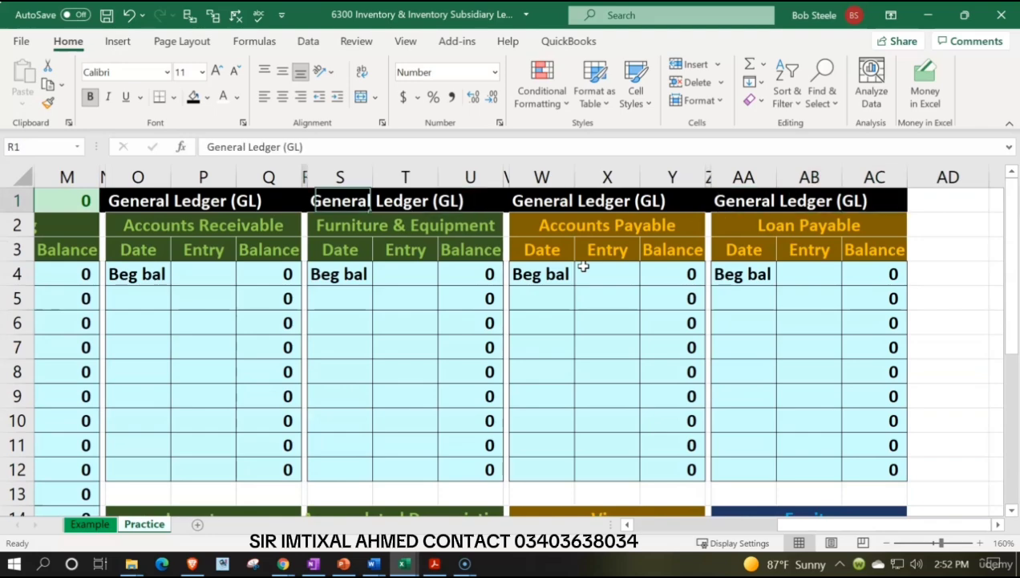
pyautogui.press('Left')
pyautogui.press('Left')
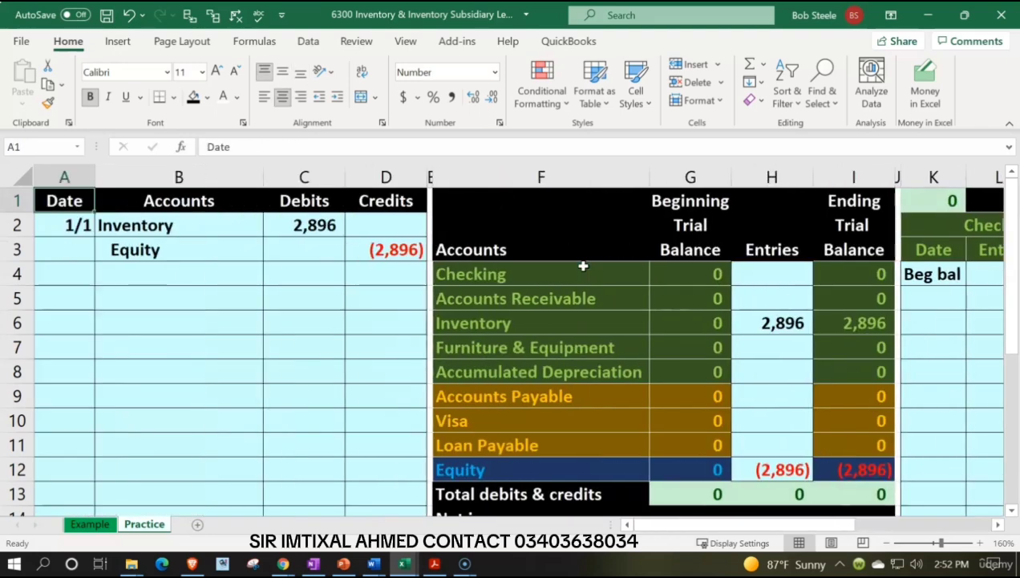
# Check the balancing figure in K1, the trial balance totals in row 13, and Inventory's ending balance in I6.
pyautogui.doubleClick(943, 200)
pyautogui.press('Return')
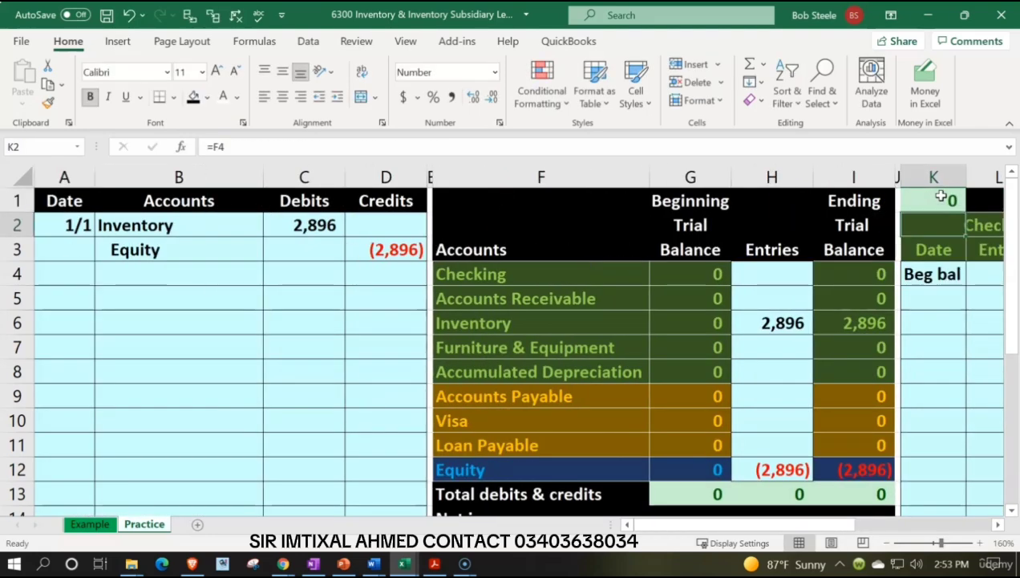
pyautogui.scroll(-1, 888, 306)
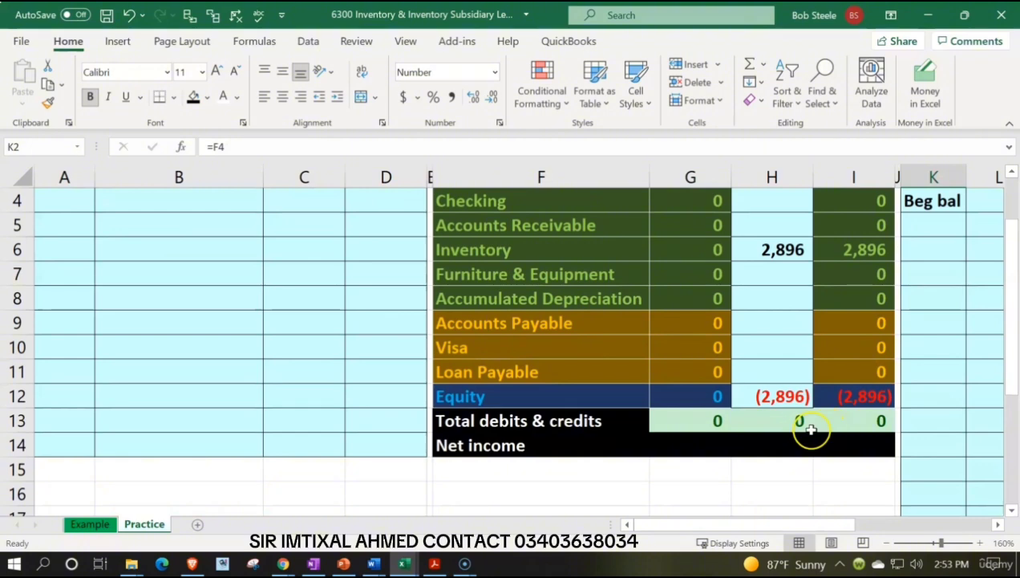
pyautogui.scroll(1, 839, 431)
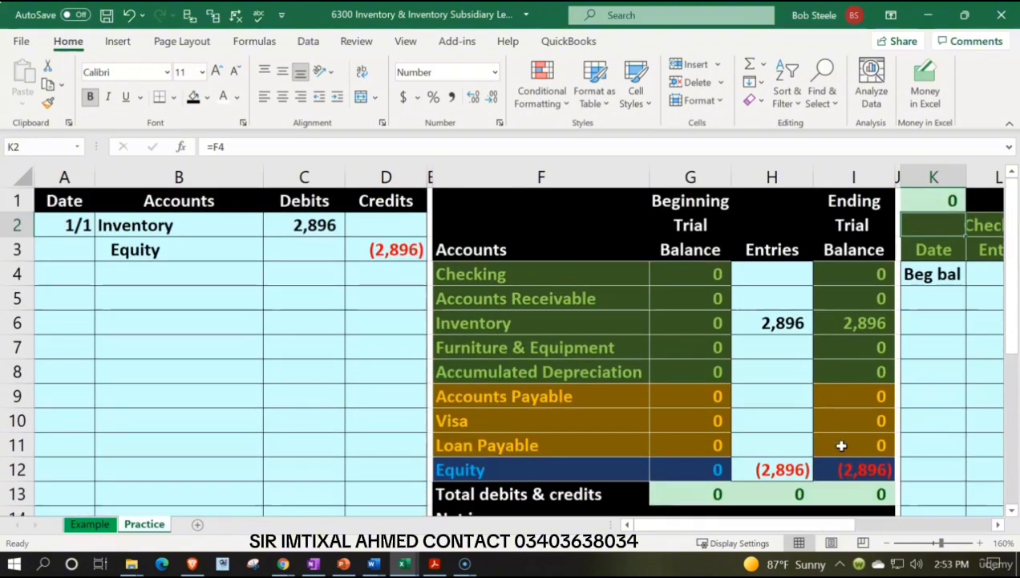
pyautogui.click(830, 325)
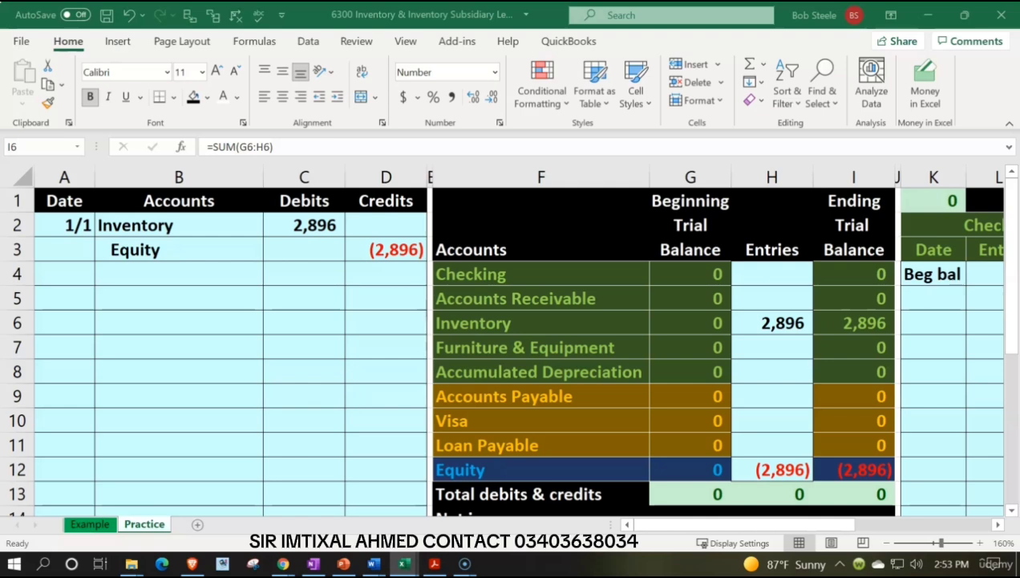
pyautogui.click(763, 252)
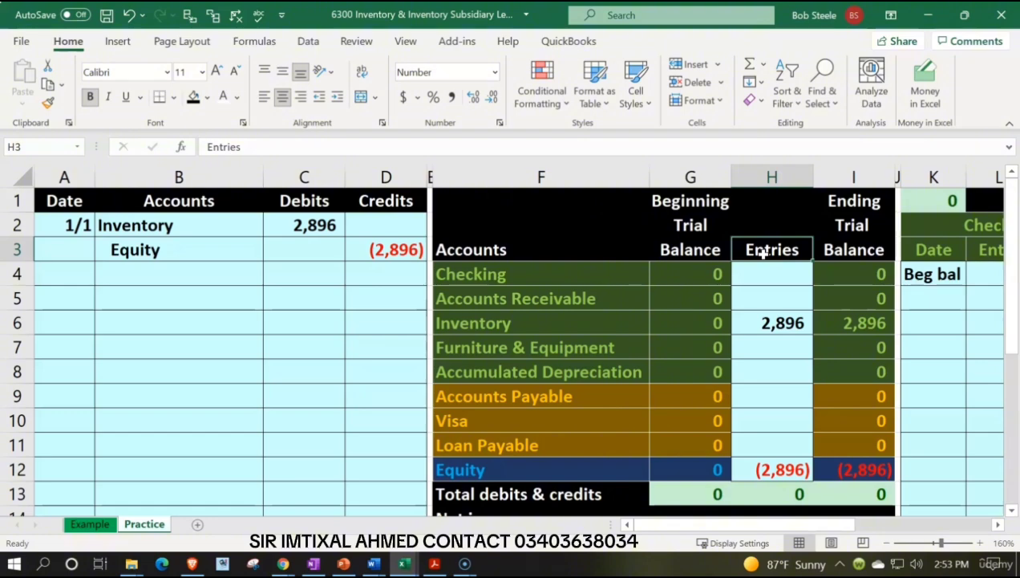
# Narrow column AD to a thin separator beside the last general ledger accounts.
pyautogui.press('Right')
pyautogui.press('Right')
pyautogui.press('Right')
pyautogui.press('Right')
pyautogui.press('Right')
pyautogui.press('Right')
pyautogui.press('Right')
pyautogui.press('Right')
pyautogui.press('Right')
pyautogui.press('Right')
pyautogui.press('Right')
pyautogui.press('Right')
pyautogui.press('Right')
pyautogui.press('Right')
pyautogui.press('Right')
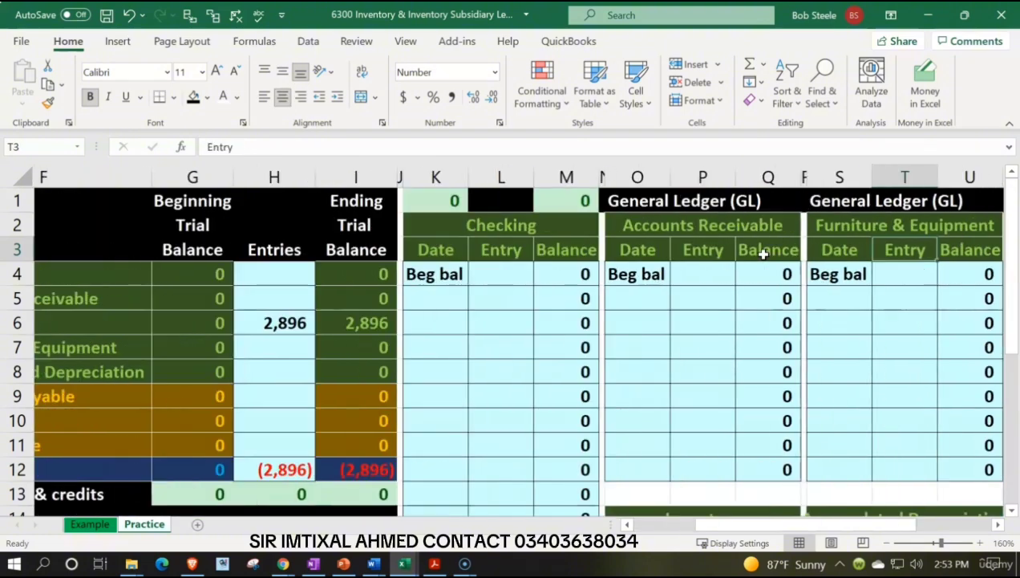
pyautogui.press('Right')
pyautogui.press('Right')
pyautogui.press('Right')
pyautogui.press('Right')
pyautogui.press('Right')
pyautogui.press('Right')
pyautogui.press('Right')
pyautogui.press('Right')
pyautogui.press('Right')
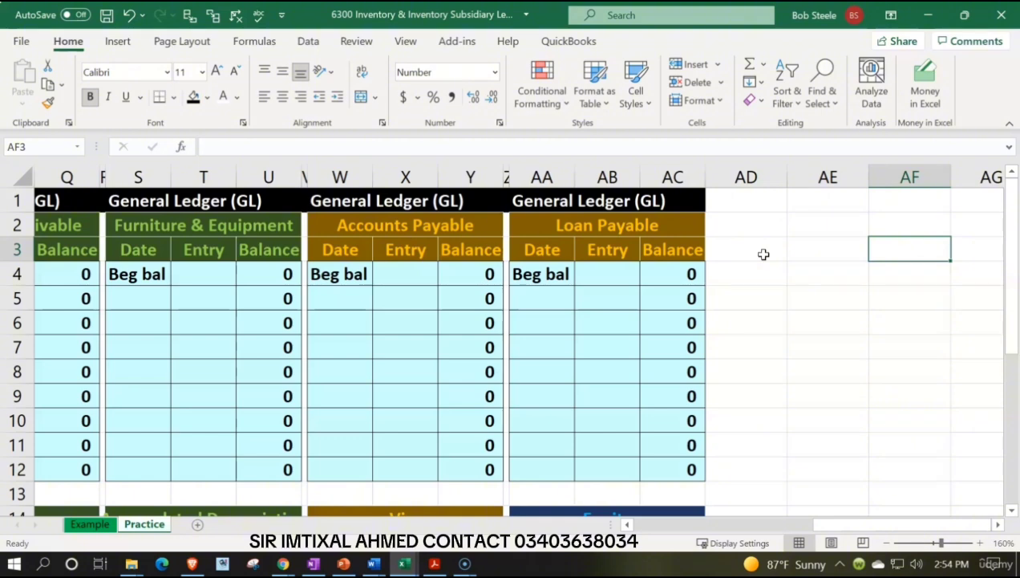
pyautogui.moveTo(784, 174); pyautogui.dragTo(711, 181)
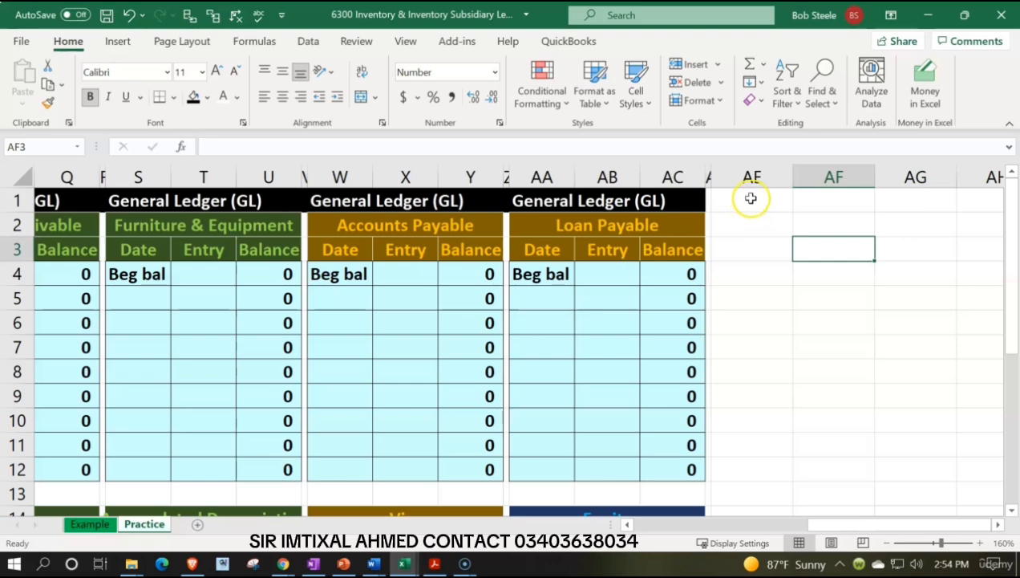
# Enter the title Inventory Subsidiary Ledger in cell AE1 beside the general ledger accounts.
pyautogui.click(751, 198)
pyautogui.write('In')
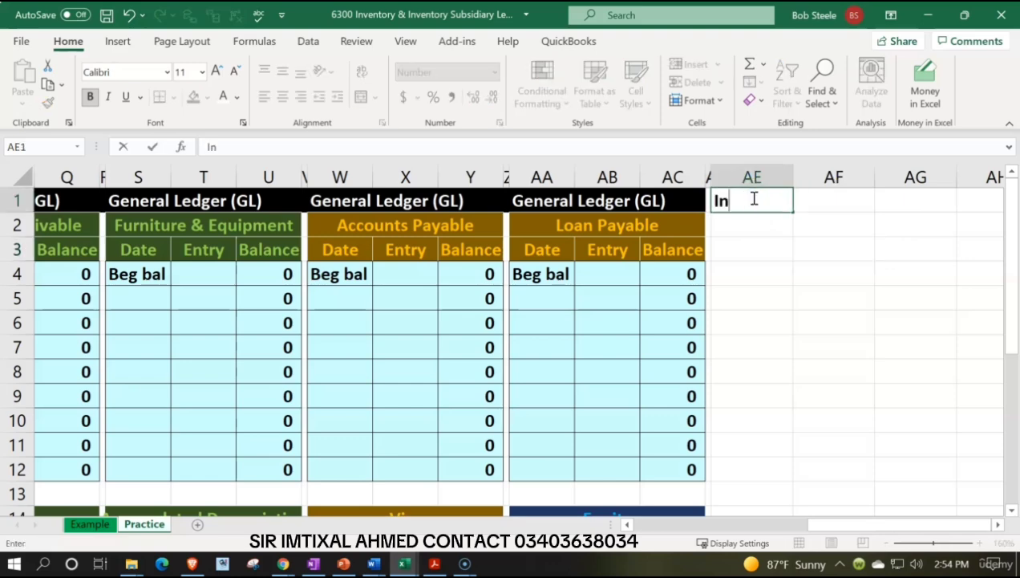
pyautogui.write('ventory Subsi')
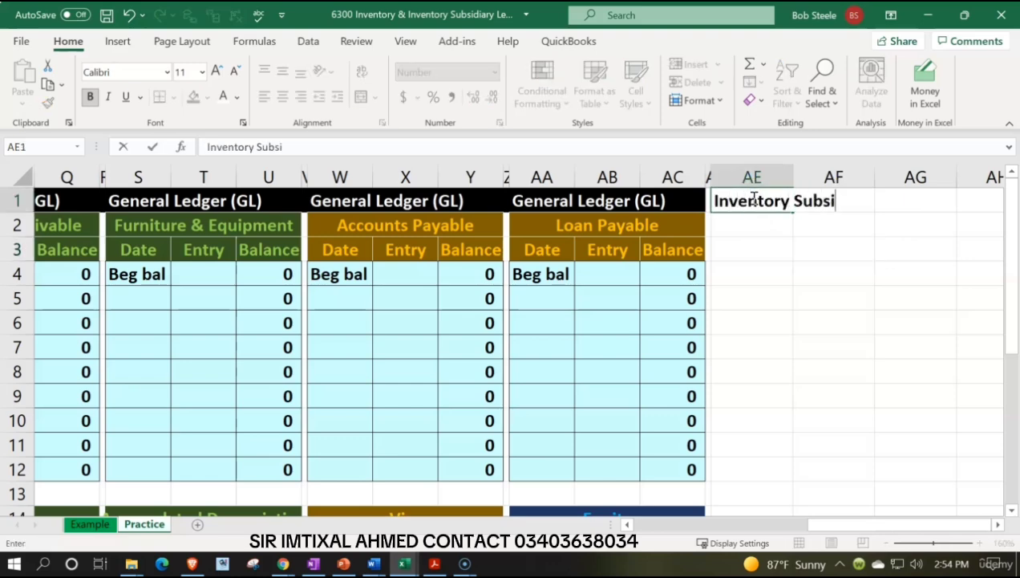
pyautogui.write('diary Ledger')
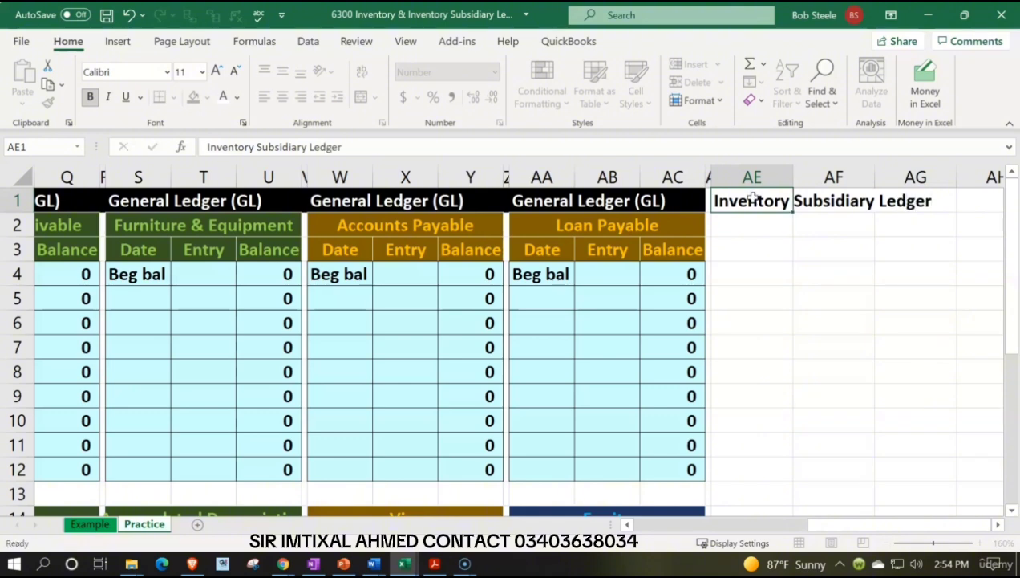
pyautogui.press('Return')
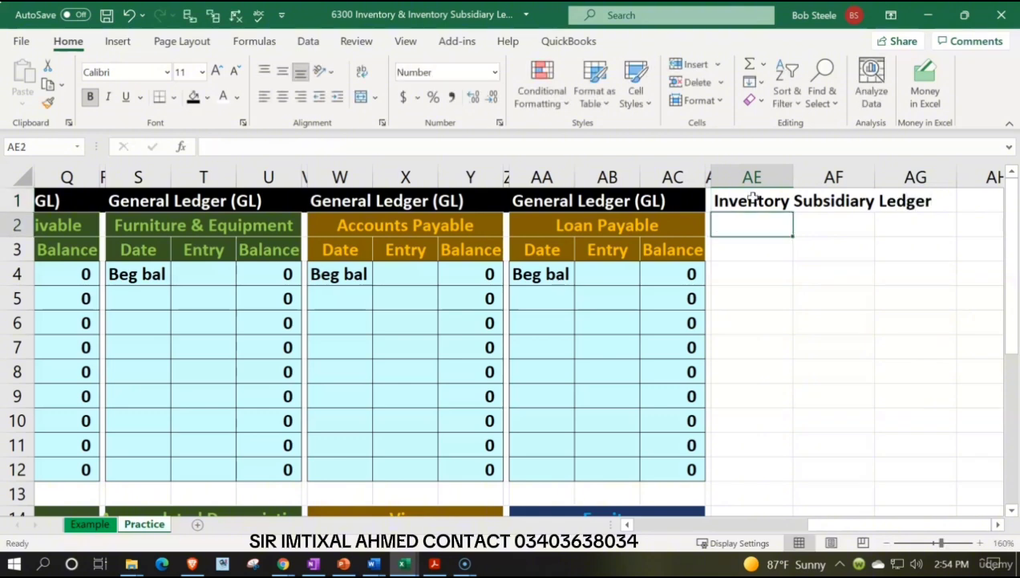
# Enter the section heading Purchases in cell AF2 under the subsidiary ledger title.
pyautogui.press('Right')
pyautogui.press('Right')
pyautogui.press('Right')
pyautogui.press('Right')
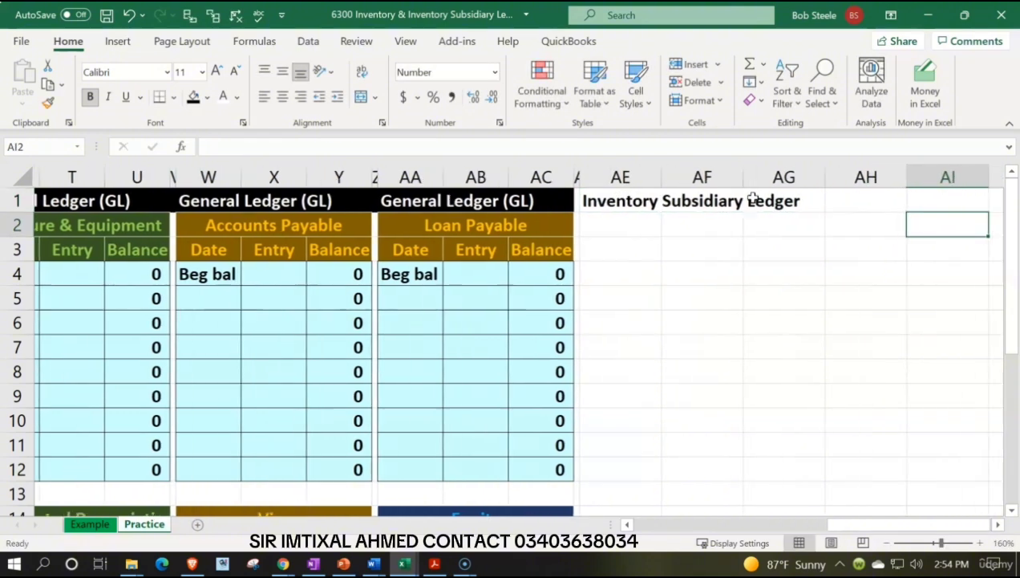
pyautogui.press('Left')
pyautogui.press('Left')
pyautogui.press('Left')
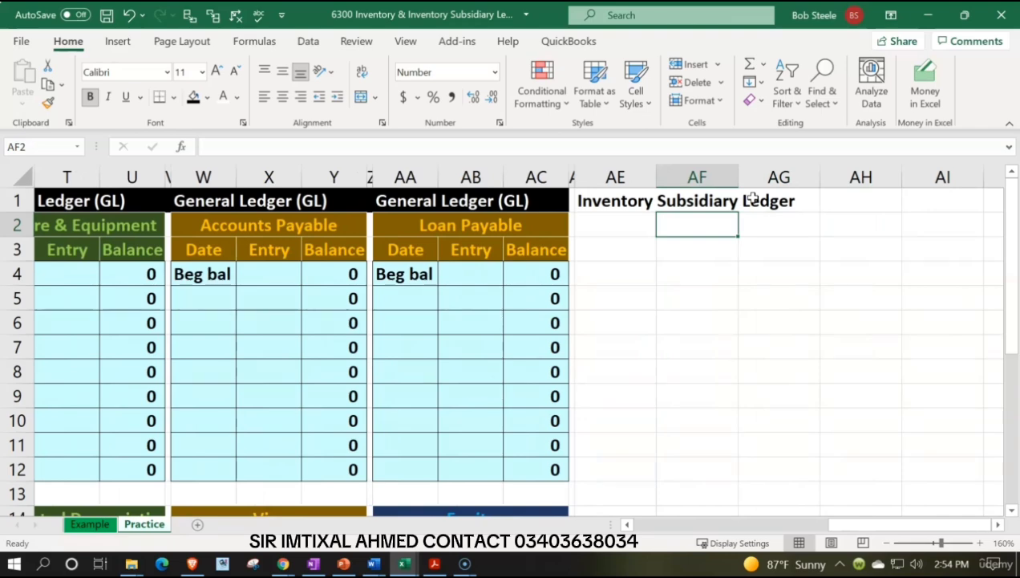
pyautogui.write('Purchases')
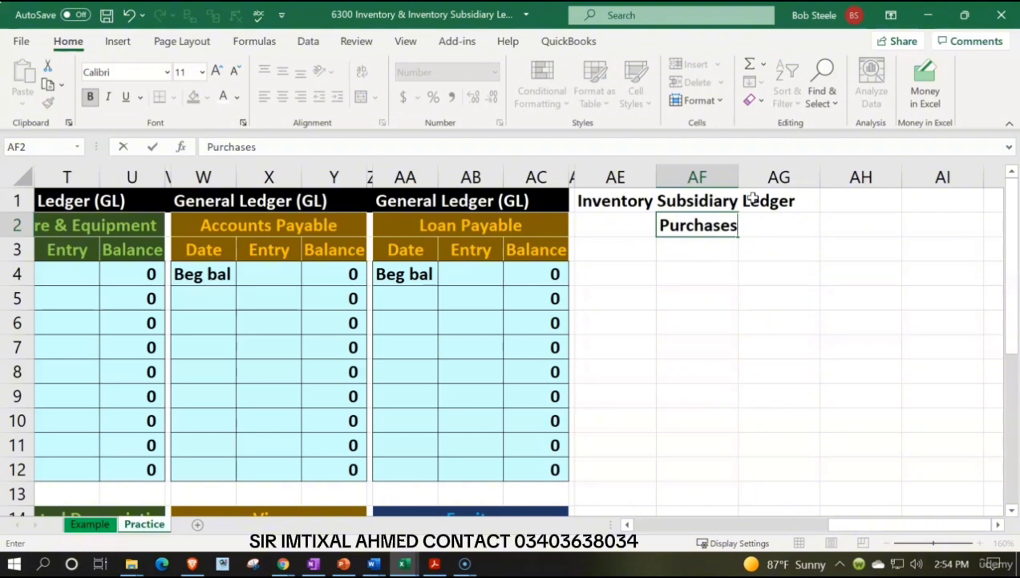
# Add the section headings Cost of Goods Sold in AI2 and Ending Inventory in AL2.
pyautogui.press('Right')
pyautogui.press('Right')
pyautogui.press('Right')
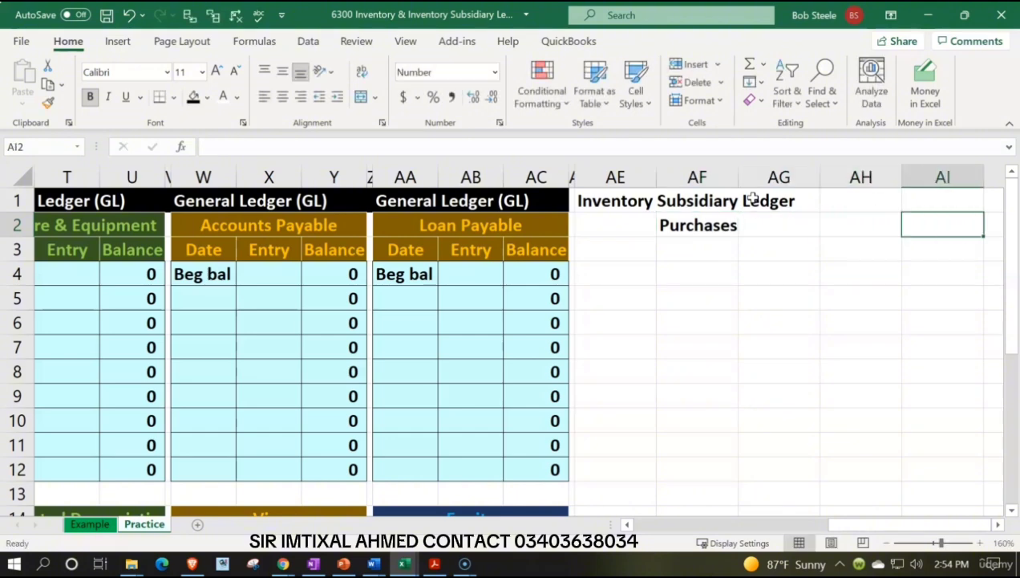
pyautogui.write('Cost of ')
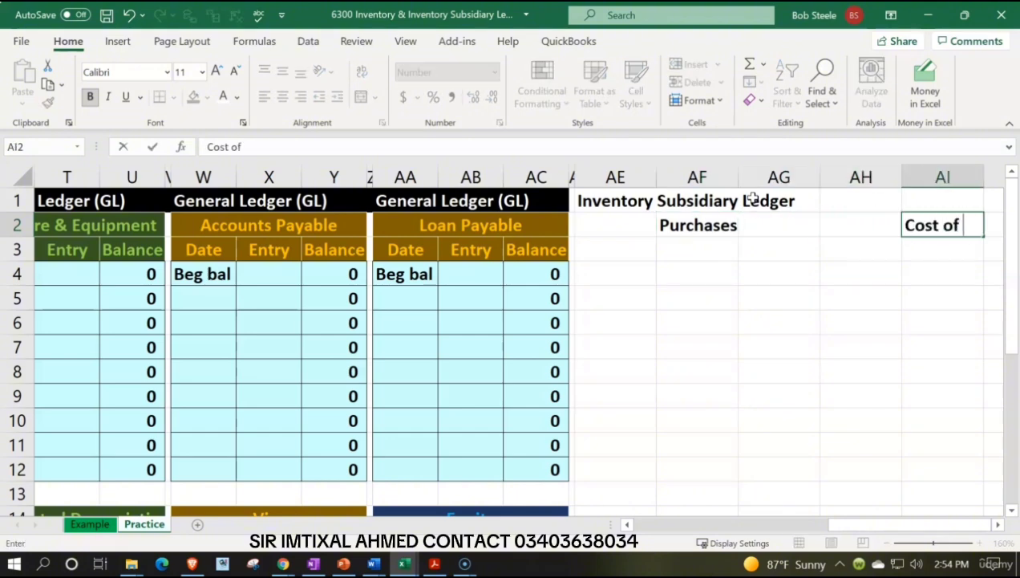
pyautogui.write('Goods Sold')
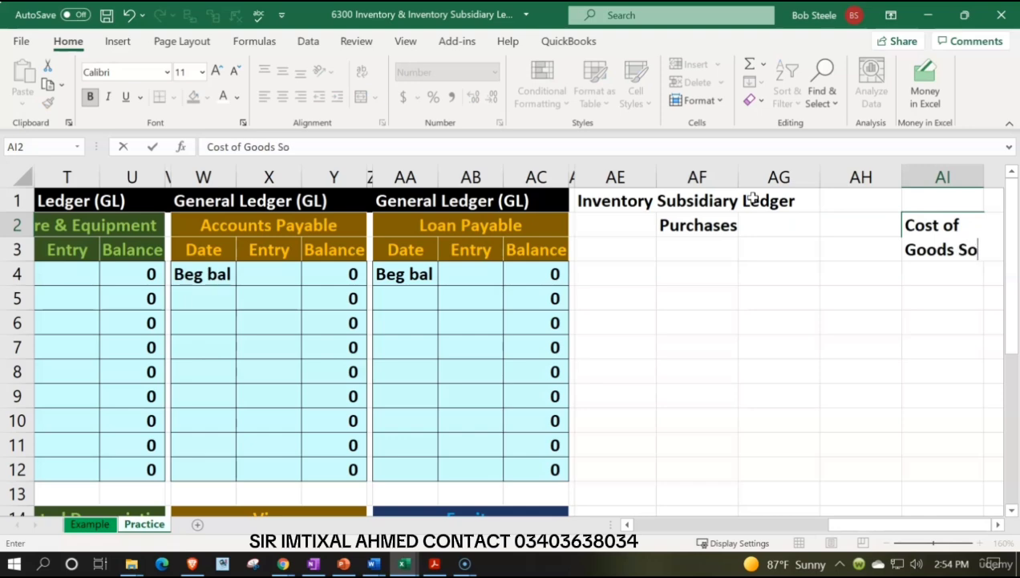
pyautogui.press('Right')
pyautogui.press('Right')
pyautogui.press('Right')
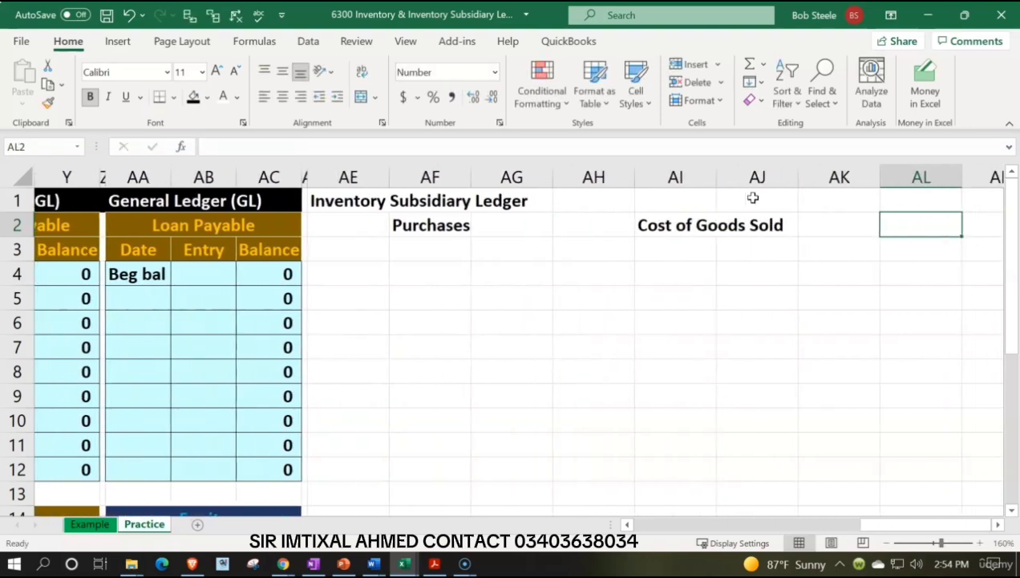
pyautogui.write('Ending In')
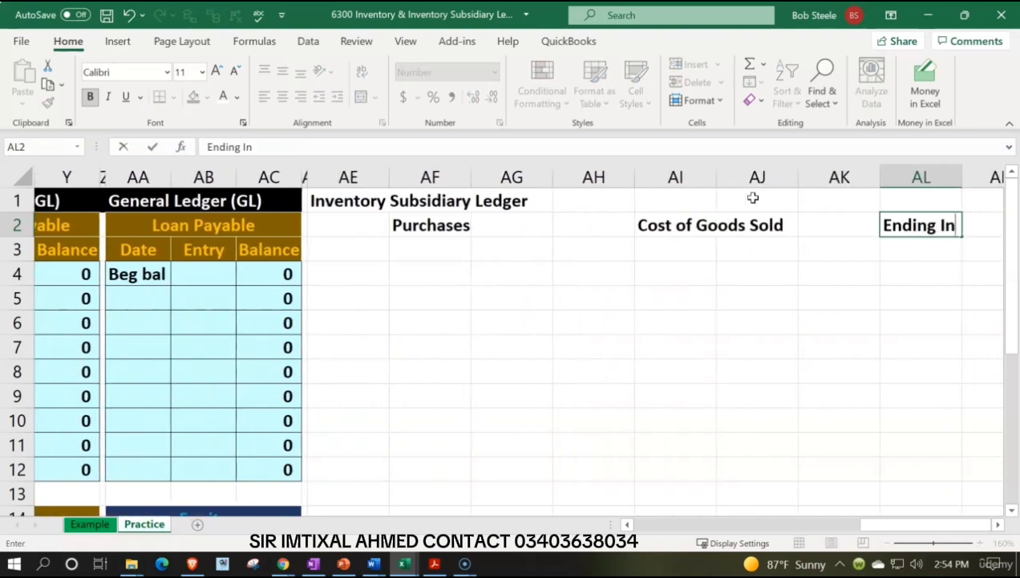
pyautogui.write('ventory')
pyautogui.press('Return')
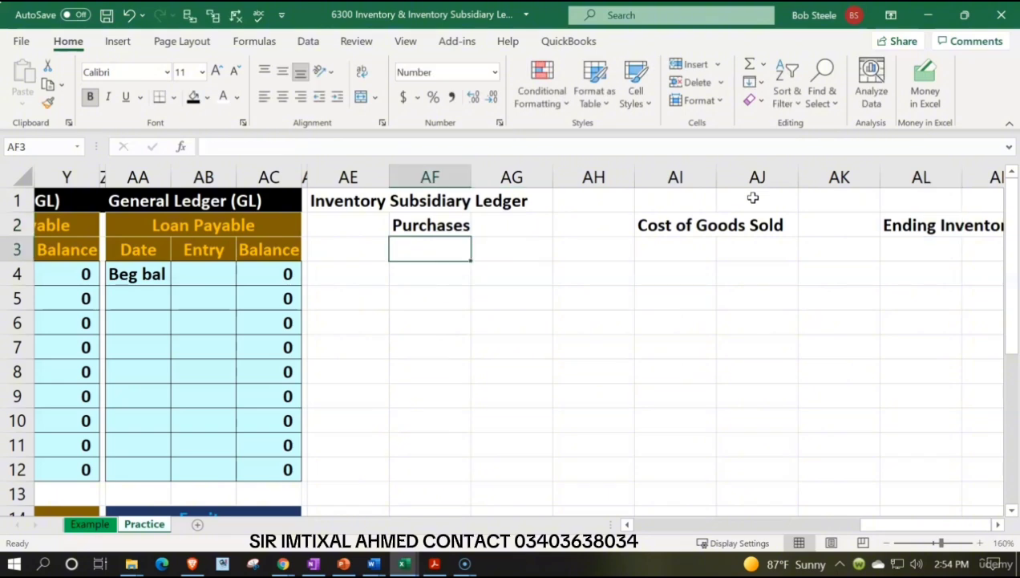
# Look up the first item name in the Inventroy Items Worksheet workbook and enter ELP in AE3 of the Practice sheet.
pyautogui.press('Left')
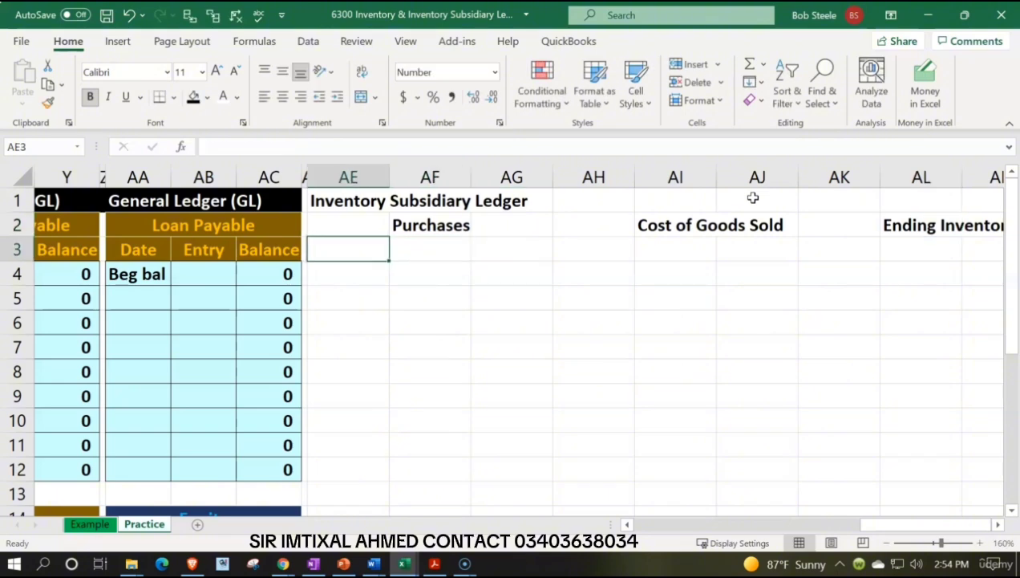
pyautogui.click(435, 564)
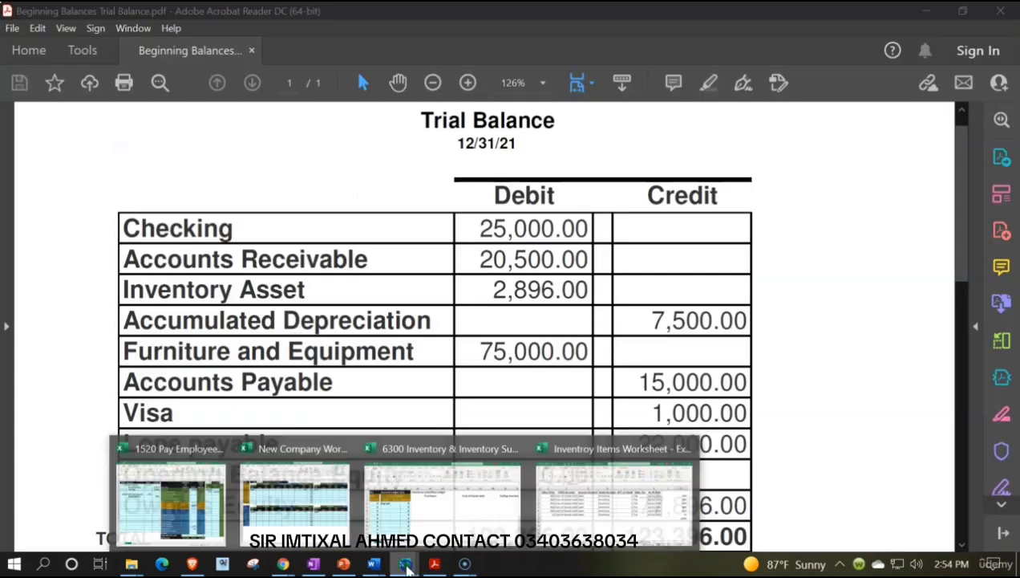
pyautogui.click(569, 513)
pyautogui.click(325, 275)
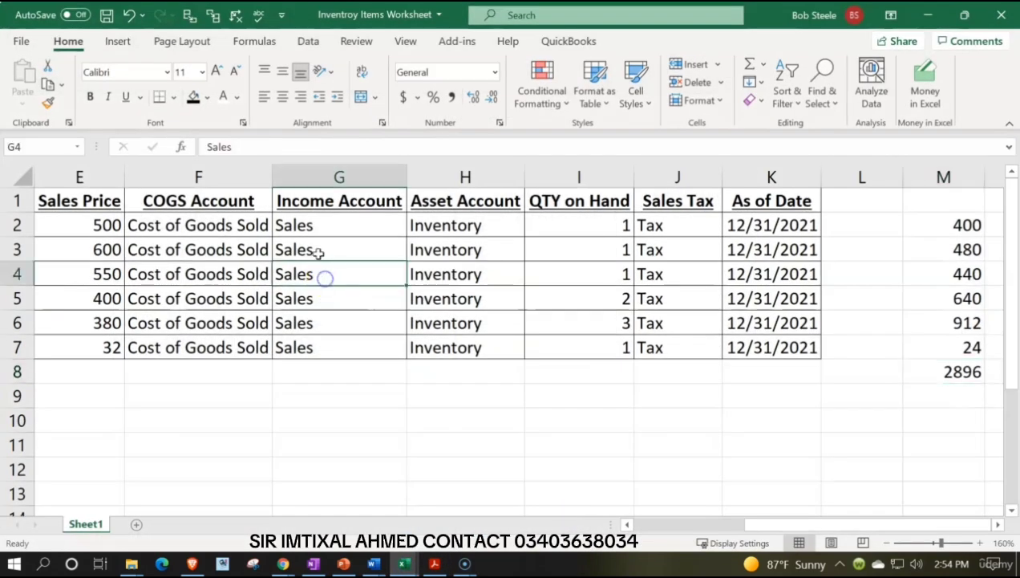
pyautogui.click(312, 228)
pyautogui.press('Left')
pyautogui.press('Left')
pyautogui.press('Left')
pyautogui.press('Left')
pyautogui.press('Left')
pyautogui.press('Left')
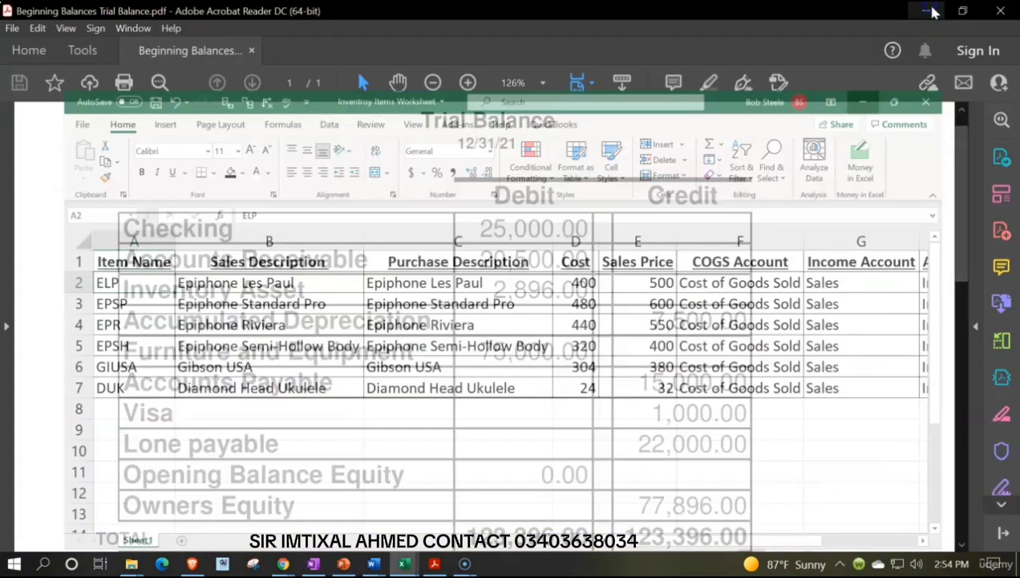
pyautogui.click(929, 15)
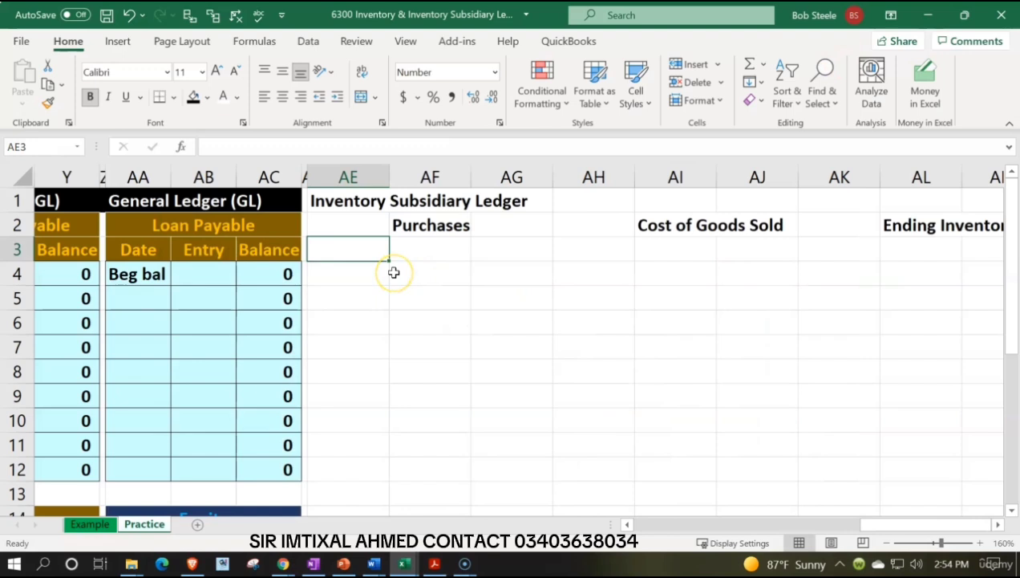
pyautogui.write('ELP')
pyautogui.press('Return')
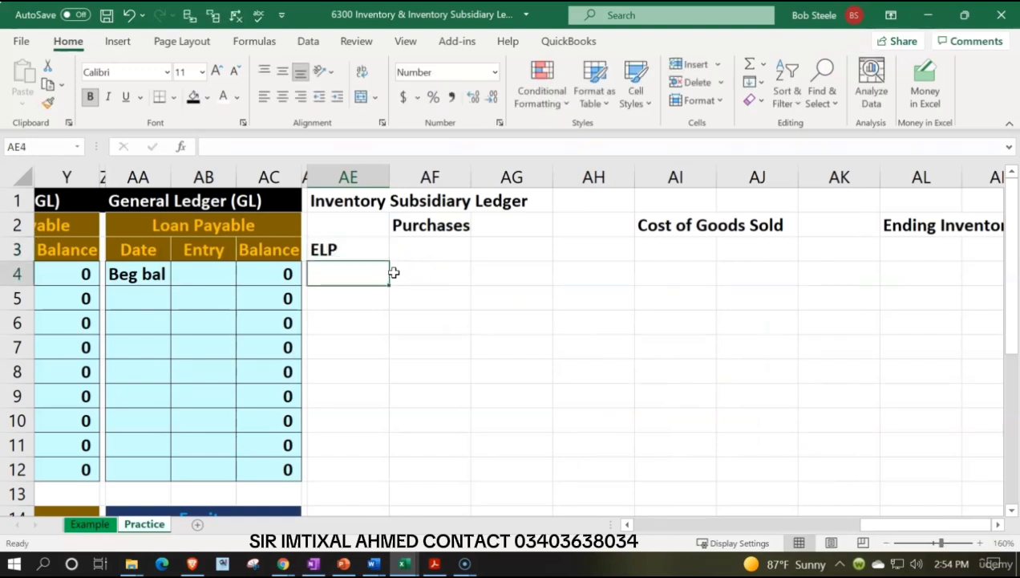
# Add the Purchases column headers Unit in AF4 and Unit Cost split across AG3 and AG4.
pyautogui.press('Up')
pyautogui.press('Right')
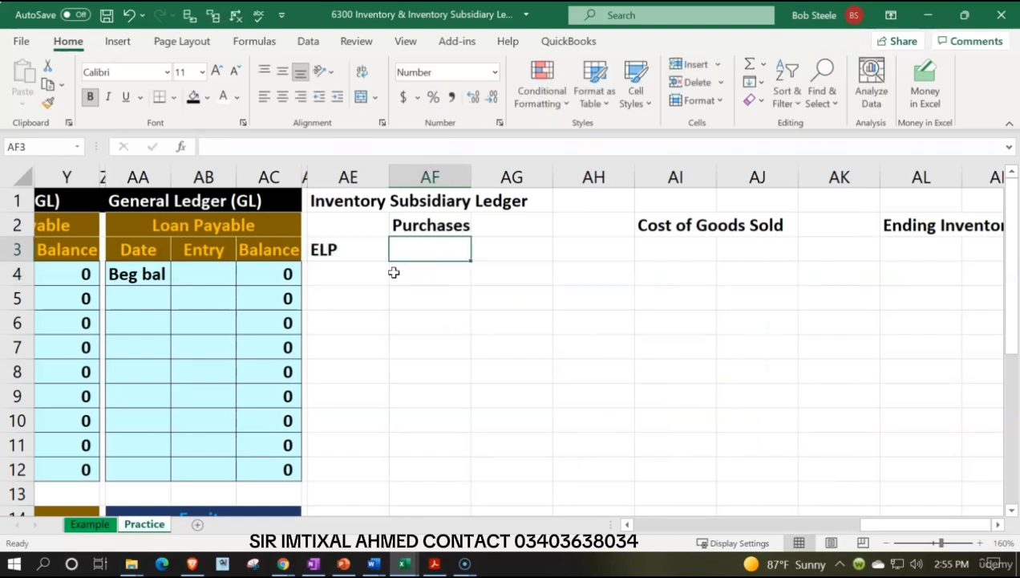
pyautogui.press('Down')
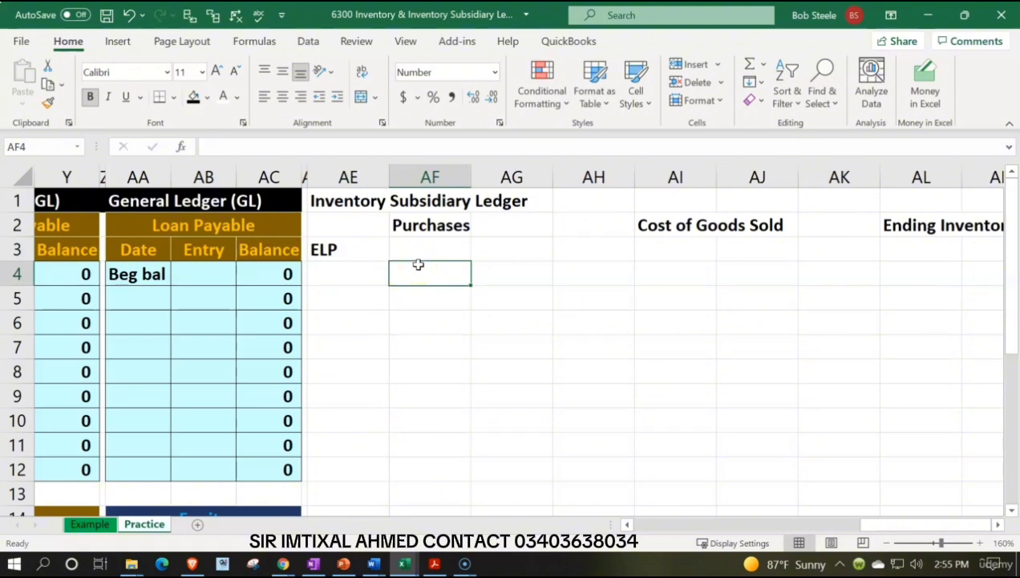
pyautogui.write('Uni')
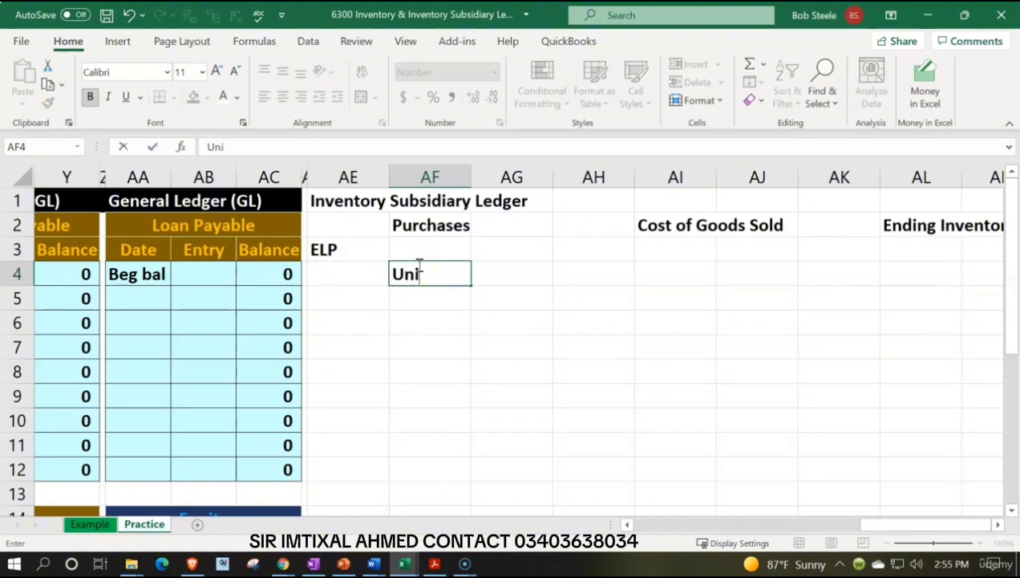
pyautogui.write('t')
pyautogui.press('Tab')
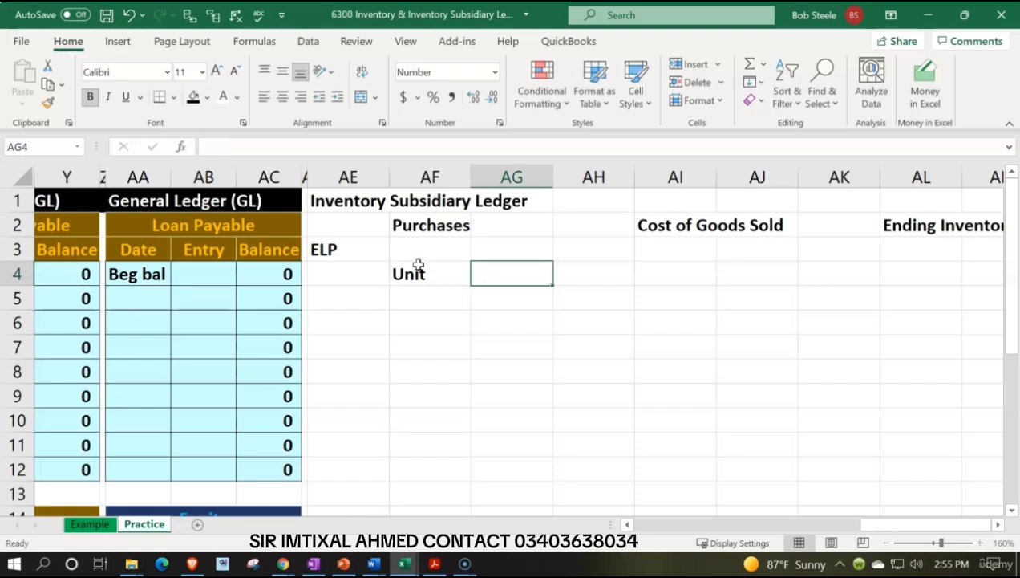
pyautogui.press('Up')
pyautogui.write('Un')
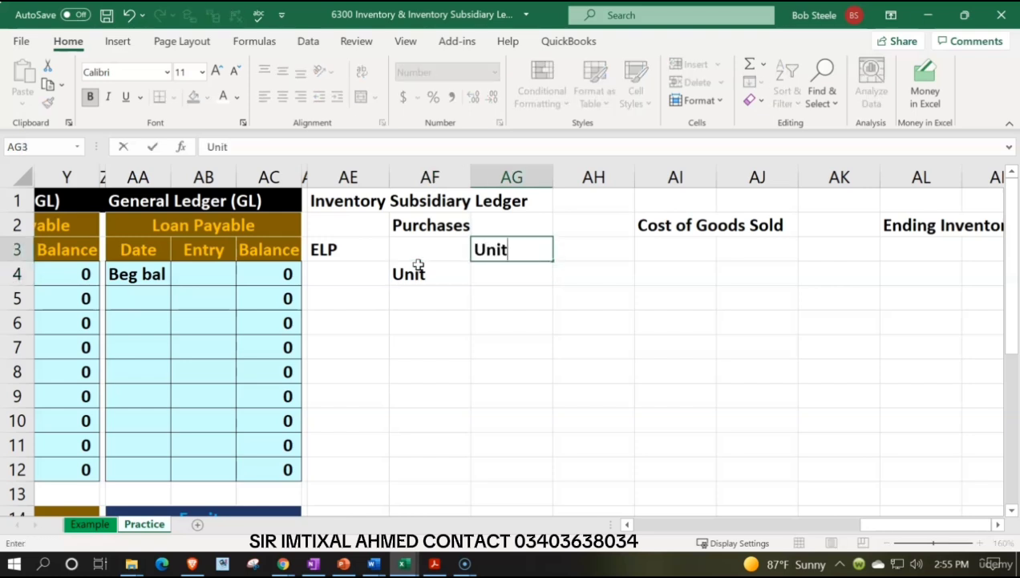
pyautogui.press('Return')
pyautogui.write('Cost')
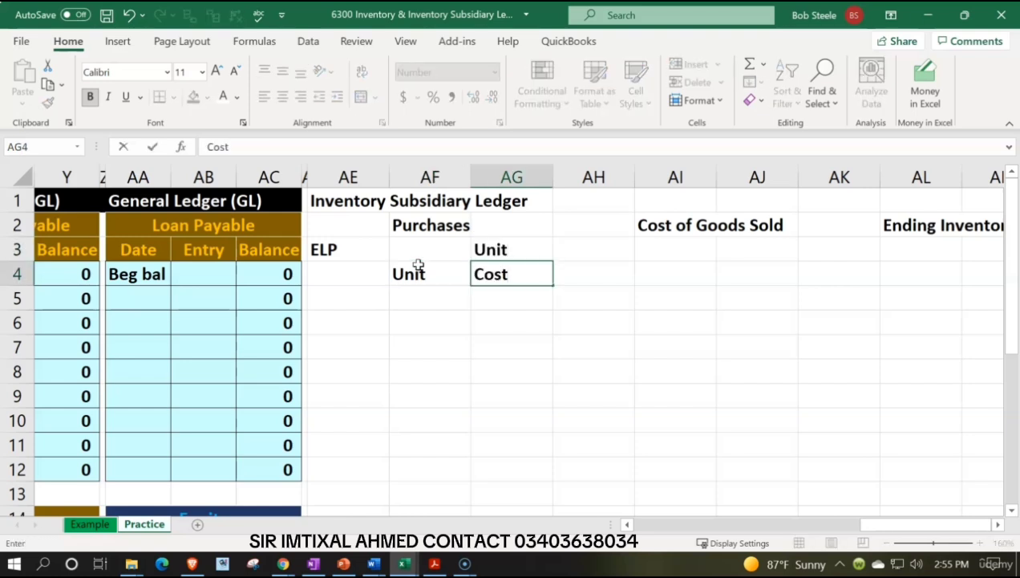
# Add the Purchases column header Total Cost split across AH3 and AH4.
pyautogui.press('Right')
pyautogui.press('Up')
pyautogui.write('Total')
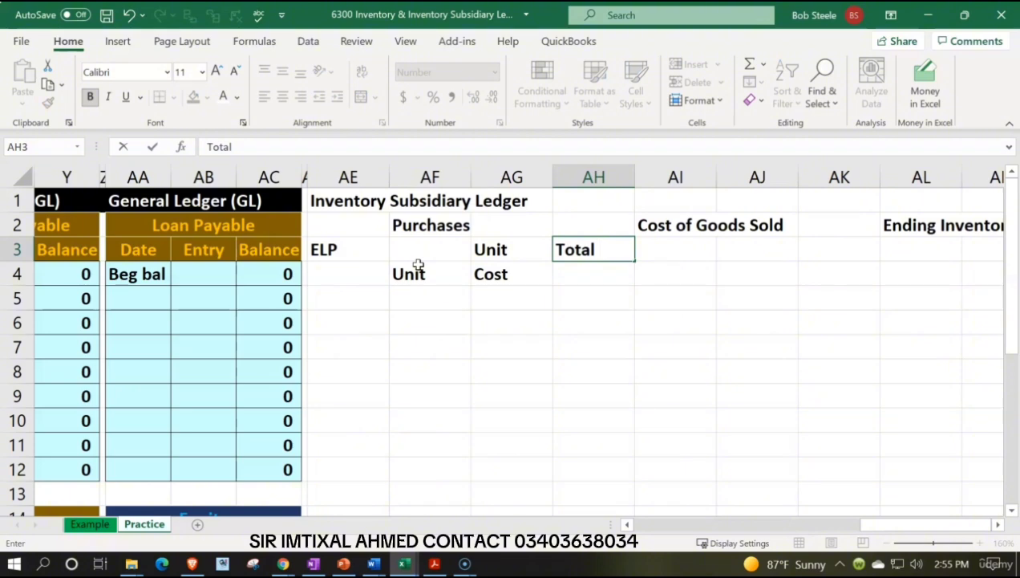
pyautogui.press('Return')
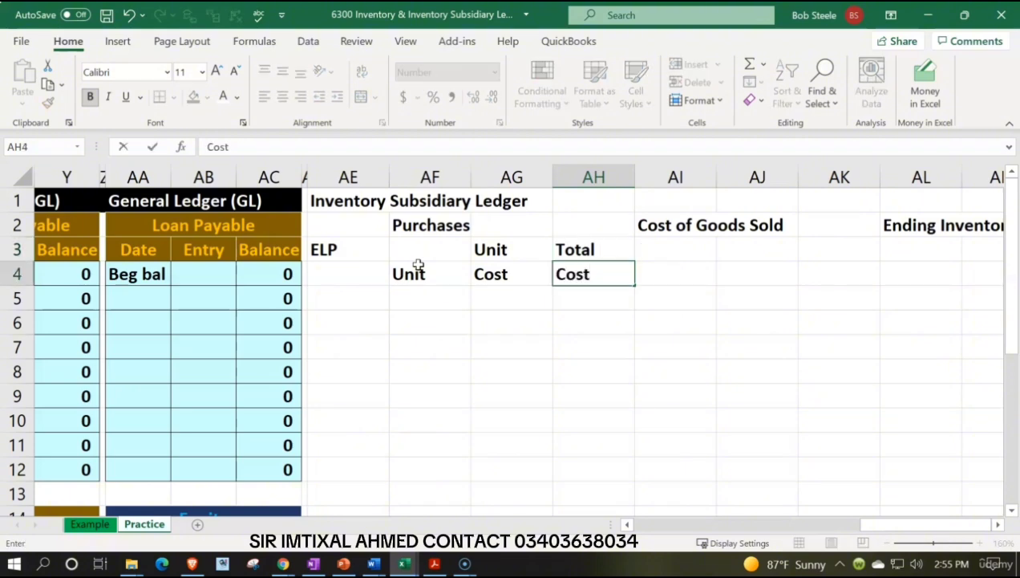
pyautogui.press('Right')
# Copy the Purchases column headers AF3:AH4 to the Cost of Goods Sold section at AI3 and the Ending Inventory section at AL3.
pyautogui.moveTo(433, 255); pyautogui.dragTo(560, 275)
pyautogui.hotkey('ctrl', 'c')
pyautogui.click(656, 250)
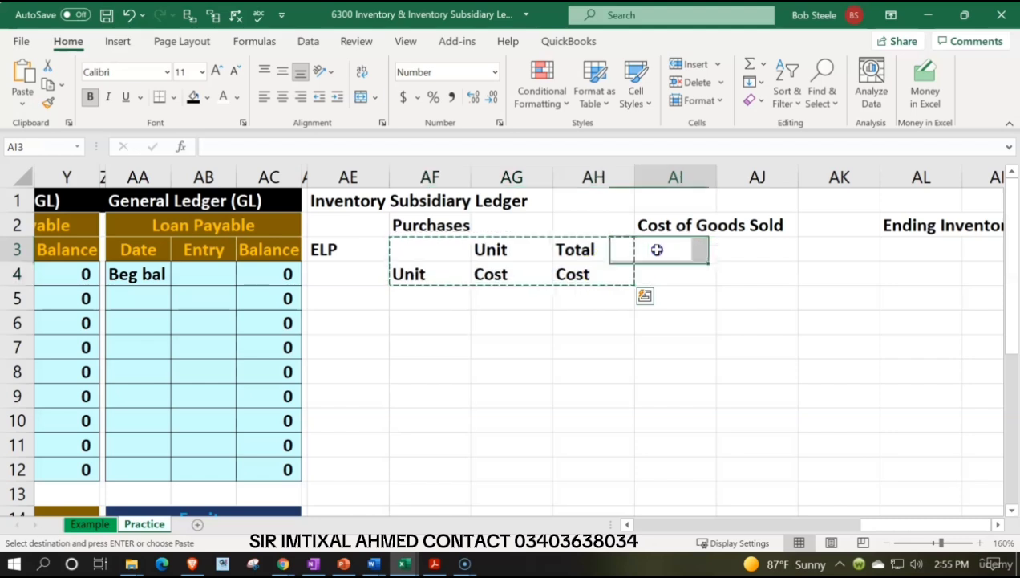
pyautogui.hotkey('ctrl', 'v')
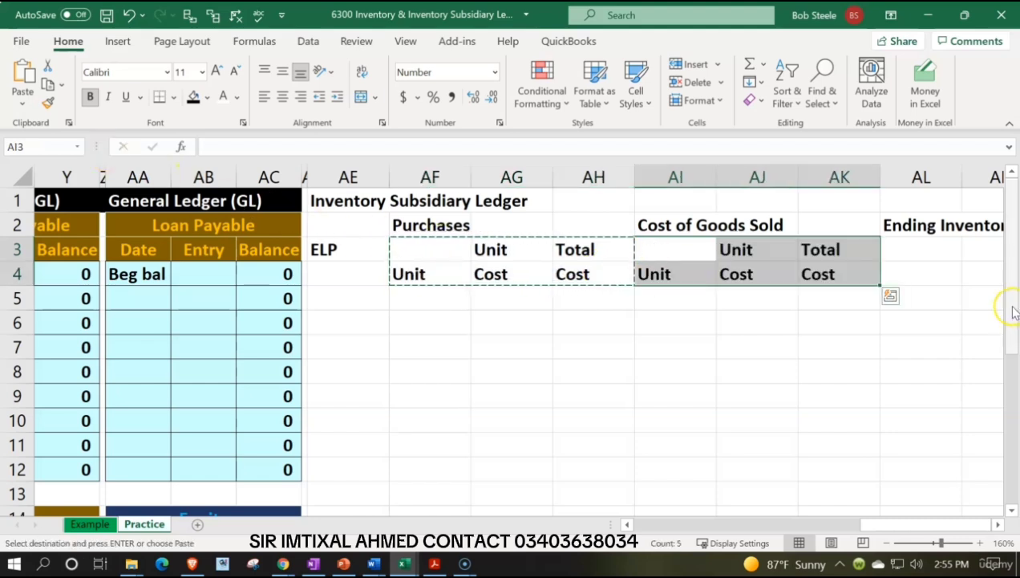
pyautogui.click(907, 250)
pyautogui.hotkey('ctrl', 'v')
pyautogui.click(887, 340)
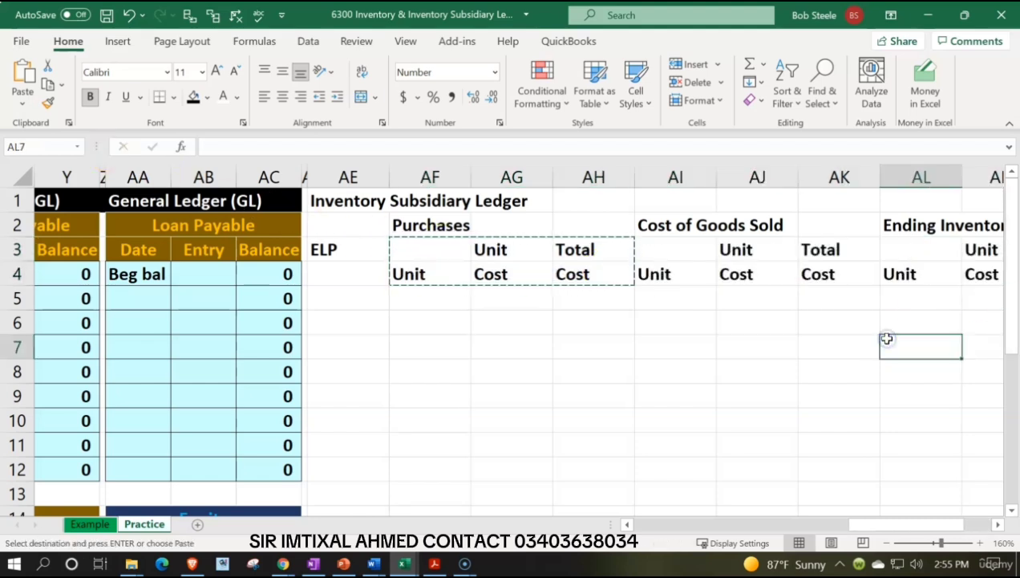
pyautogui.press('Right')
pyautogui.press('Right')
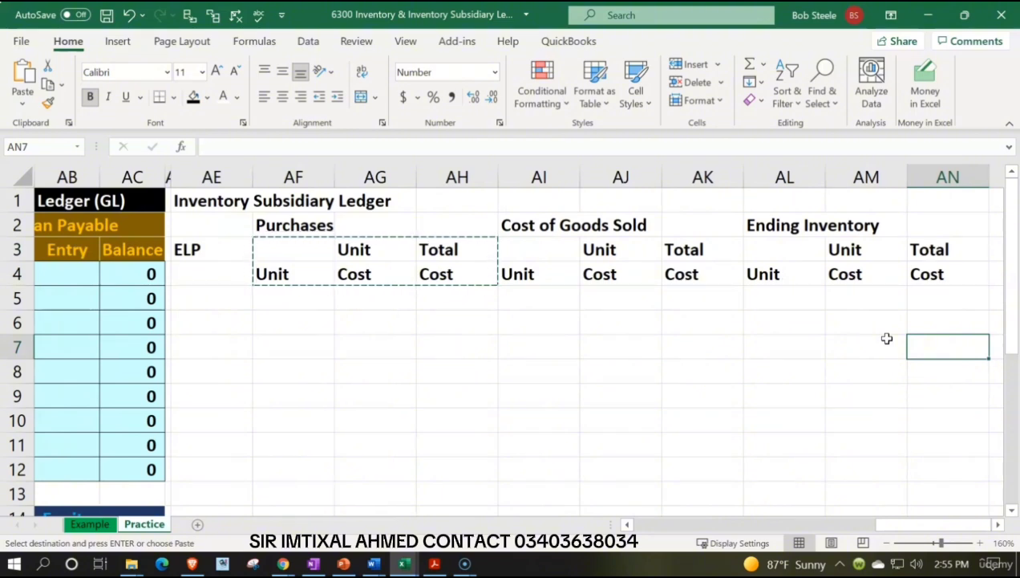
# Format the title cells AE1:AH1 with a black fill and white text.
pyautogui.moveTo(215, 200); pyautogui.dragTo(432, 194)
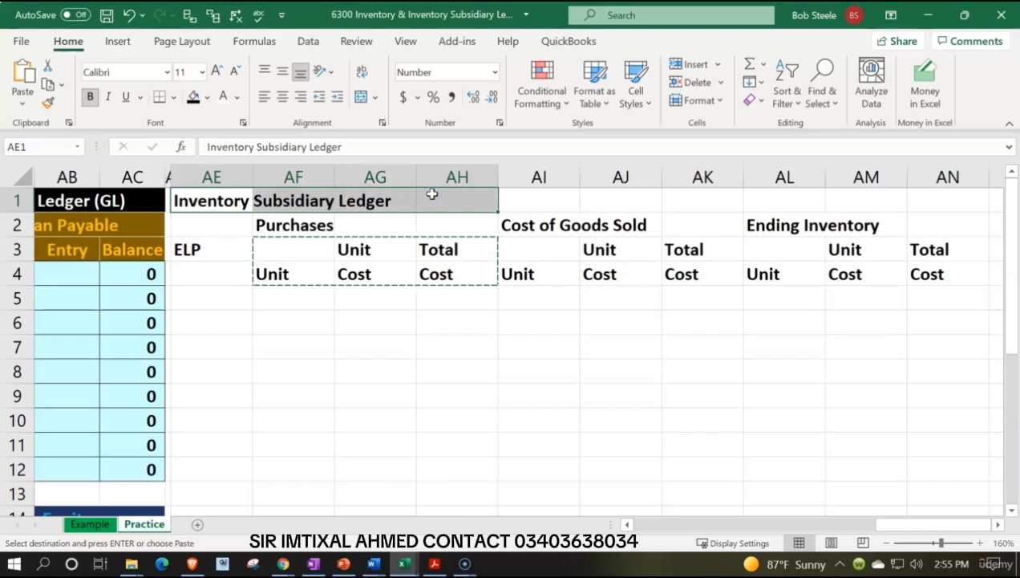
pyautogui.click(193, 96)
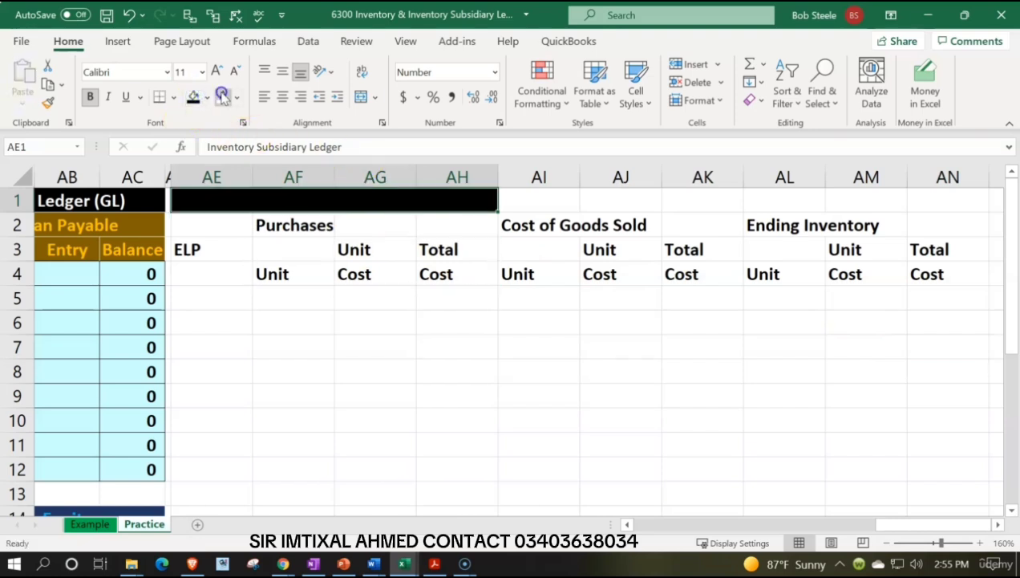
pyautogui.click(223, 96)
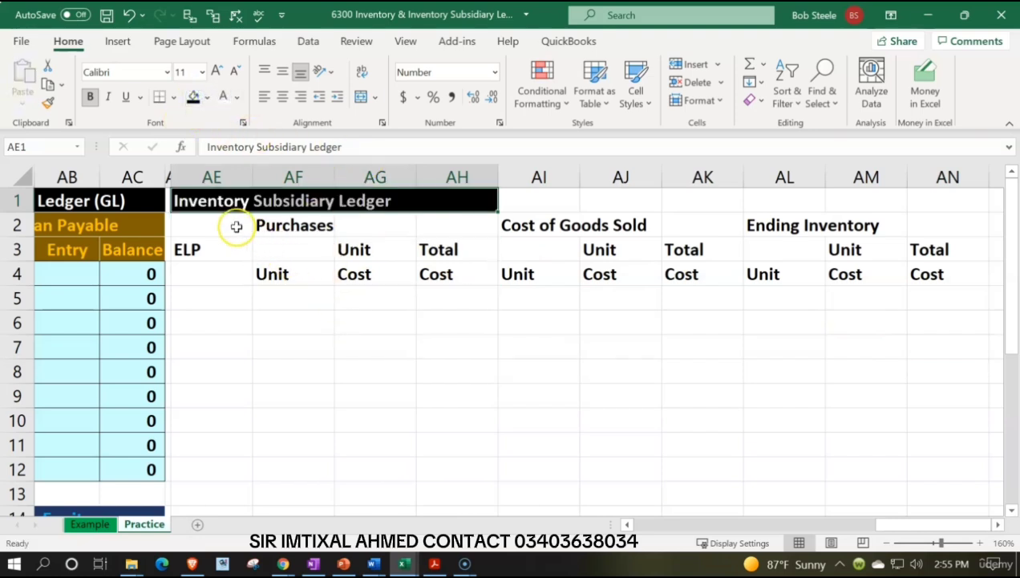
# Center the Purchases heading across AF2:AH2 using Center Across Selection.
pyautogui.moveTo(307, 235); pyautogui.dragTo(430, 225)
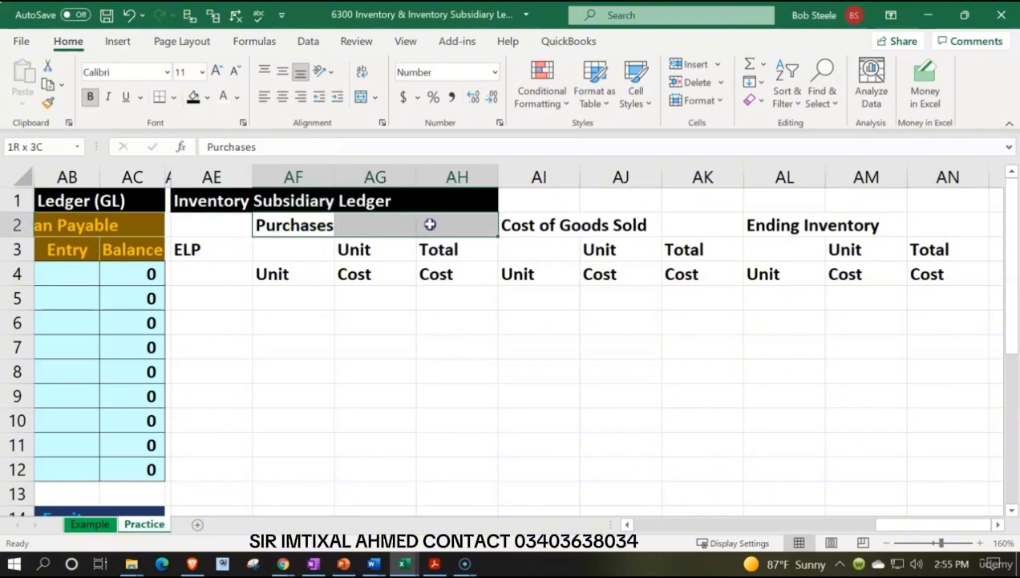
pyautogui.rightClick(430, 224)
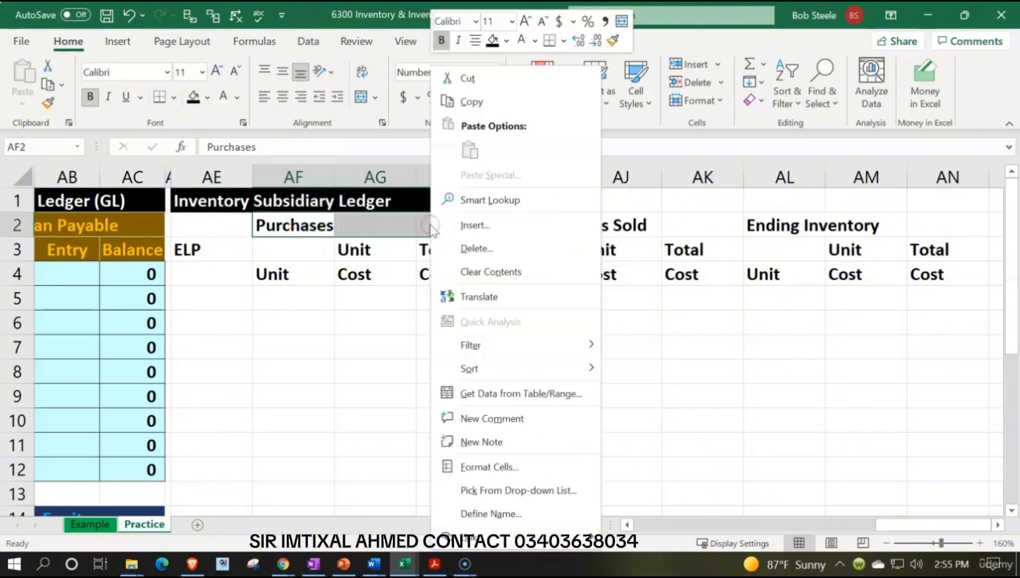
pyautogui.click(496, 466)
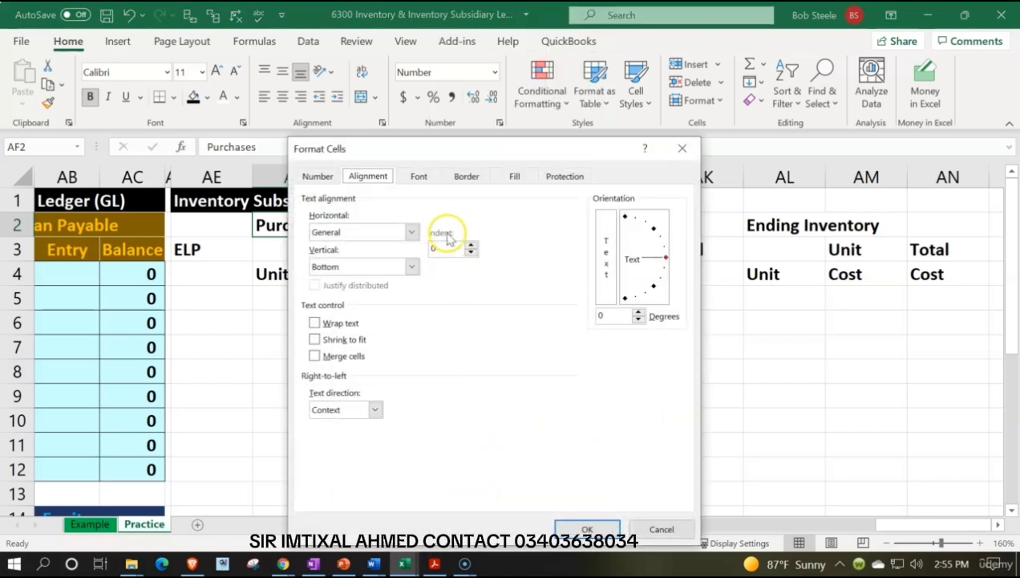
pyautogui.click(411, 231)
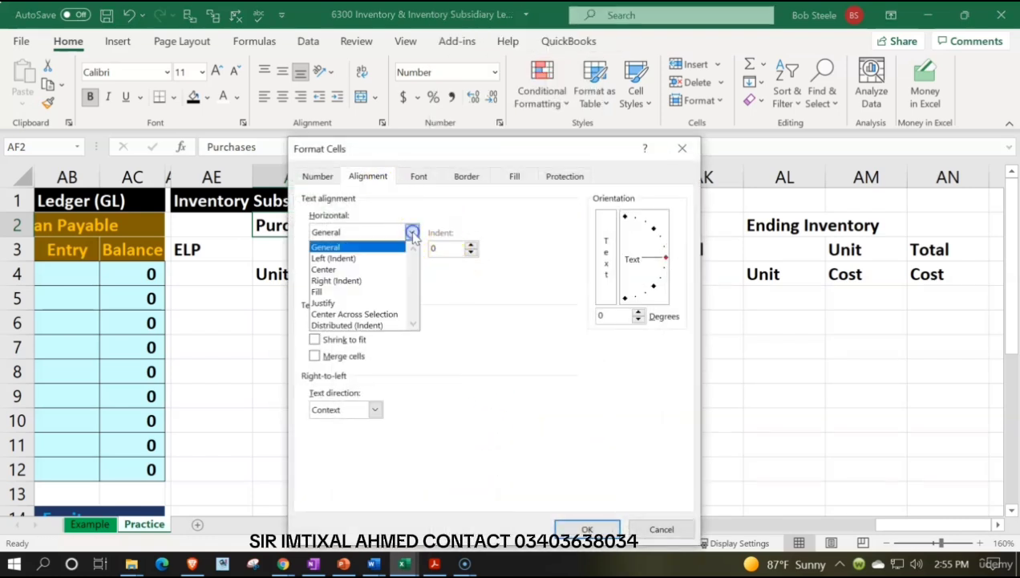
pyautogui.click(389, 314)
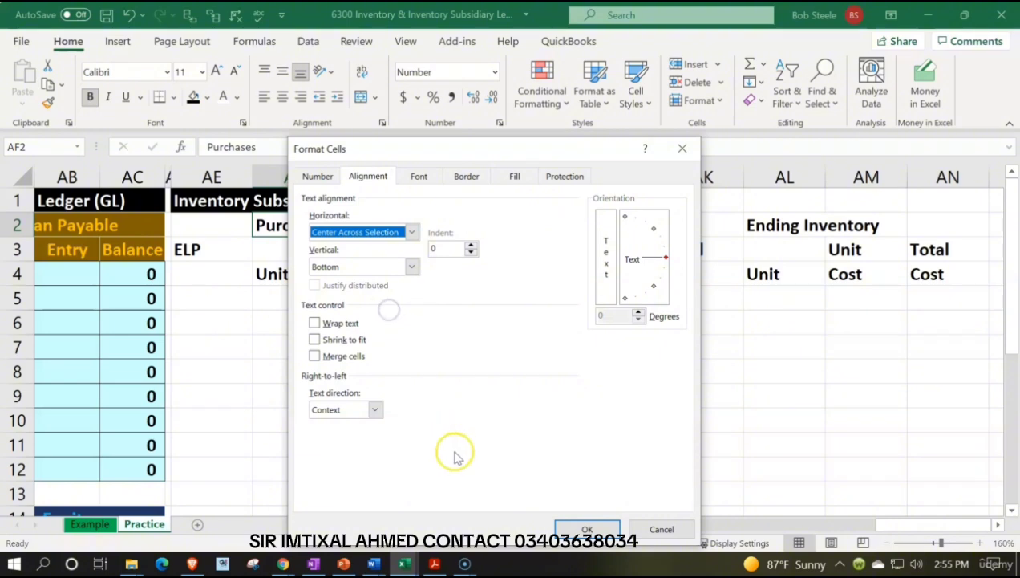
pyautogui.click(588, 530)
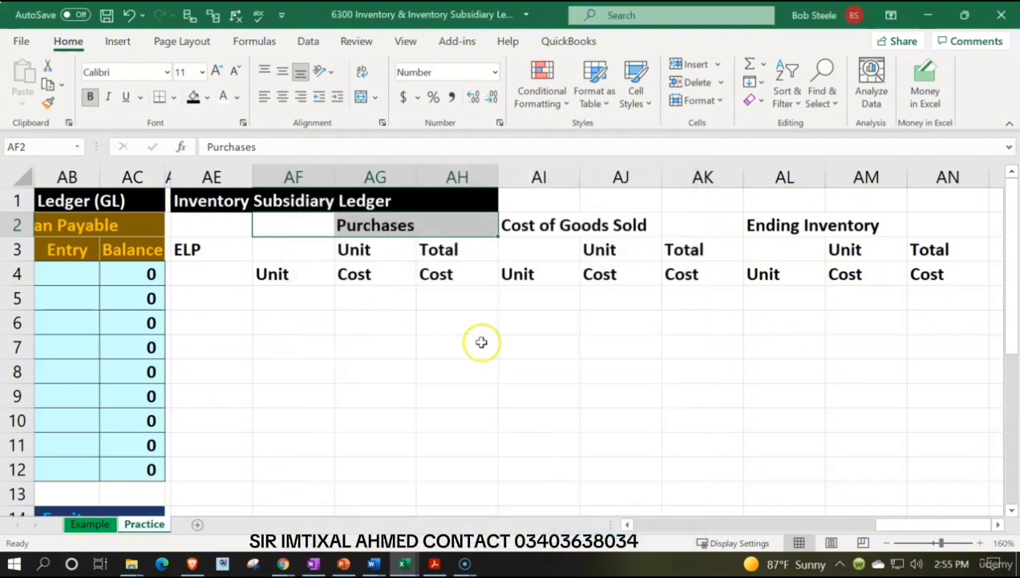
# Format the Purchases heading AF2:AH2 with a dark green fill and light green text.
pyautogui.click(206, 97)
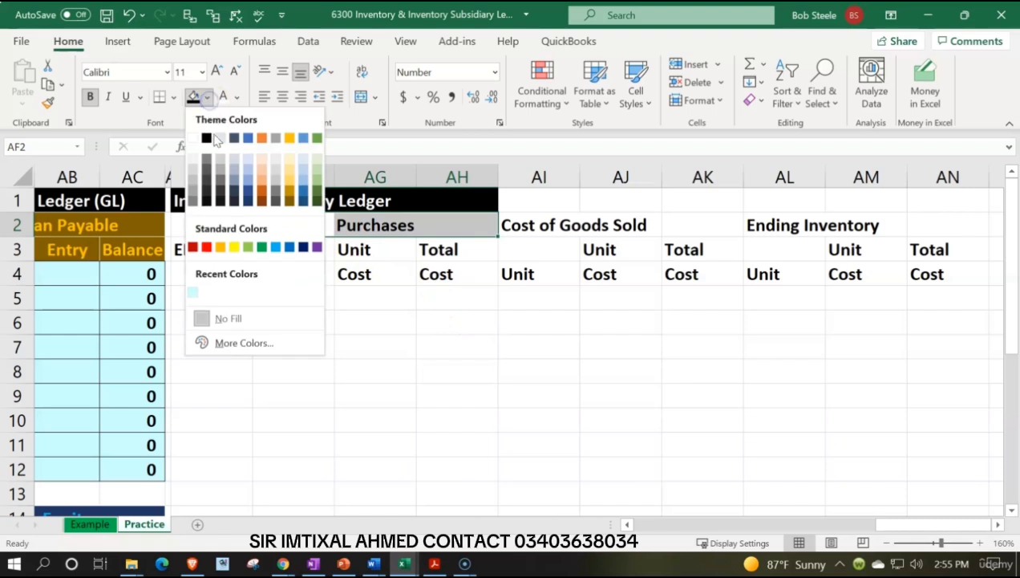
pyautogui.click(316, 196)
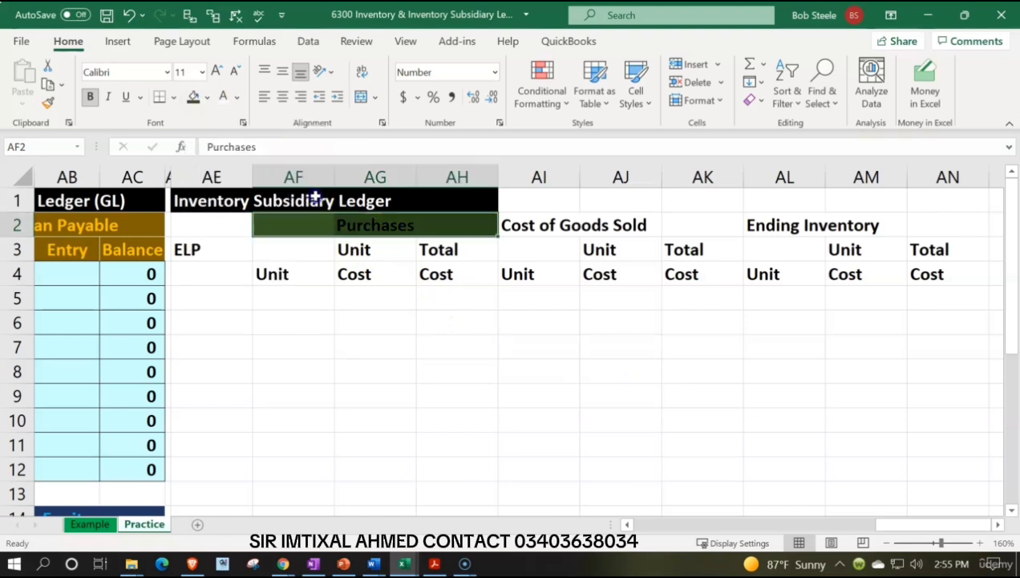
pyautogui.click(239, 97)
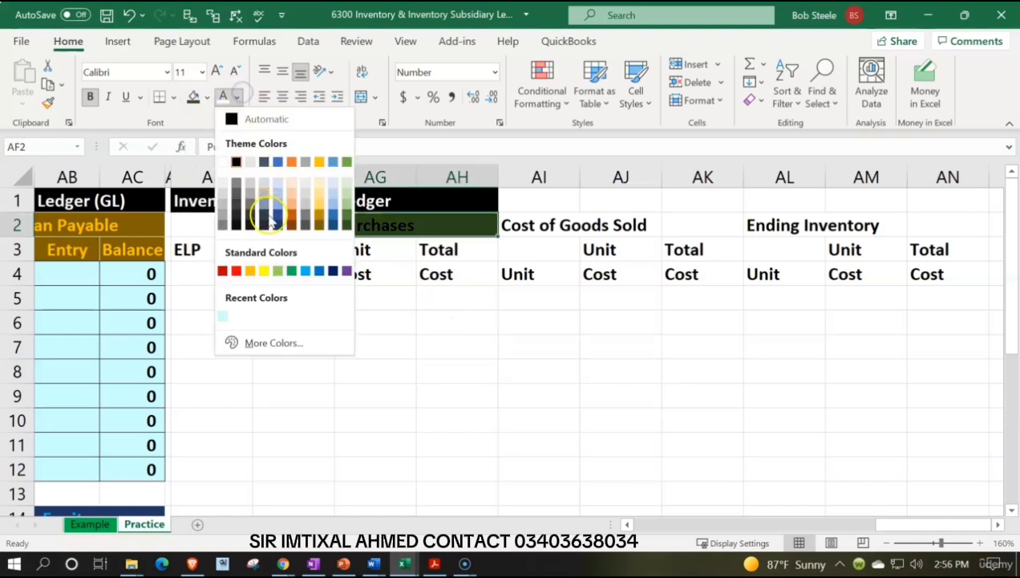
pyautogui.click(275, 267)
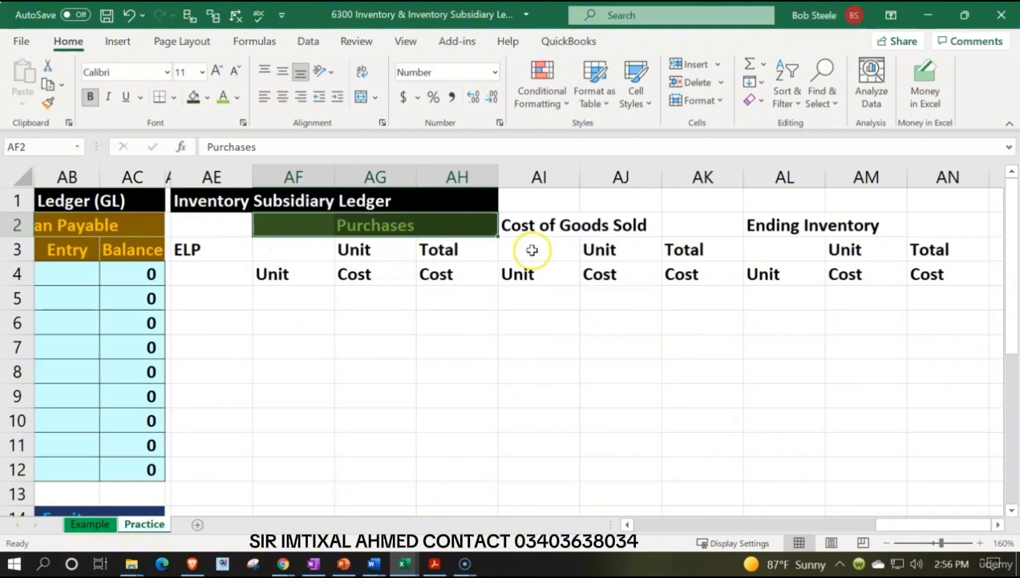
# Center the Cost of Goods Sold heading across AI2:AK2 using Center Across Selection.
pyautogui.moveTo(513, 224); pyautogui.dragTo(679, 226)
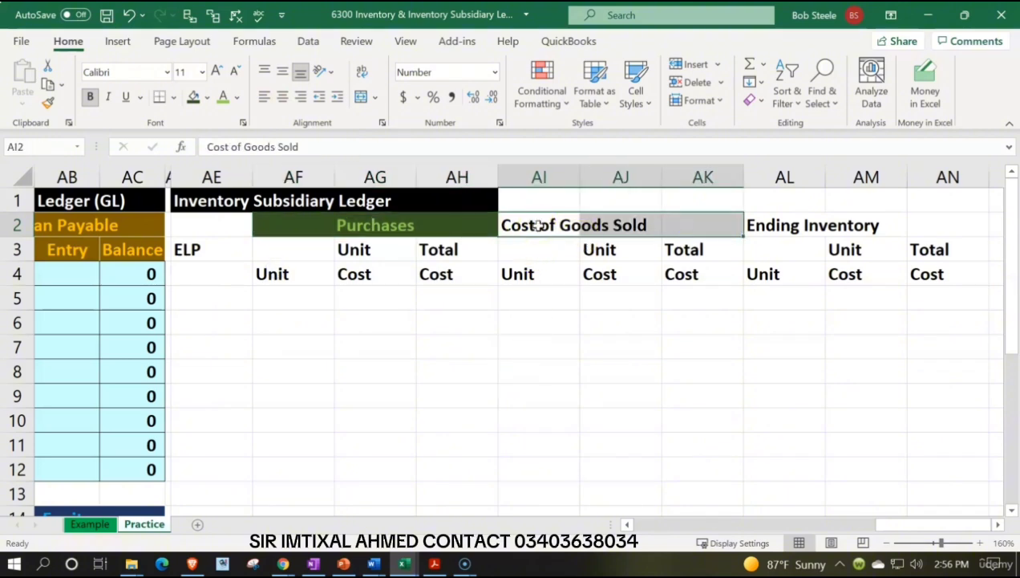
pyautogui.rightClick(564, 231)
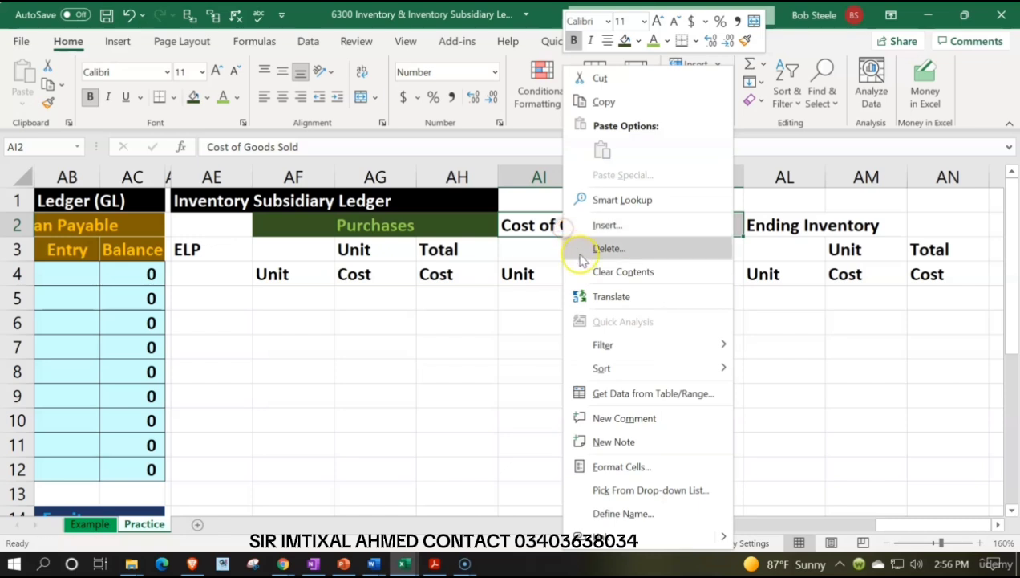
pyautogui.click(617, 471)
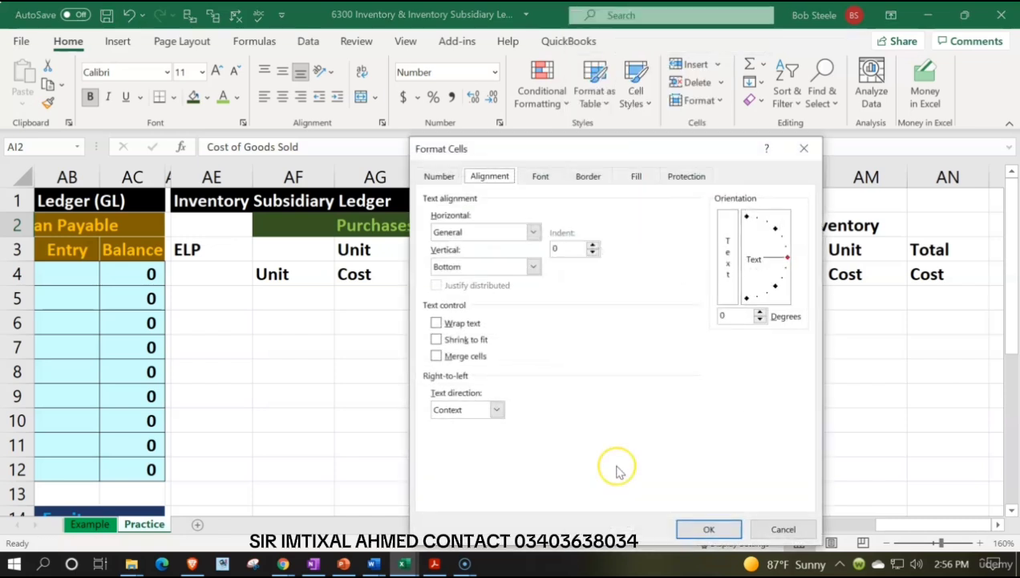
pyautogui.click(532, 232)
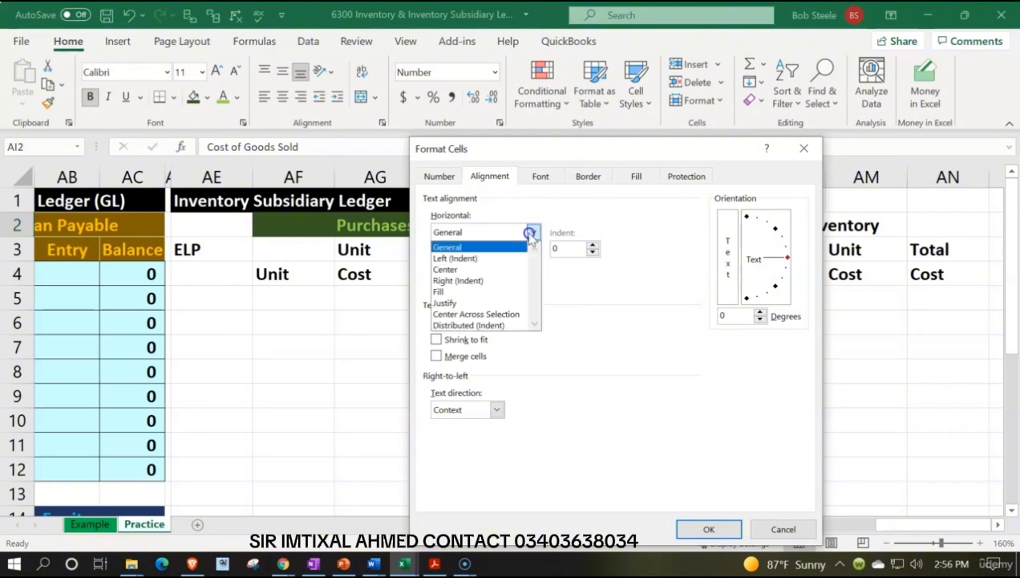
pyautogui.click(506, 314)
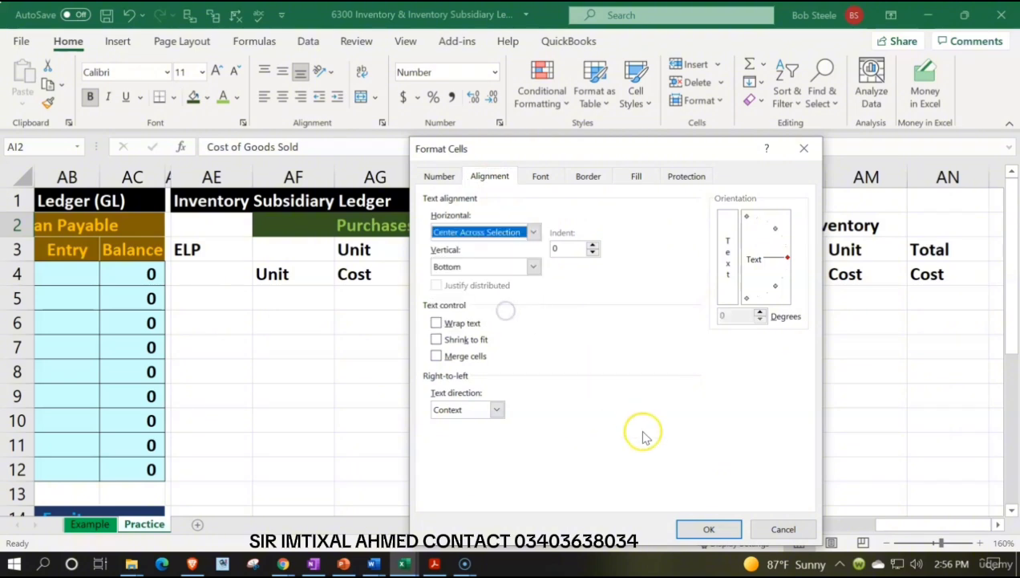
pyautogui.click(709, 529)
# Format the Cost of Goods Sold heading AI2:AK2 with a dark gold fill and orange text.
pyautogui.rightClick(565, 227)
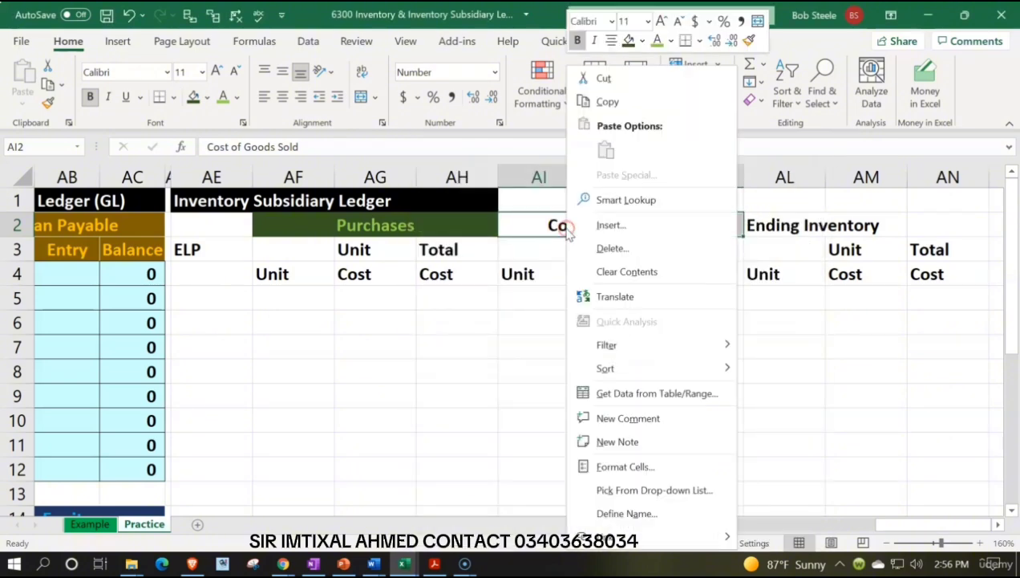
pyautogui.click(208, 97)
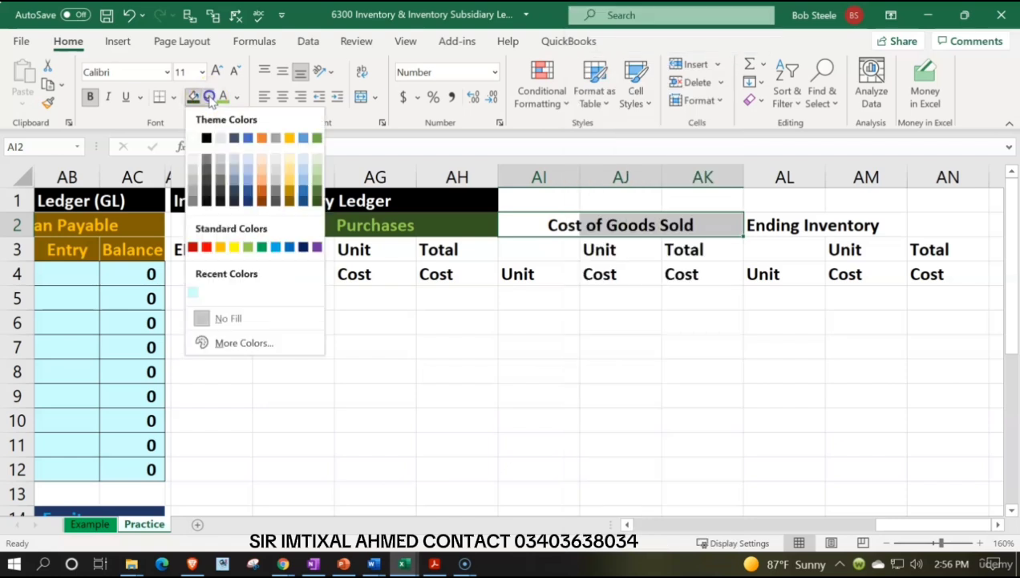
pyautogui.click(286, 199)
pyautogui.click(238, 97)
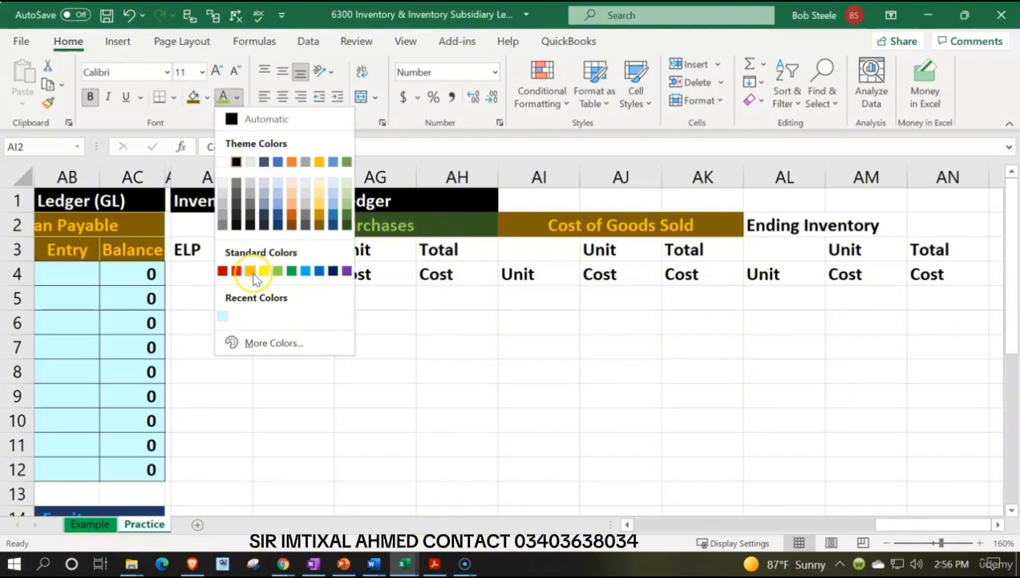
pyautogui.click(252, 272)
# Copy the formatting of the Cost of Goods Sold heading AI2:AK2 to the Ending Inventory heading AL2:AN2.
pyautogui.moveTo(774, 225); pyautogui.dragTo(860, 227)
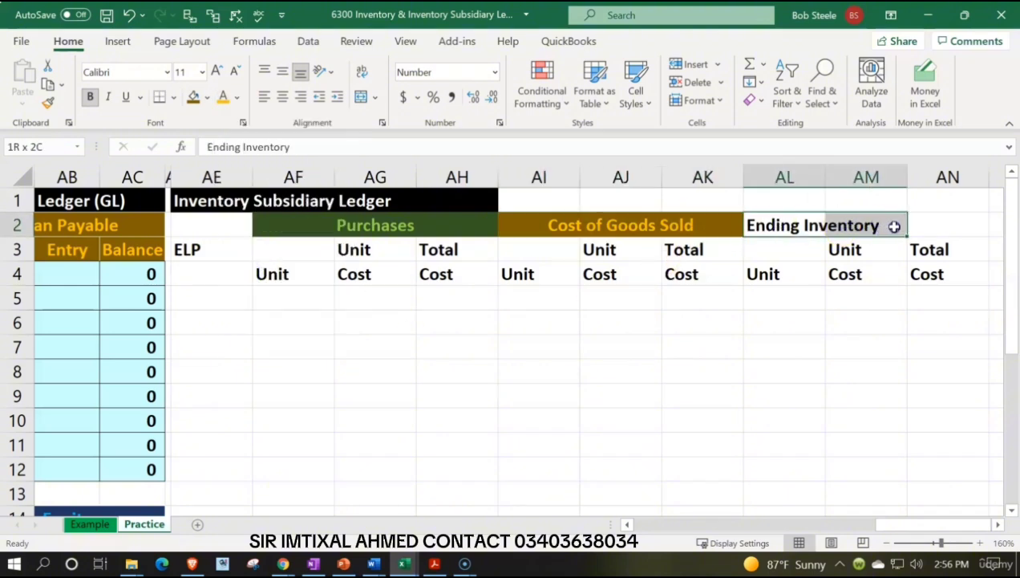
pyautogui.moveTo(565, 227); pyautogui.dragTo(689, 226)
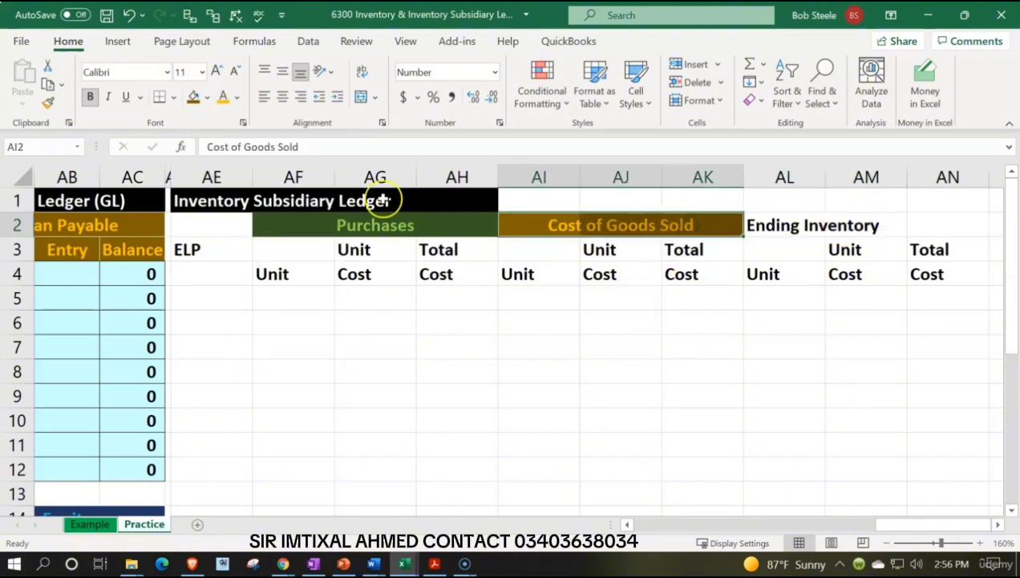
pyautogui.click(50, 101)
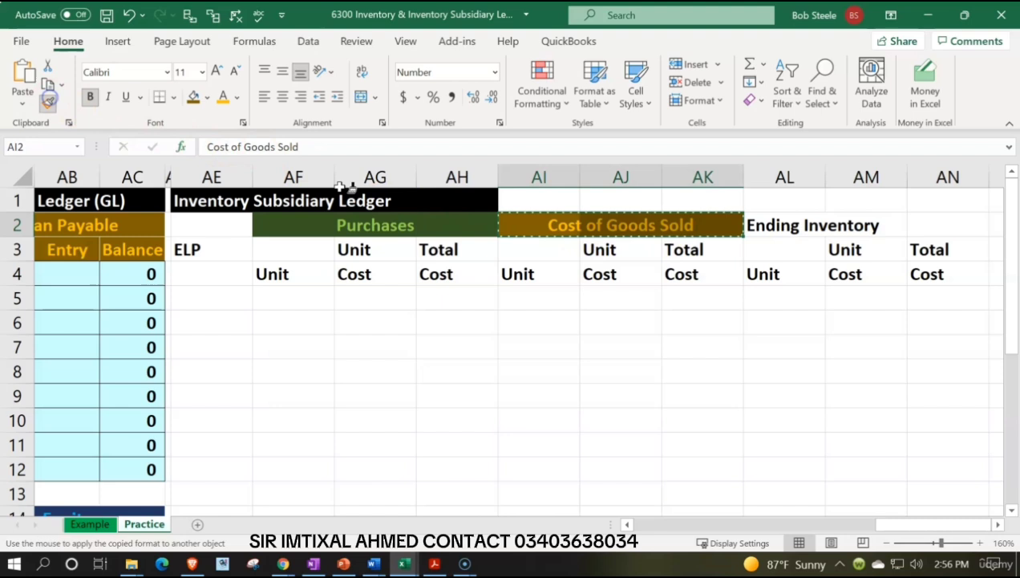
pyautogui.click(781, 226)
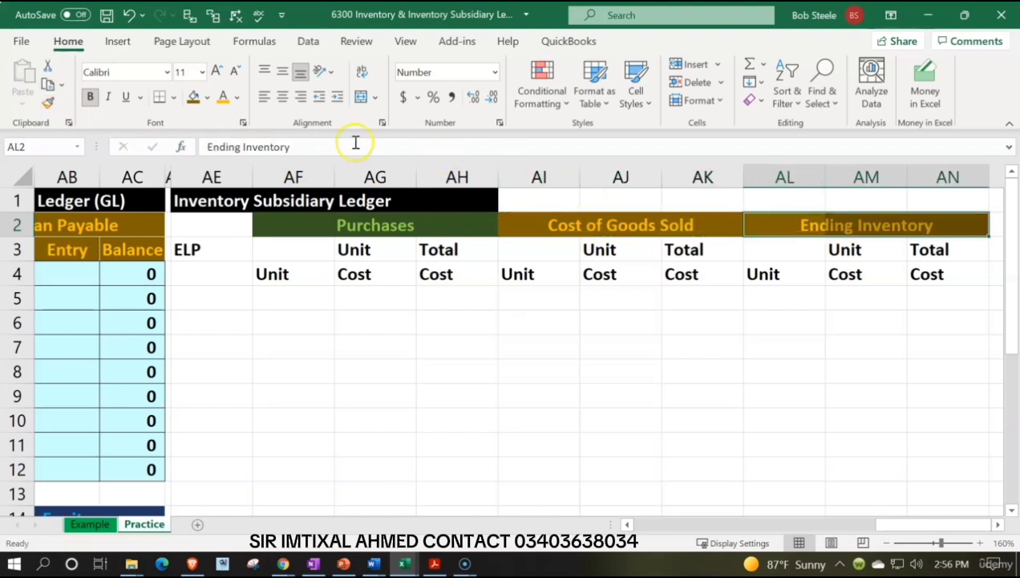
# Recolor the Ending Inventory heading AL2:AN2 with a dark blue fill and light blue text.
pyautogui.click(207, 97)
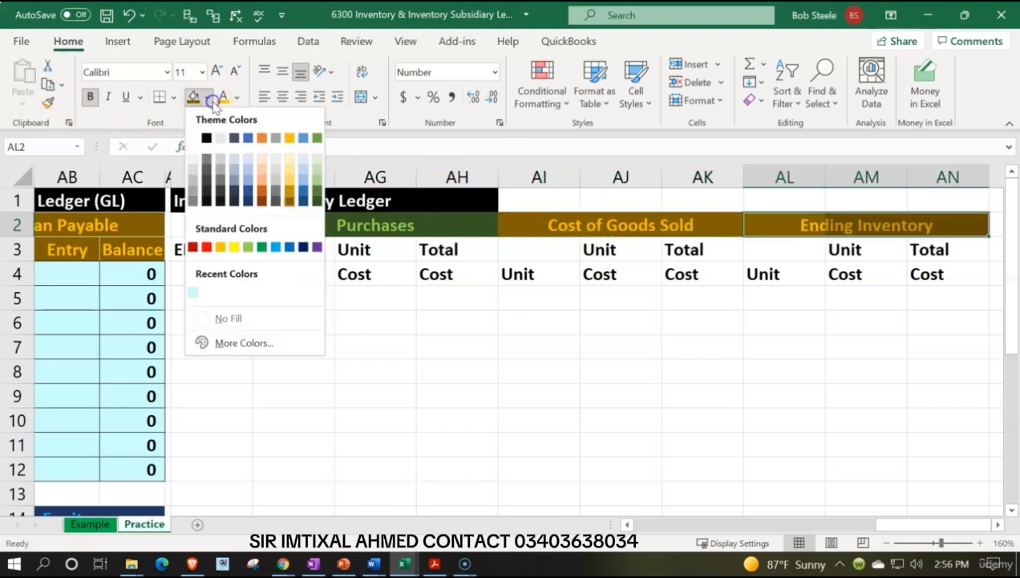
pyautogui.click(247, 206)
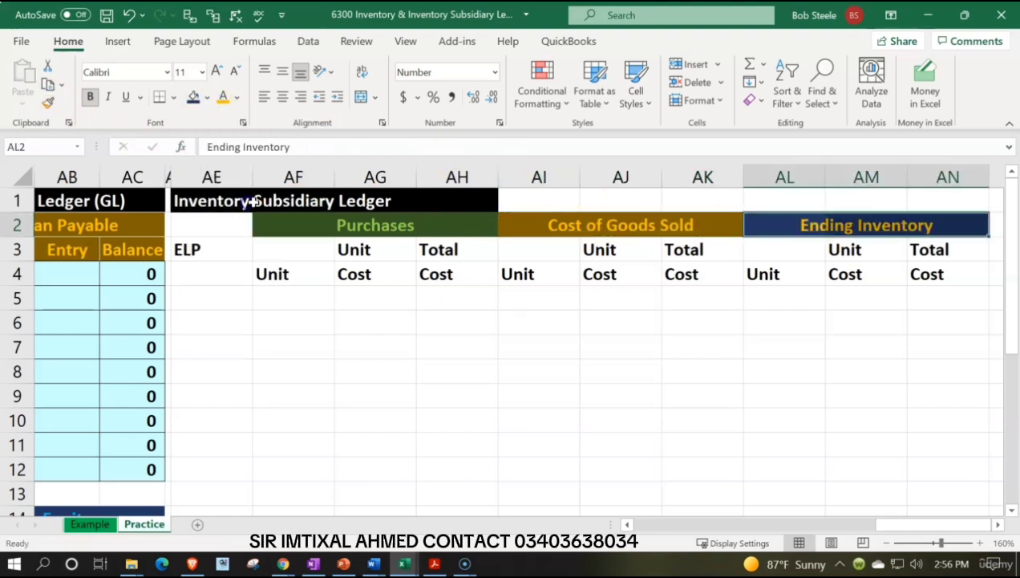
pyautogui.click(237, 97)
pyautogui.click(307, 274)
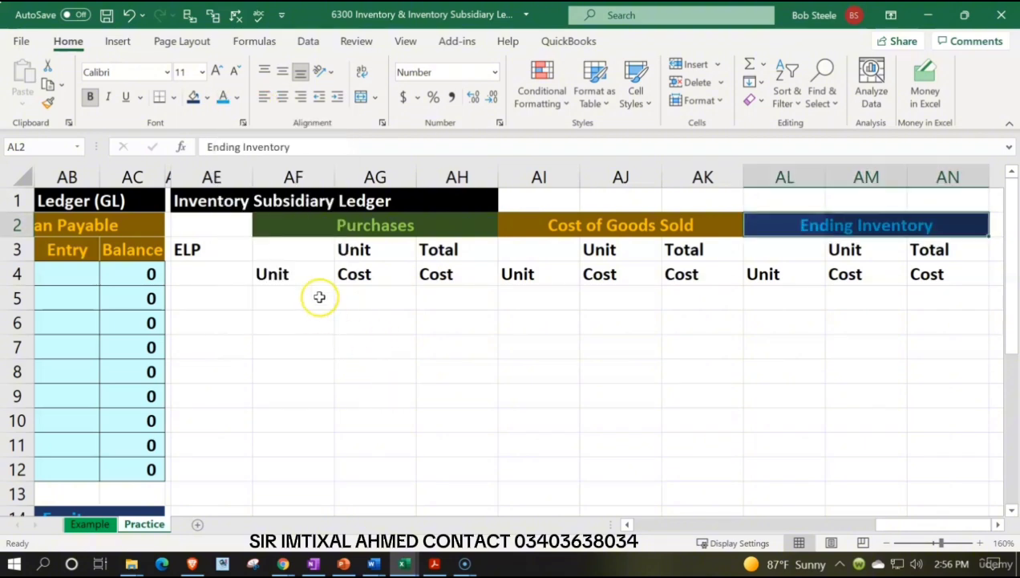
# Fill the ELP label cell AE3 with the same dark green as the Purchases heading.
pyautogui.click(228, 248)
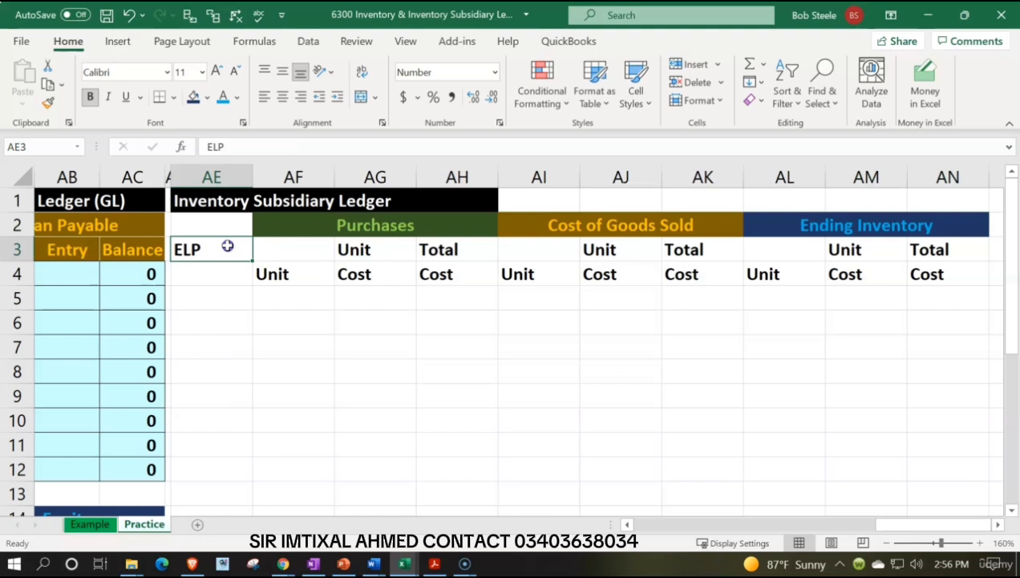
pyautogui.click(274, 225)
pyautogui.click(215, 265)
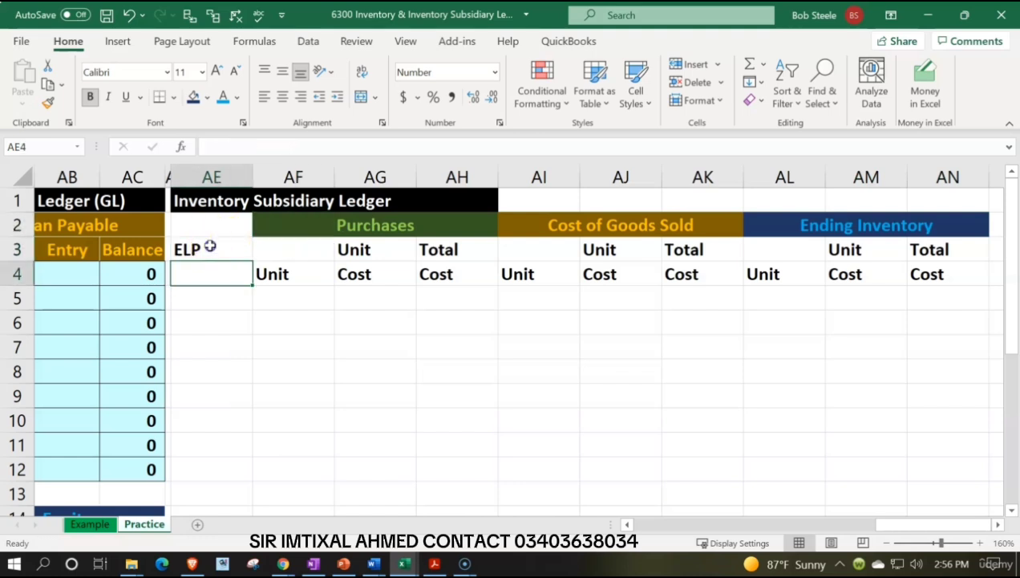
pyautogui.click(209, 246)
pyautogui.click(209, 98)
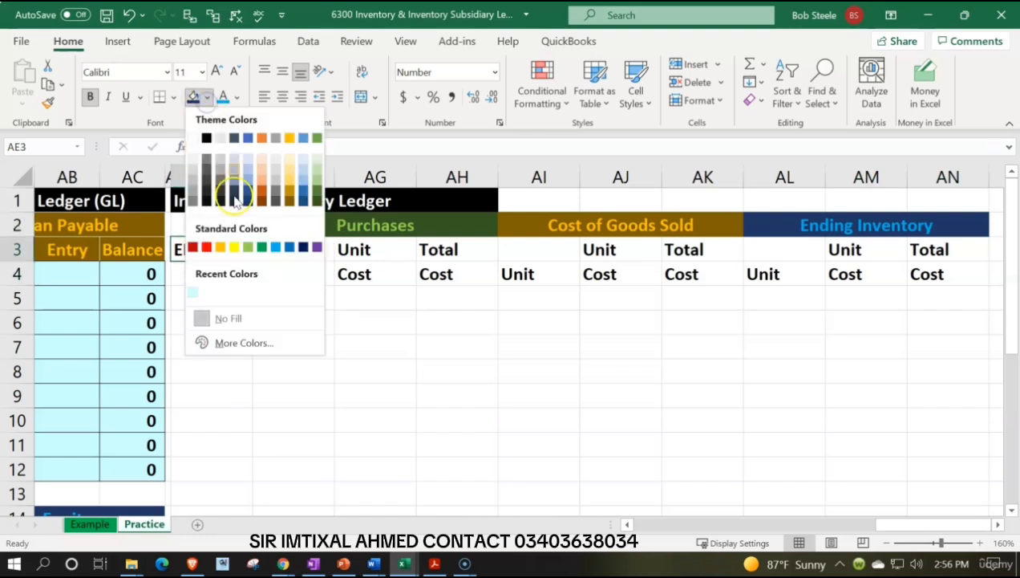
pyautogui.click(317, 202)
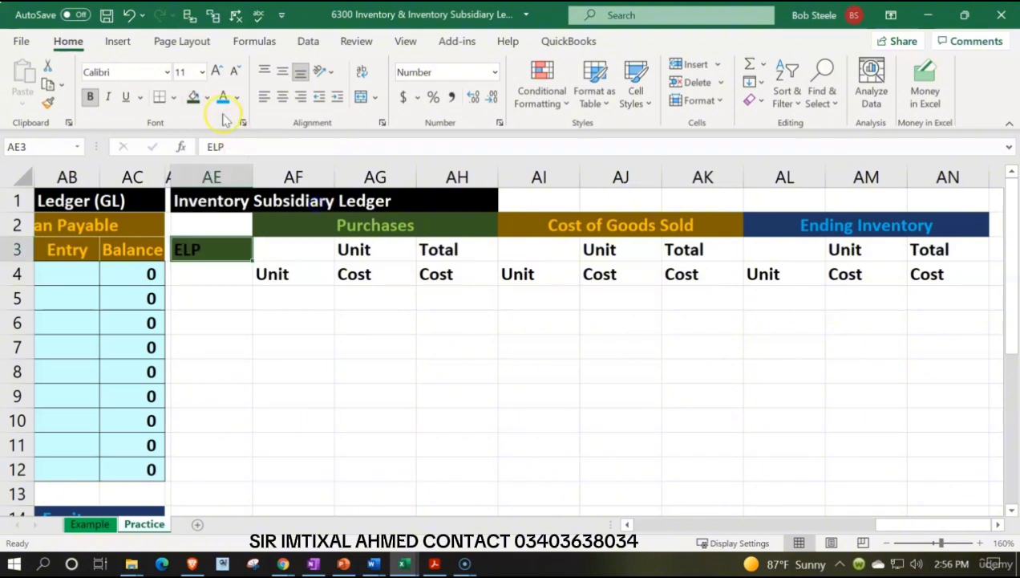
pyautogui.click(207, 97)
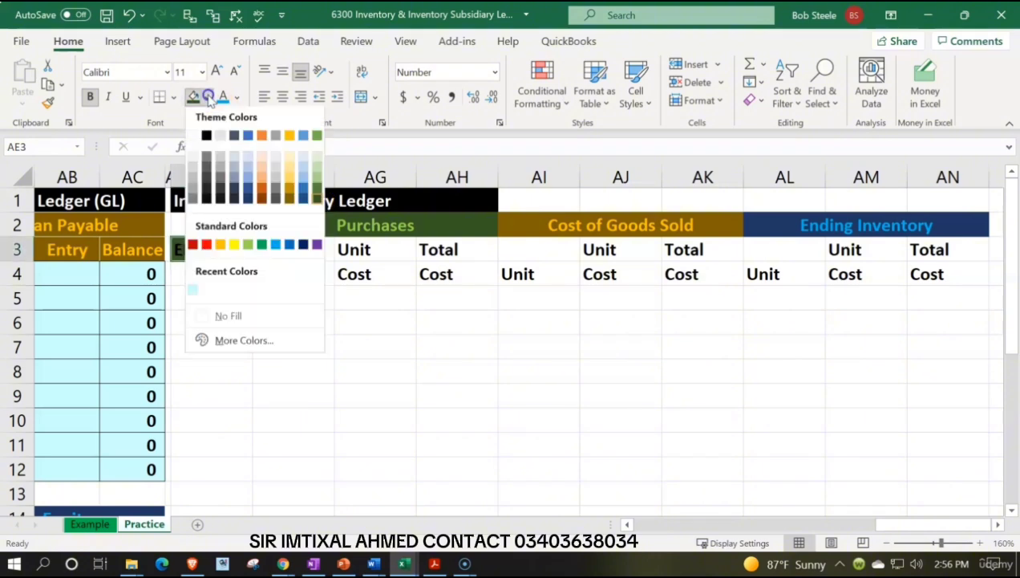
pyautogui.click(248, 246)
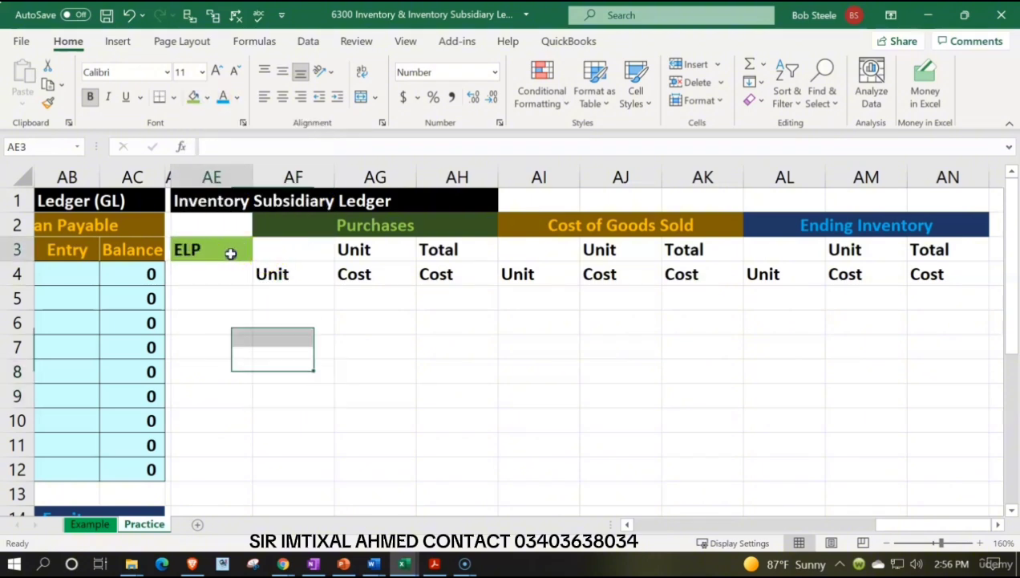
pyautogui.click(207, 97)
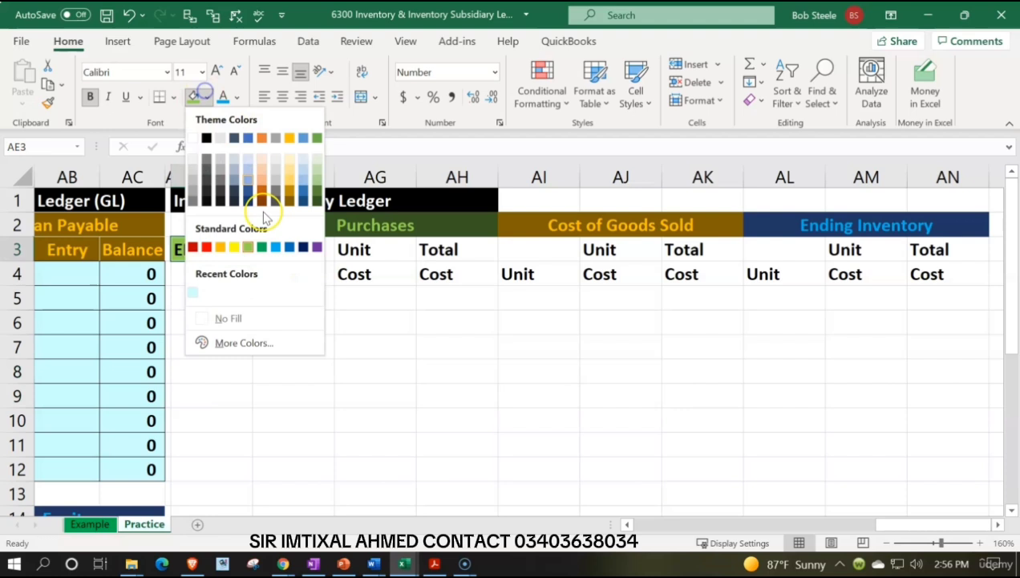
pyautogui.click(316, 205)
# Color the ELP label text in AE3 light green.
pyautogui.click(236, 97)
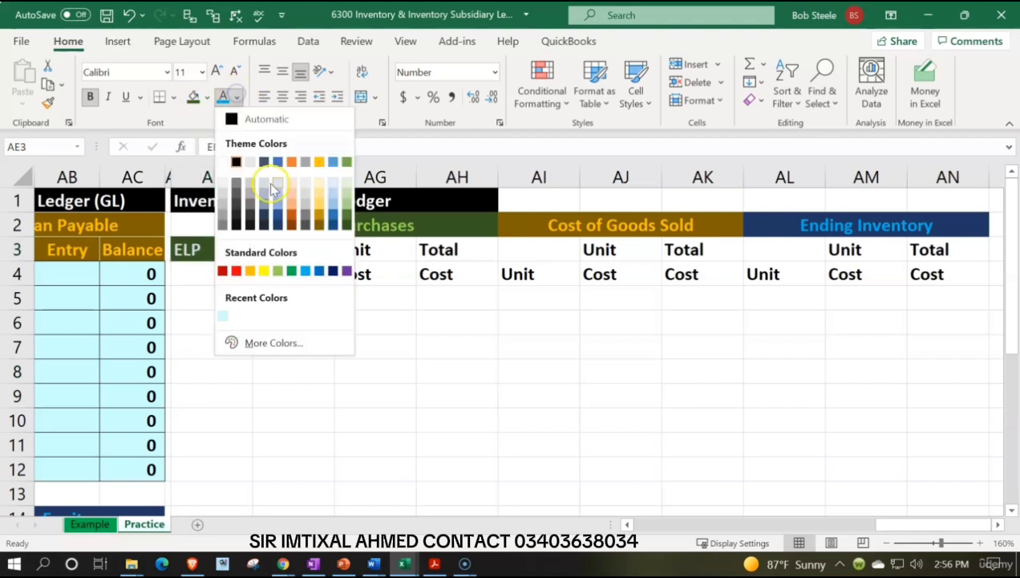
pyautogui.click(277, 270)
pyautogui.click(303, 312)
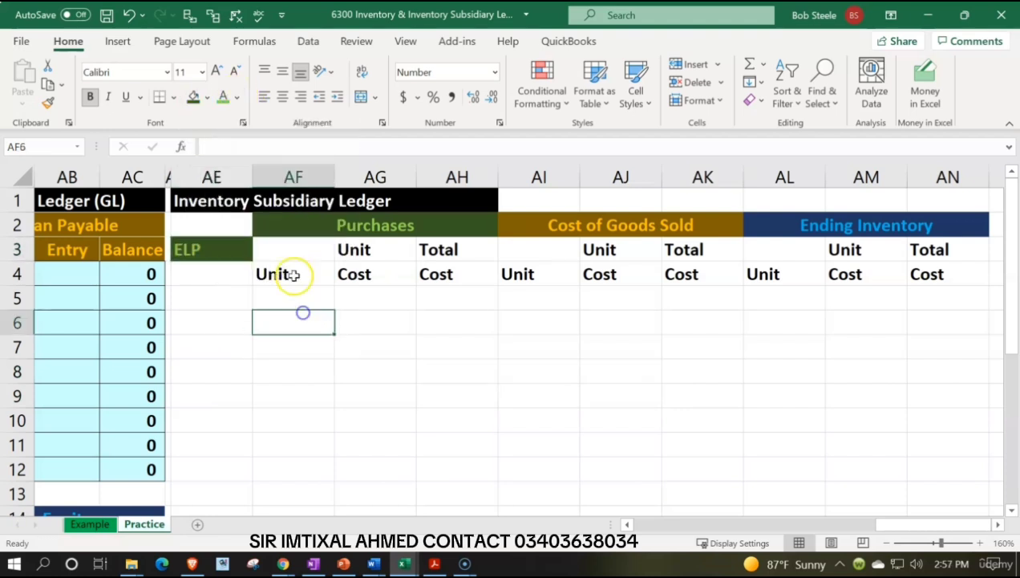
# Format the unit and cost subheadings AF3:AN4 with black fill, white text and centered alignment.
pyautogui.moveTo(293, 275); pyautogui.dragTo(925, 267)
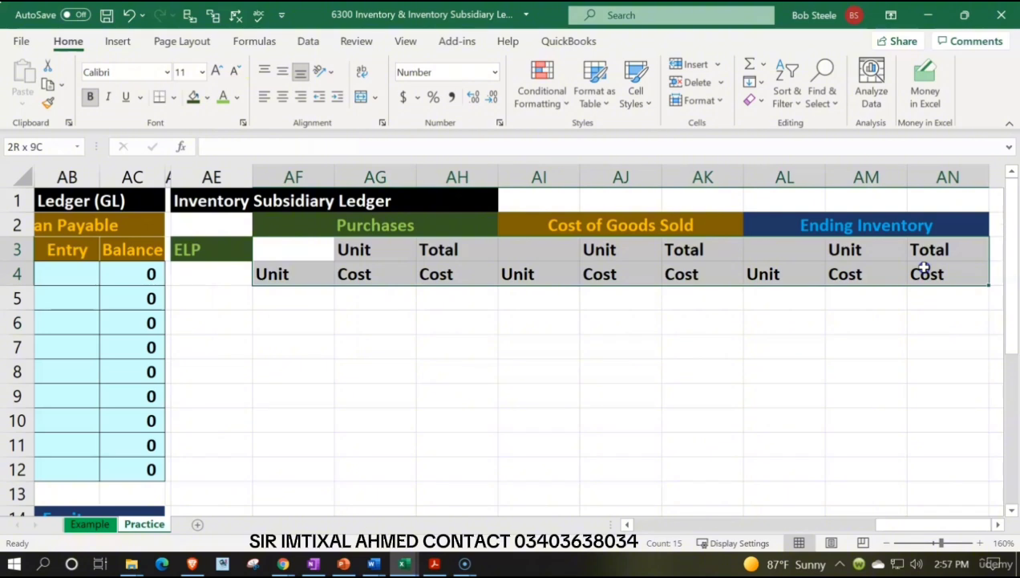
pyautogui.click(207, 98)
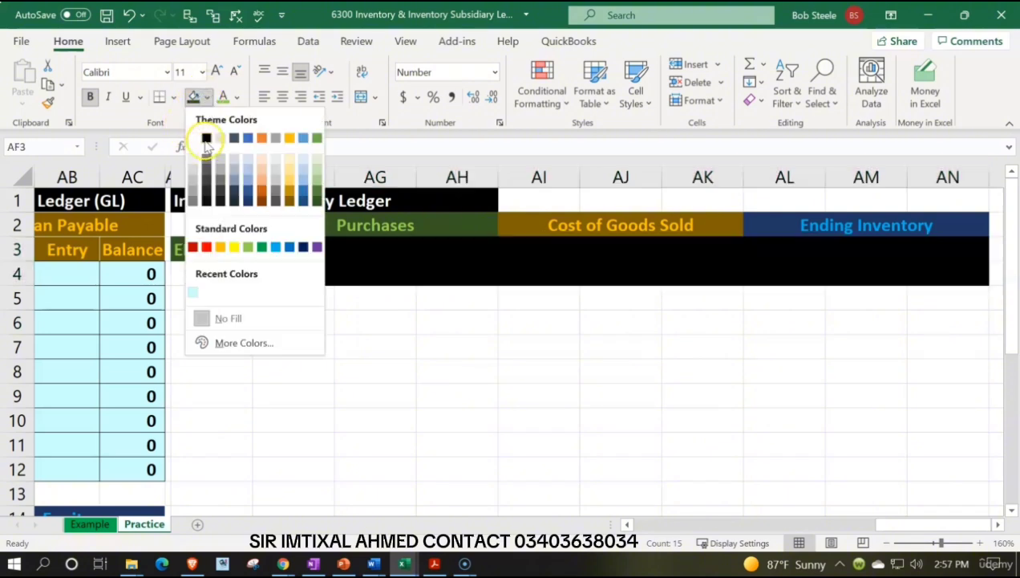
pyautogui.click(206, 138)
pyautogui.click(236, 98)
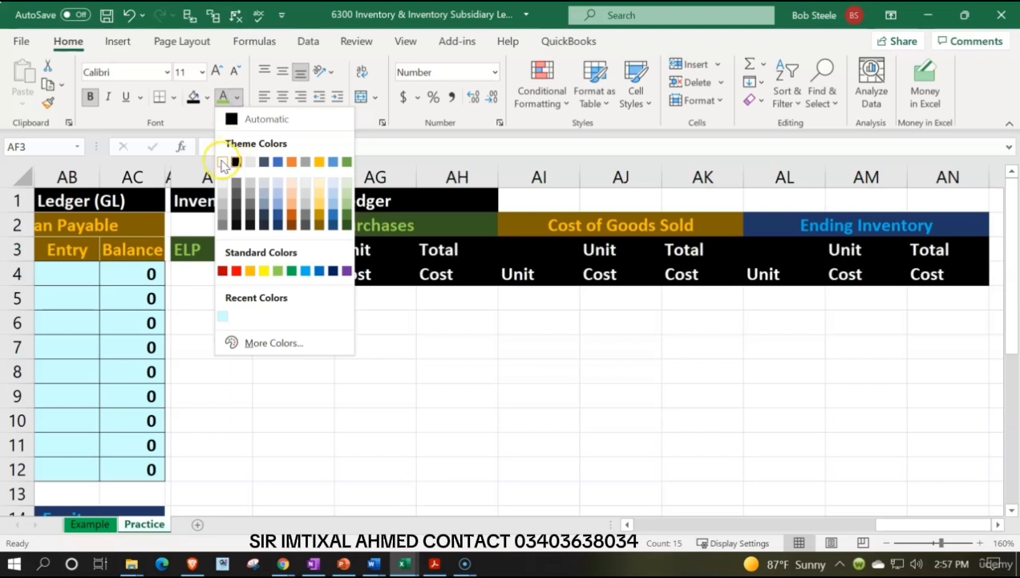
pyautogui.click(235, 160)
pyautogui.click(282, 96)
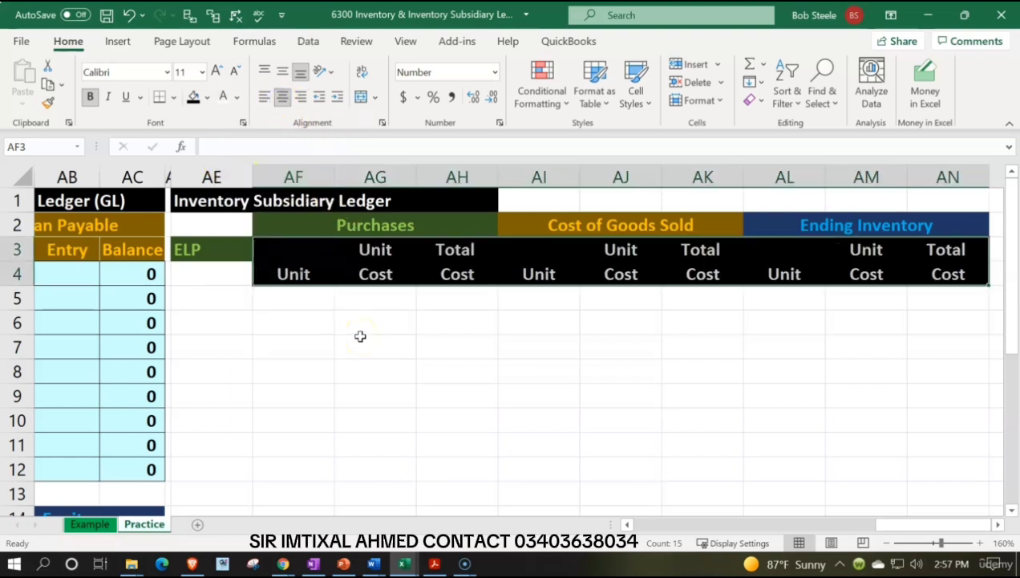
# Enter the heading Date in AE4, below the ELP label.
pyautogui.click(239, 278)
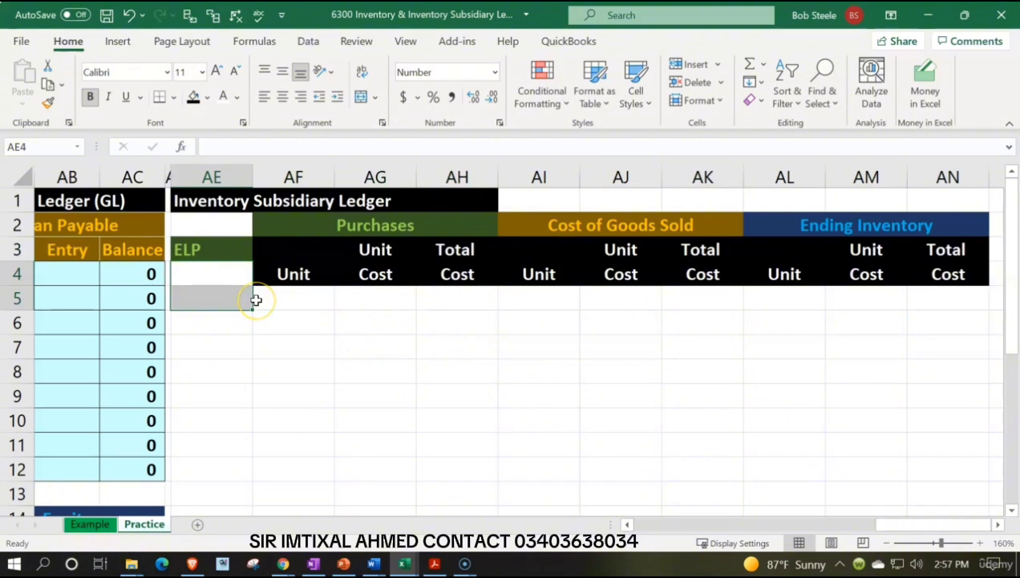
pyautogui.click(255, 300)
pyautogui.press('Up')
pyautogui.write('Da')
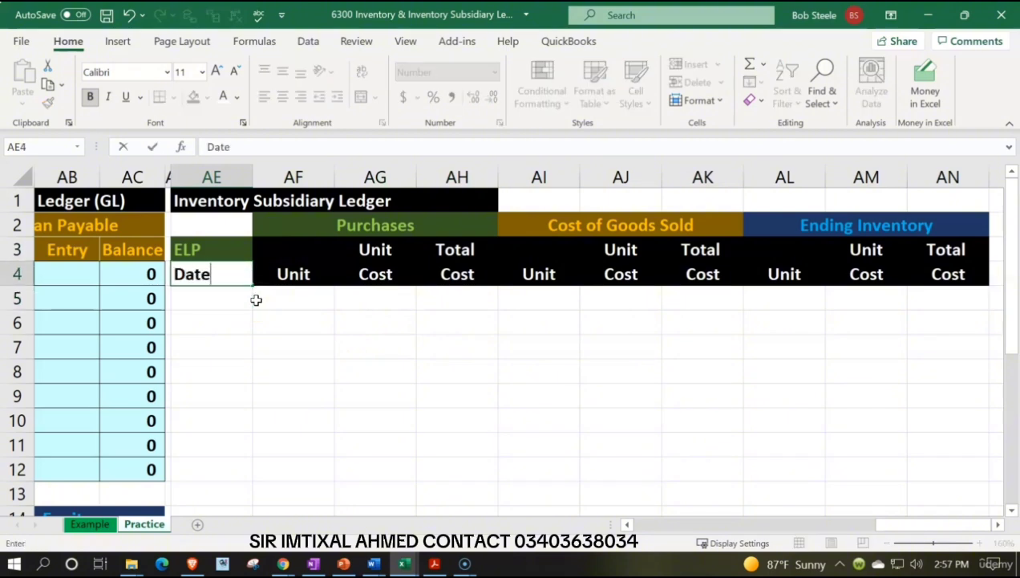
pyautogui.write('te')
pyautogui.press('Return')
# Give the Date heading in AE4 a black fill and white text.
pyautogui.press('Up')
pyautogui.click(237, 274)
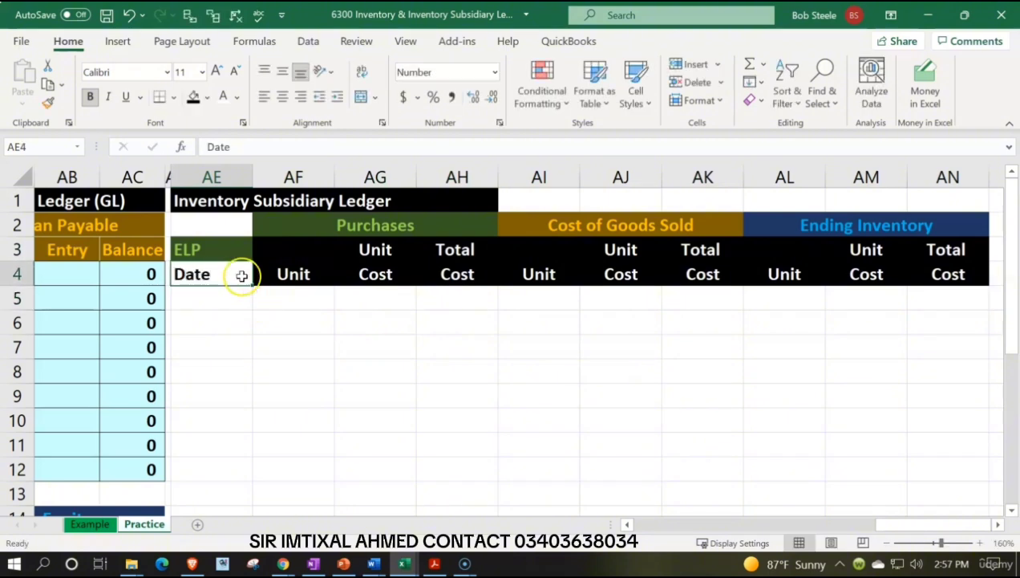
pyautogui.click(194, 96)
pyautogui.click(221, 98)
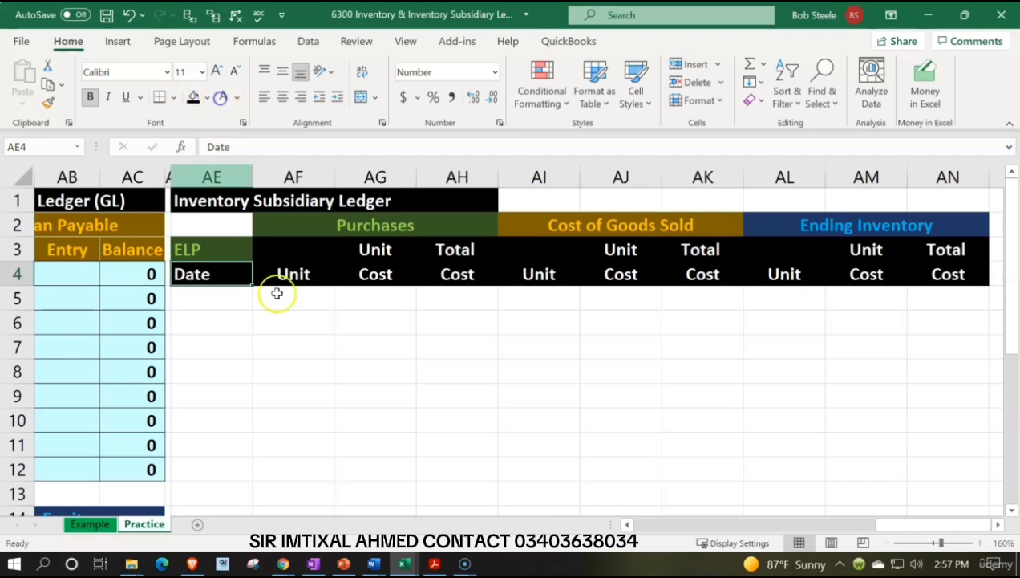
# Copy the formatting of the Loan Payable date cell AA5 to the ledger's date cells AE5:AE12.
pyautogui.press('Down')
pyautogui.press('Left')
pyautogui.press('Left')
pyautogui.press('Left')
pyautogui.press('Left')
pyautogui.press('Left')
pyautogui.press('Left')
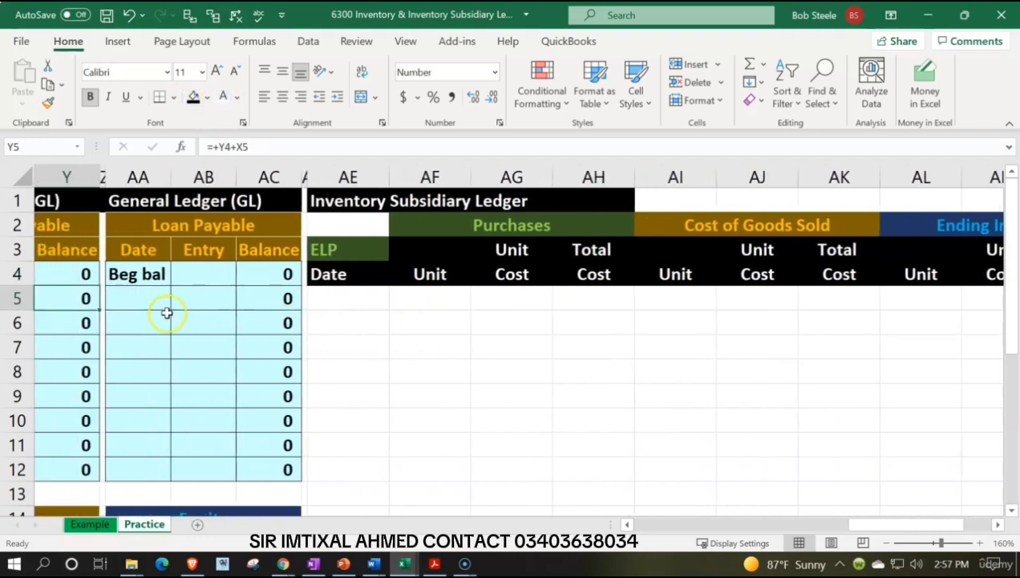
pyautogui.click(135, 294)
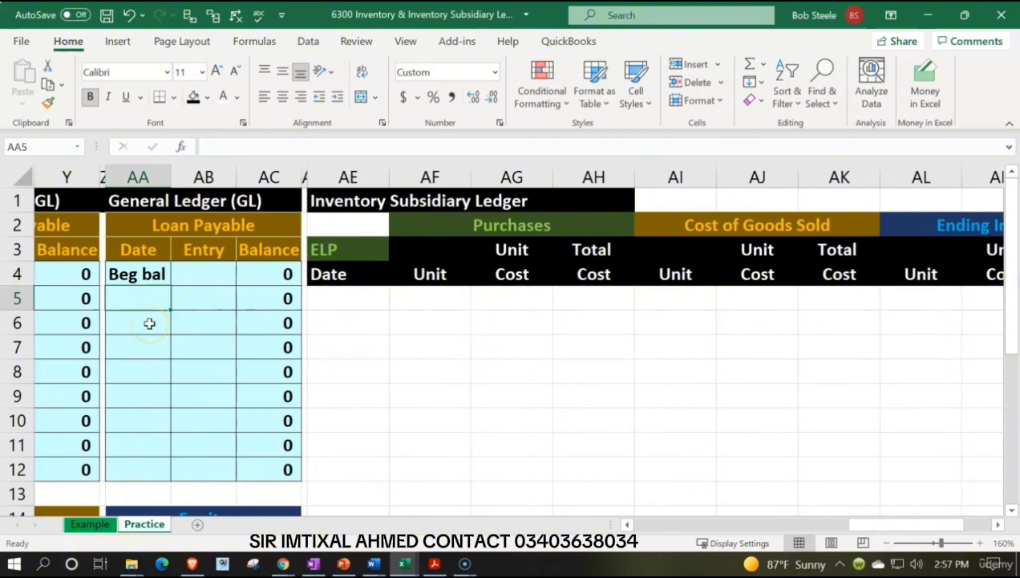
pyautogui.write('1/1')
pyautogui.press('Return')
pyautogui.press('Up')
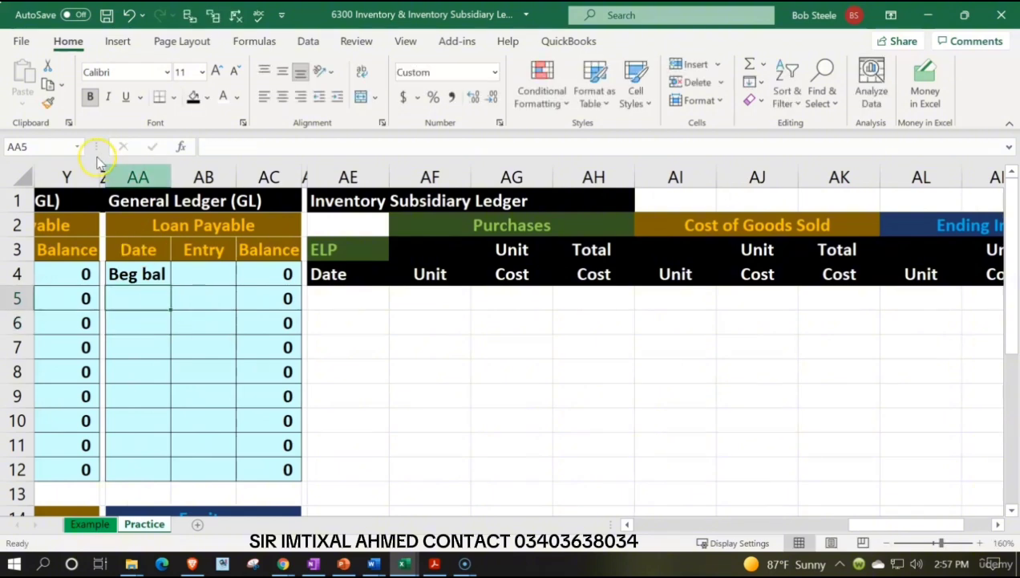
pyautogui.click(69, 44)
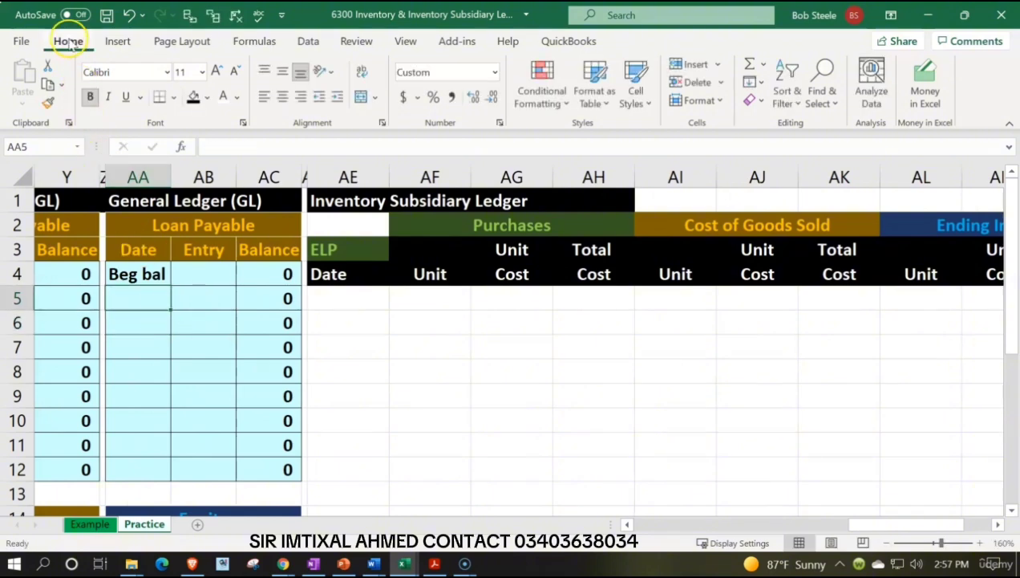
pyautogui.click(48, 102)
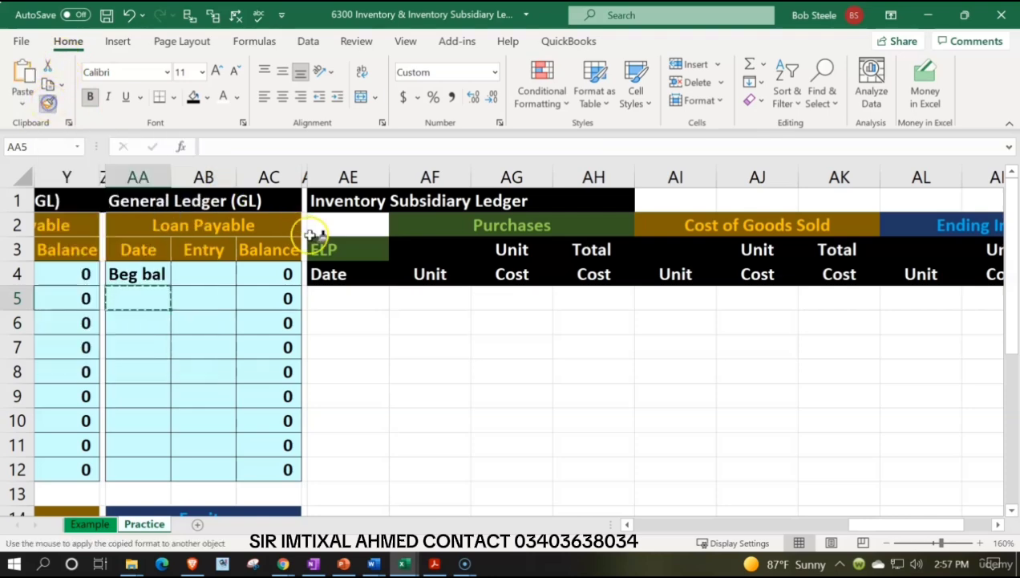
pyautogui.moveTo(353, 298); pyautogui.dragTo(357, 467)
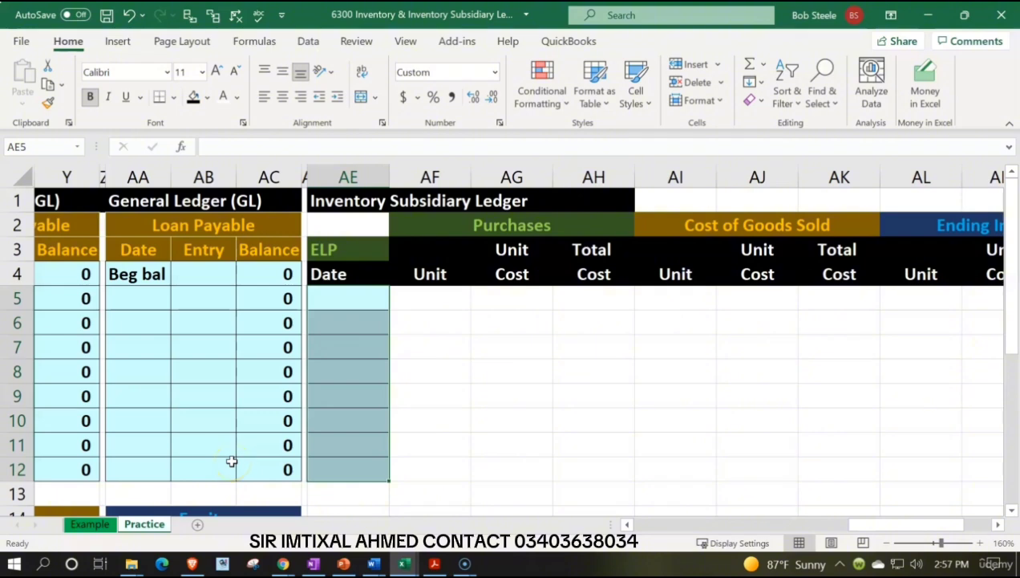
# Narrow the subsidiary ledger's date column AE.
pyautogui.click(347, 317)
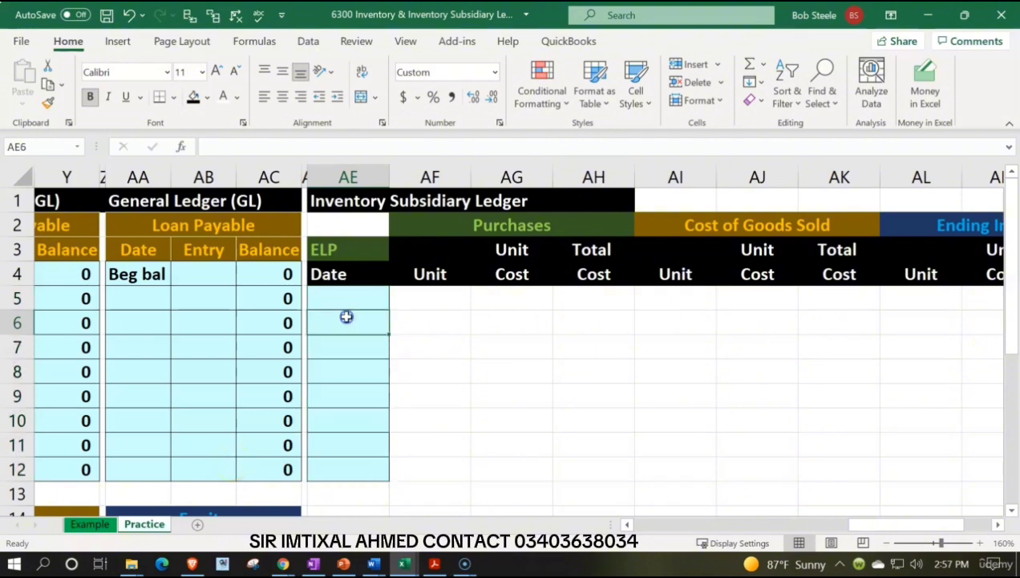
pyautogui.write('1/1')
pyautogui.press('Return')
pyautogui.click(347, 317)
pyautogui.moveTo(387, 171); pyautogui.dragTo(368, 175)
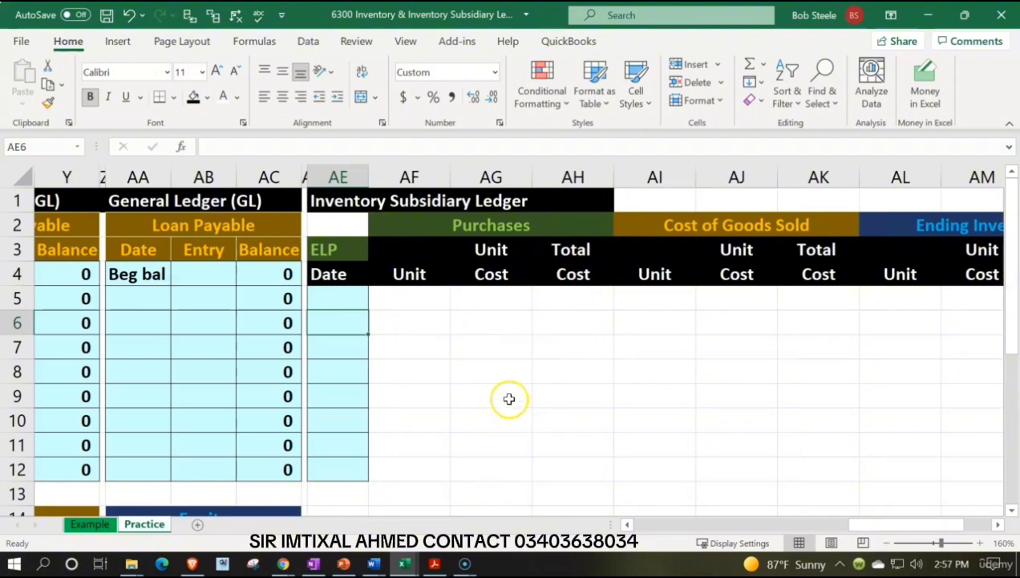
# Enter "Beg bal" in AE5 and widen column AE slightly to fit the label.
pyautogui.click(343, 298)
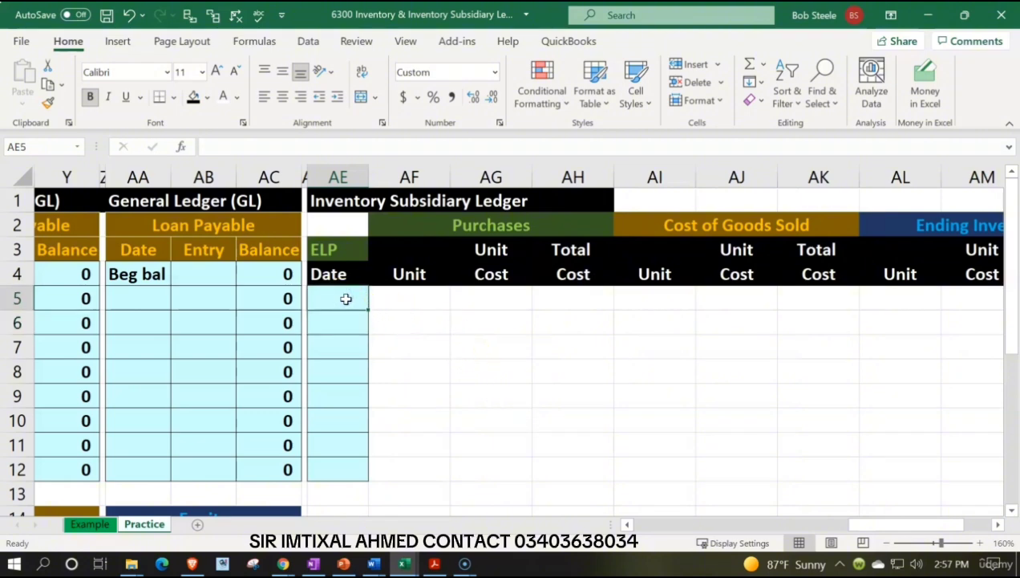
pyautogui.write('Beg bal')
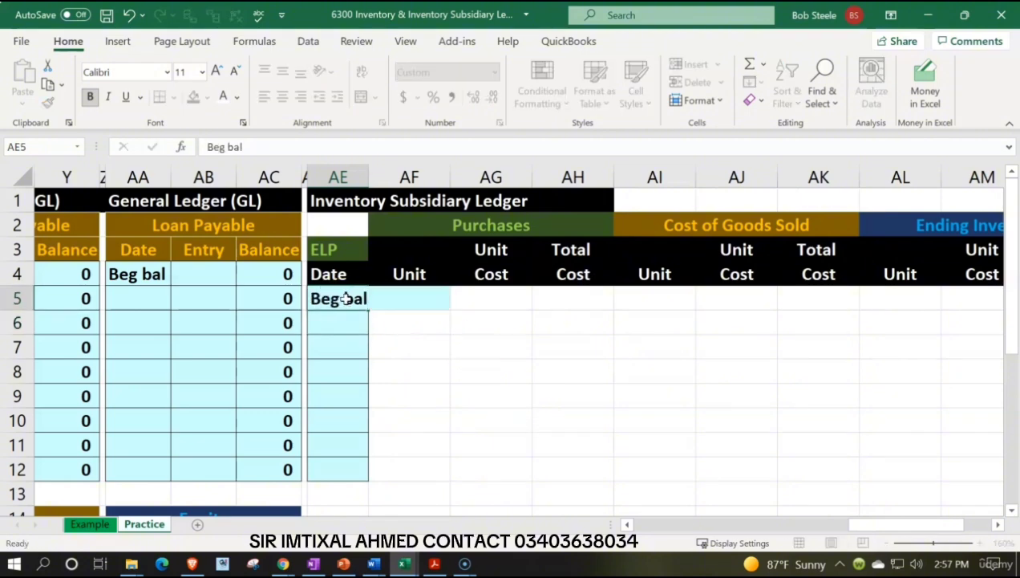
pyautogui.press('Tab')
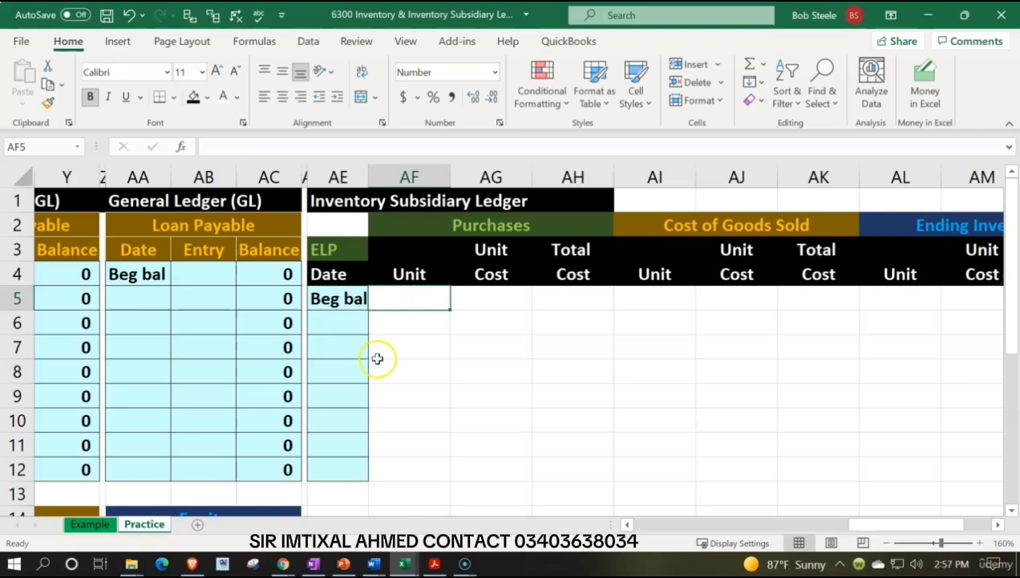
pyautogui.moveTo(368, 172); pyautogui.dragTo(373, 171)
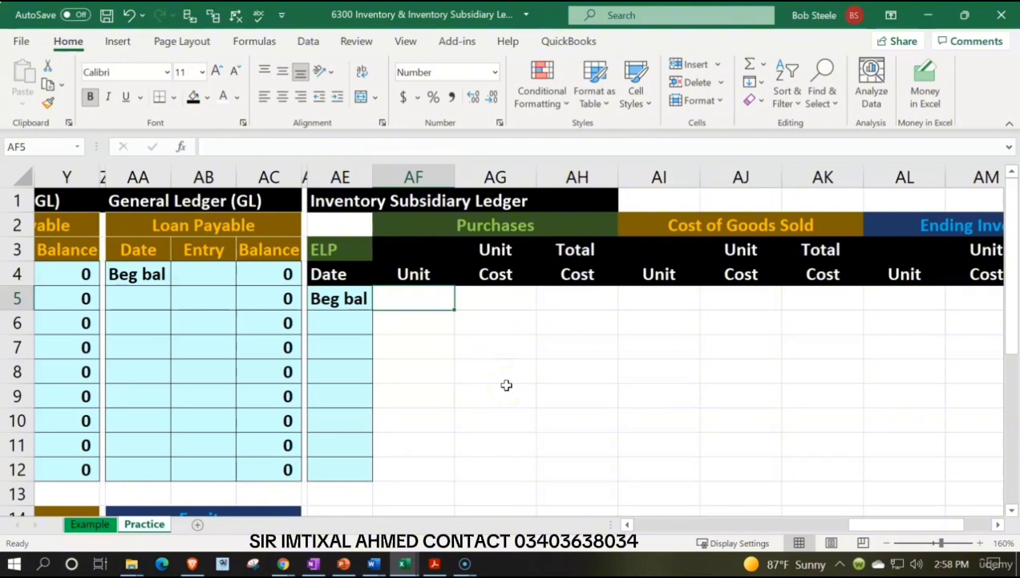
# Apply all borders and a sky blue fill to the ledger body AF5:AN12.
pyautogui.click(437, 297)
pyautogui.moveTo(429, 296); pyautogui.dragTo(891, 468)
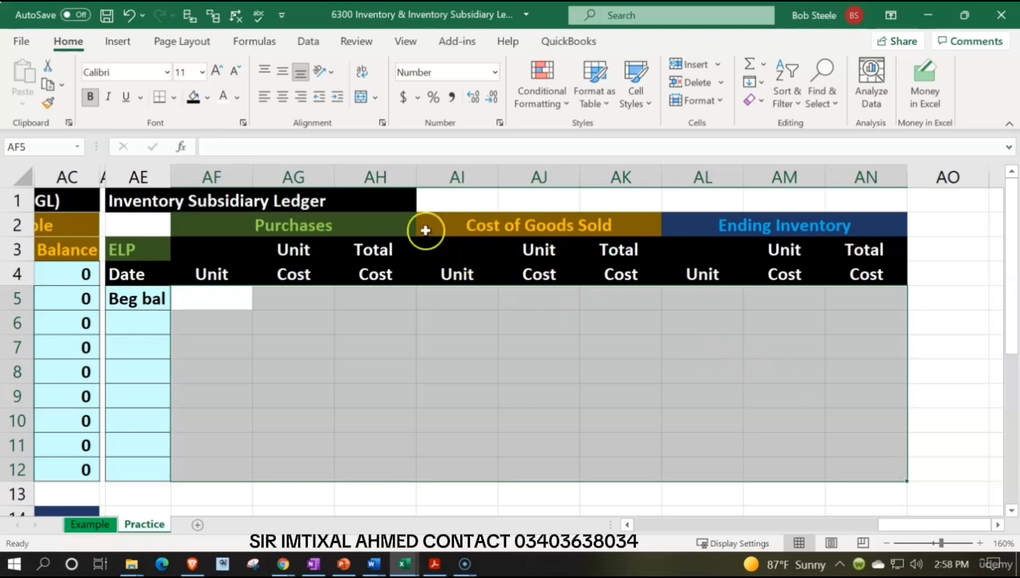
pyautogui.click(175, 98)
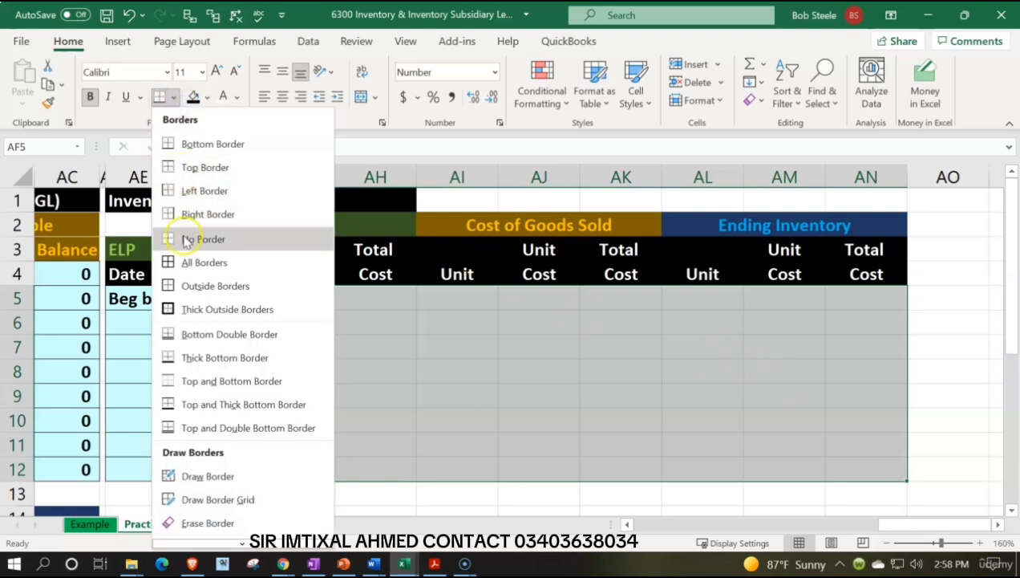
pyautogui.click(203, 262)
pyautogui.click(209, 97)
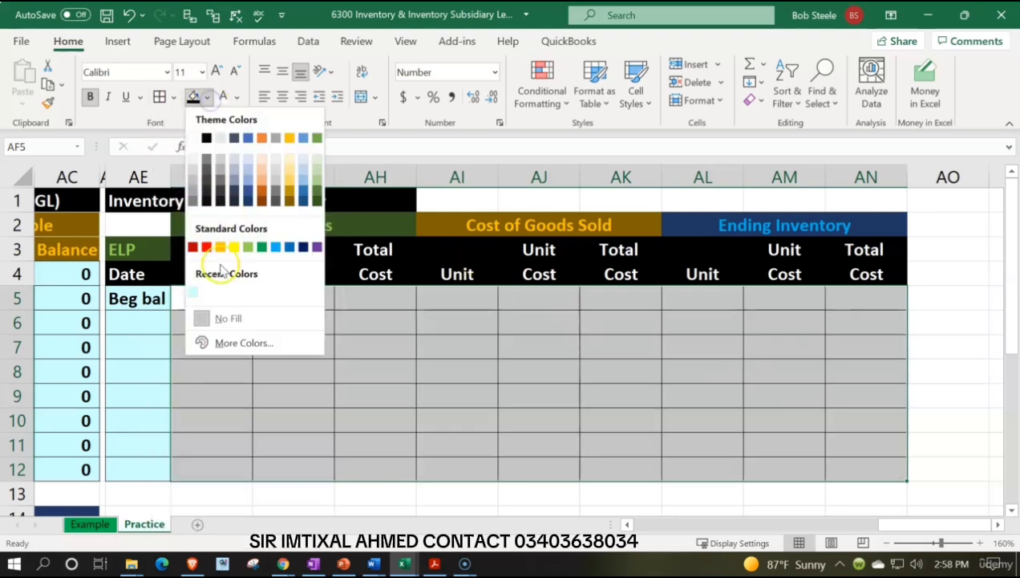
pyautogui.click(193, 292)
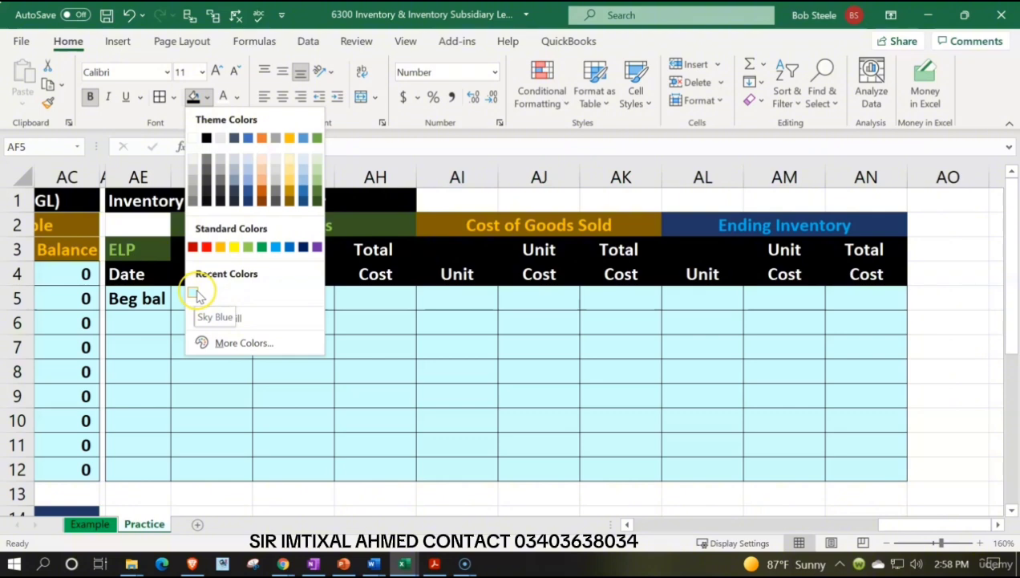
pyautogui.click(193, 293)
pyautogui.click(294, 340)
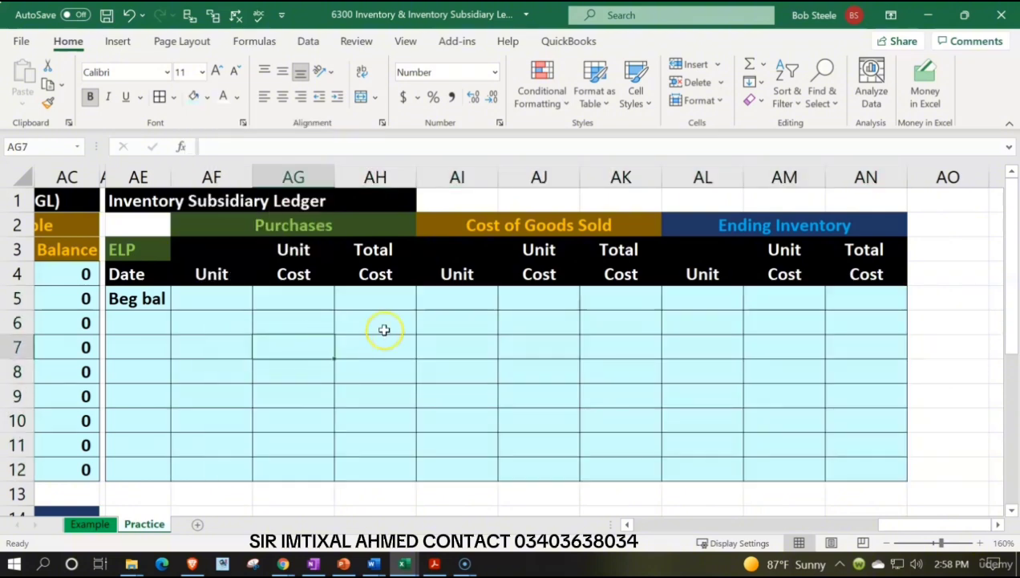
# Select the Ending Inventory unit cell AL5 and look up the ELP item's cost and quantity on hand in the Inventroy Items Worksheet workbook.
pyautogui.click(681, 299)
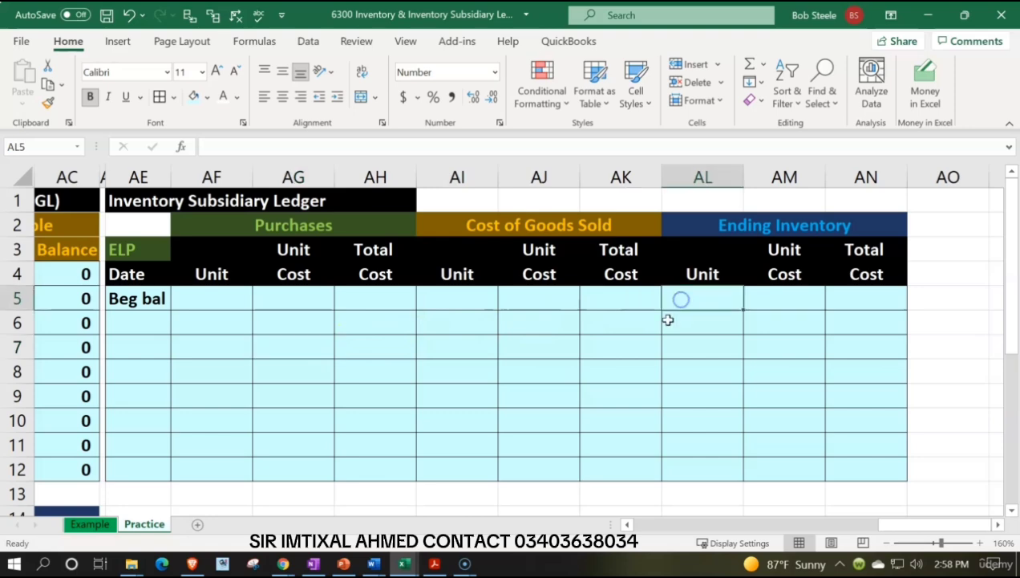
pyautogui.moveTo(374, 562)
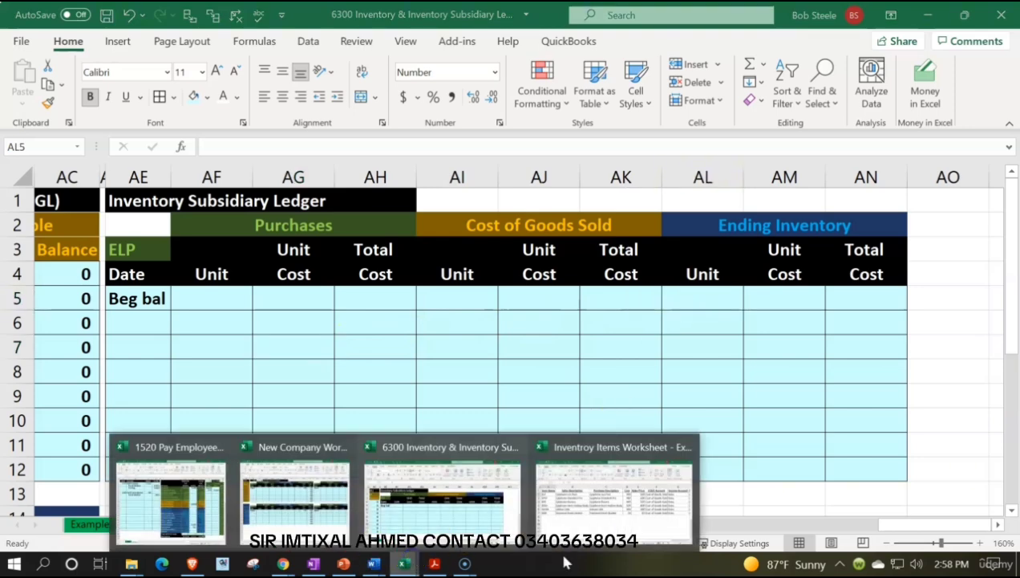
pyautogui.click(614, 485)
pyautogui.click(608, 227)
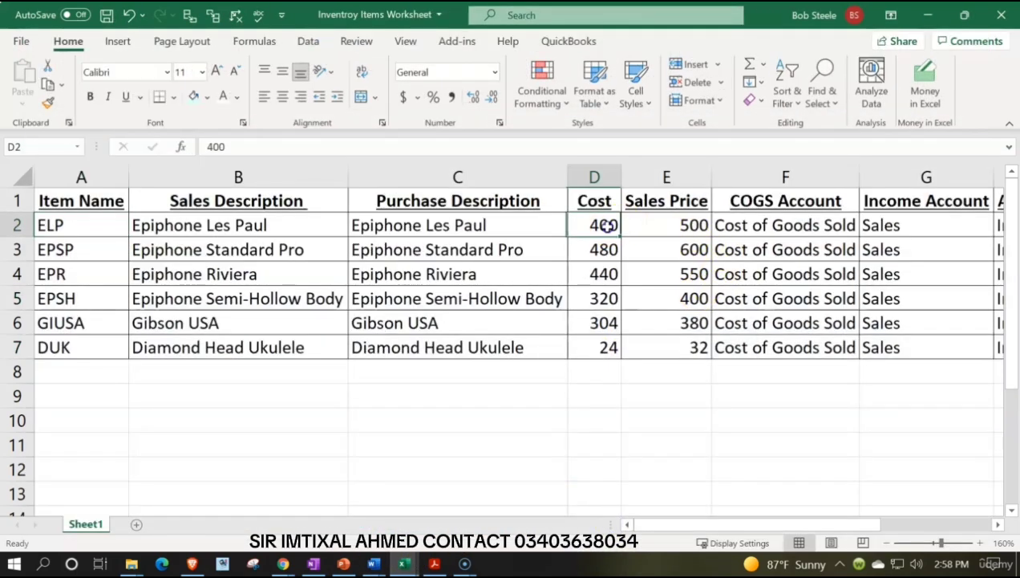
pyautogui.press('Right')
pyautogui.press('Right')
pyautogui.press('Right')
pyautogui.press('Right')
pyautogui.press('Right')
pyautogui.press('Right')
pyautogui.press('Right')
pyautogui.press('Right')
pyautogui.press('Right')
pyautogui.press('Right')
pyautogui.press('Right')
pyautogui.press('Right')
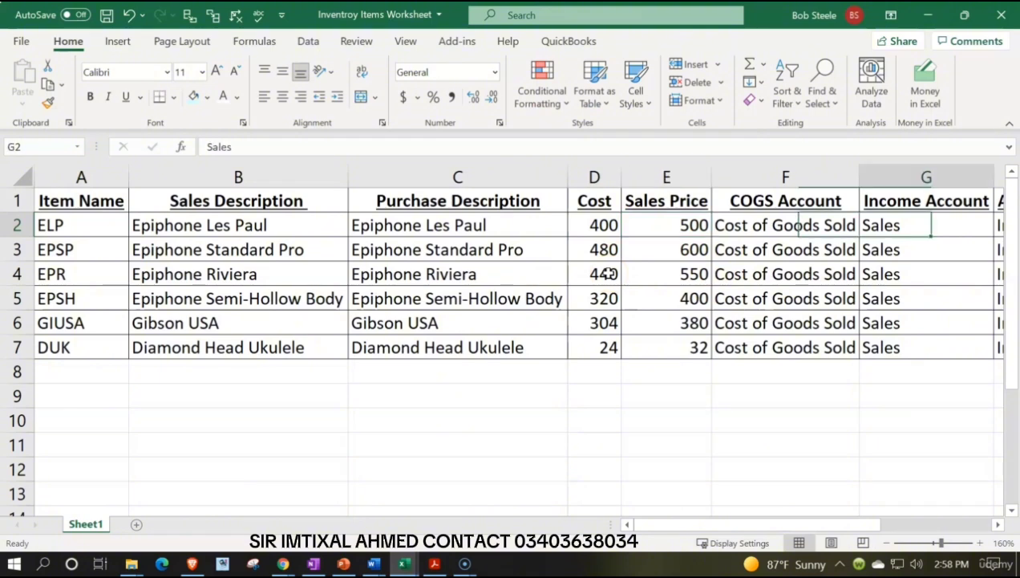
pyautogui.press('Left')
pyautogui.press('Left')
pyautogui.press('Left')
pyautogui.press('Left')
pyautogui.press('Left')
pyautogui.press('Left')
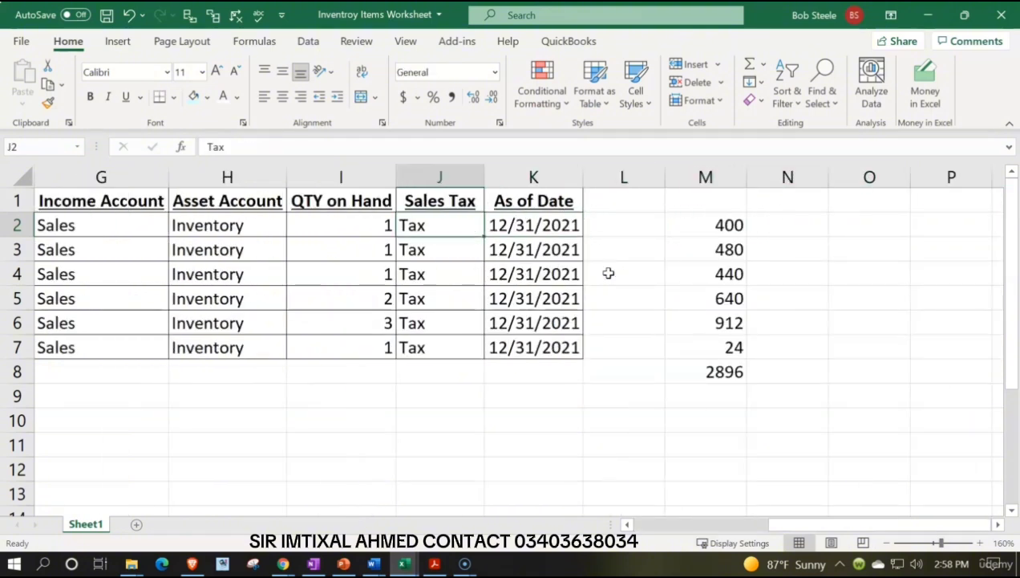
pyautogui.click(927, 14)
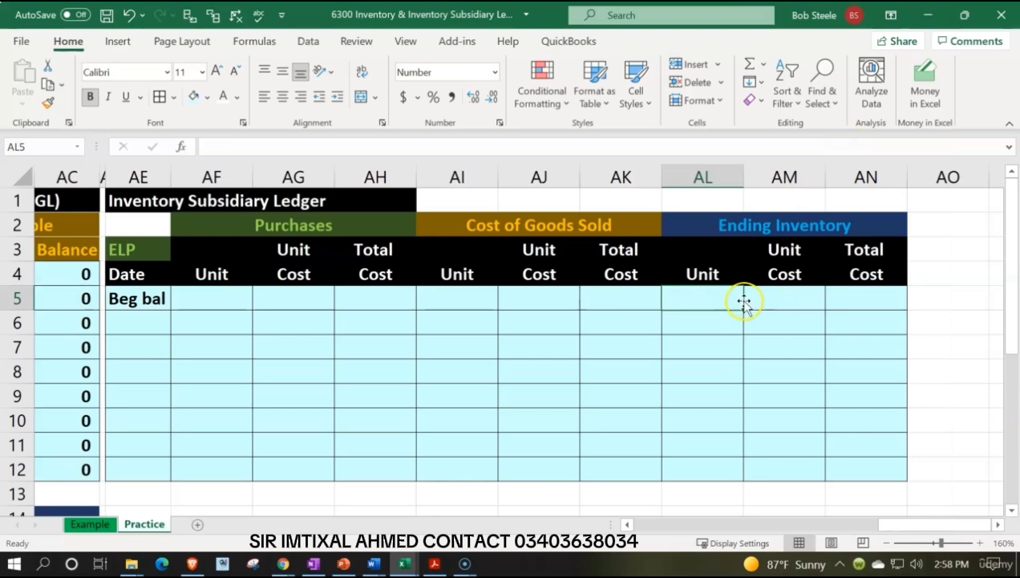
# Enter 400 in AL5 and 1 in AM5 on the ELP beginning balance row under Ending Inventory.
pyautogui.write('400')
pyautogui.press('Tab')
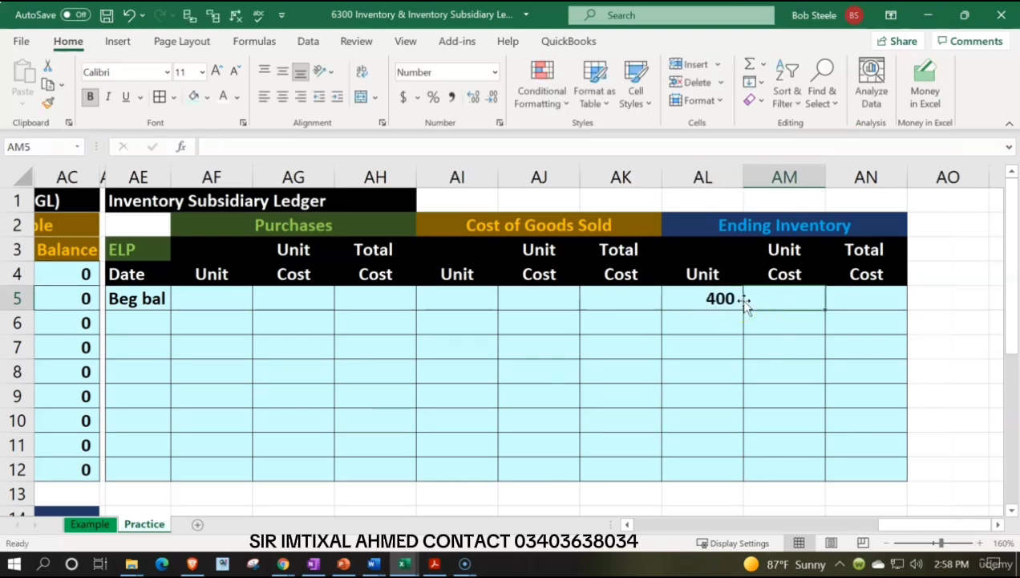
pyautogui.write('1')
pyautogui.press('Return')
pyautogui.click(747, 299)
# Calculate the beginning balance's total cost in AN5 by multiplying AL5 by AM5.
pyautogui.press('Right')
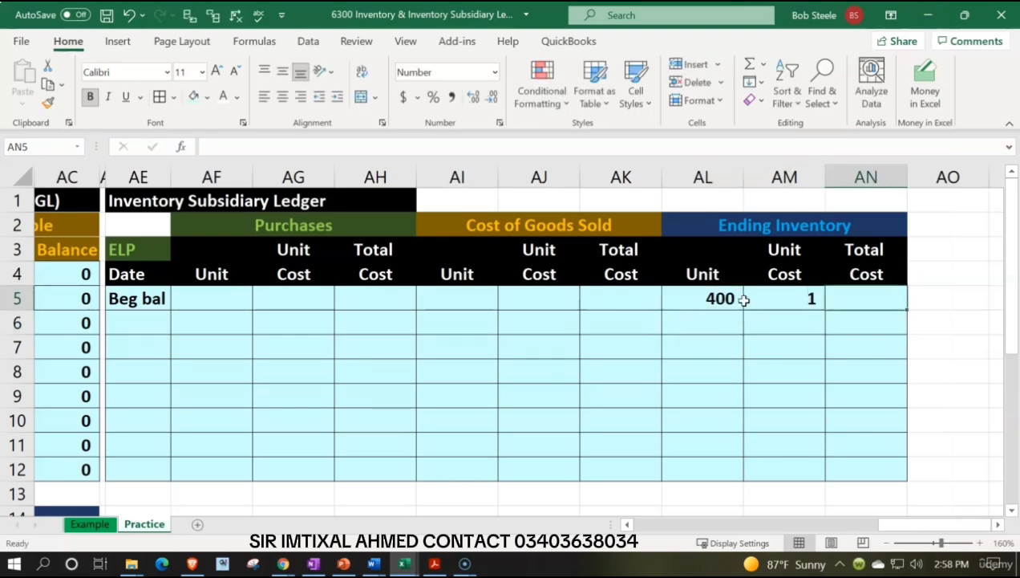
pyautogui.write('=')
pyautogui.click(742, 300)
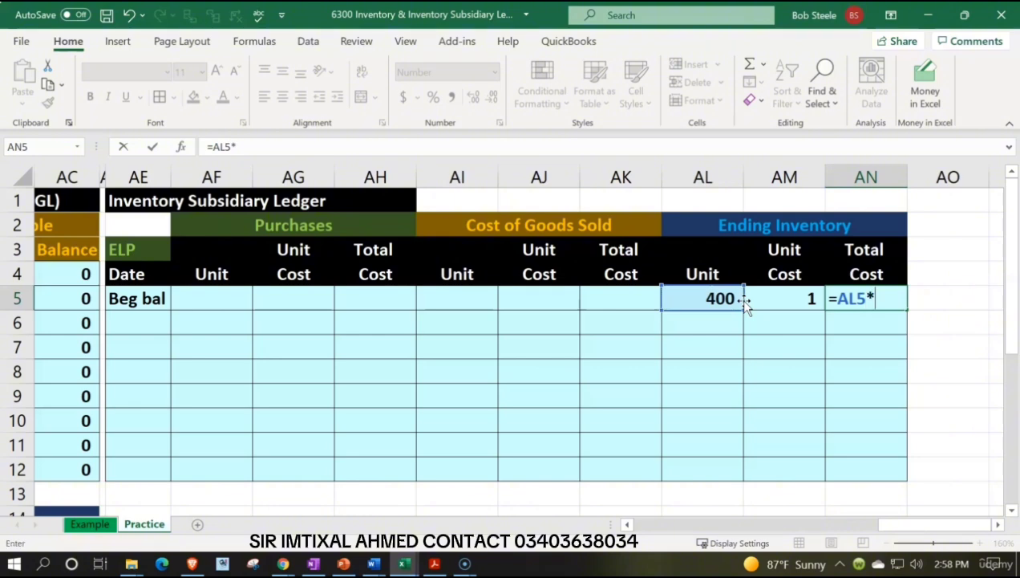
pyautogui.write('*')
pyautogui.click(748, 300)
pyautogui.press('Return')
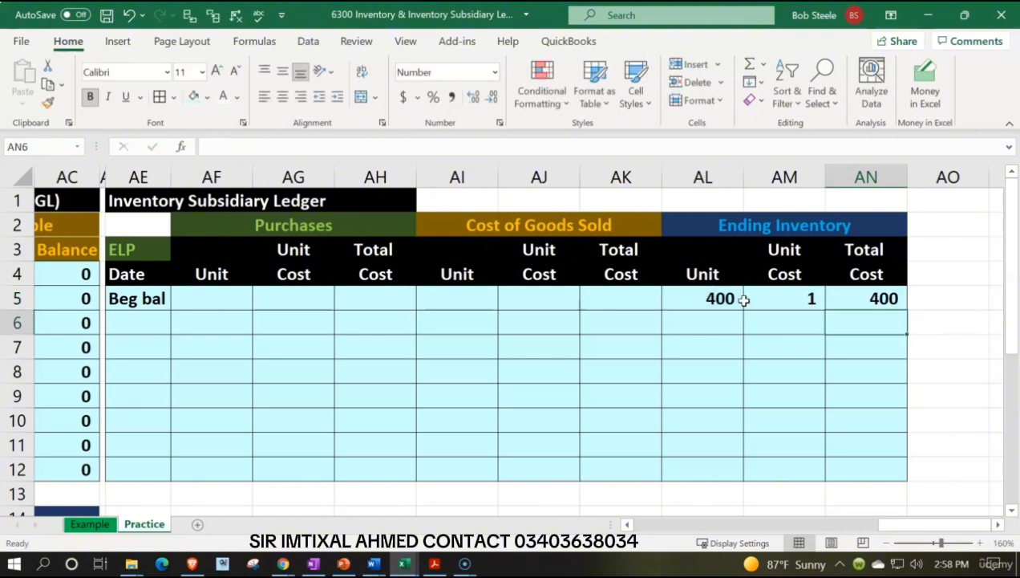
# Review the items listed in the Inventroy Items Worksheet workbook, from the quantities on hand back to the item names.
pyautogui.press('Left')
pyautogui.press('Left')
pyautogui.press('Left')
pyautogui.press('Left')
pyautogui.press('Left')
pyautogui.press('Left')
pyautogui.press('Left')
pyautogui.press('Left')
pyautogui.press('Left')
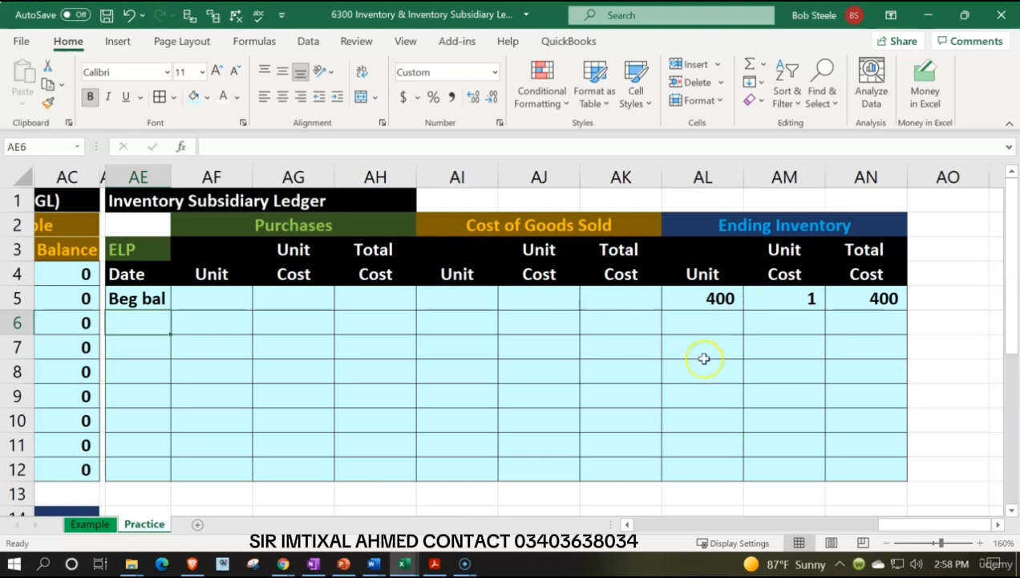
pyautogui.moveTo(409, 562)
pyautogui.click(561, 485)
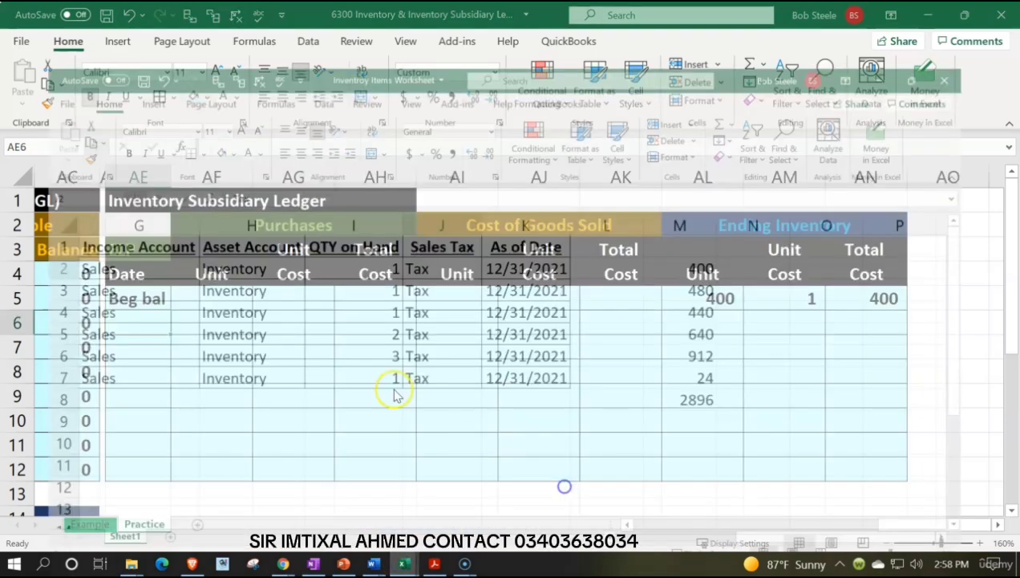
pyautogui.click(114, 251)
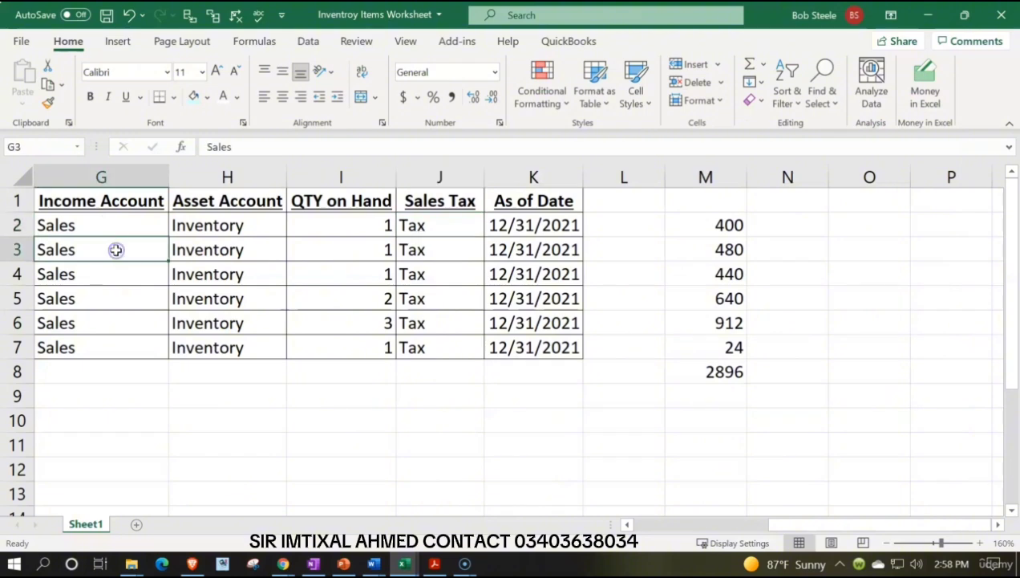
pyautogui.press('Left')
pyautogui.press('Left')
pyautogui.press('Left')
pyautogui.press('Left')
pyautogui.press('Left')
pyautogui.press('Left')
pyautogui.press('Down')
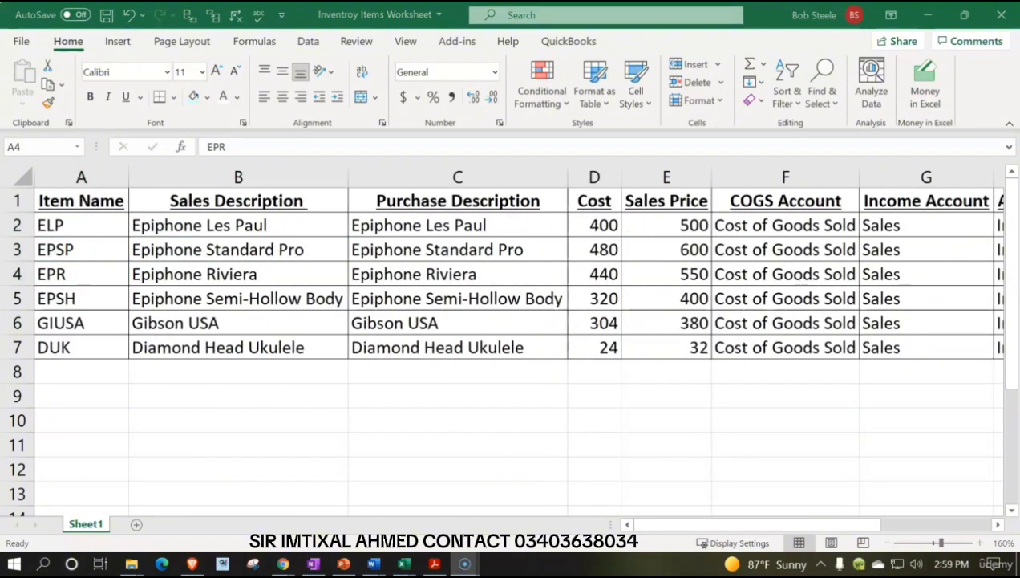
pyautogui.click(928, 14)
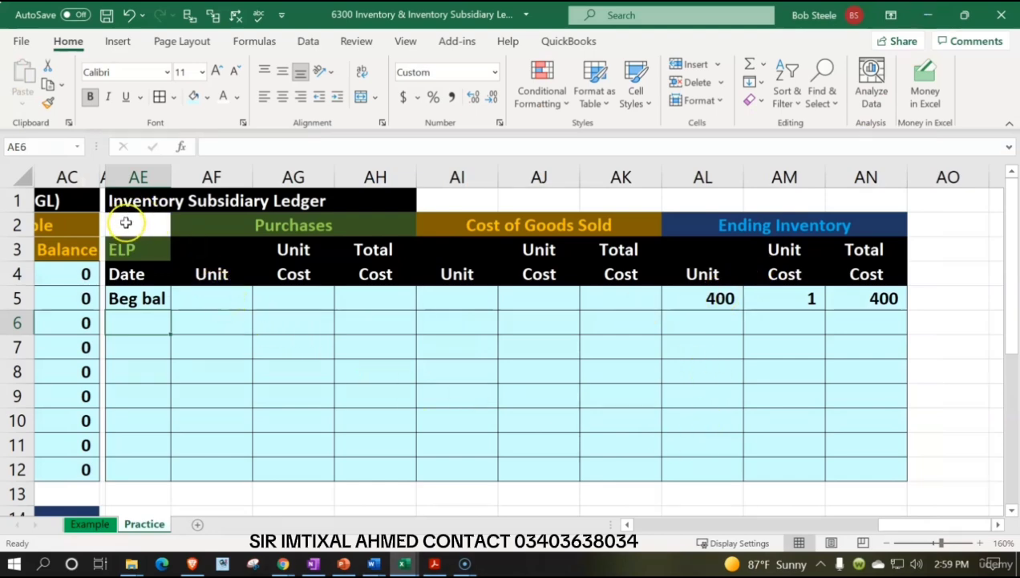
# Copy the ELP ledger block AE2:AN12 and paste it below, starting at AE14.
pyautogui.moveTo(125, 223)
pyautogui.mouseDown()
pyautogui.moveTo(296, 235)
pyautogui.moveTo(743, 303)
pyautogui.moveTo(878, 441)
pyautogui.moveTo(878, 464)
pyautogui.mouseUp()
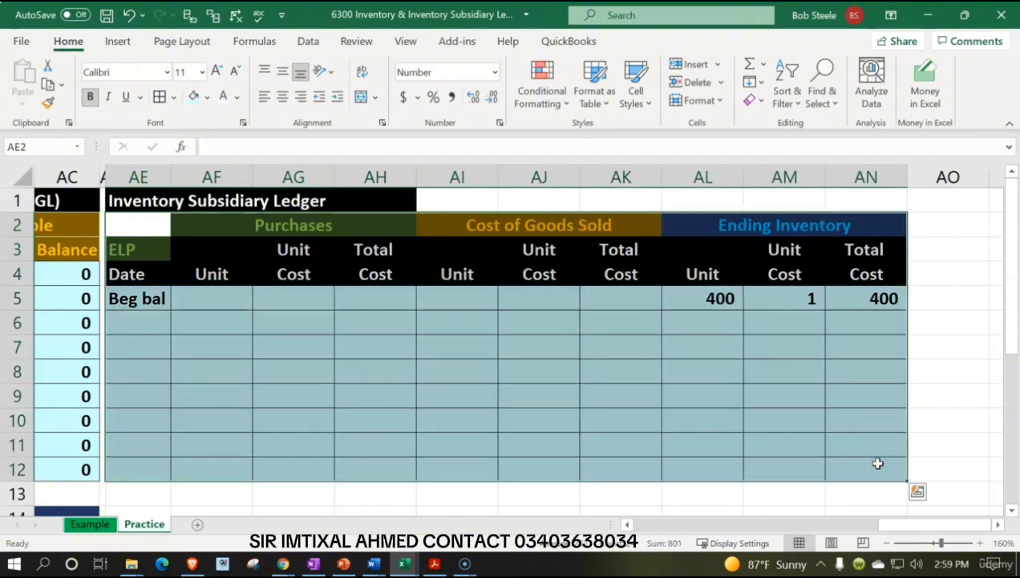
pyautogui.hotkey('ctrl', 'c')
pyautogui.scroll(-2, 485, 421)
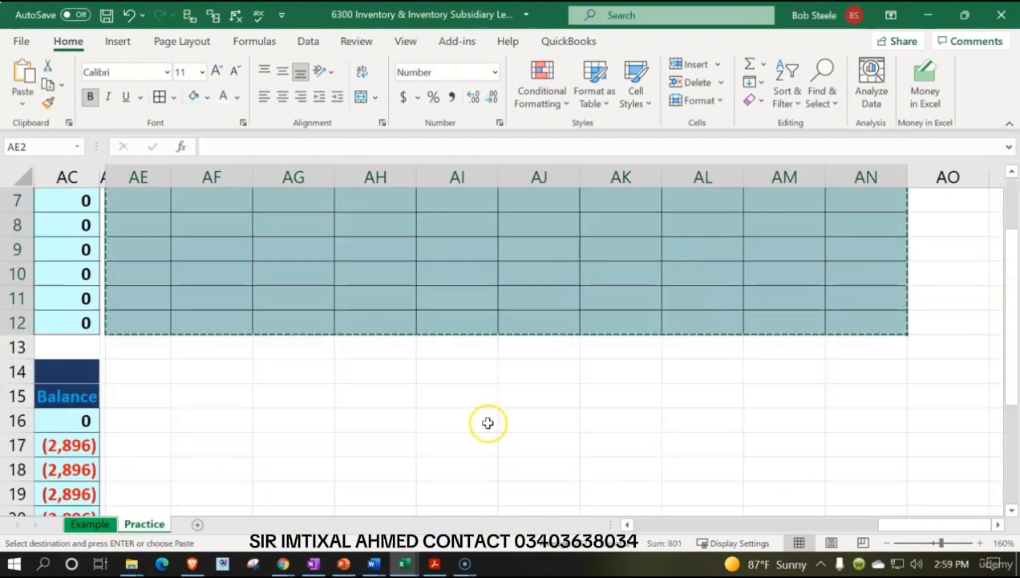
pyautogui.click(155, 371)
pyautogui.hotkey('ctrl', 'v')
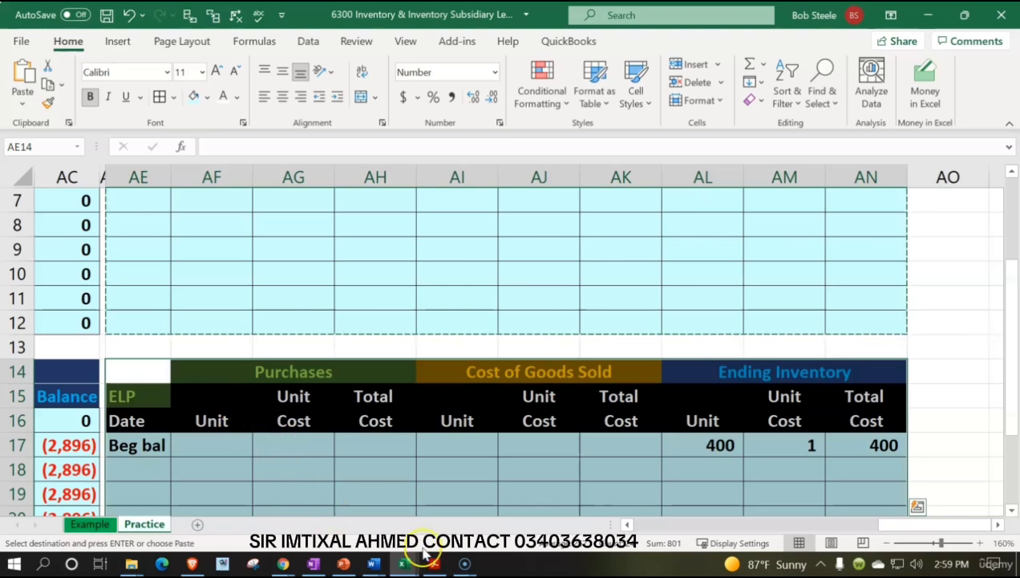
# Review the item names from EPSP to DUK in the Inventroy Items Worksheet workbook to determine how many ledgers are needed.
pyautogui.moveTo(404, 561)
pyautogui.click(598, 488)
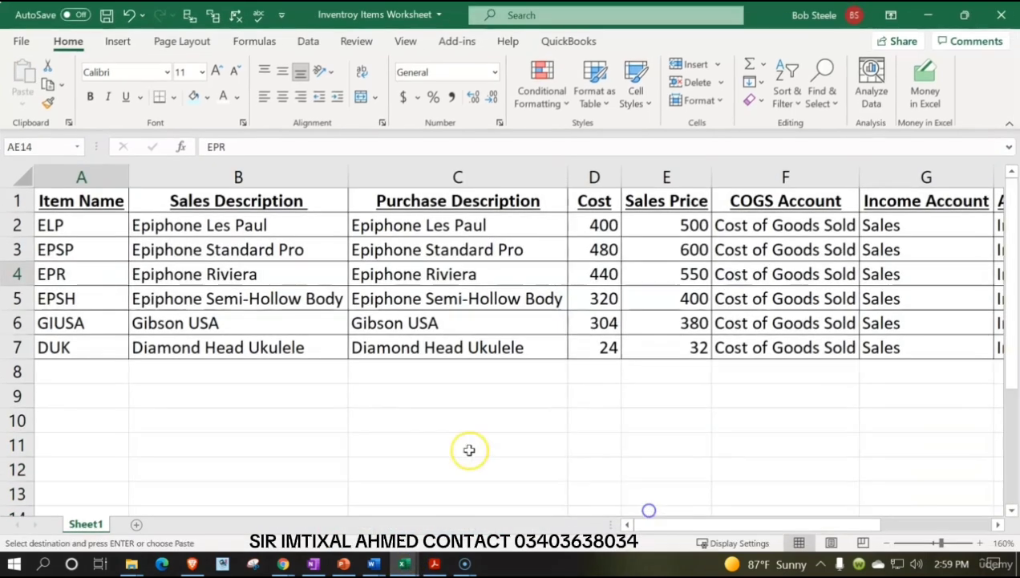
pyautogui.click(82, 252)
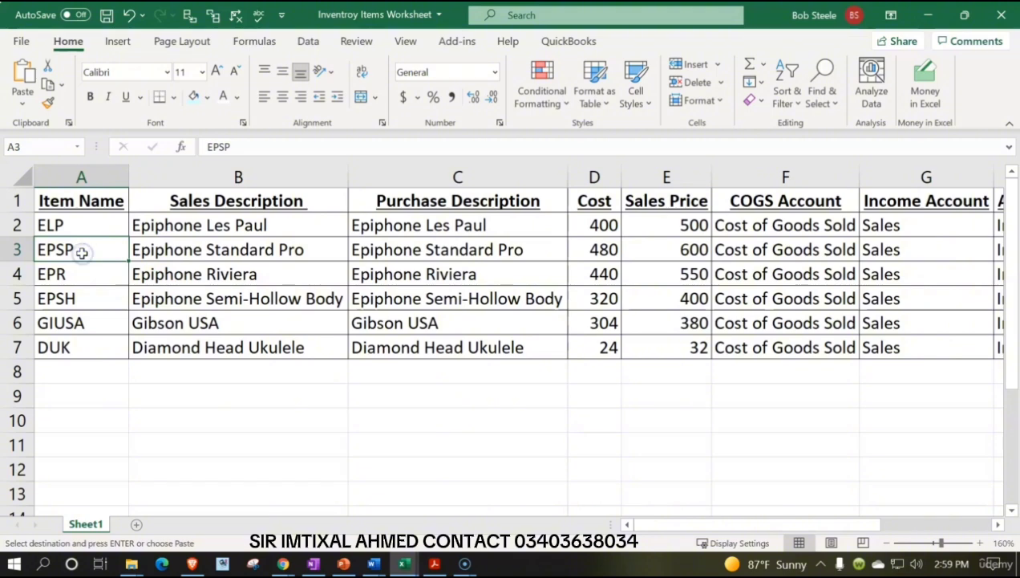
pyautogui.click(84, 272)
pyautogui.click(89, 295)
pyautogui.click(91, 319)
pyautogui.click(102, 351)
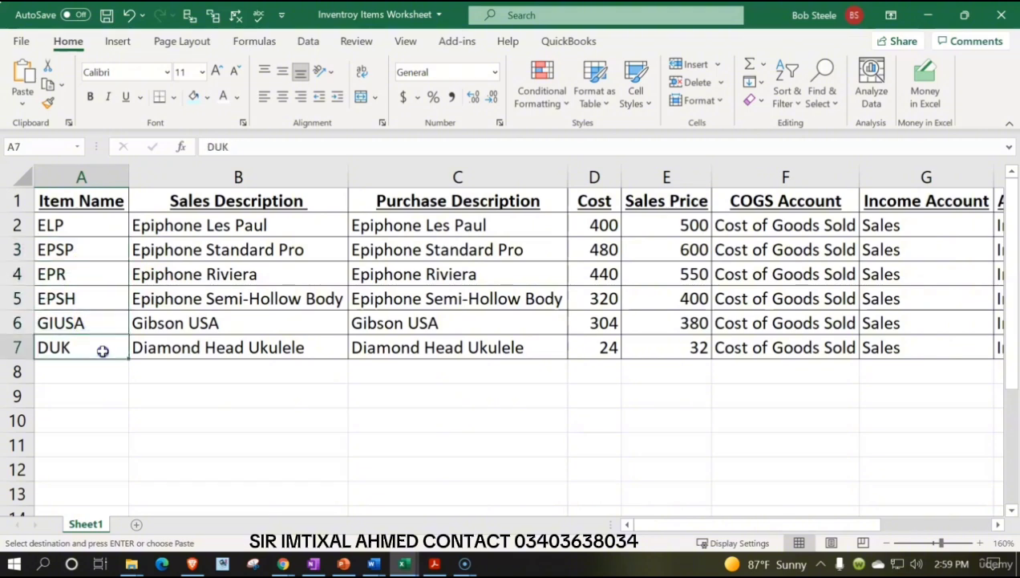
pyautogui.moveTo(411, 564)
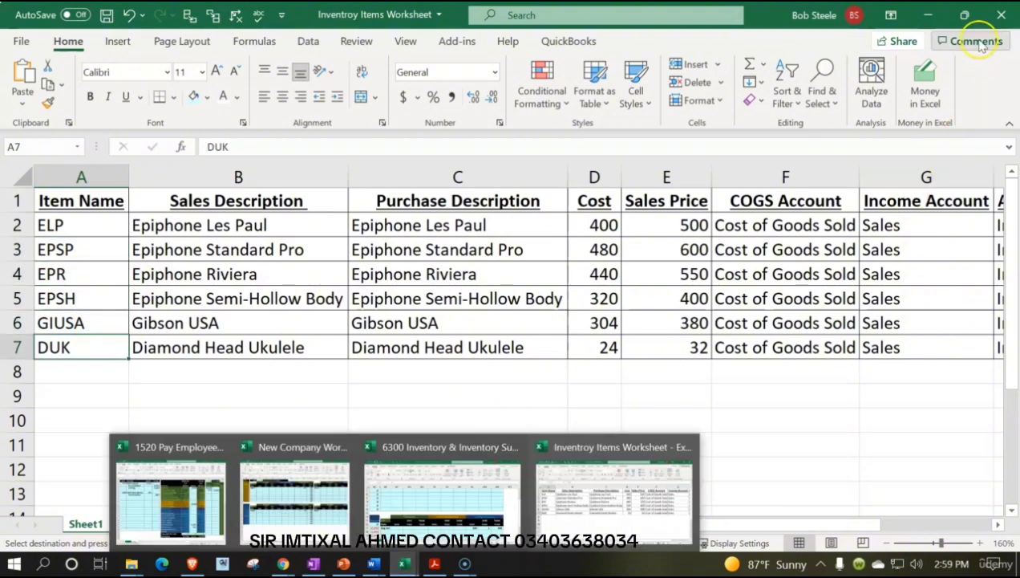
pyautogui.click(447, 493)
pyautogui.scroll(-2, 523, 356)
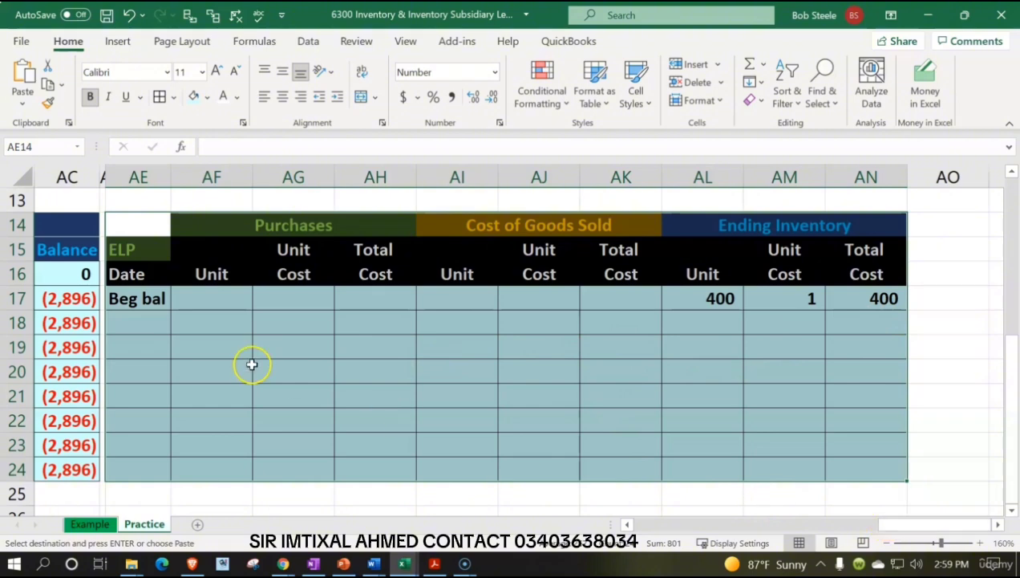
# Copy columns AD:AN with both ledgers and paste them twice alongside, starting at AO1 and AZ1.
pyautogui.scroll(3, 250, 366)
pyautogui.scroll(2, 251, 370)
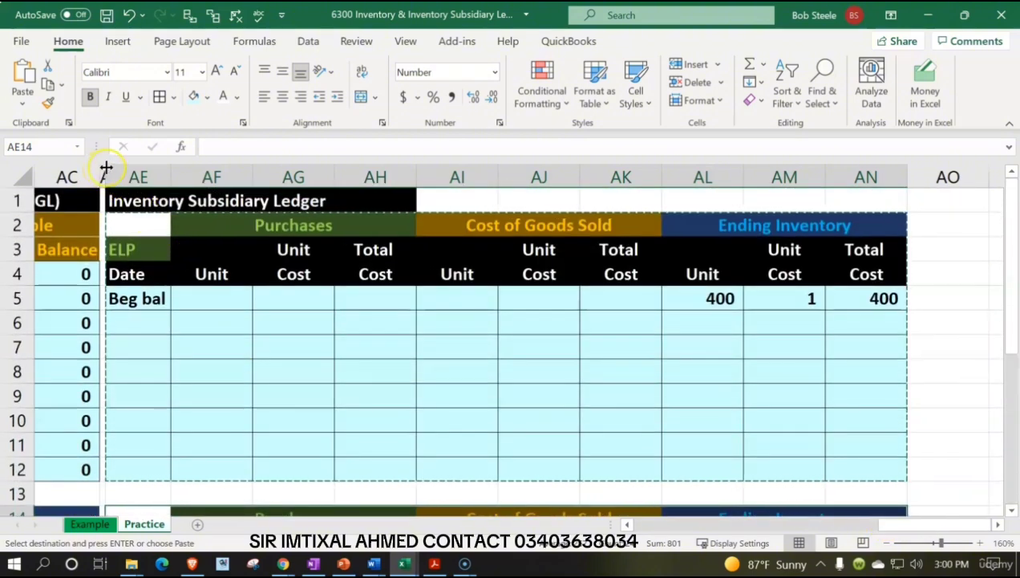
pyautogui.moveTo(102, 175); pyautogui.dragTo(855, 225)
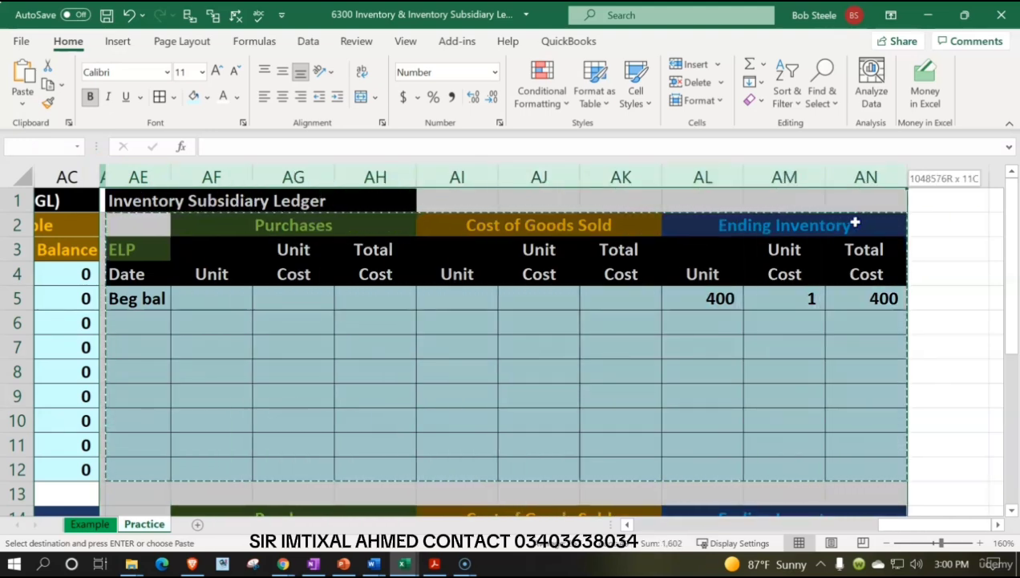
pyautogui.moveTo(856, 224); pyautogui.dragTo(855, 225)
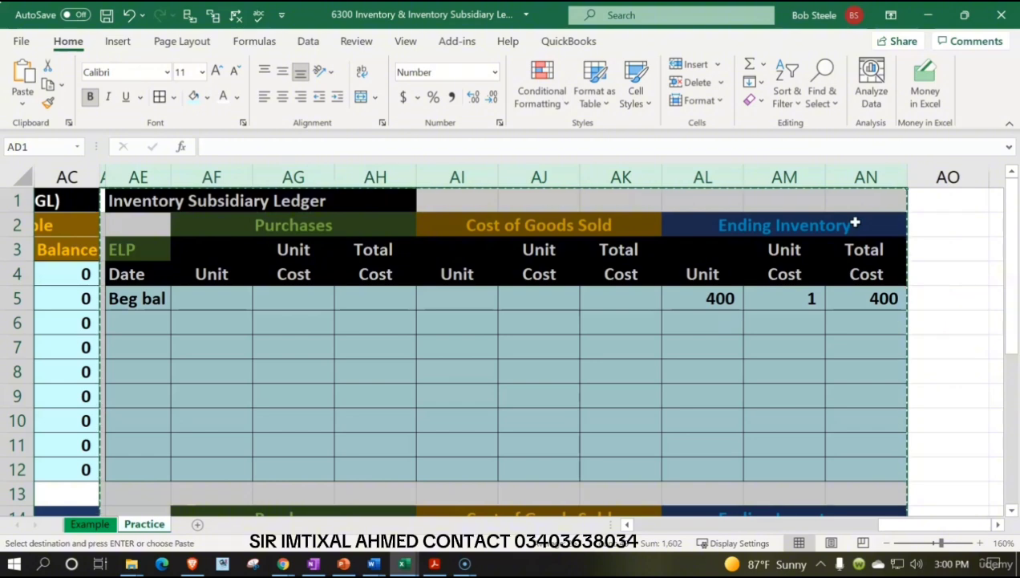
pyautogui.click(937, 202)
pyautogui.hotkey('ctrl', 'v')
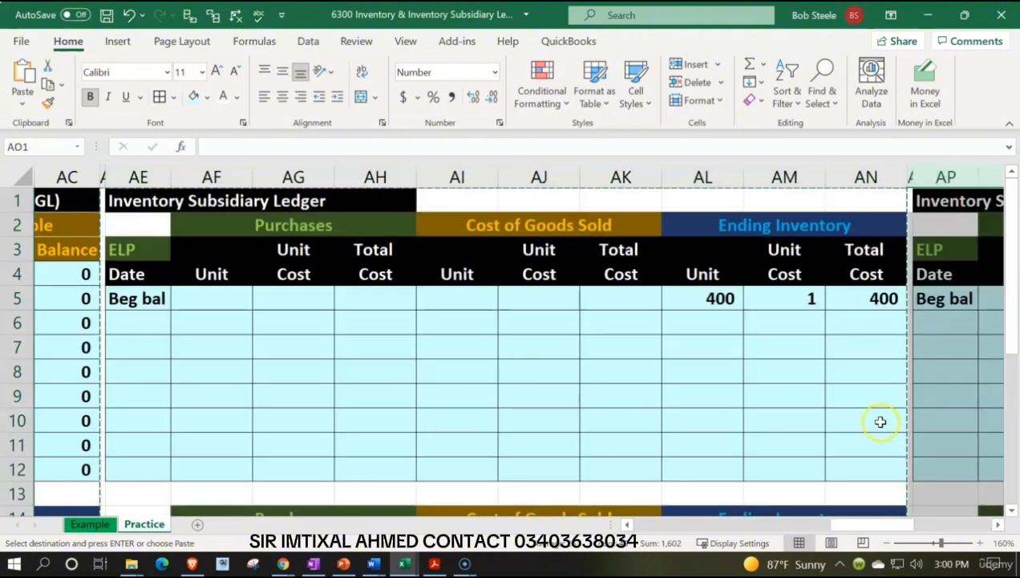
pyautogui.moveTo(855, 526); pyautogui.dragTo(945, 522)
pyautogui.click(957, 203)
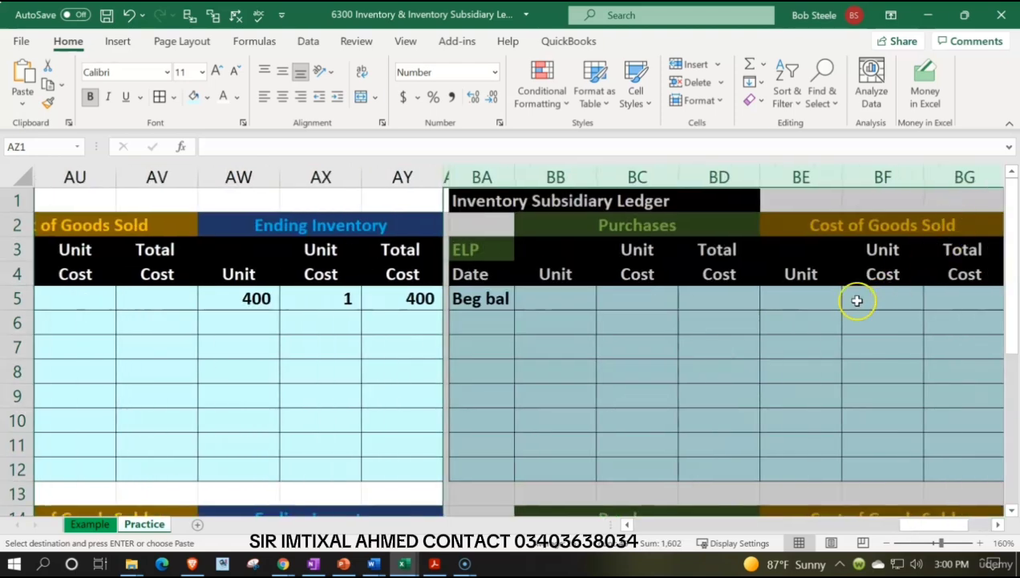
# Check the second item's name in the Inventroy Items Worksheet workbook and enter EPSP as the lower ledger's item name in AE15.
pyautogui.click(521, 321)
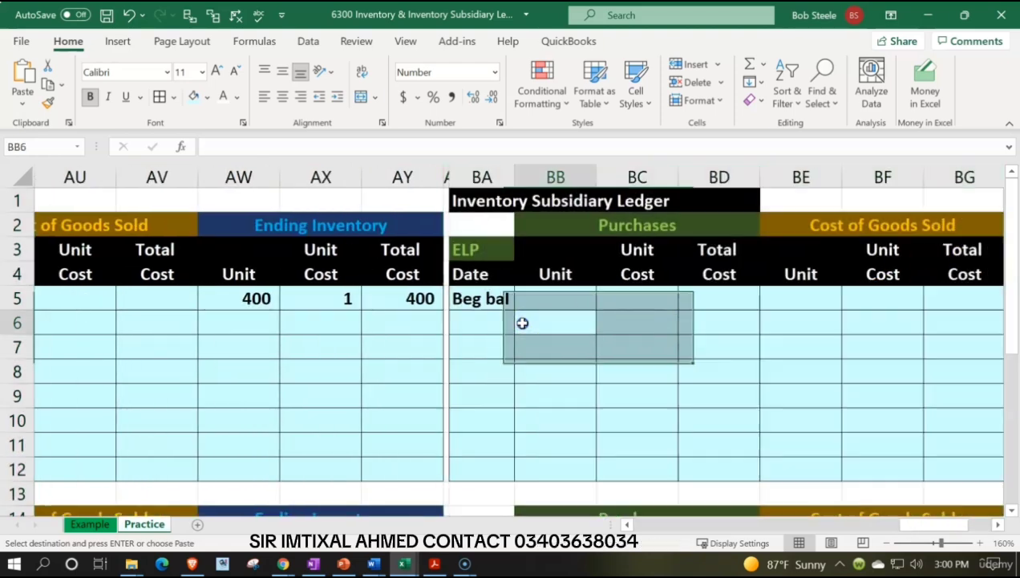
pyautogui.press('Left')
pyautogui.press('Left')
pyautogui.press('Left')
pyautogui.press('Left')
pyautogui.press('Left')
pyautogui.press('Left')
pyautogui.press('Left')
pyautogui.press('Left')
pyautogui.press('Left')
pyautogui.press('Left')
pyautogui.press('Left')
pyautogui.press('Left')
pyautogui.press('Left')
pyautogui.press('Left')
pyautogui.press('Left')
pyautogui.press('Left')
pyautogui.press('Left')
pyautogui.press('Left')
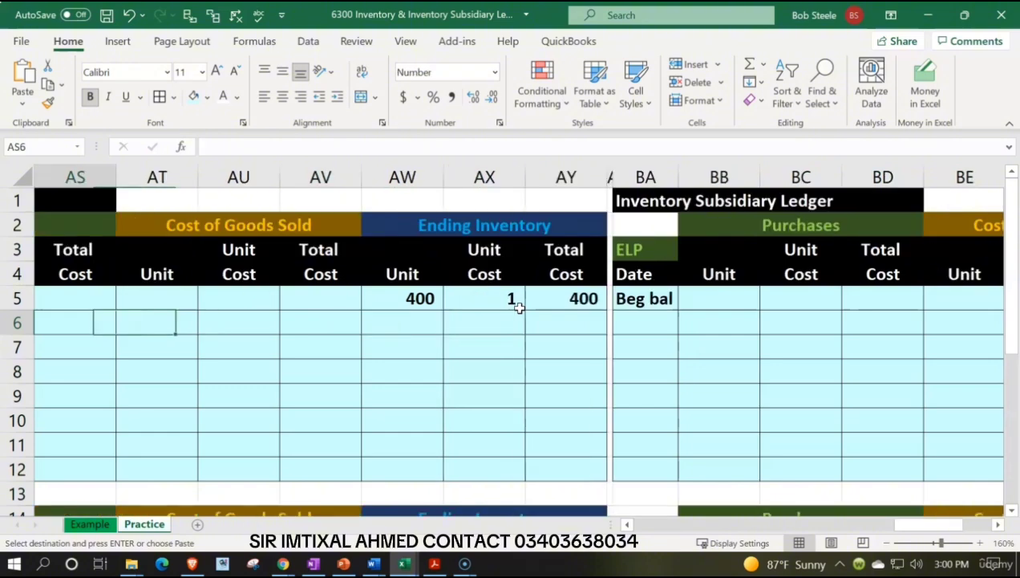
pyautogui.press('Left')
pyautogui.press('Left')
pyautogui.press('Left')
pyautogui.press('Left')
pyautogui.press('Left')
pyautogui.press('Left')
pyautogui.press('Left')
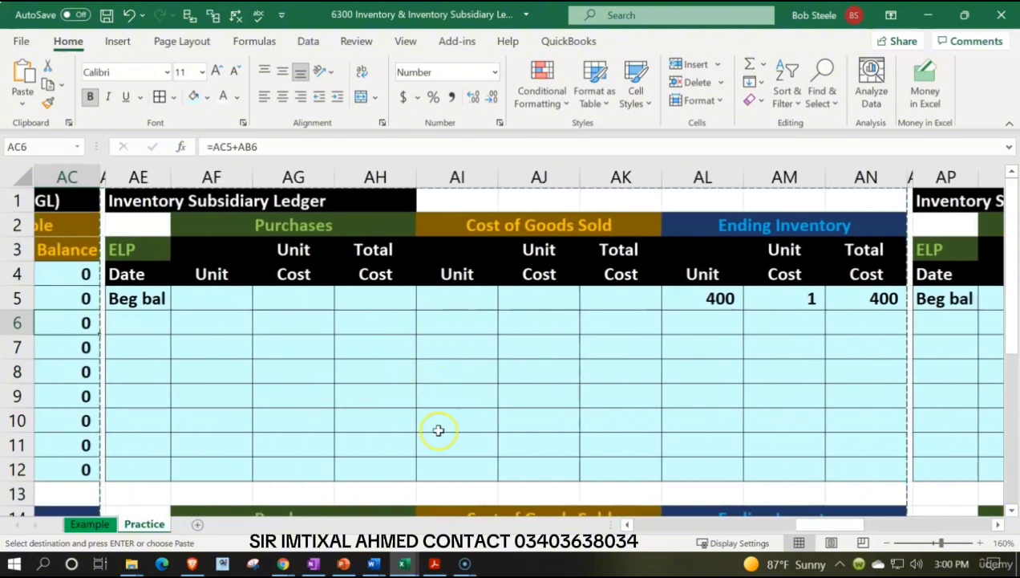
pyautogui.moveTo(407, 564)
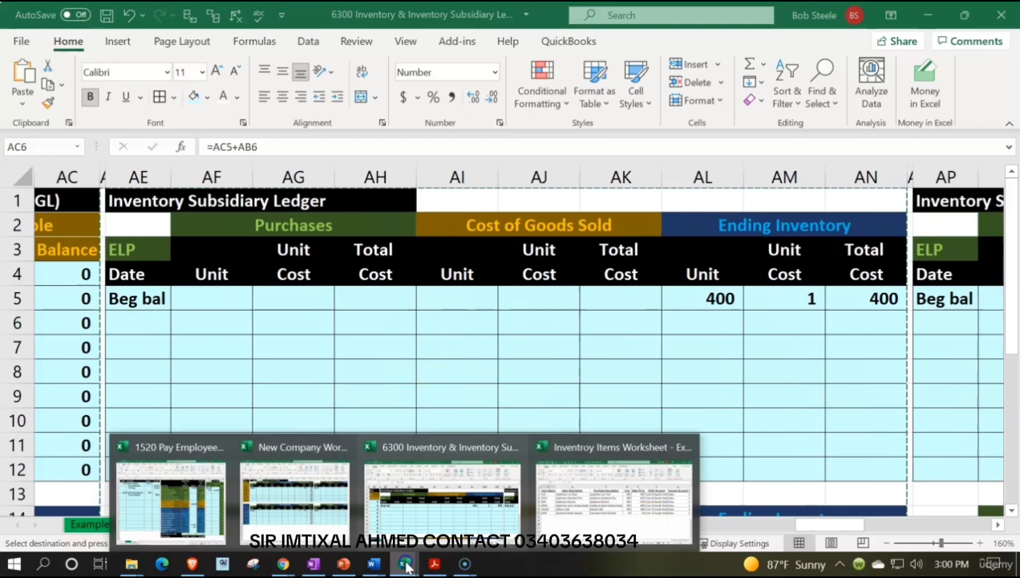
pyautogui.click(616, 490)
pyautogui.click(78, 250)
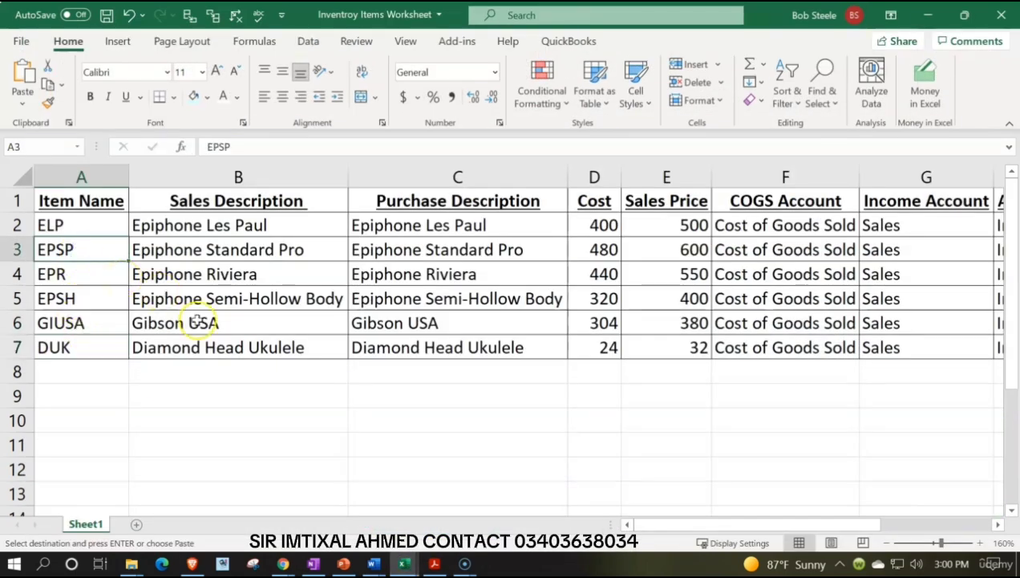
pyautogui.click(942, 11)
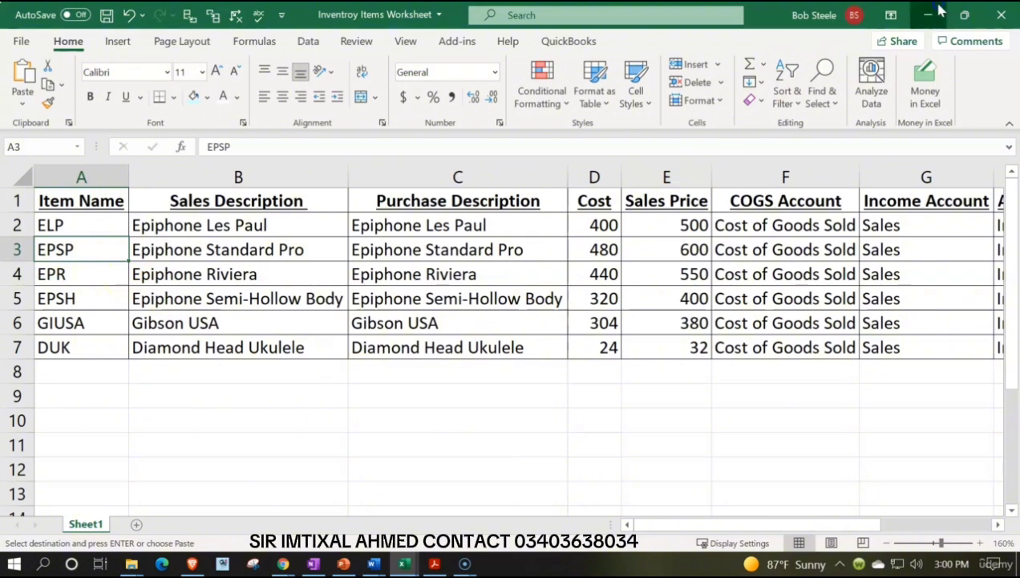
pyautogui.scroll(-3, 193, 308)
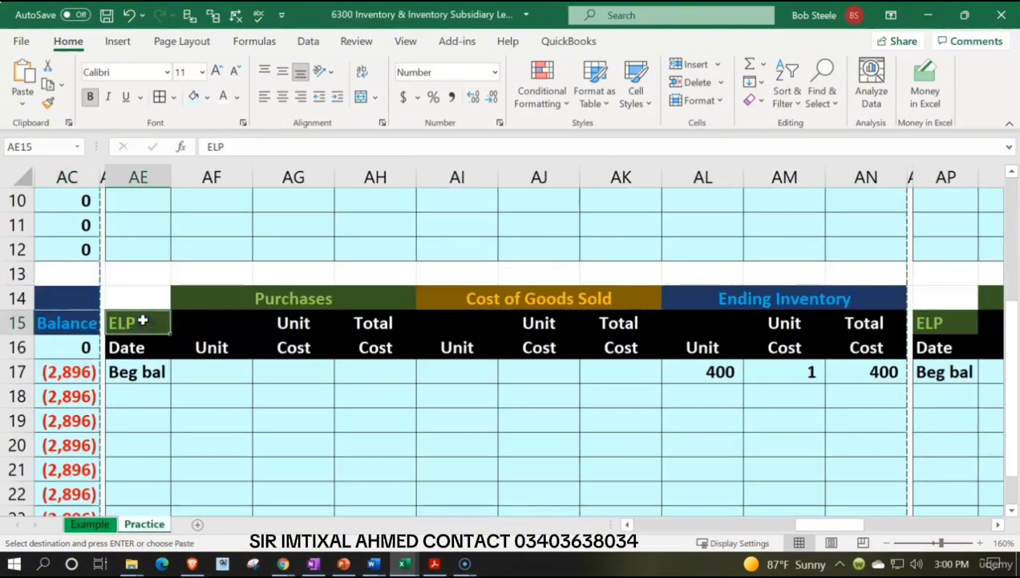
pyautogui.write('EP')
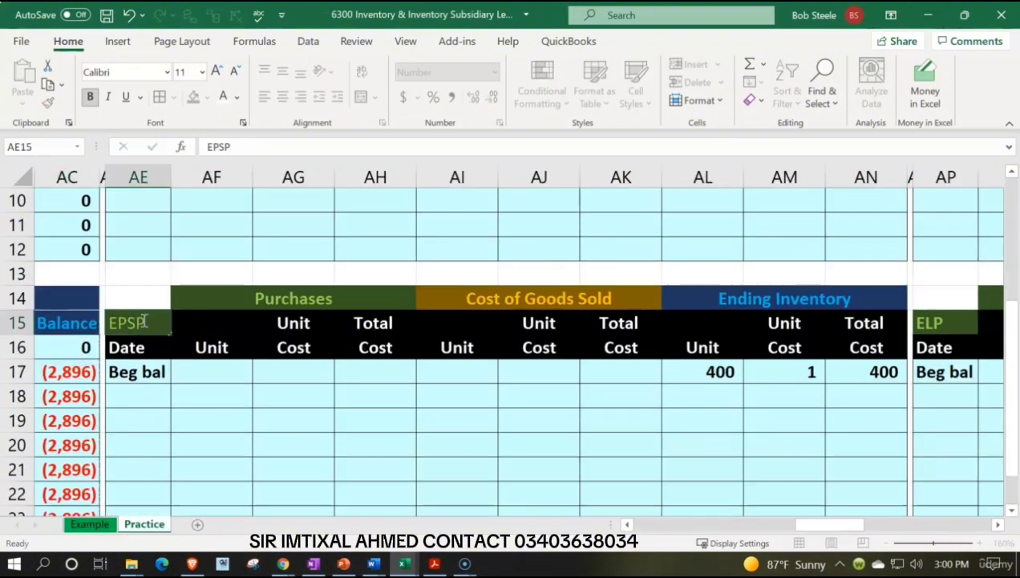
pyautogui.press('Return')
# Select the Ending Inventory unit cell AL17 and look up EPSP's cost and quantity on hand in the Inventroy Items Worksheet workbook.
pyautogui.press('Down')
pyautogui.press('Right')
pyautogui.press('Right')
pyautogui.press('Right')
pyautogui.press('Right')
pyautogui.press('Right')
pyautogui.press('Right')
pyautogui.press('Right')
pyautogui.press('Right')
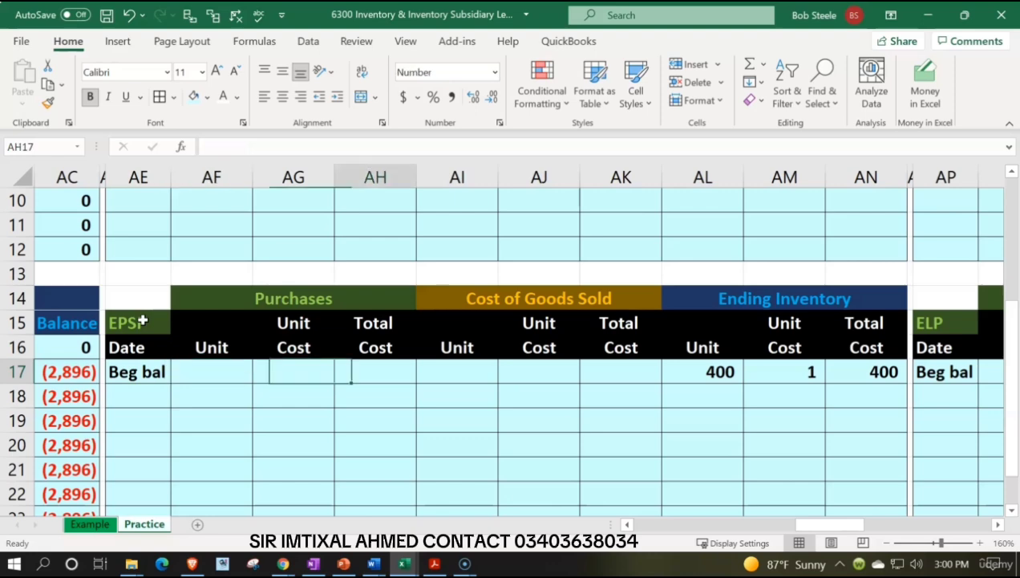
pyautogui.press('Left')
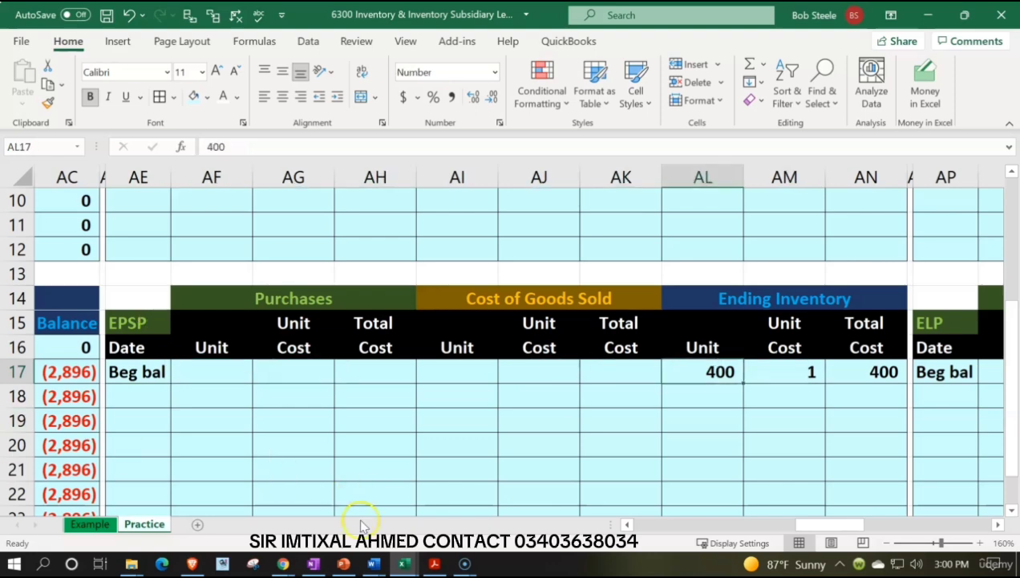
pyautogui.click(648, 482)
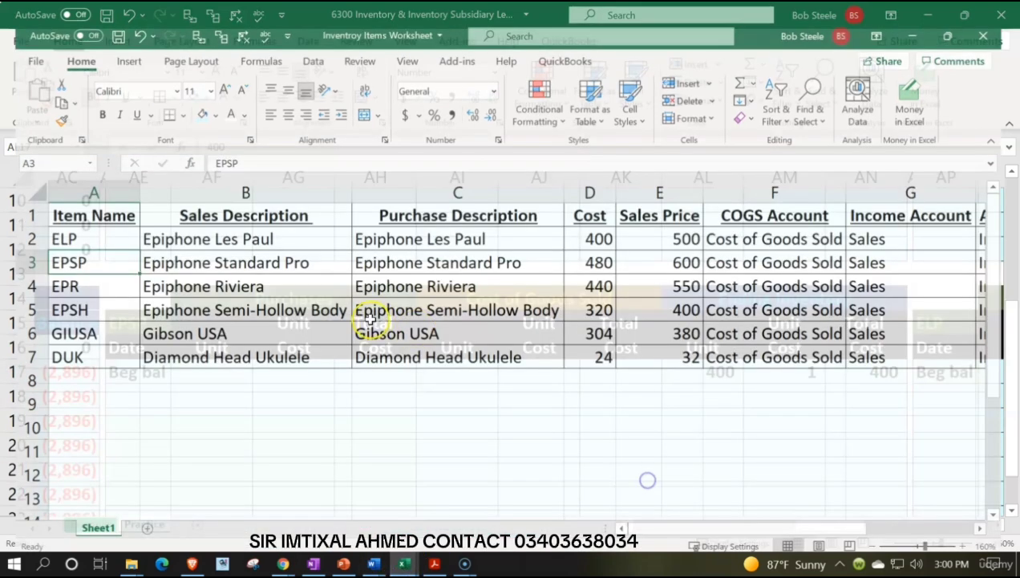
pyautogui.click(251, 247)
pyautogui.press('Right')
pyautogui.press('Right')
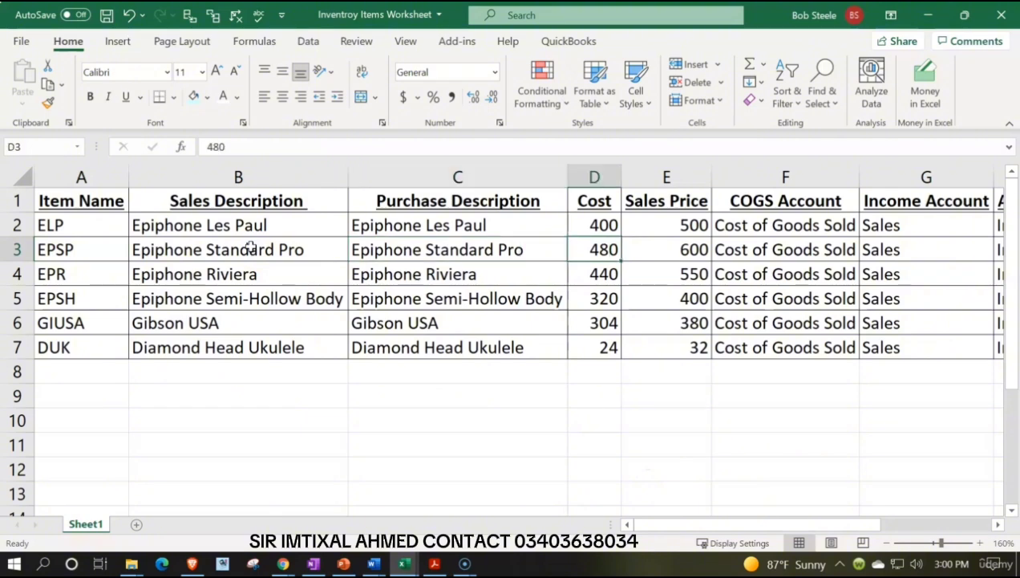
pyautogui.press('Right')
pyautogui.press('Right')
pyautogui.press('Right')
pyautogui.press('Right')
pyautogui.press('Right')
pyautogui.press('Right')
pyautogui.press('Right')
pyautogui.press('Right')
pyautogui.press('Right')
pyautogui.press('Right')
pyautogui.press('Right')
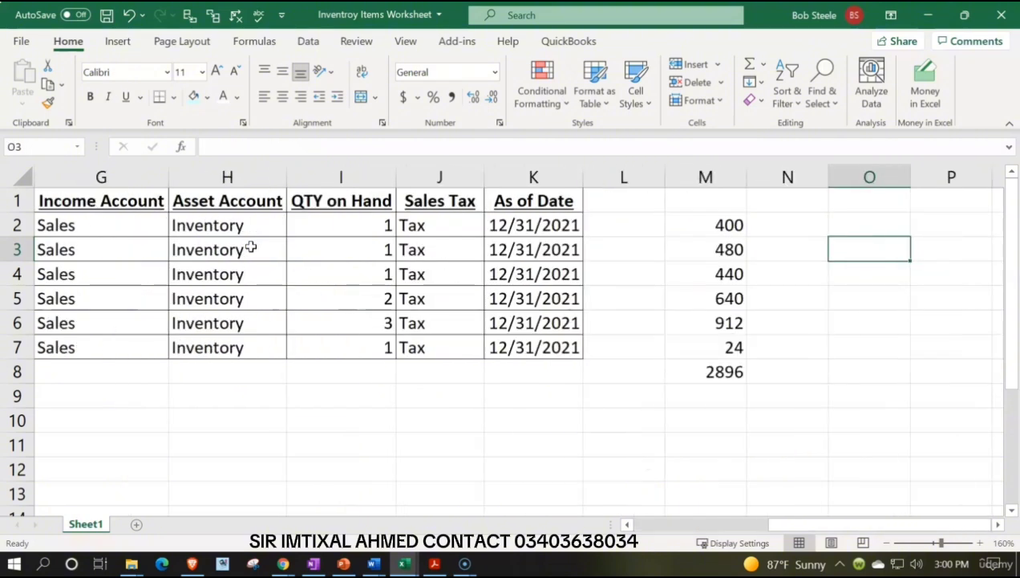
pyautogui.press('Left')
pyautogui.press('Left')
pyautogui.press('Left')
pyautogui.press('Left')
pyautogui.press('Left')
pyautogui.press('Left')
pyautogui.press('Left')
pyautogui.press('Left')
pyautogui.press('Left')
pyautogui.press('Left')
pyautogui.press('Left')
pyautogui.press('Left')
pyautogui.press('Left')
pyautogui.press('Left')
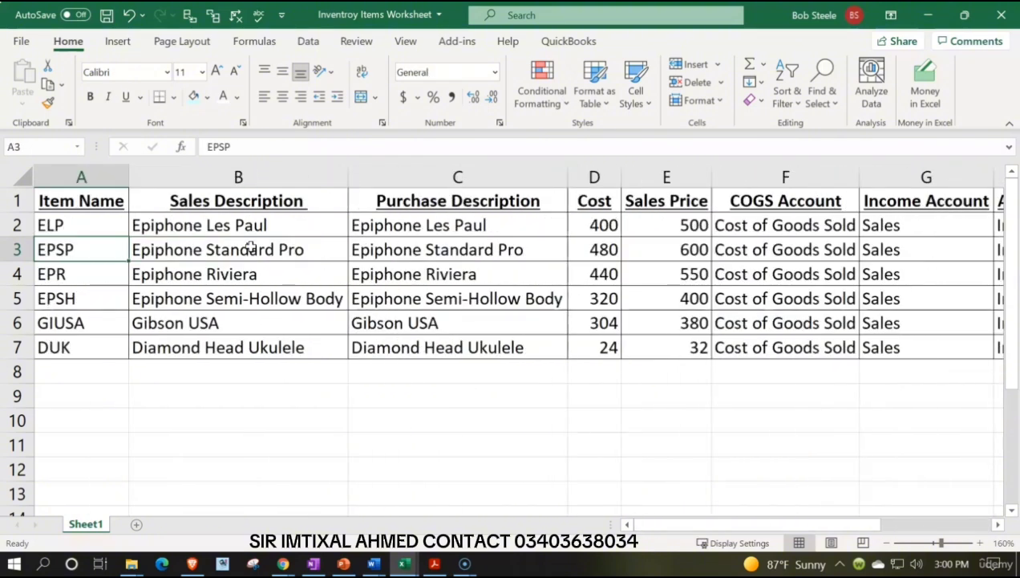
pyautogui.click(927, 14)
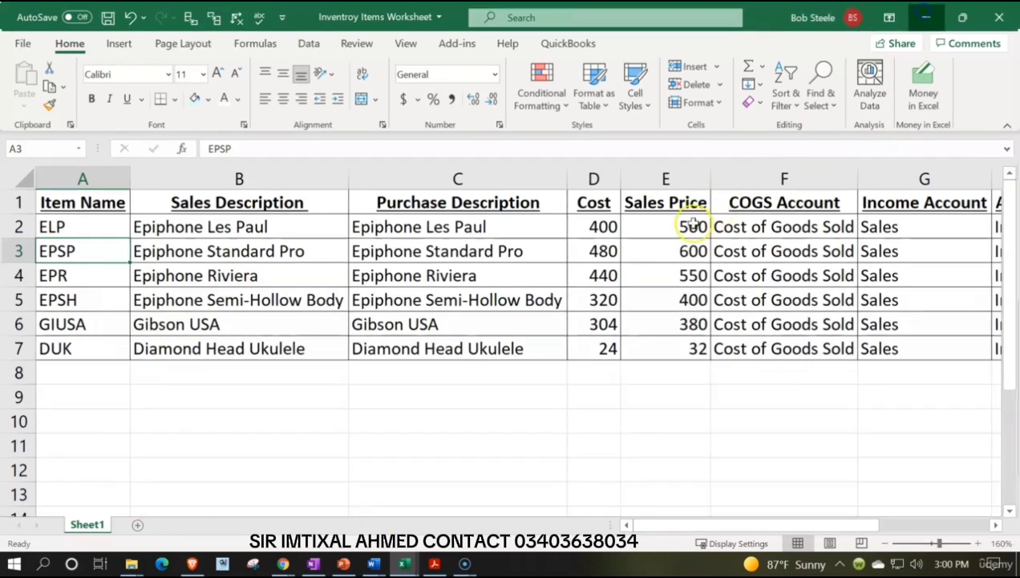
# Enter 480 in AL17 on the EPSP beginning balance row and go to the Ending Inventory columns of the adjacent ledger.
pyautogui.write('480')
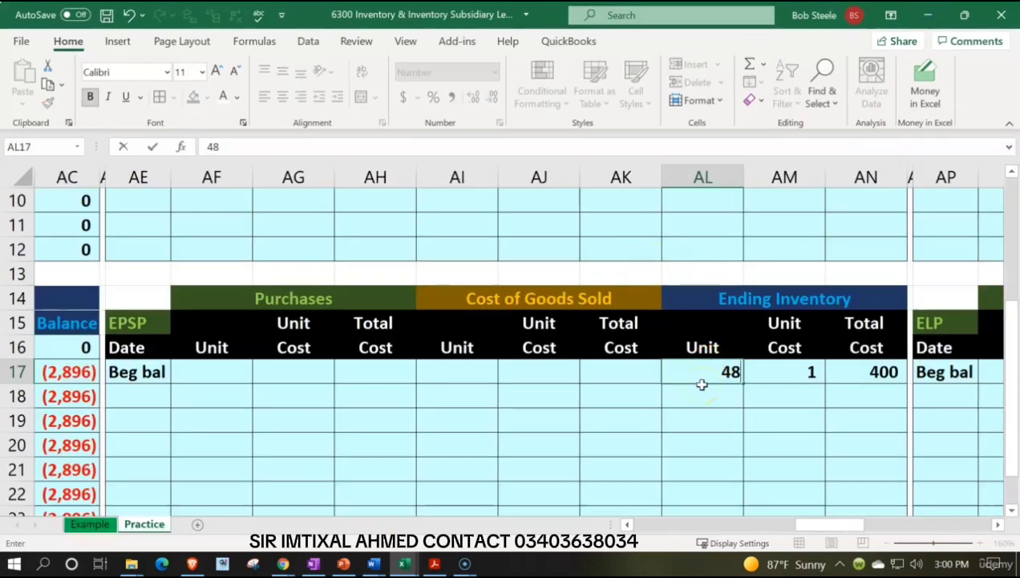
pyautogui.press('Return')
pyautogui.press('Right')
pyautogui.press('Right')
pyautogui.press('Right')
pyautogui.press('Right')
pyautogui.press('Right')
pyautogui.press('Right')
pyautogui.press('Right')
pyautogui.press('Right')
pyautogui.press('Right')
pyautogui.press('Right')
pyautogui.press('Right')
pyautogui.press('Right')
pyautogui.press('Right')
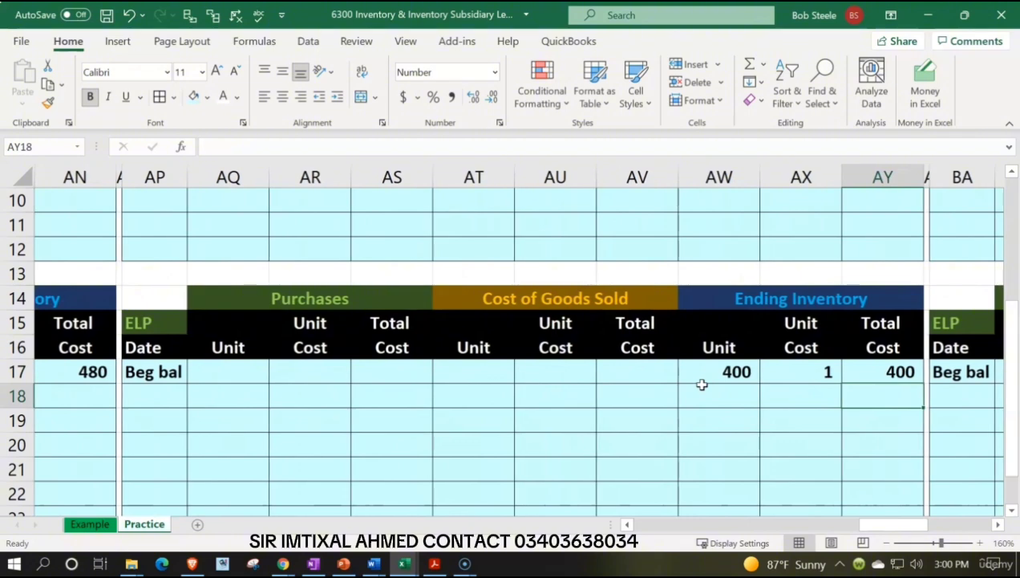
# Check the third item's name in the Inventroy Items Worksheet workbook and enter EPR as the upper ledger's item name in AP3.
pyautogui.scroll(3, 702, 385)
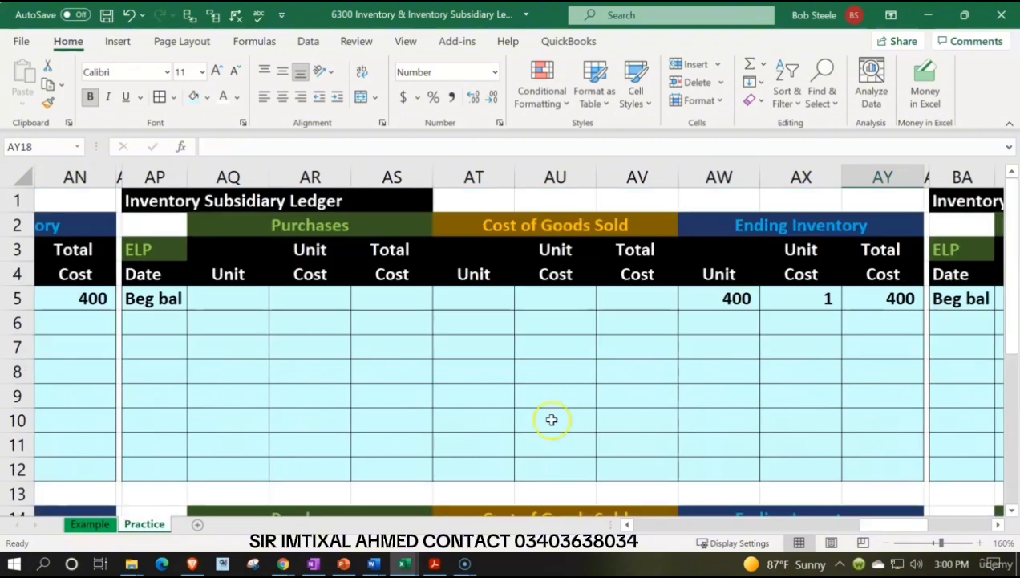
pyautogui.click(405, 564)
pyautogui.click(613, 494)
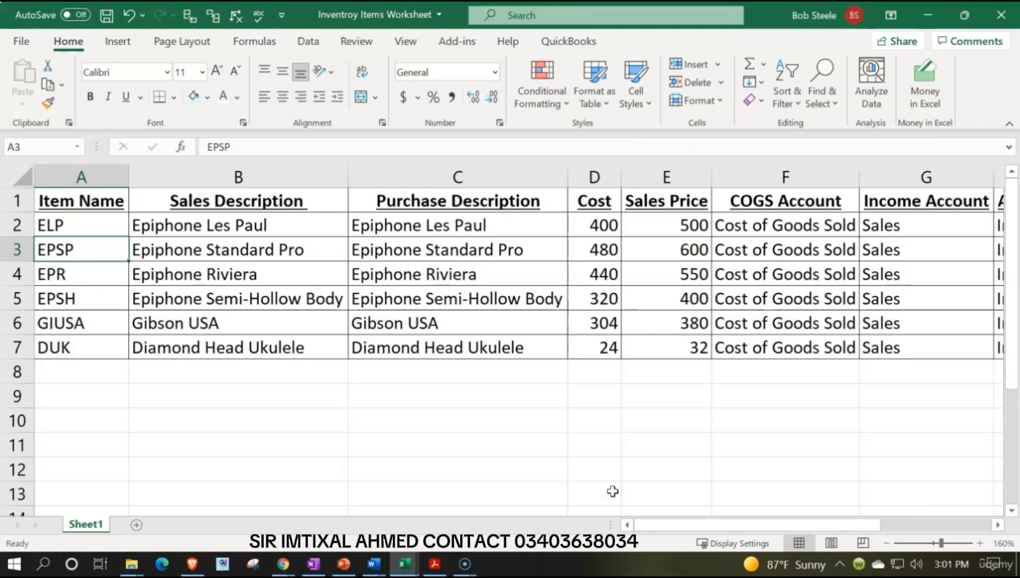
pyautogui.click(928, 17)
pyautogui.click(156, 250)
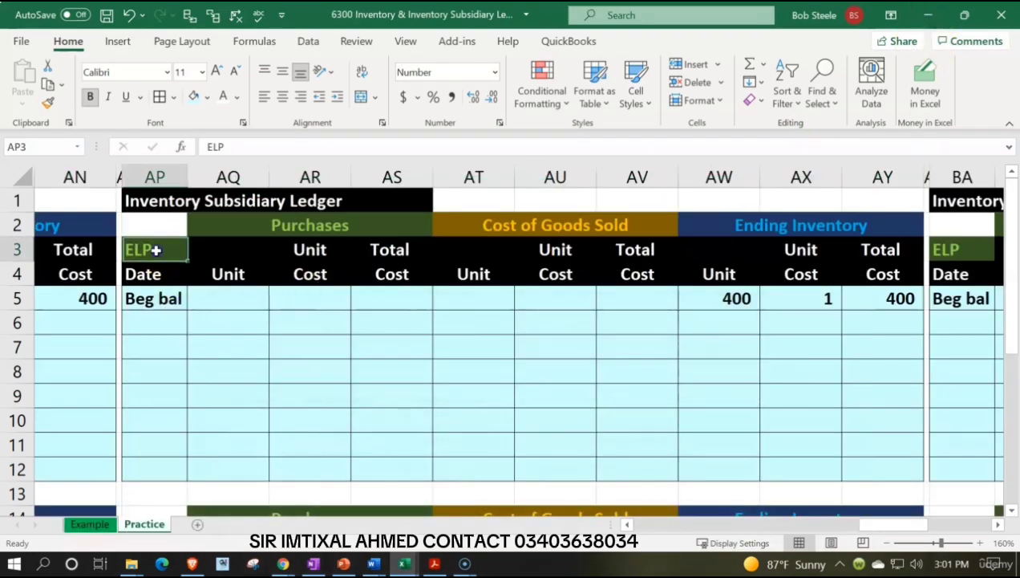
pyautogui.write('P')
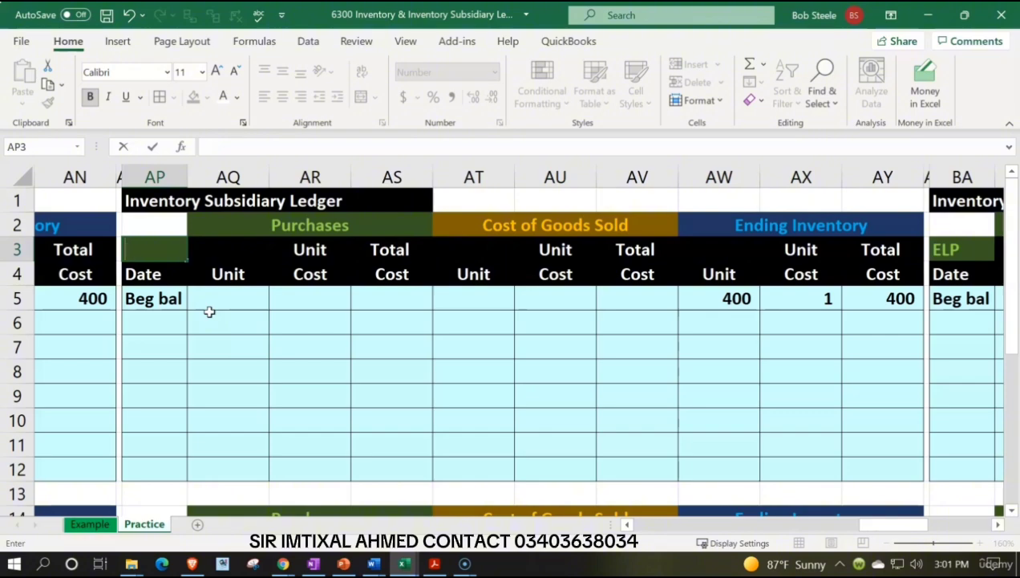
pyautogui.write('R')
pyautogui.press('Return')
pyautogui.press('Return')
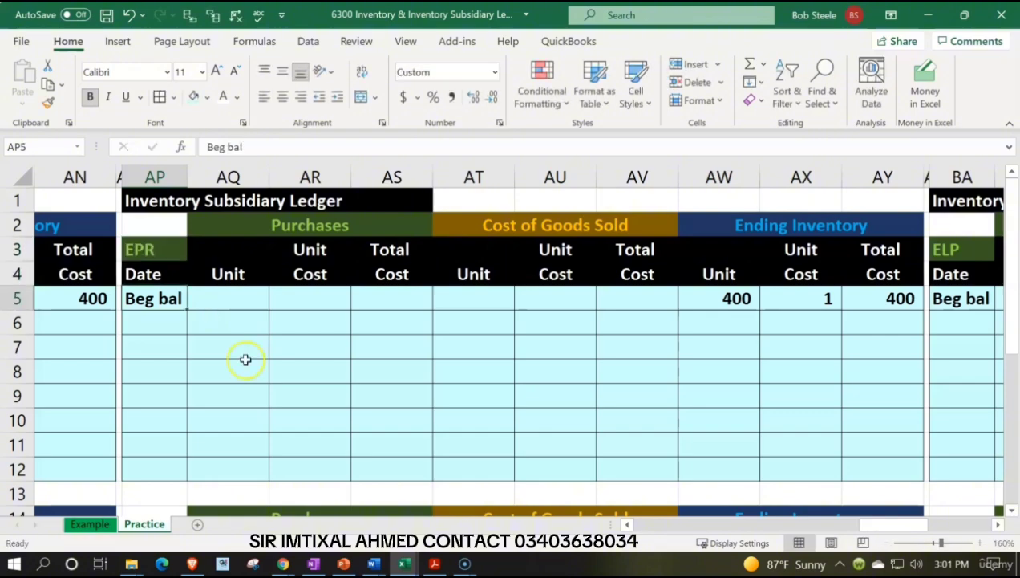
# Look up EPR's cost and quantity on hand in the Inventroy Items Worksheet workbook.
pyautogui.moveTo(417, 563)
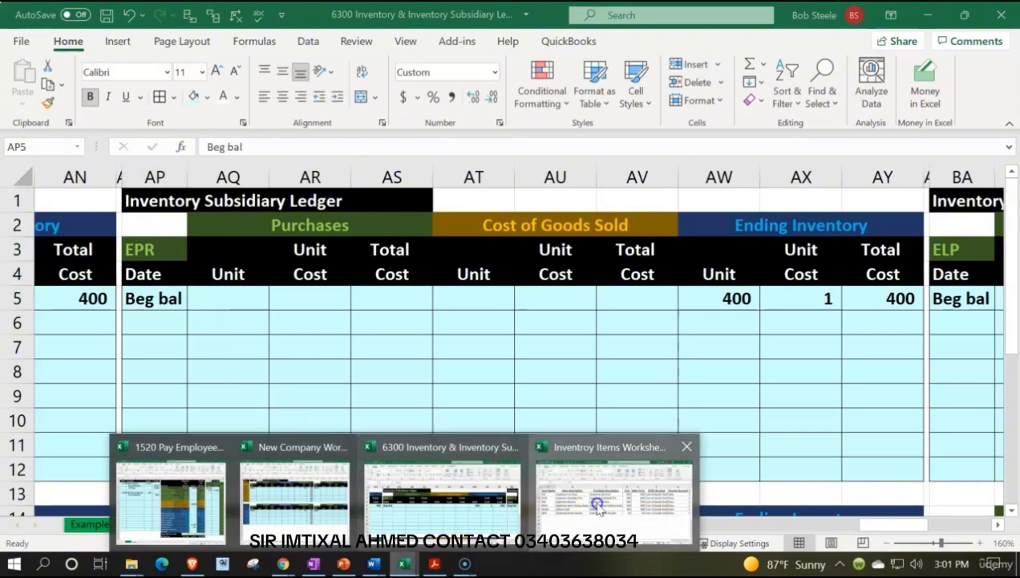
pyautogui.click(597, 503)
pyautogui.click(259, 274)
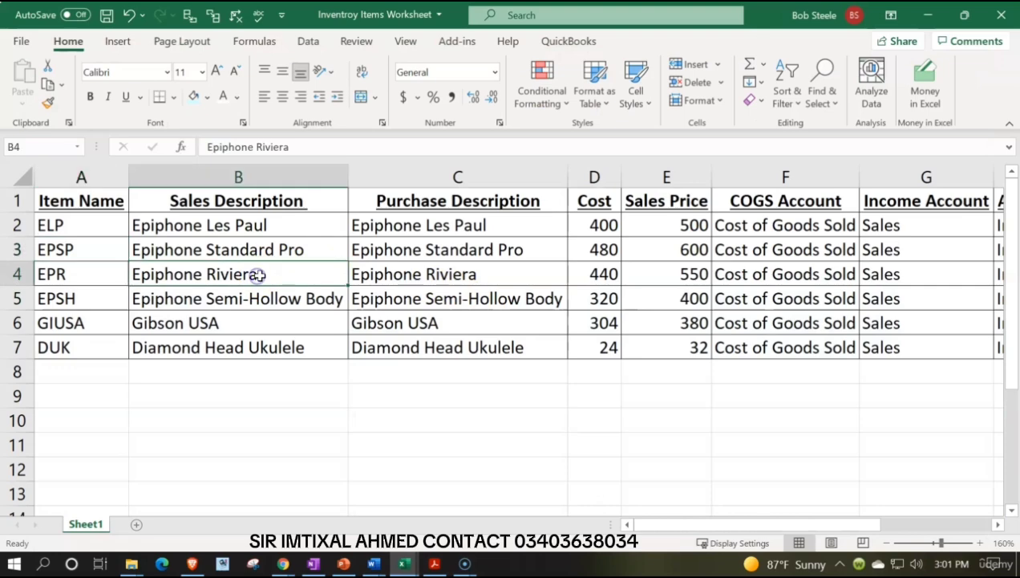
pyautogui.press('Right')
pyautogui.press('Right')
pyautogui.press('Right')
pyautogui.press('Right')
pyautogui.press('Right')
pyautogui.press('Right')
pyautogui.press('Right')
pyautogui.press('Right')
pyautogui.press('Right')
pyautogui.press('Right')
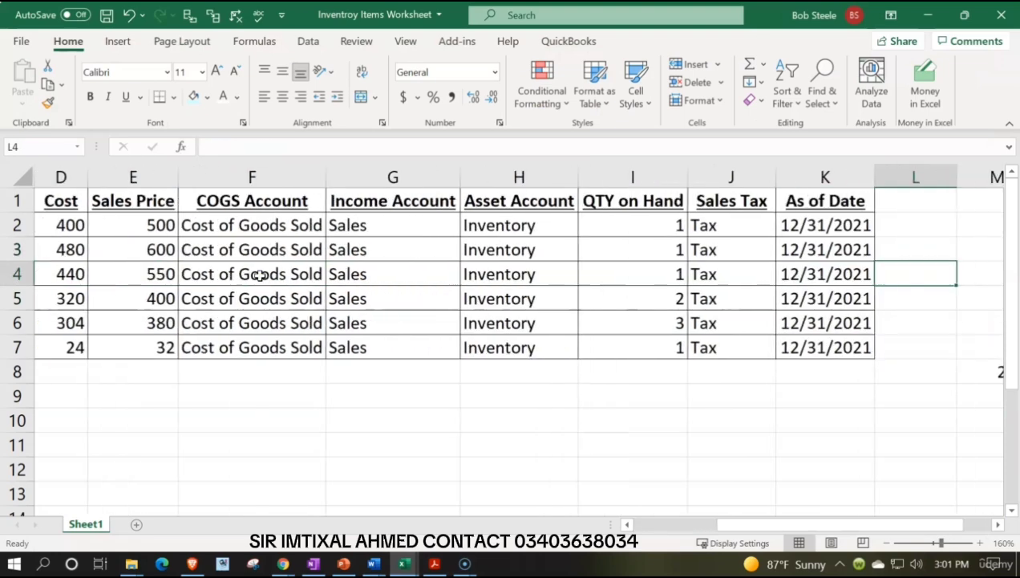
pyautogui.press('Left')
pyautogui.press('Left')
pyautogui.press('Left')
pyautogui.press('Left')
pyautogui.press('Left')
pyautogui.press('Left')
pyautogui.press('Left')
pyautogui.press('Left')
pyautogui.press('Left')
pyautogui.press('Left')
pyautogui.press('Left')
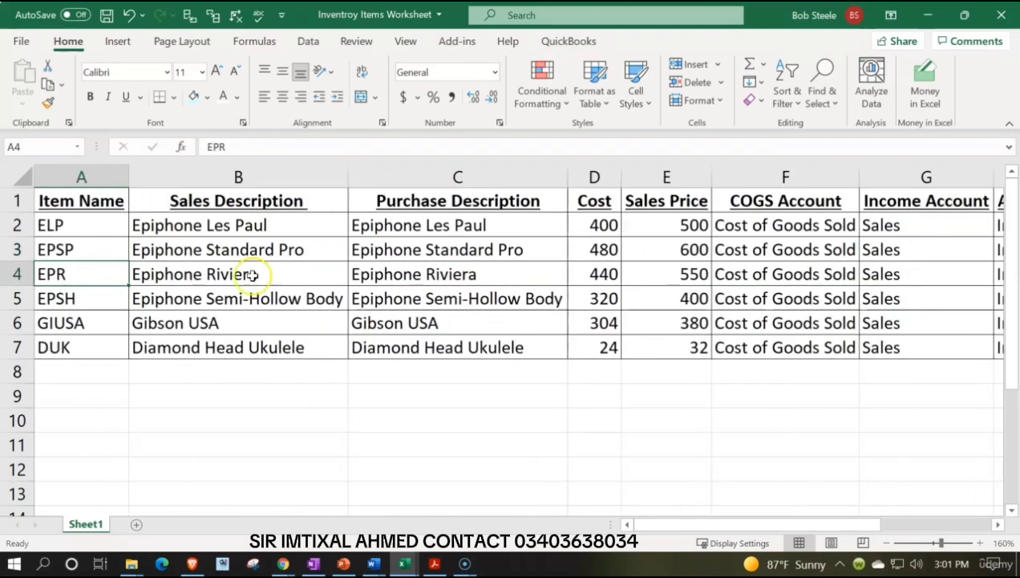
# Return to the ledger workbook and enter 440 in AW5 on the EPR beginning balance row.
pyautogui.click(927, 15)
pyautogui.click(736, 303)
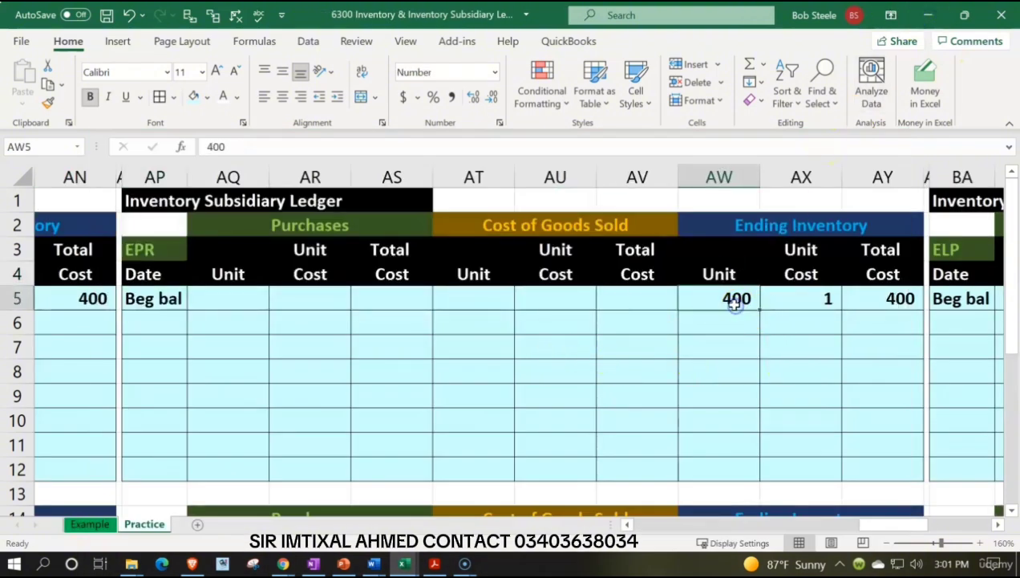
pyautogui.write('440')
pyautogui.press('Return')
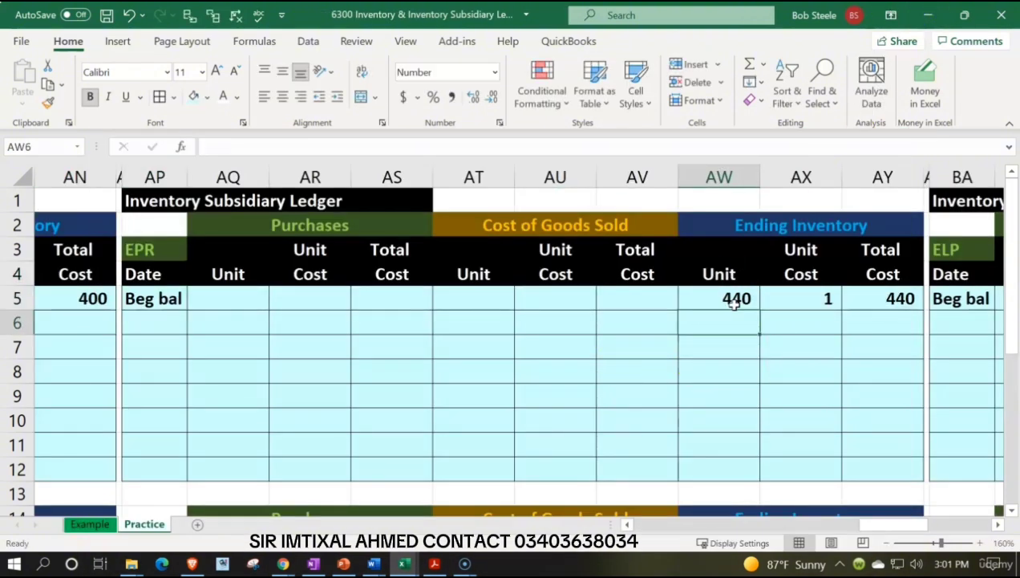
# Check the fourth item's name in the Inventroy Items Worksheet workbook for the ledger below EPR.
pyautogui.scroll(-4, 702, 345)
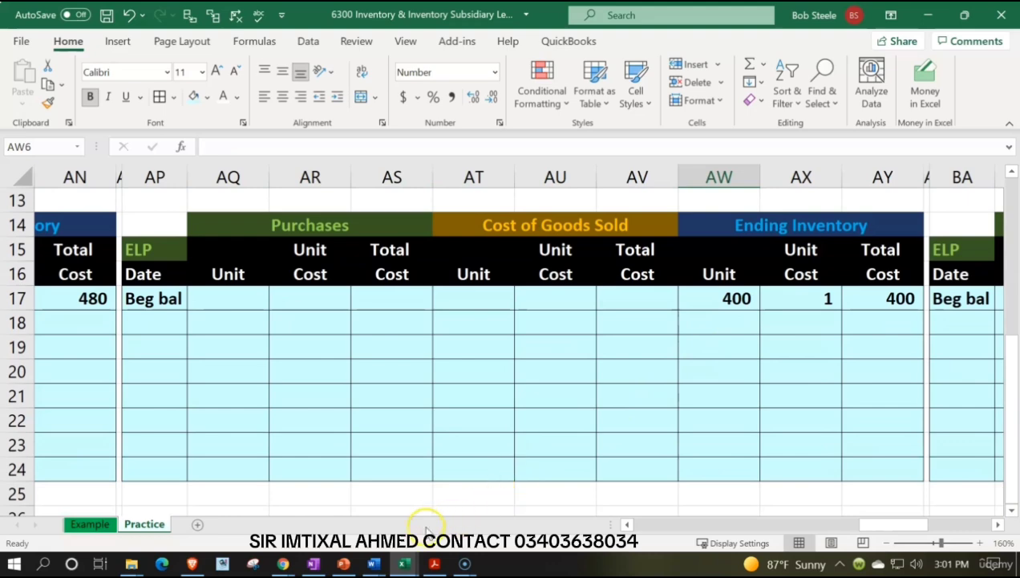
pyautogui.moveTo(404, 563)
pyautogui.click(600, 502)
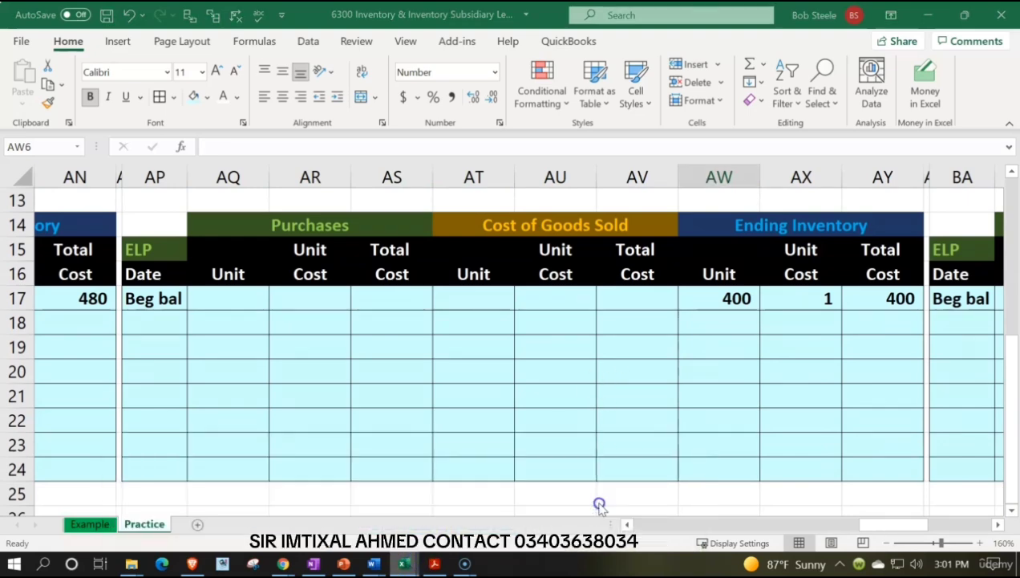
pyautogui.click(84, 298)
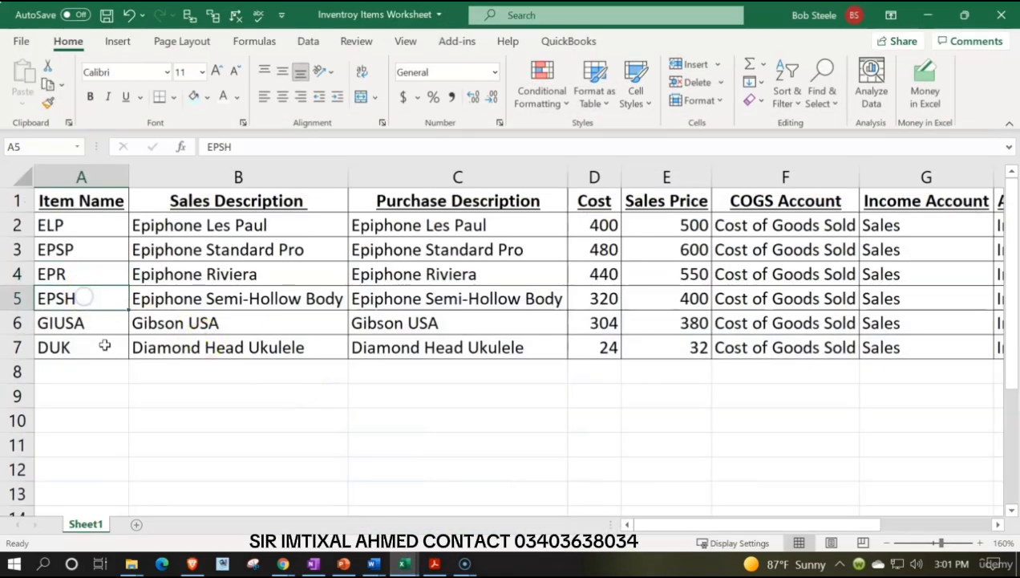
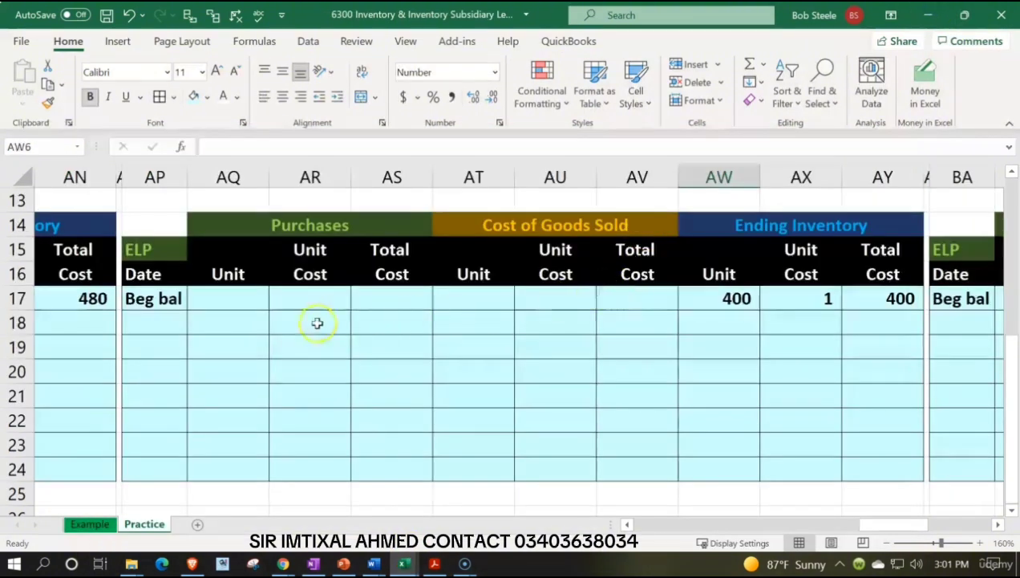
# Return to the ledger workbook and enter EPSH as the item name in AP15 of the ledger below EPR.
pyautogui.click(317, 323)
pyautogui.scroll(-3, 317, 323)
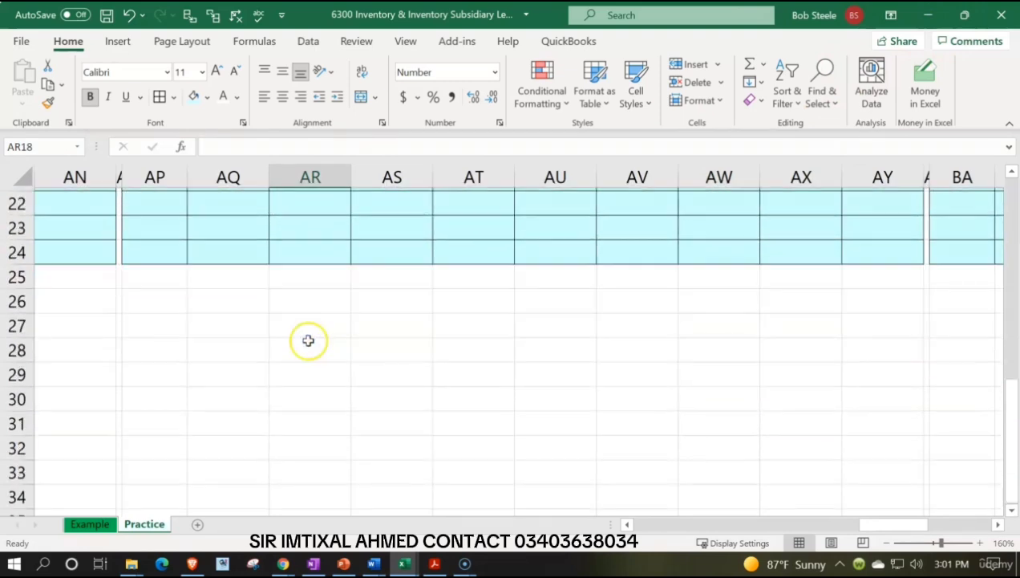
pyautogui.scroll(3, 307, 341)
pyautogui.click(153, 300)
pyautogui.click(156, 245)
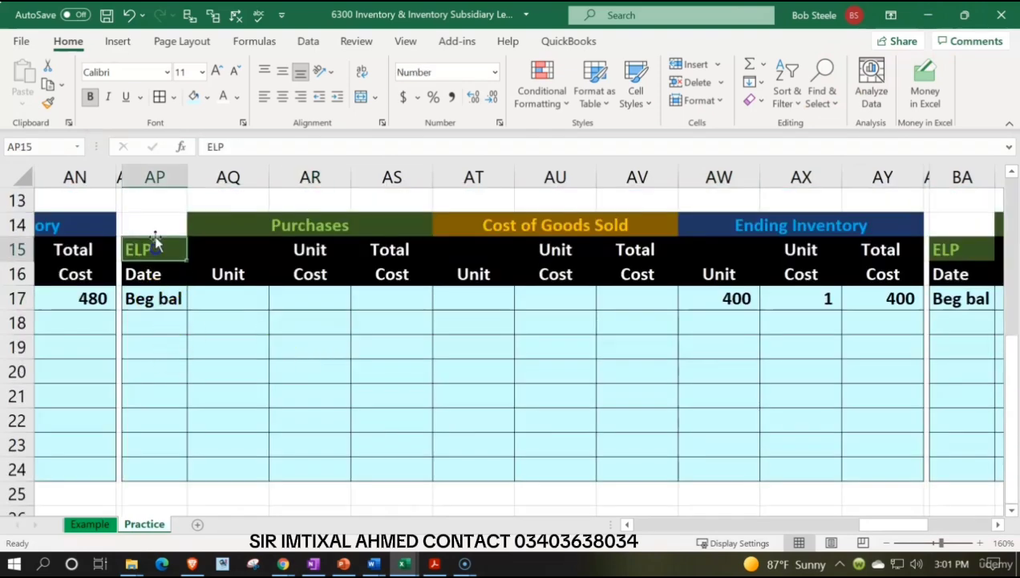
pyautogui.write('EP')
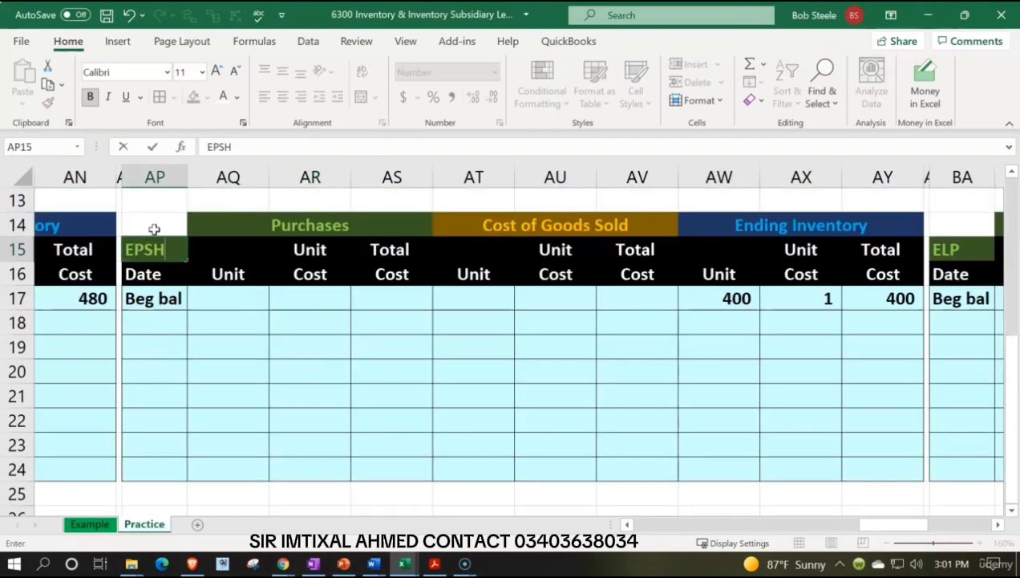
pyautogui.press('Return')
pyautogui.press('Right')
pyautogui.press('Right')
pyautogui.press('Right')
pyautogui.press('Right')
pyautogui.press('Right')
pyautogui.press('Right')
pyautogui.press('Right')
pyautogui.press('Down')
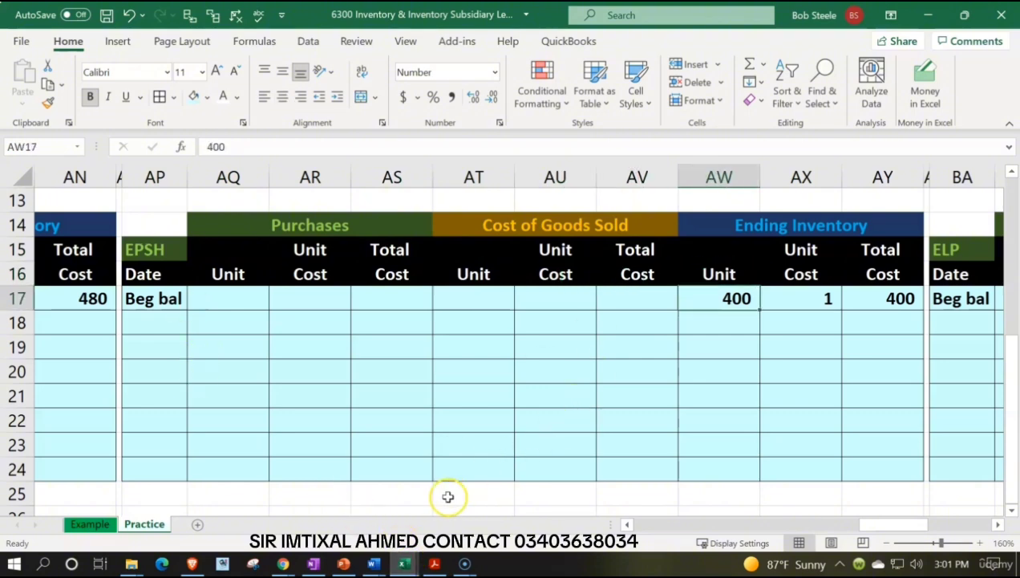
# Look up EPSH's cost and quantity on hand in the Inventroy Items Worksheet workbook.
pyautogui.moveTo(407, 566)
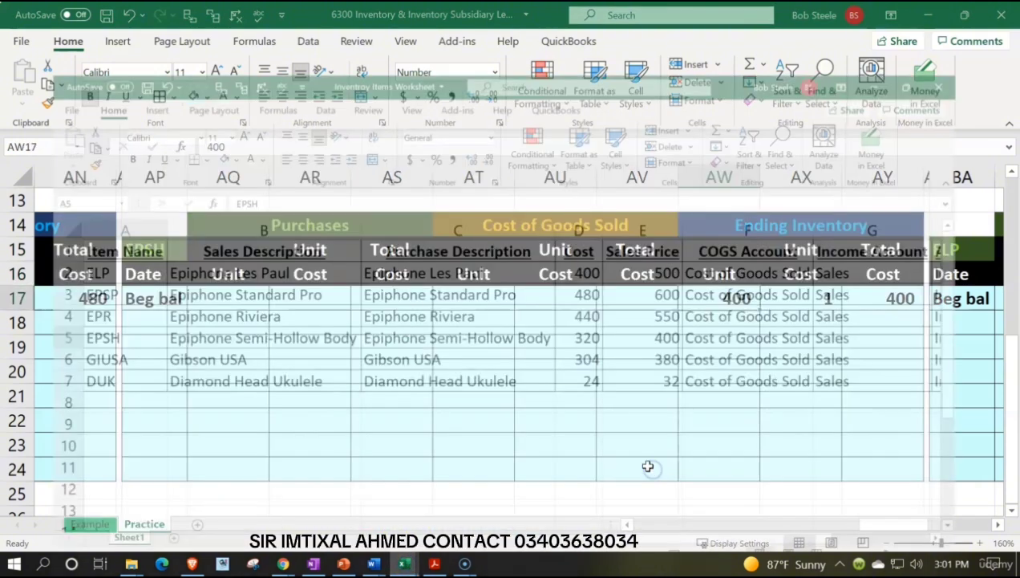
pyautogui.click(647, 472)
pyautogui.click(279, 297)
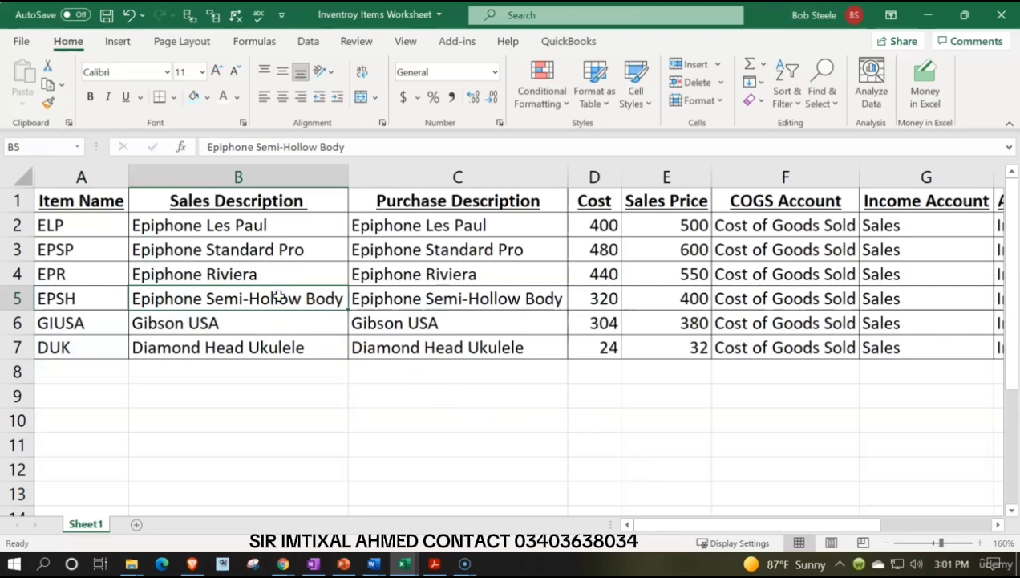
pyautogui.press('Right')
pyautogui.press('Right')
pyautogui.press('Right')
pyautogui.press('Left')
pyautogui.press('Right')
pyautogui.press('Right')
pyautogui.press('Right')
pyautogui.press('Right')
pyautogui.press('Right')
pyautogui.press('Right')
pyautogui.press('Right')
pyautogui.press('Right')
pyautogui.press('Right')
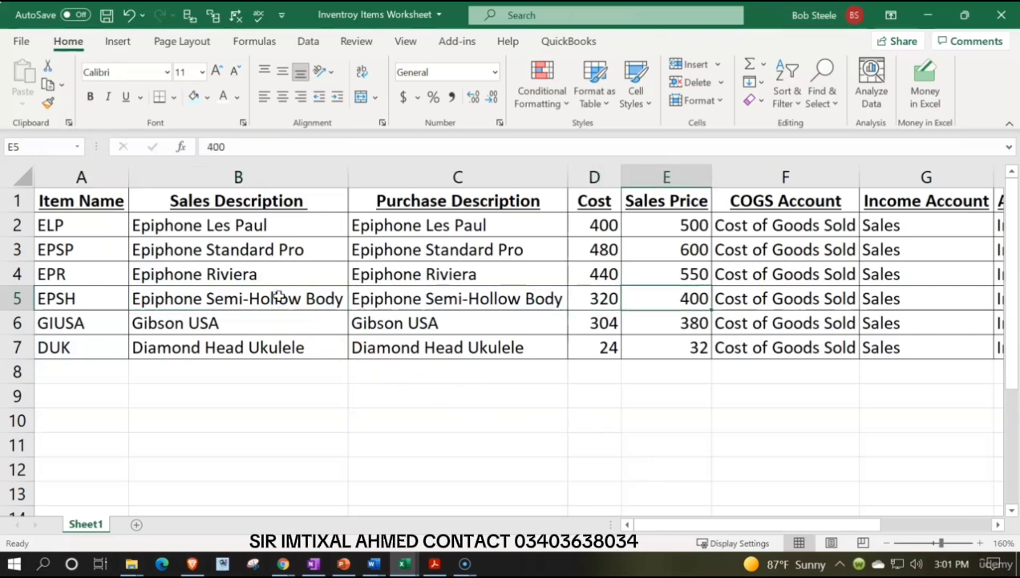
pyautogui.press('Left')
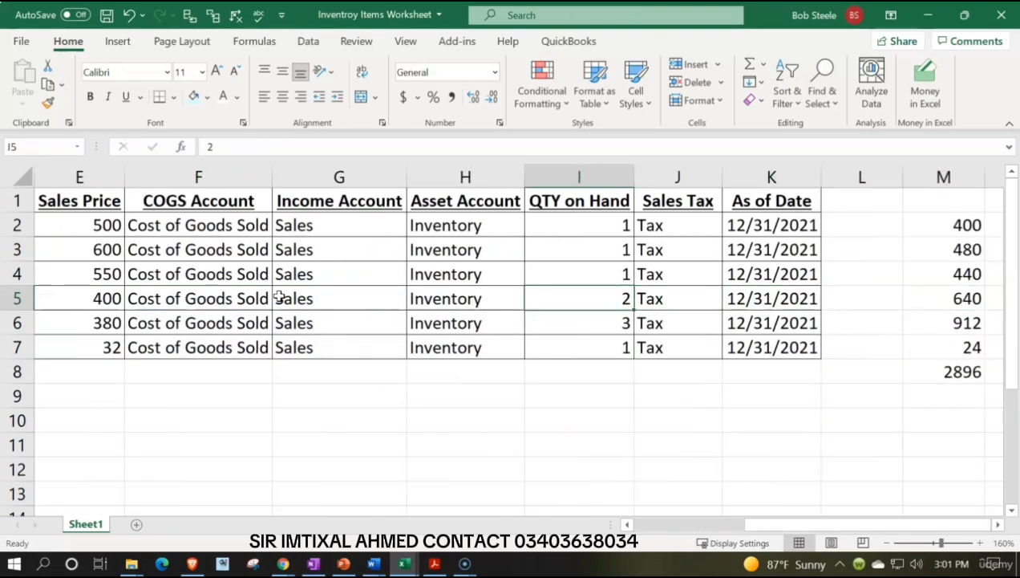
# Return to the ledger workbook and enter 320 in AW17 and 20 in AX17 on the EPSH beginning balance row.
pyautogui.click(929, 15)
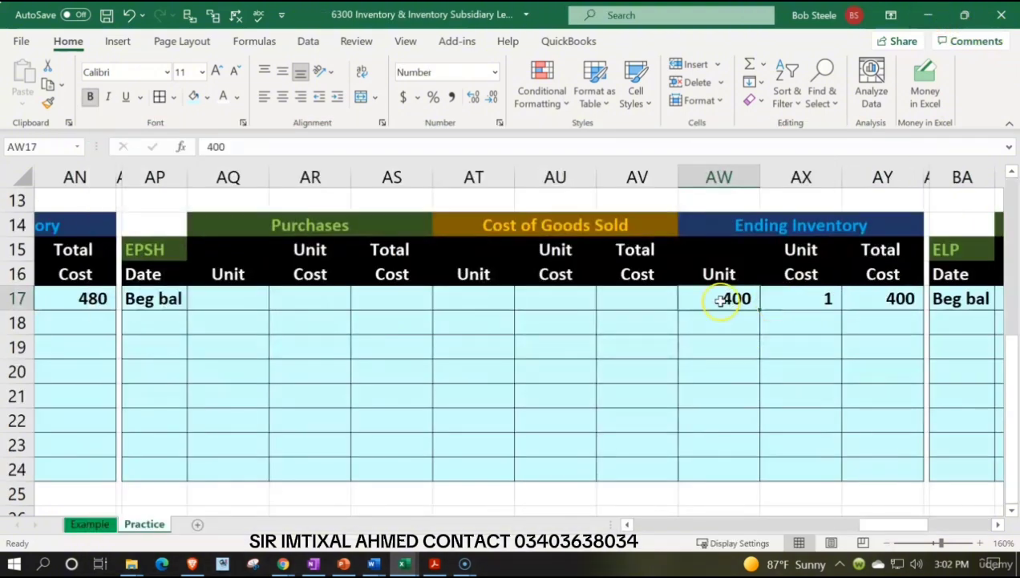
pyautogui.write('320')
pyautogui.press('Tab')
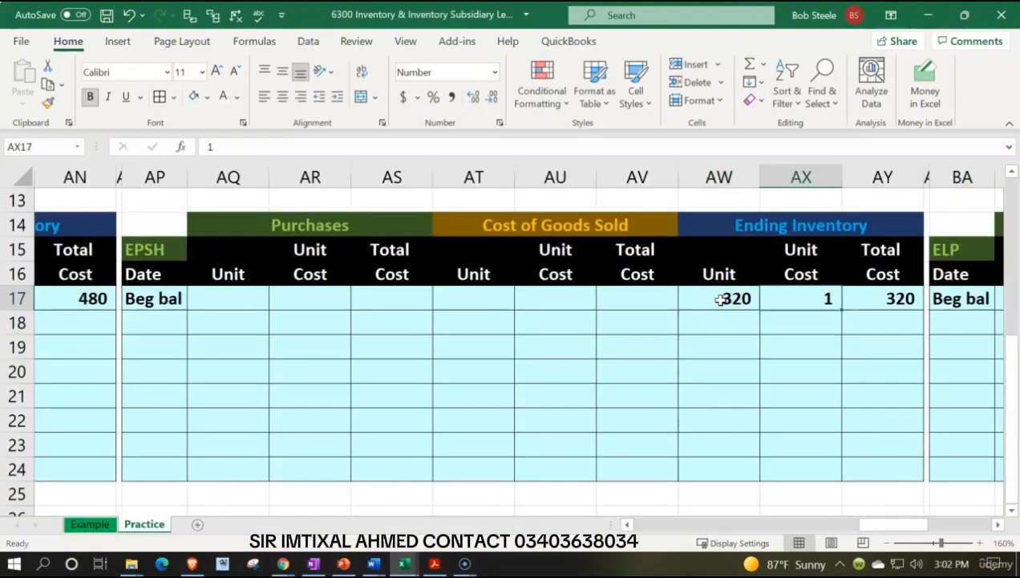
pyautogui.write('20')
pyautogui.press('Return')
# Go to the upper ledger starting in column BA and check the fifth item's name in the Inventroy Items Worksheet workbook.
pyautogui.press('Right')
pyautogui.press('Right')
pyautogui.press('Right')
pyautogui.press('Right')
pyautogui.press('Right')
pyautogui.press('Right')
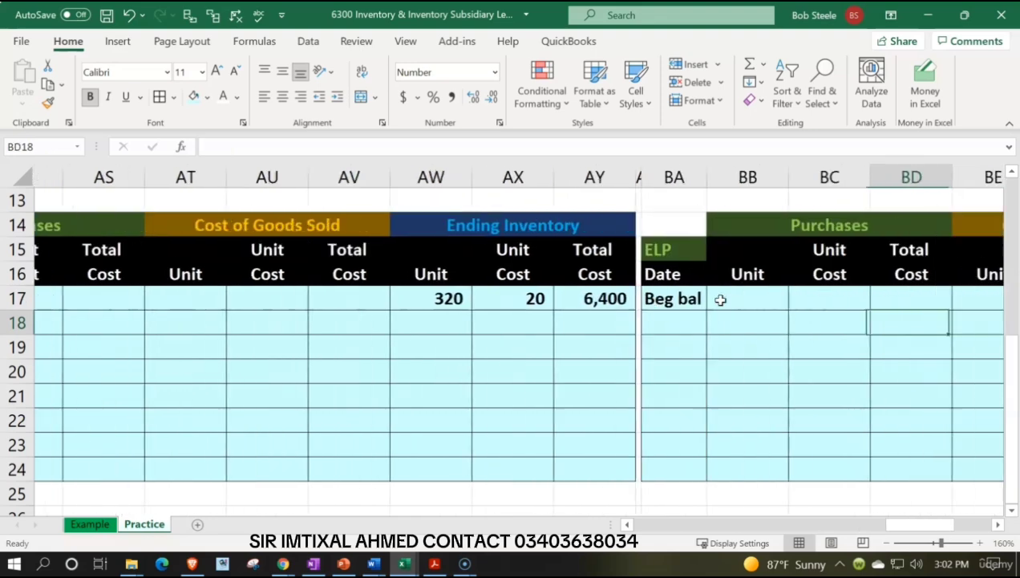
pyautogui.press('Right')
pyautogui.press('Right')
pyautogui.press('Right')
pyautogui.press('Right')
pyautogui.press('Right')
pyautogui.scroll(4, 720, 299)
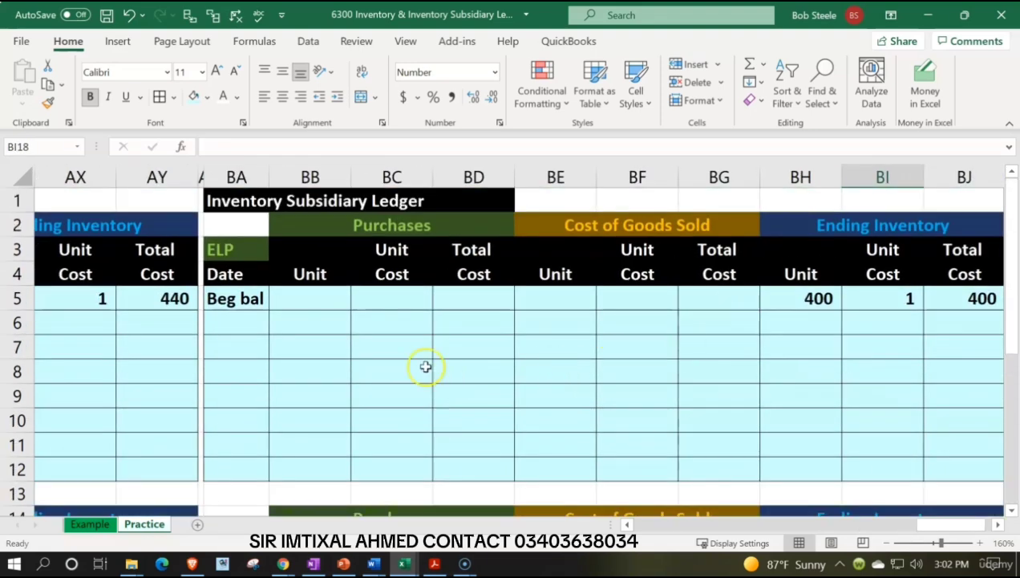
pyautogui.click(293, 304)
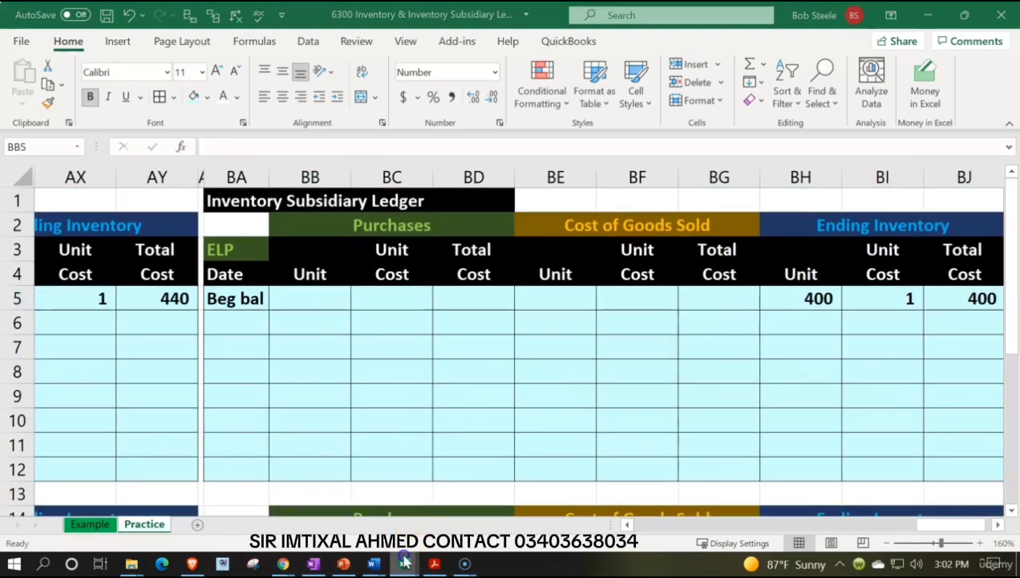
pyautogui.moveTo(404, 563)
pyautogui.click(561, 523)
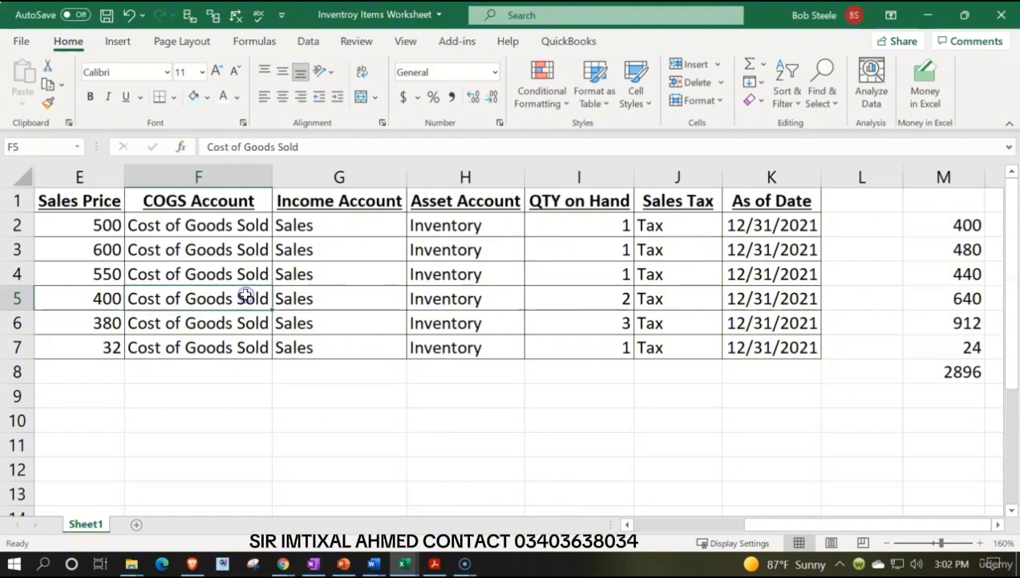
pyautogui.press('Left')
pyautogui.press('Home')
pyautogui.press('Down')
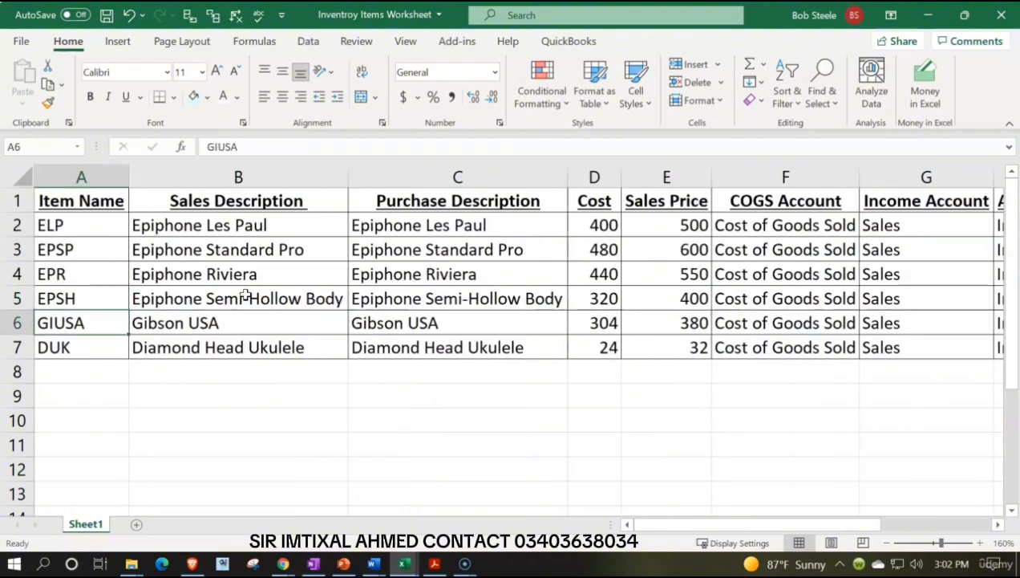
pyautogui.press('Right')
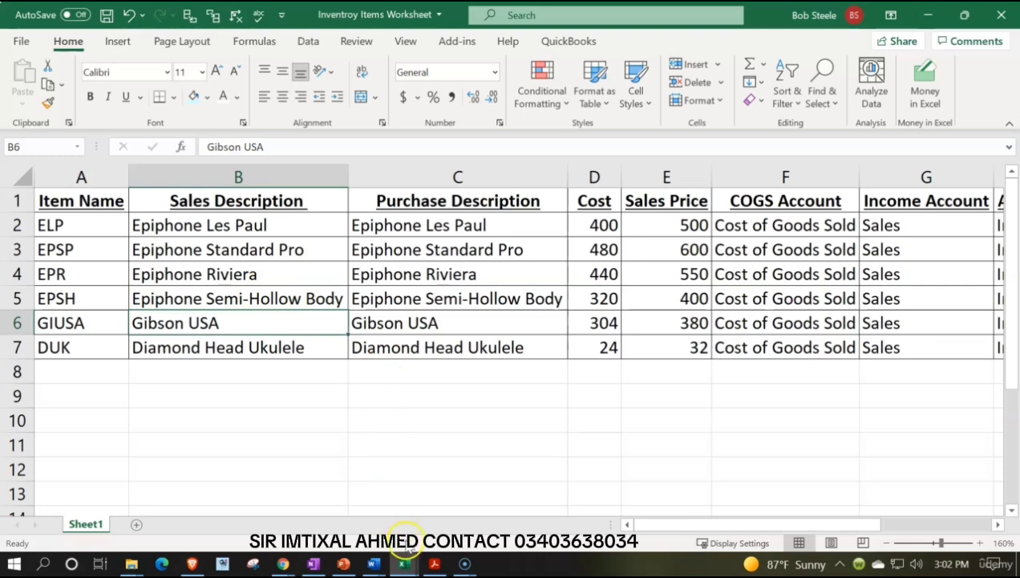
# Return to the ledger workbook and enter GIUSA as the upper ledger's item name in BA3.
pyautogui.click(929, 14)
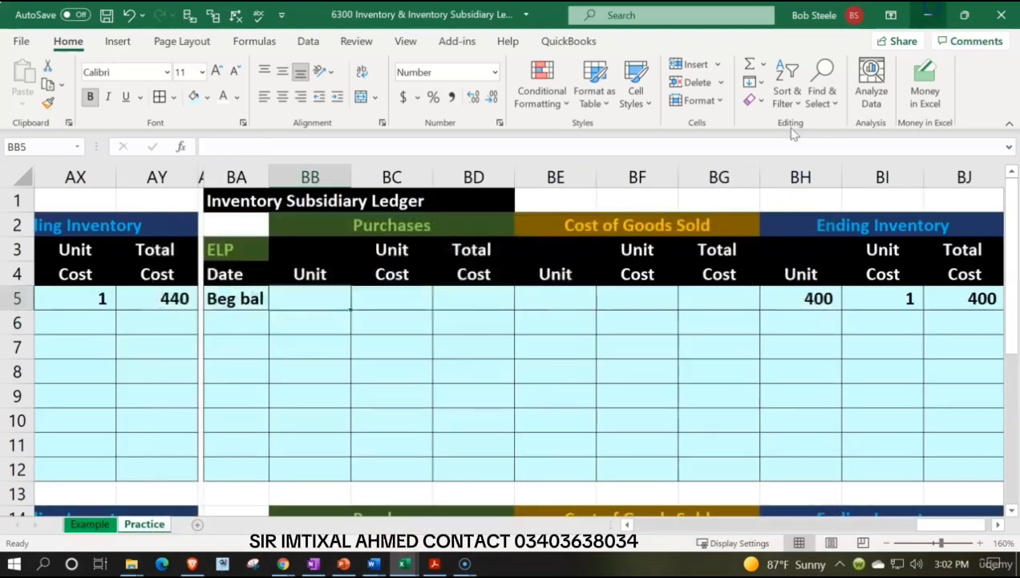
pyautogui.click(242, 257)
pyautogui.write('GIUSI')
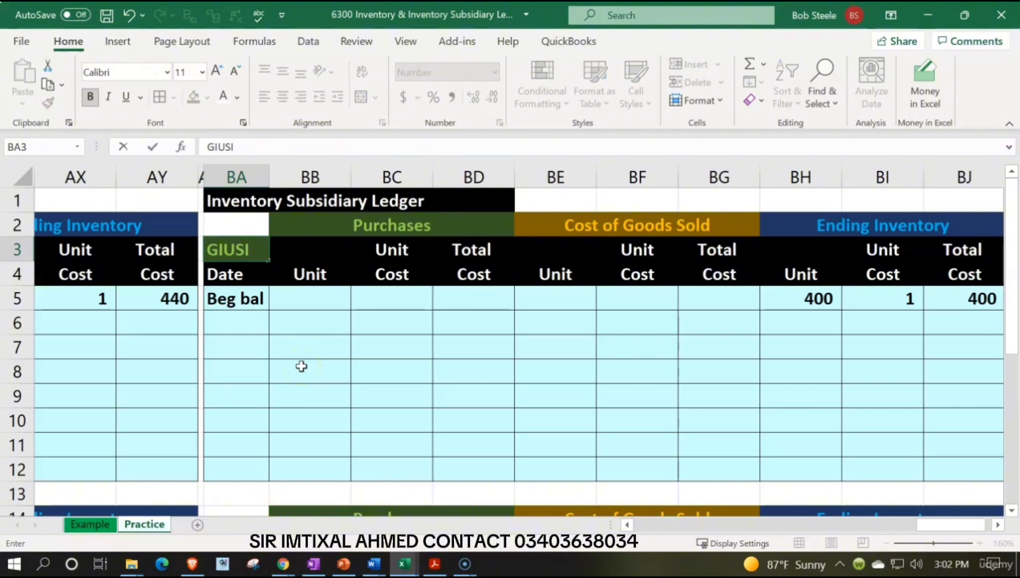
pyautogui.press('Return')
pyautogui.press('Down')
pyautogui.press('Right')
pyautogui.press('Right')
pyautogui.press('Right')
pyautogui.press('Right')
pyautogui.press('Right')
pyautogui.press('Right')
pyautogui.press('Right')
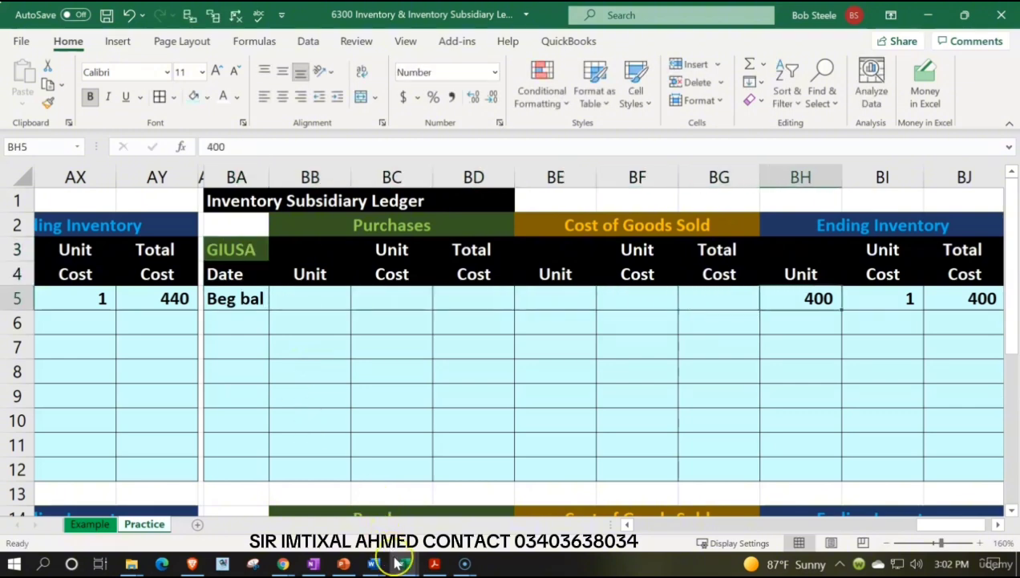
# Look up GIUSA's cost and quantity on hand in the Inventroy Items Worksheet workbook.
pyautogui.moveTo(404, 564)
pyautogui.click(581, 474)
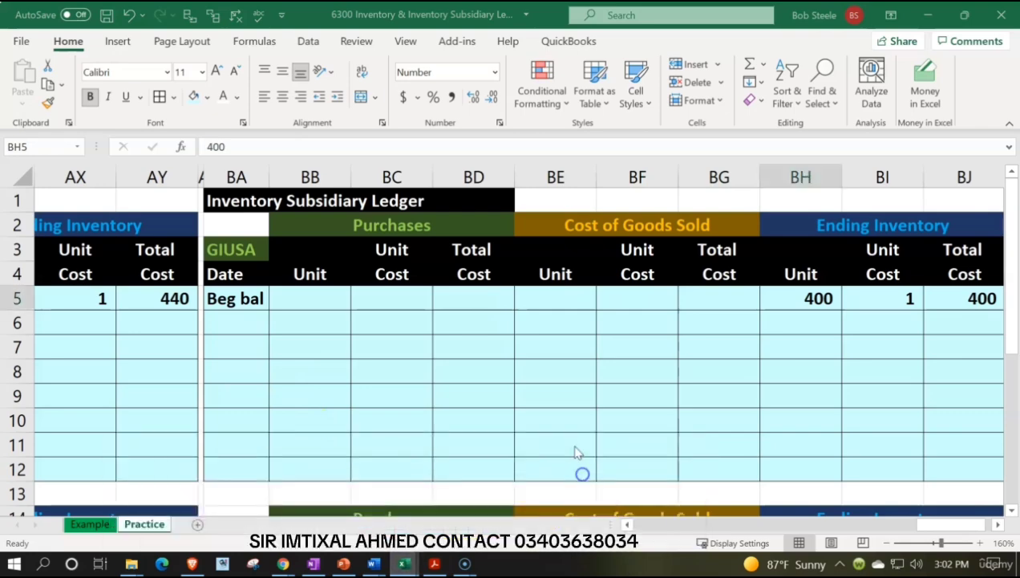
pyautogui.click(504, 321)
pyautogui.press('Right')
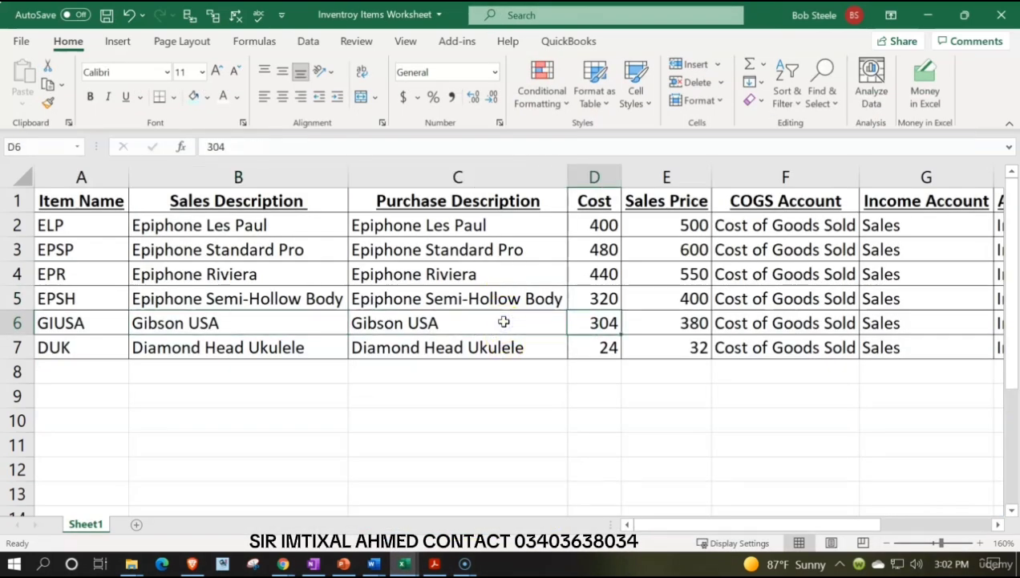
pyautogui.press('Right')
pyautogui.press('Left')
pyautogui.press('Right')
pyautogui.press('Right')
pyautogui.press('Right')
pyautogui.press('Right')
pyautogui.press('Right')
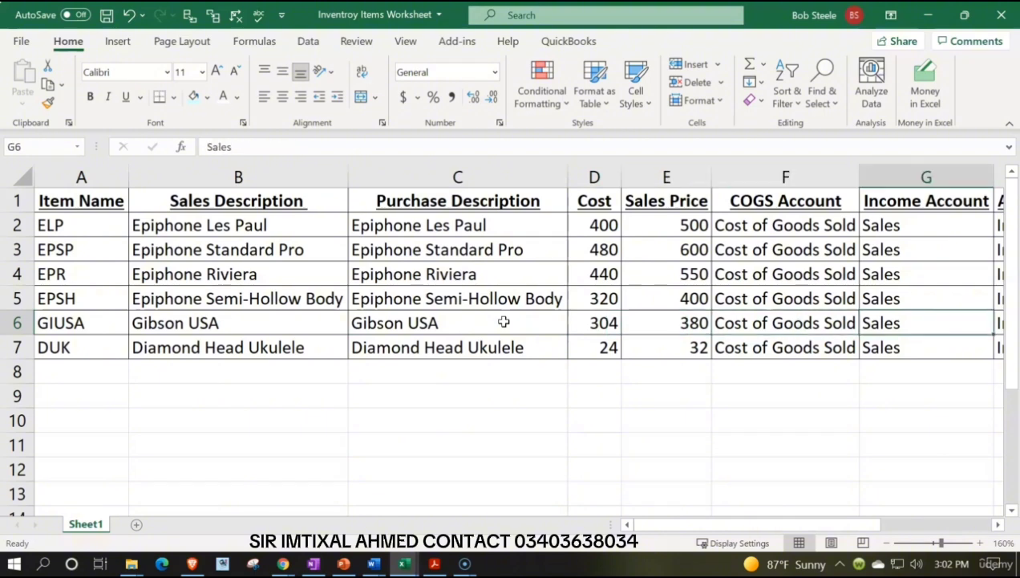
pyautogui.press('Right')
pyautogui.press('Right')
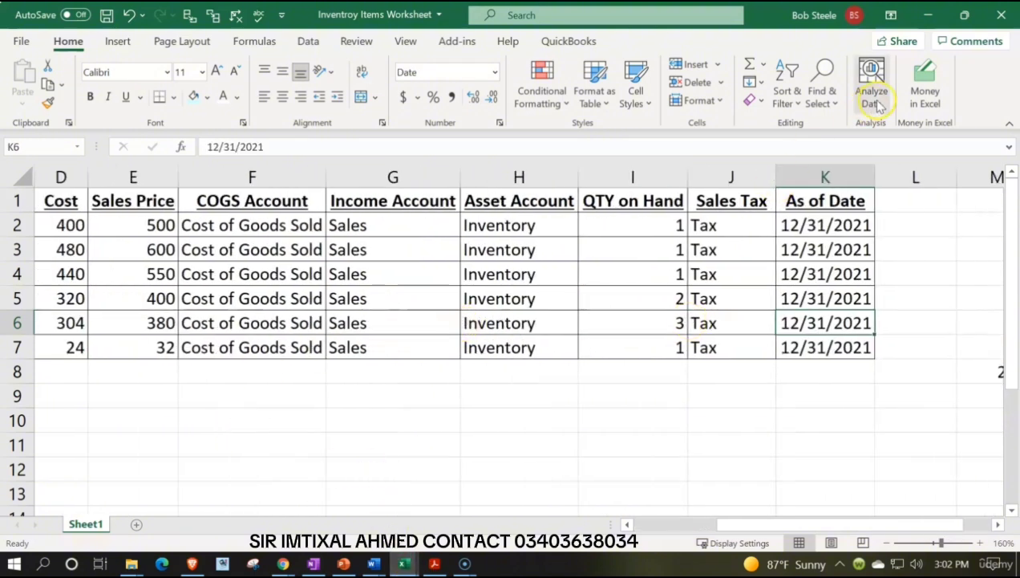
# Return to the ledger workbook and enter 304 in BH5 and 3 in BI5 on the GIUSA beginning balance row.
pyautogui.click(926, 15)
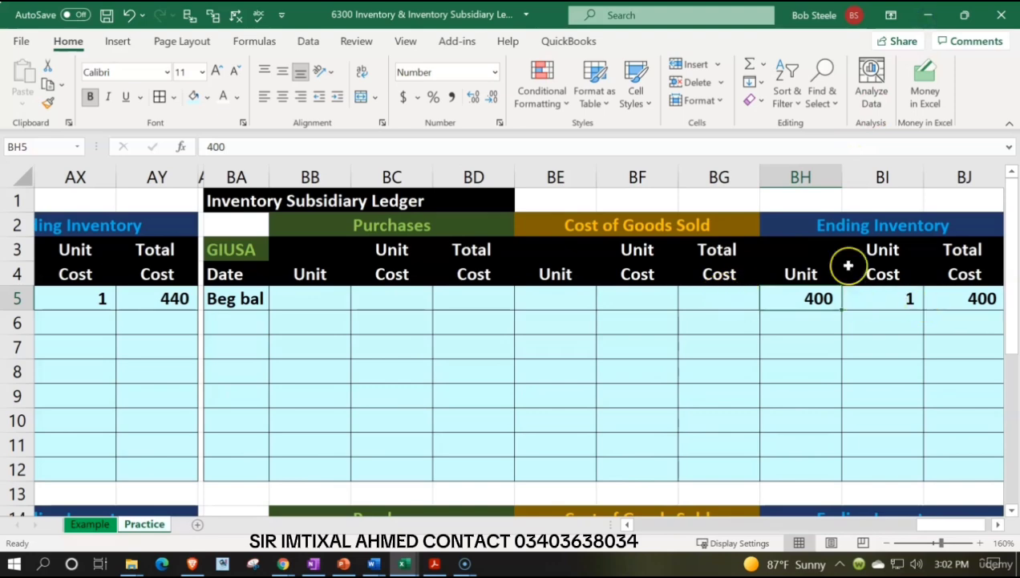
pyautogui.write('304')
pyautogui.press('Tab')
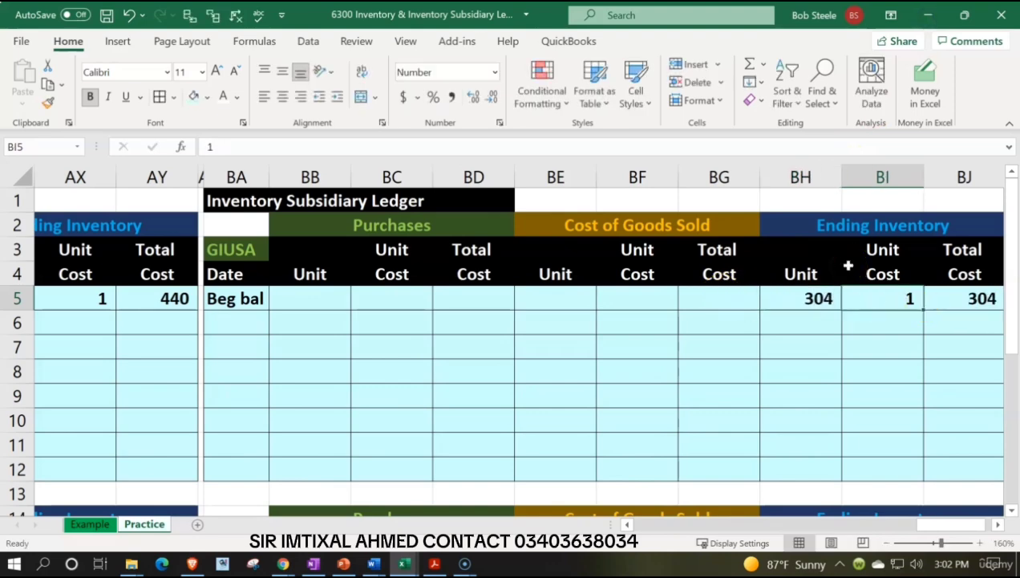
pyautogui.write('3')
pyautogui.press('Return')
pyautogui.press('Return')
# Go to the ledger below GIUSA and check the sixth item's name in the Inventroy Items Worksheet workbook.
pyautogui.press('Down')
pyautogui.press('Down')
pyautogui.press('Down')
pyautogui.press('Down')
pyautogui.press('Down')
pyautogui.press('Down')
pyautogui.press('Down')
pyautogui.press('Down')
pyautogui.press('Down')
pyautogui.press('Down')
pyautogui.press('Down')
pyautogui.press('Down')
pyautogui.press('Down')
pyautogui.press('Down')
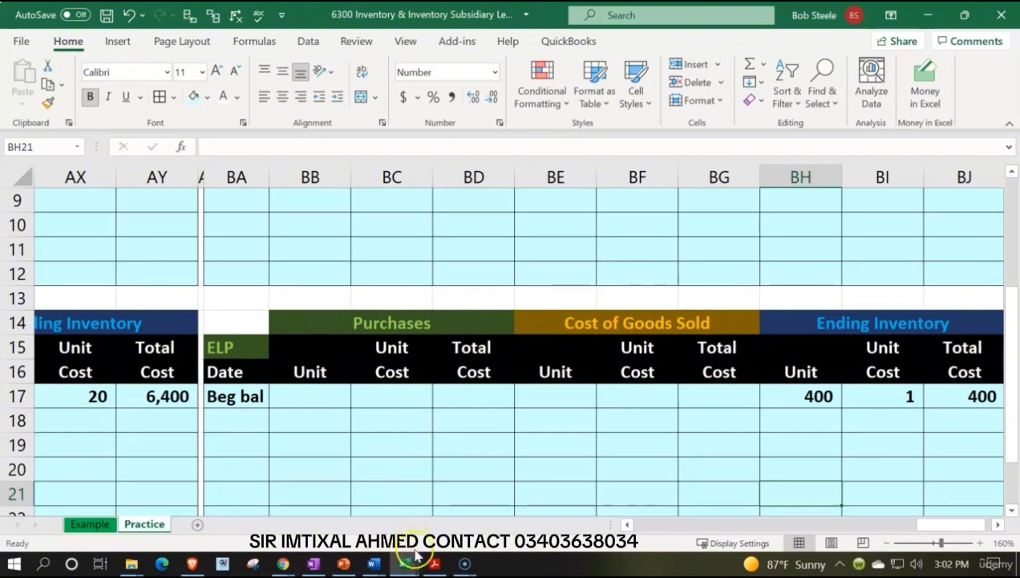
pyautogui.click(405, 564)
pyautogui.click(621, 481)
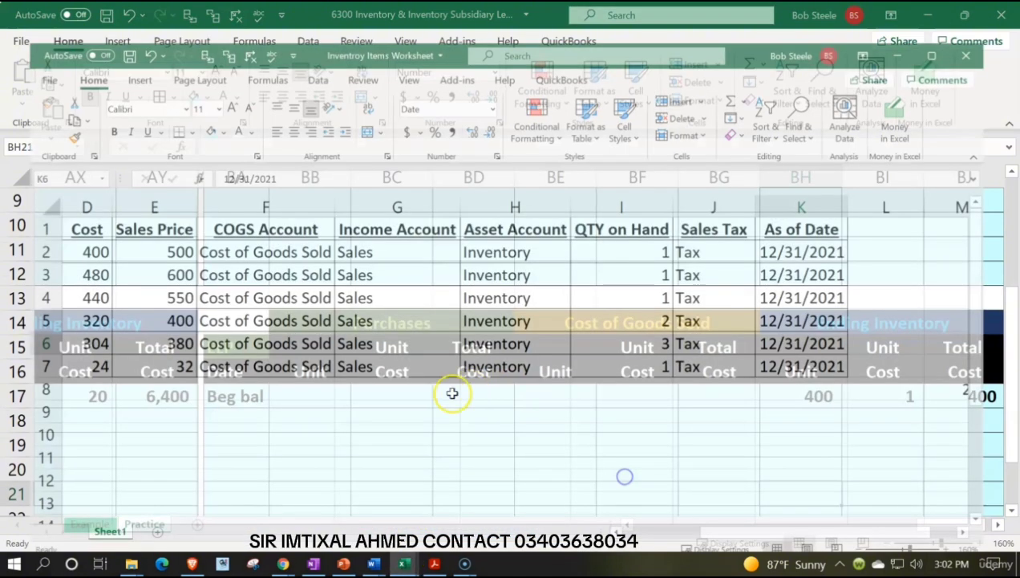
pyautogui.press('Left')
pyautogui.press('Home')
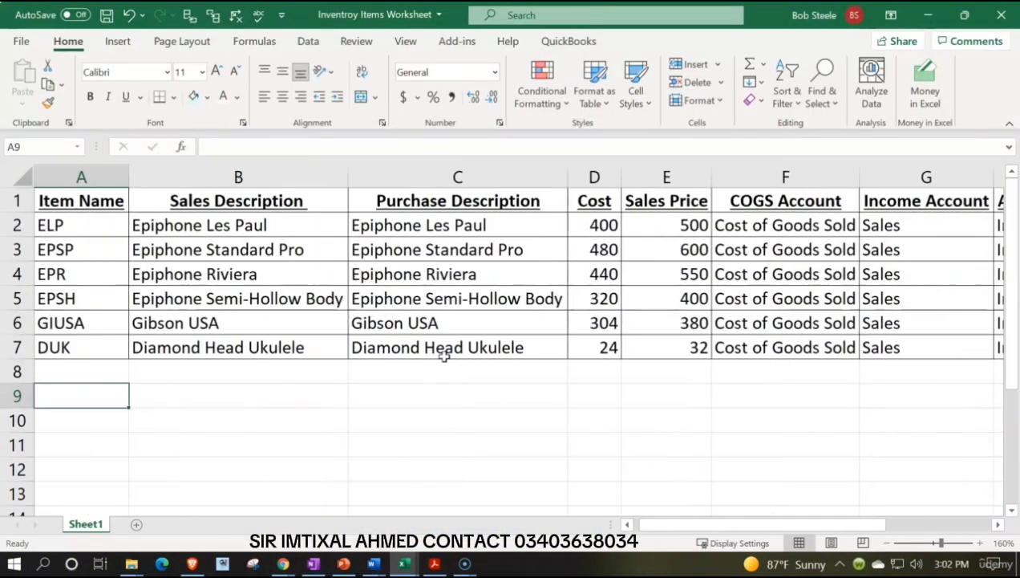
pyautogui.press('Up')
pyautogui.press('Up')
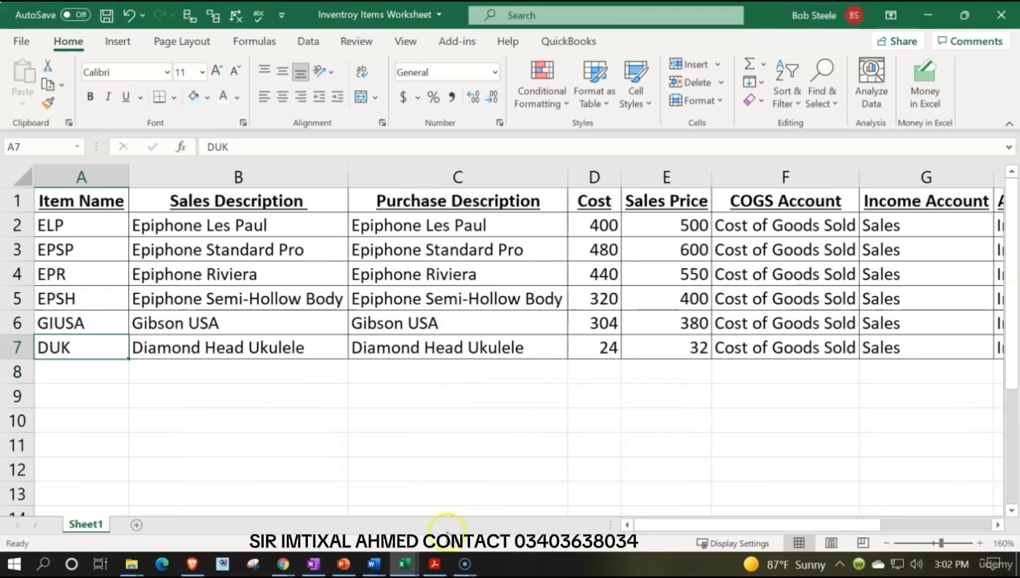
# Return to the ledger workbook and enter DUK as the lower ledger's item name in BA15.
pyautogui.click(933, 16)
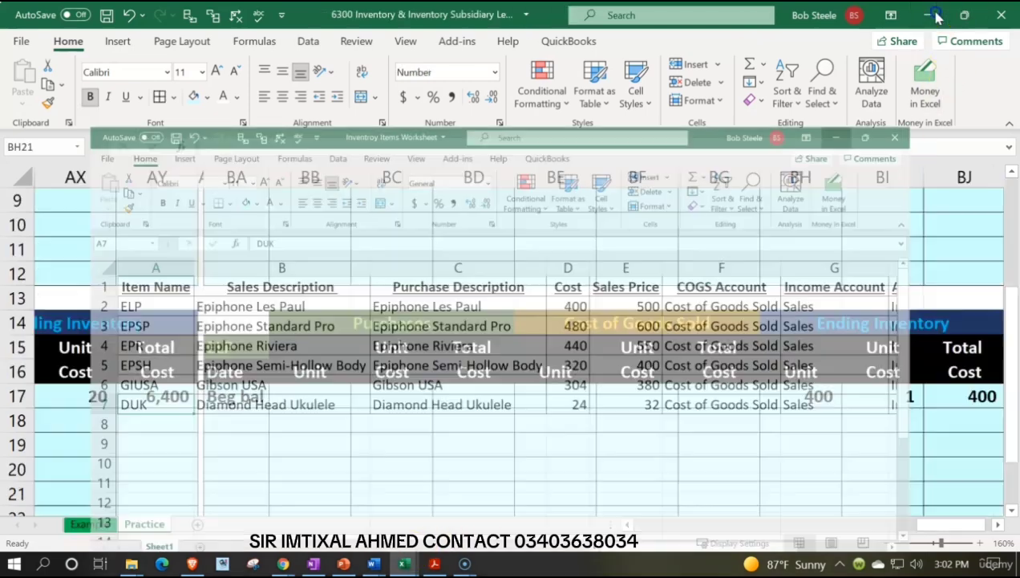
pyautogui.click(225, 348)
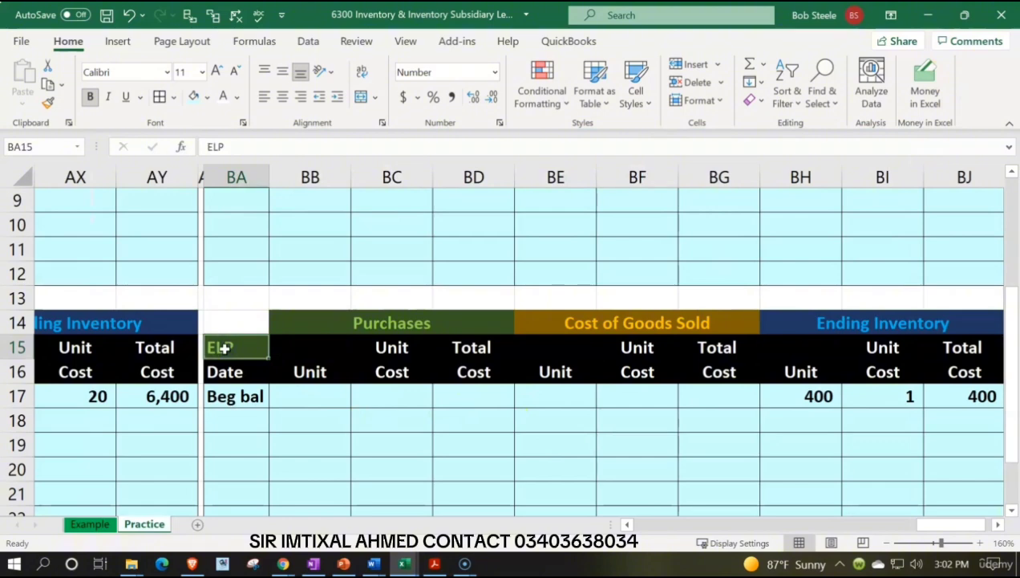
pyautogui.write('DUK')
pyautogui.press('Return')
pyautogui.press('Return')
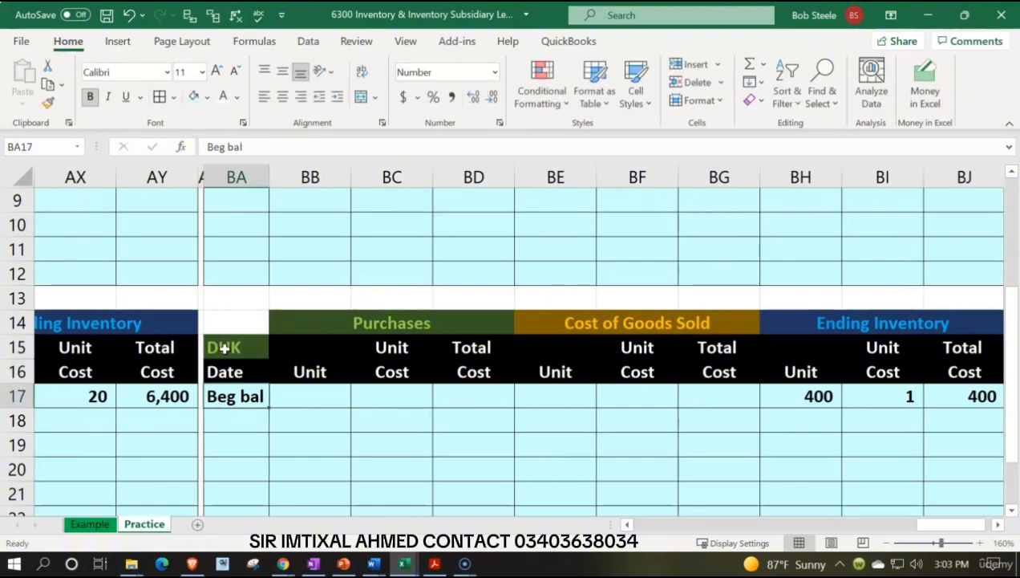
pyautogui.press('Right')
pyautogui.press('Right')
pyautogui.press('Right')
pyautogui.press('Right')
pyautogui.press('Right')
pyautogui.press('Right')
pyautogui.press('Right')
pyautogui.press('Right')
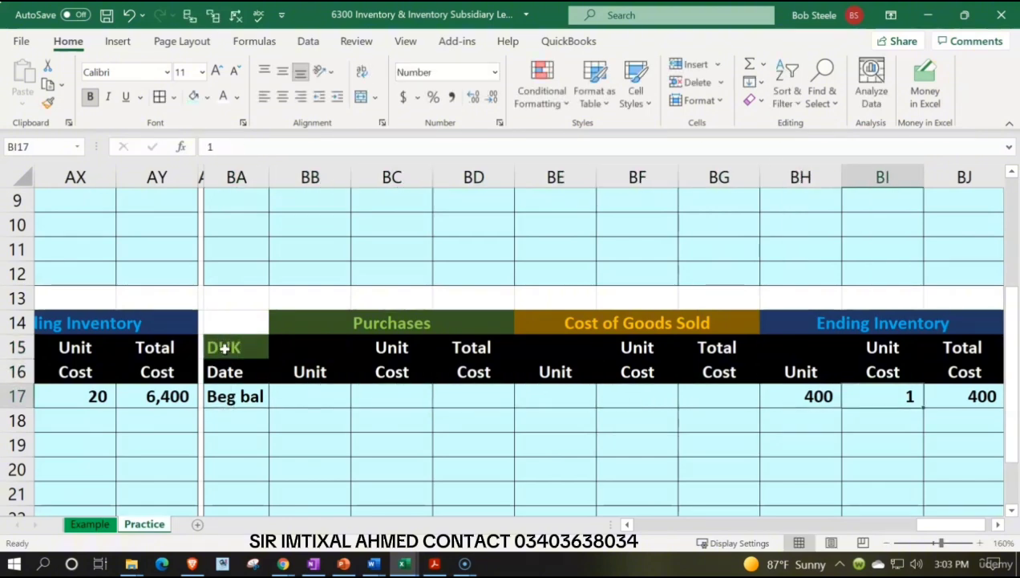
# Look up DUK's cost and quantity on hand in the Inventroy Items Worksheet workbook.
pyautogui.click(409, 562)
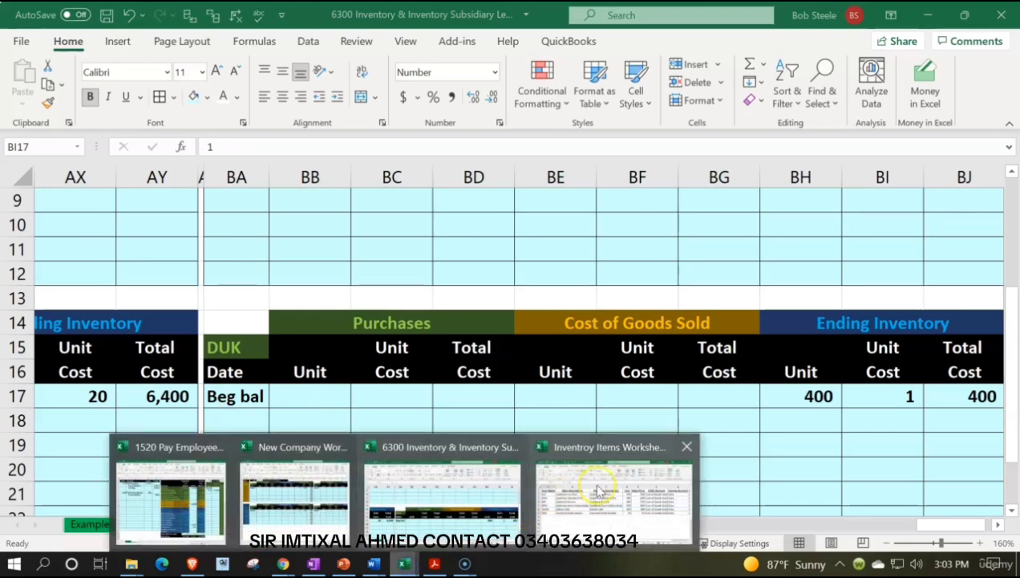
pyautogui.click(597, 483)
pyautogui.press('Right')
pyautogui.press('Right')
pyautogui.press('Right')
pyautogui.press('Right')
pyautogui.press('Right')
pyautogui.press('Right')
pyautogui.press('Right')
pyautogui.press('Right')
pyautogui.press('Right')
pyautogui.press('Right')
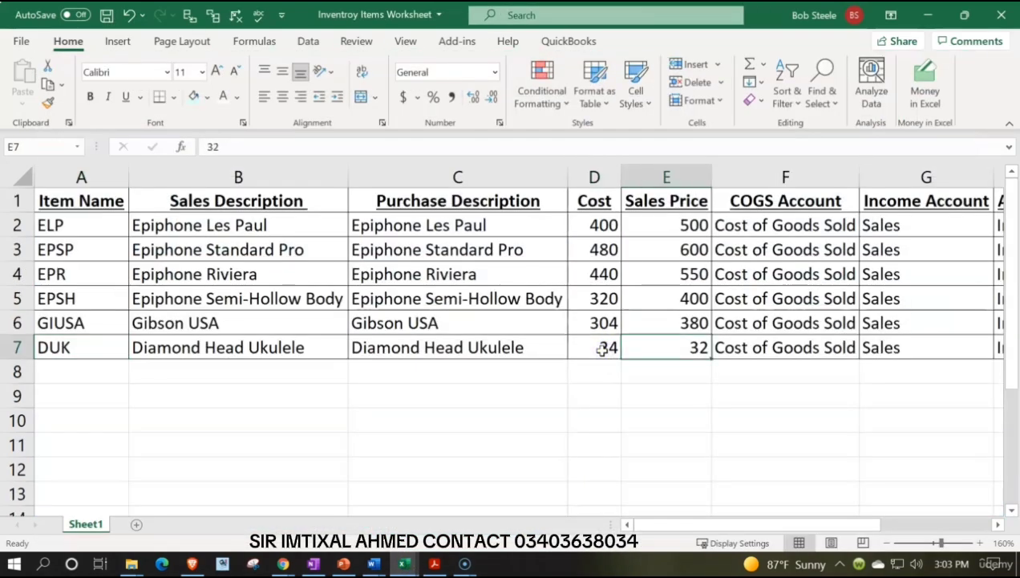
pyautogui.press('Left')
pyautogui.press('Left')
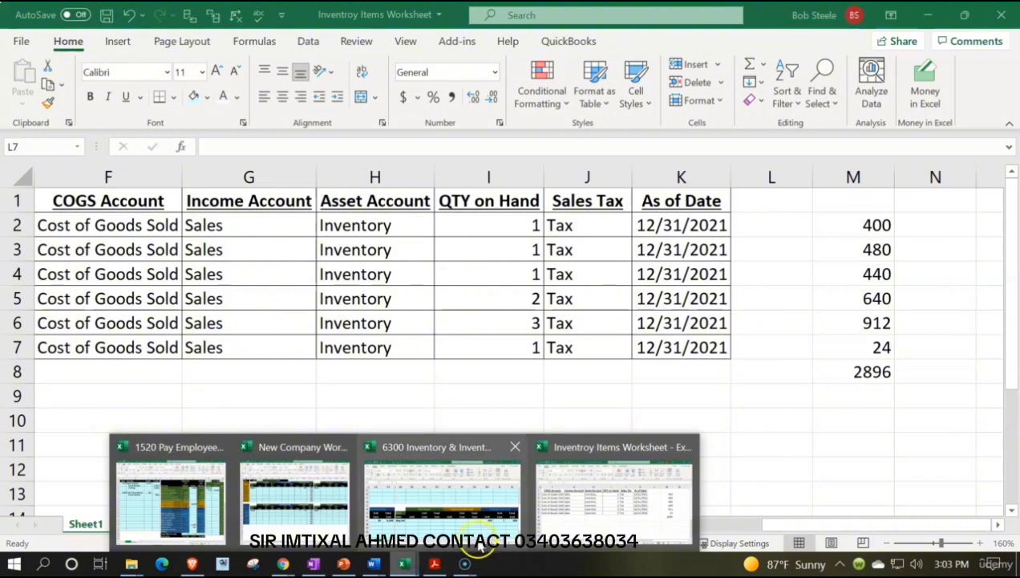
# Return to the ledger workbook and enter 24 in BH17 on the DUK beginning balance row.
pyautogui.click(927, 16)
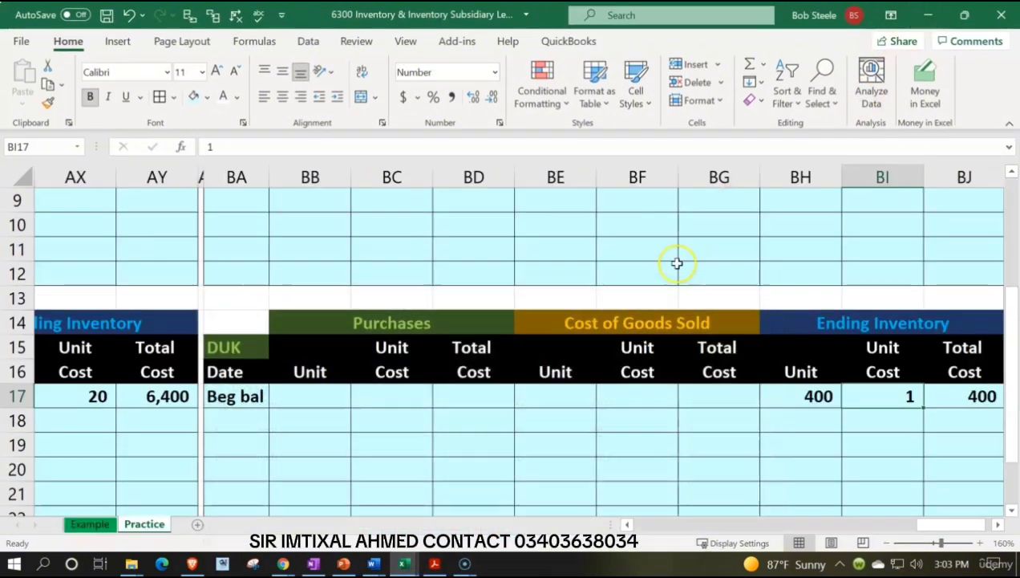
pyautogui.click(818, 397)
pyautogui.write('24')
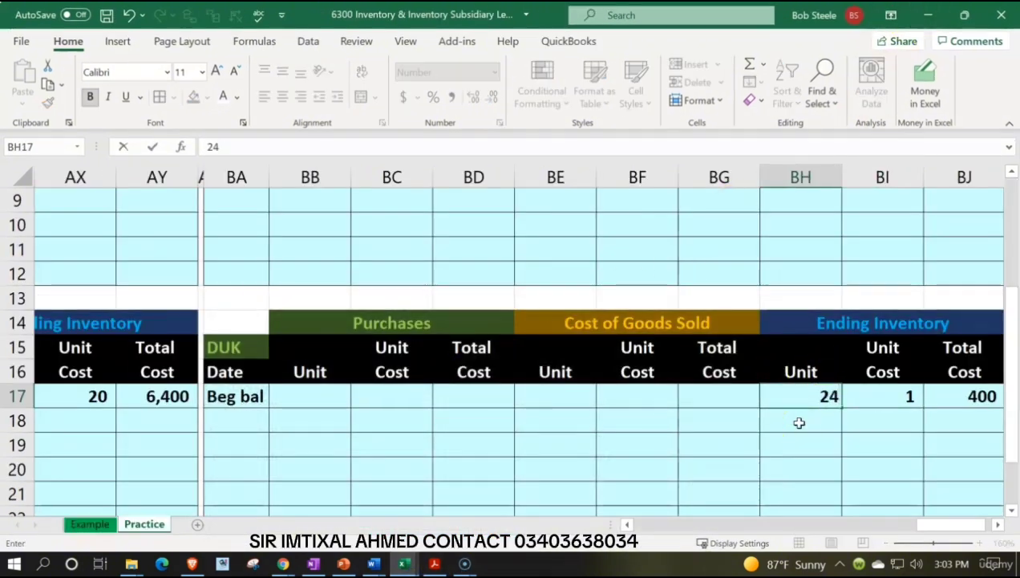
pyautogui.press('Tab')
pyautogui.press('Tab')
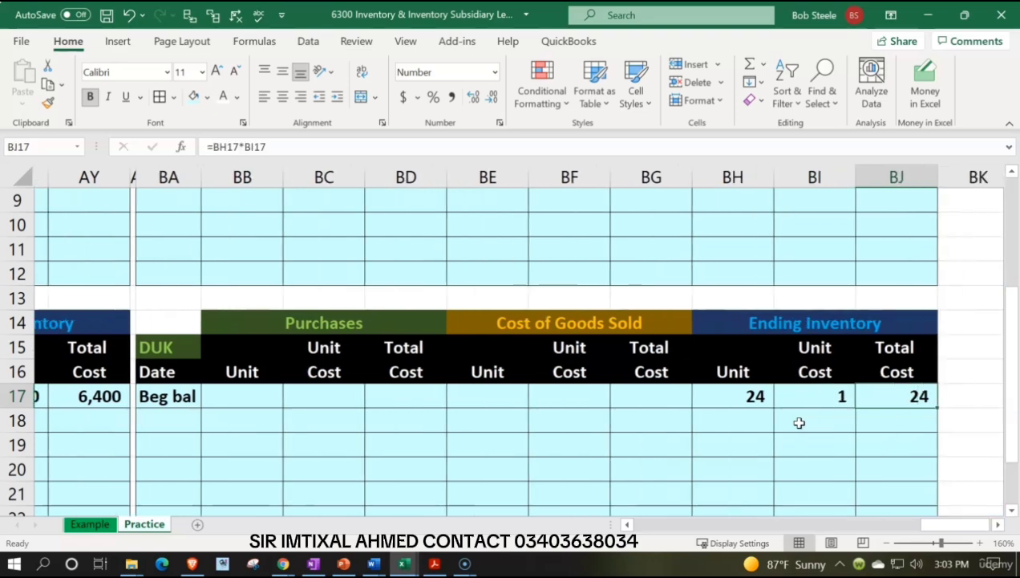
# In the ELP ledger, enter =+AN5 in AN6 under the ending inventory total cost and fill it through AN12.
pyautogui.press('Left')
pyautogui.press('Left')
pyautogui.press('Left')
pyautogui.press('Left')
pyautogui.press('Left')
pyautogui.press('Left')
pyautogui.press('Left')
pyautogui.press('Left')
pyautogui.press('Left')
pyautogui.press('Left')
pyautogui.press('Left')
pyautogui.press('Left')
pyautogui.press('Left')
pyautogui.press('Left')
pyautogui.press('Left')
pyautogui.press('Left')
pyautogui.press('Left')
pyautogui.press('Left')
pyautogui.press('Left')
pyautogui.press('Left')
pyautogui.press('Left')
pyautogui.press('Left')
pyautogui.press('Left')
pyautogui.press('Left')
pyautogui.press('Left')
pyautogui.press('Left')
pyautogui.press('Left')
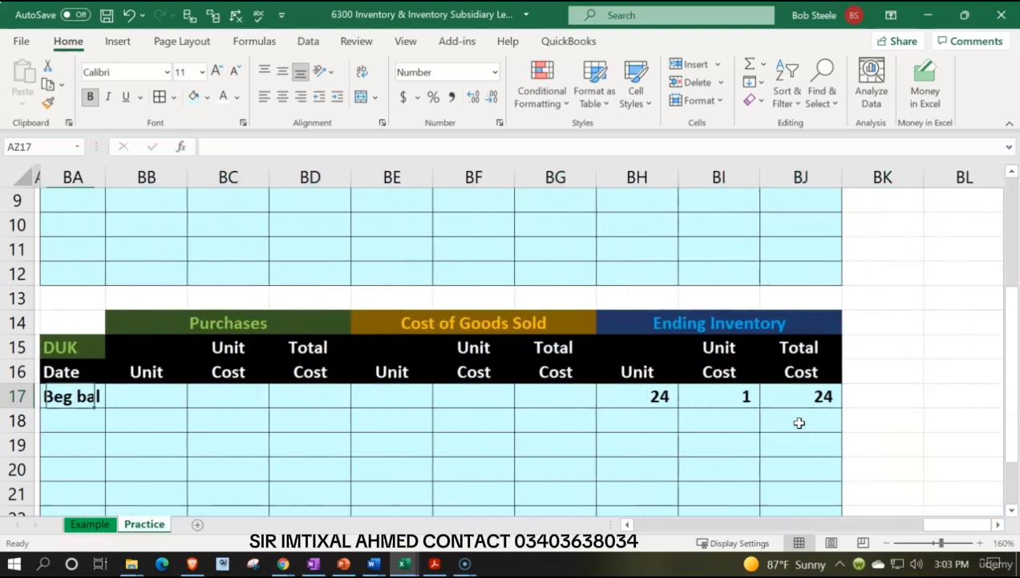
pyautogui.press('Left')
pyautogui.press('Left')
pyautogui.press('Left')
pyautogui.press('Left')
pyautogui.press('Left')
pyautogui.press('Left')
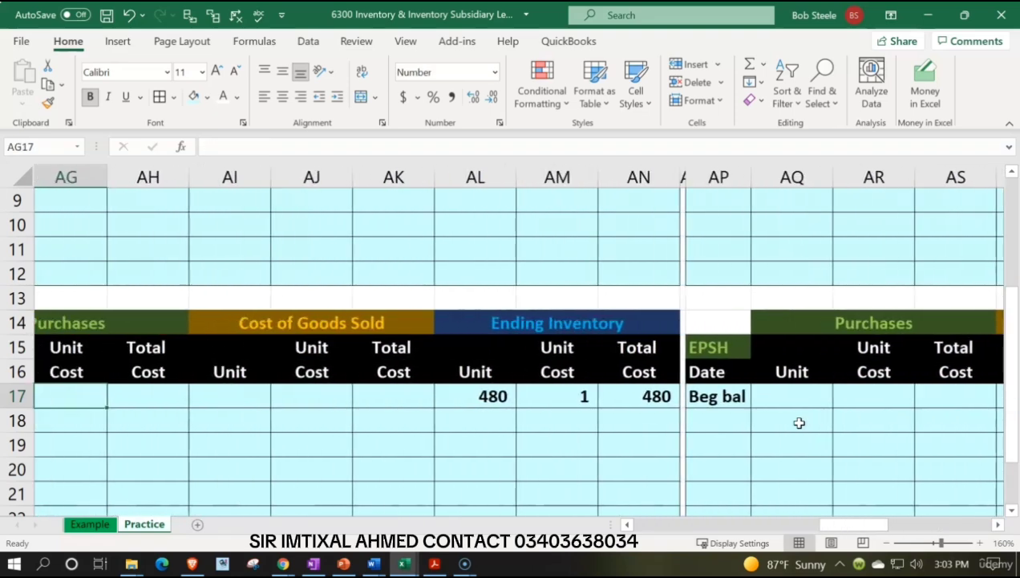
pyautogui.press('Right')
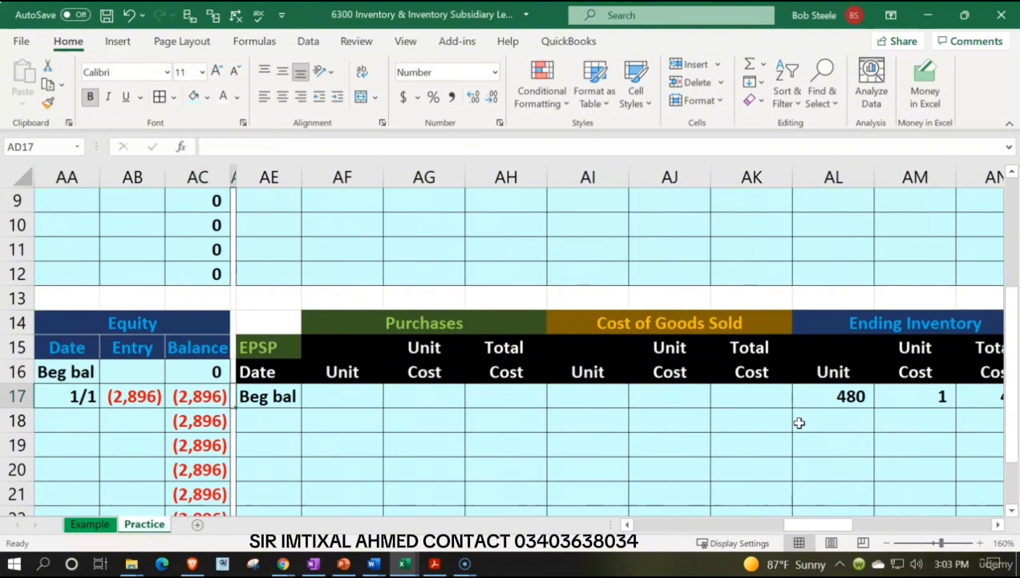
pyautogui.scroll(3, 799, 422)
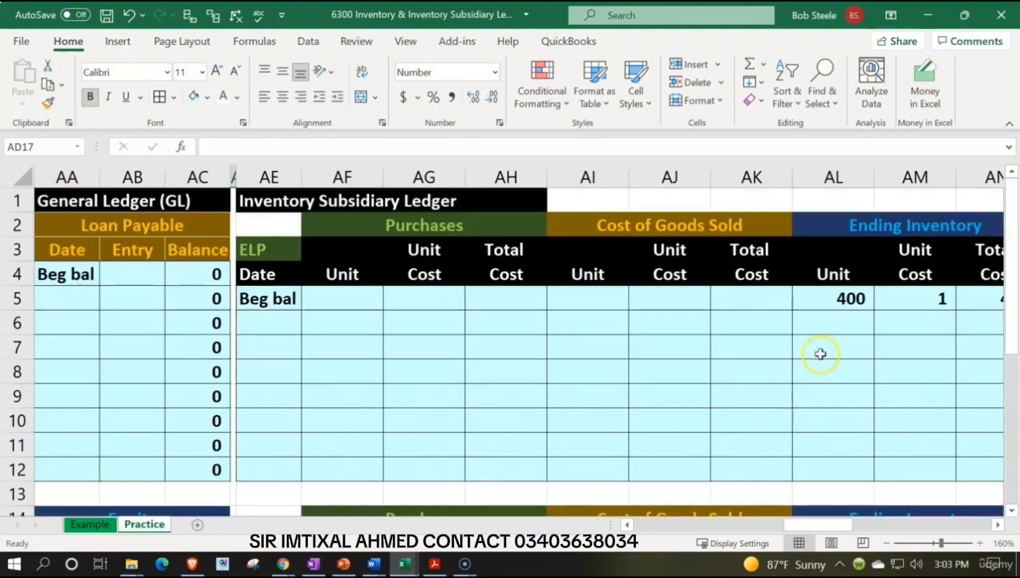
pyautogui.click(823, 324)
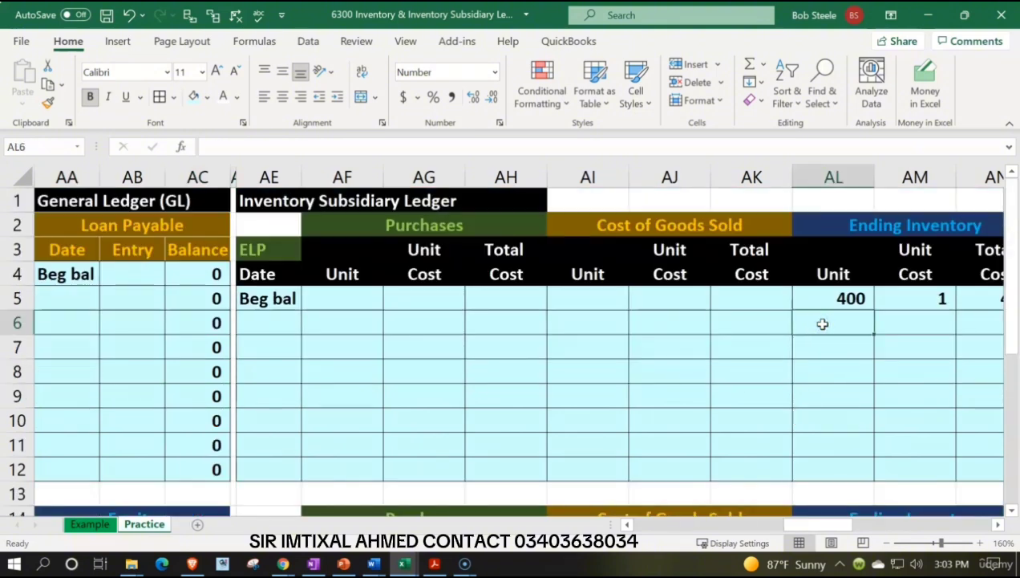
pyautogui.press('Right')
pyautogui.press('Right')
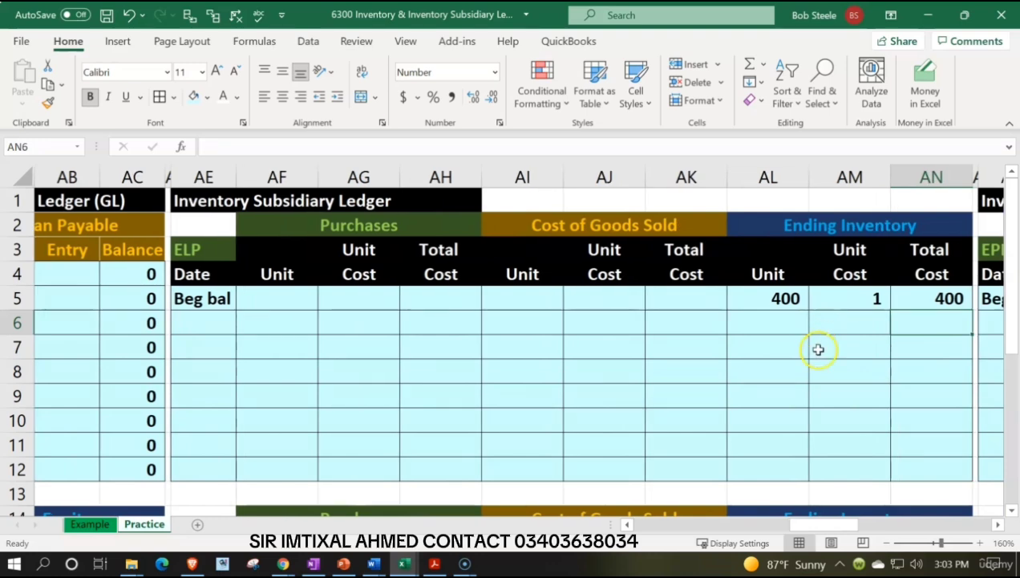
pyautogui.click(934, 474)
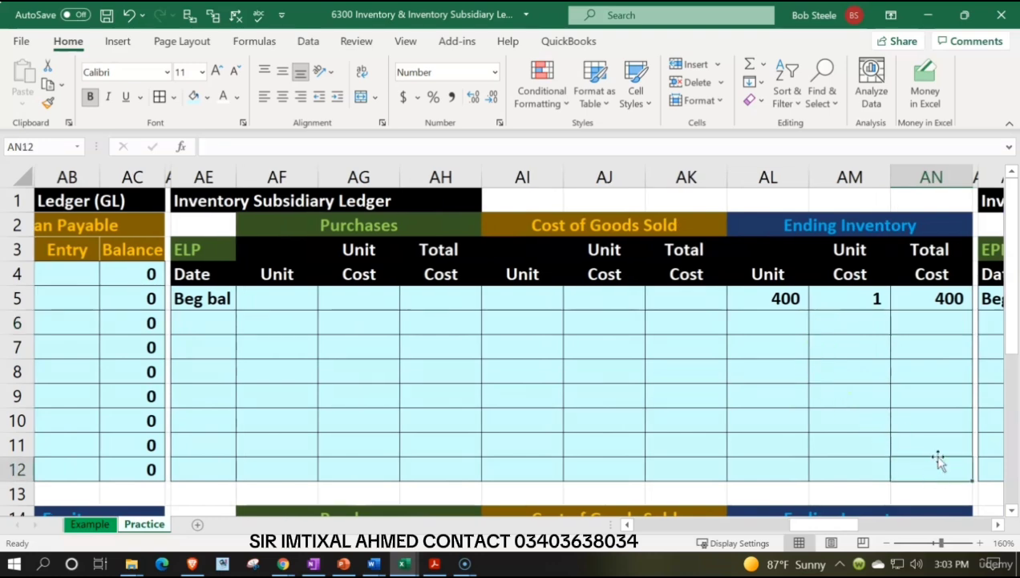
pyautogui.press('Up')
pyautogui.press('Up')
pyautogui.press('Up')
pyautogui.press('Up')
pyautogui.press('Up')
pyautogui.press('Up')
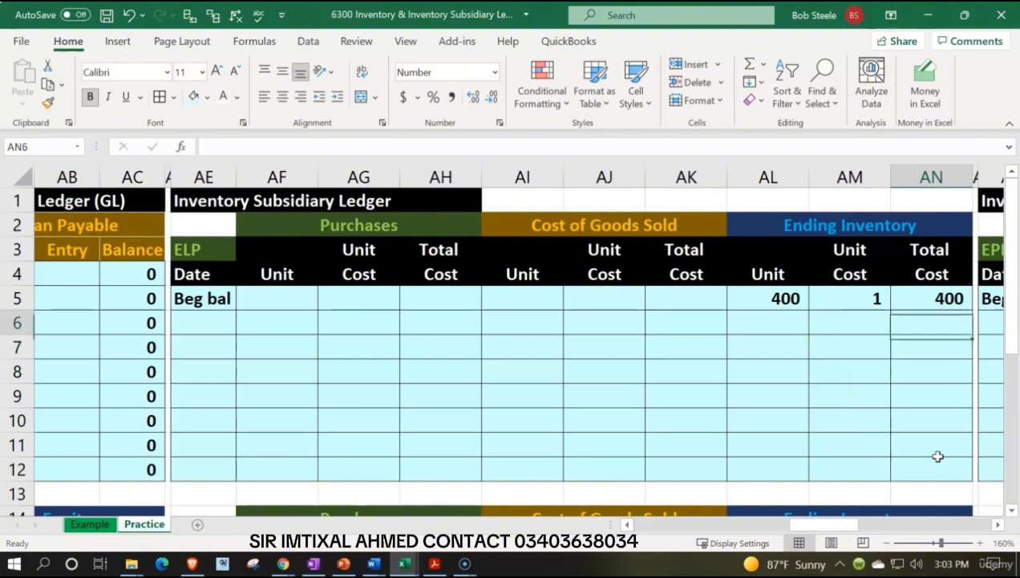
pyautogui.write('+')
pyautogui.press('Up')
pyautogui.press('Return')
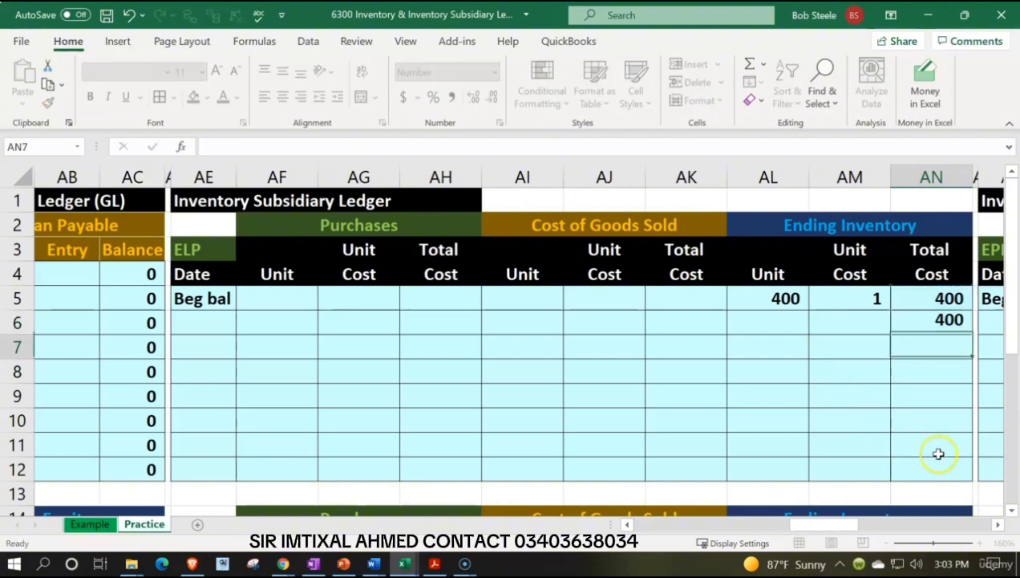
pyautogui.click(955, 325)
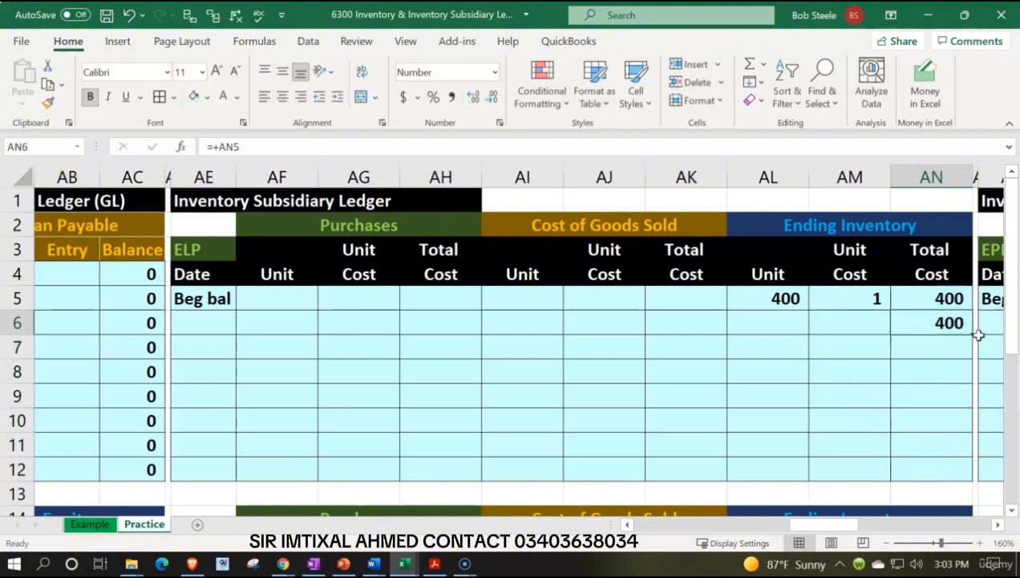
pyautogui.moveTo(973, 332); pyautogui.dragTo(965, 478)
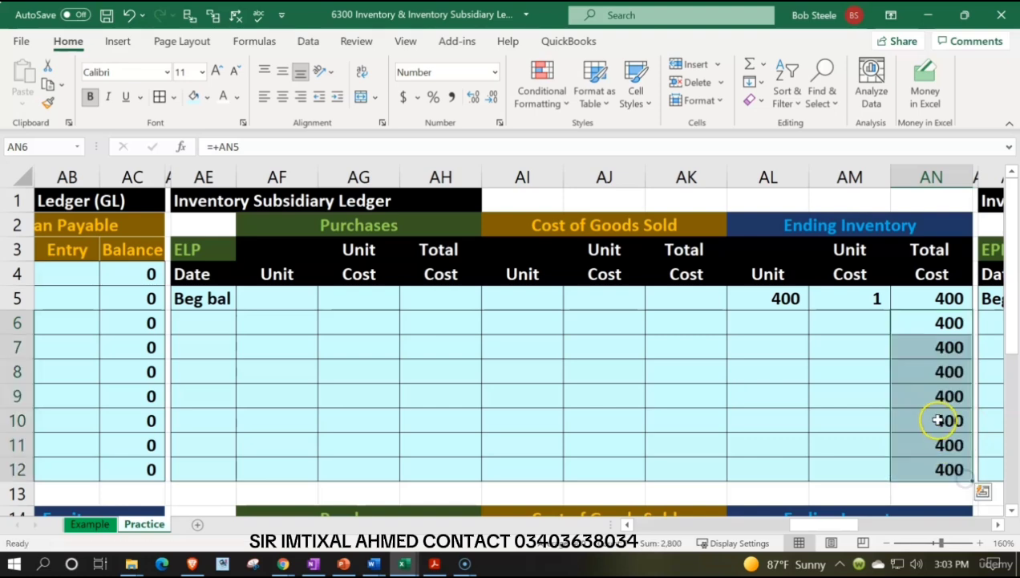
# In the EPSP ledger, enter =+AN17 in AN18 under the ending inventory total cost and fill it through AN24.
pyautogui.scroll(-3, 938, 420)
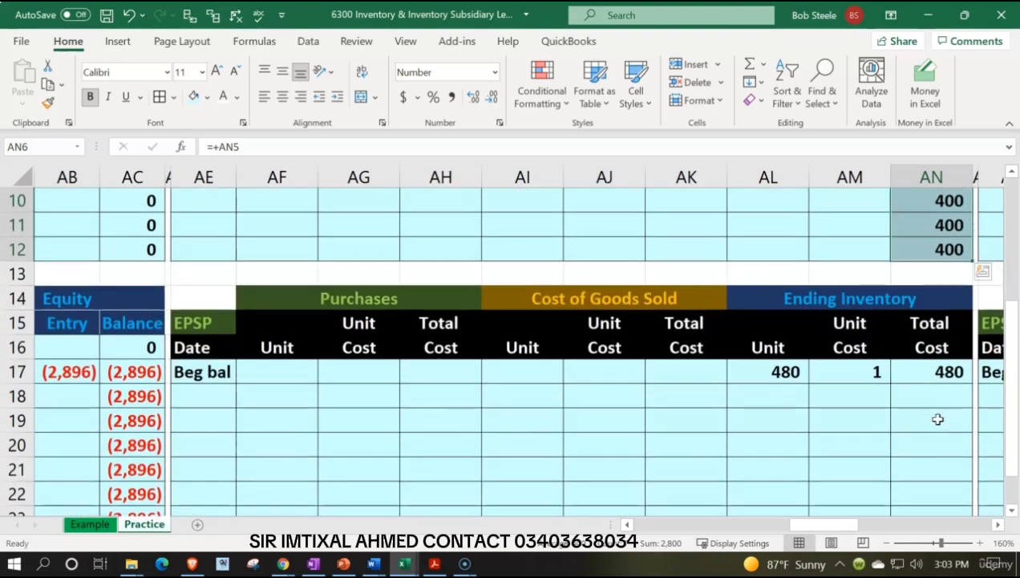
pyautogui.click(935, 399)
pyautogui.write('+')
pyautogui.press('Up')
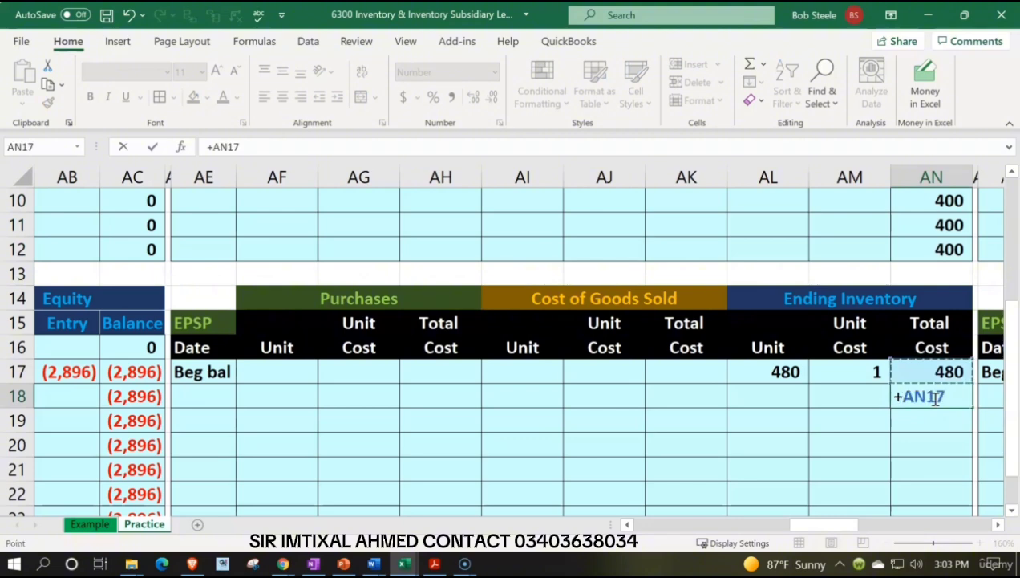
pyautogui.press('Return')
pyautogui.click(935, 398)
pyautogui.scroll(-1, 935, 398)
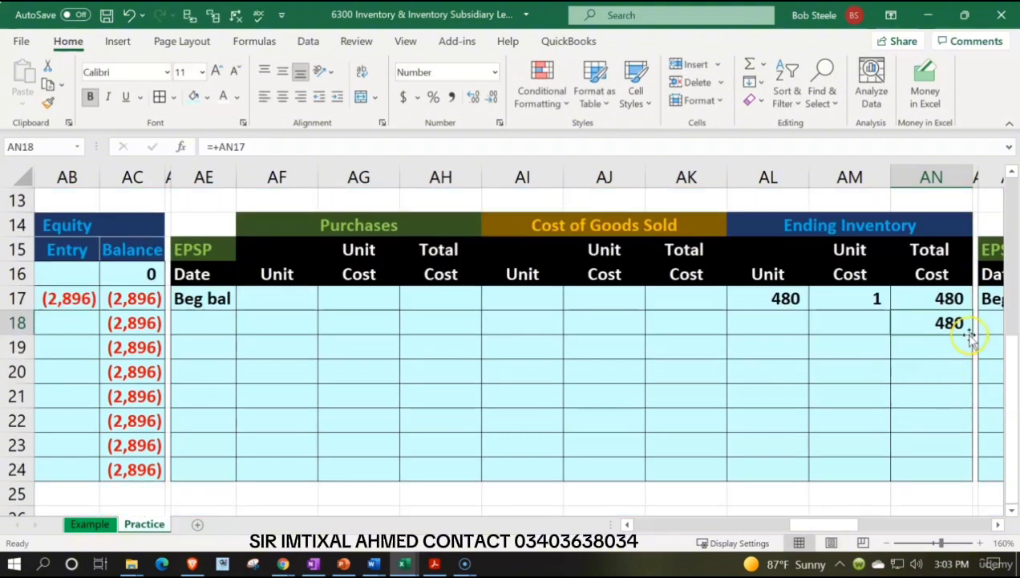
pyautogui.moveTo(971, 337); pyautogui.dragTo(967, 473)
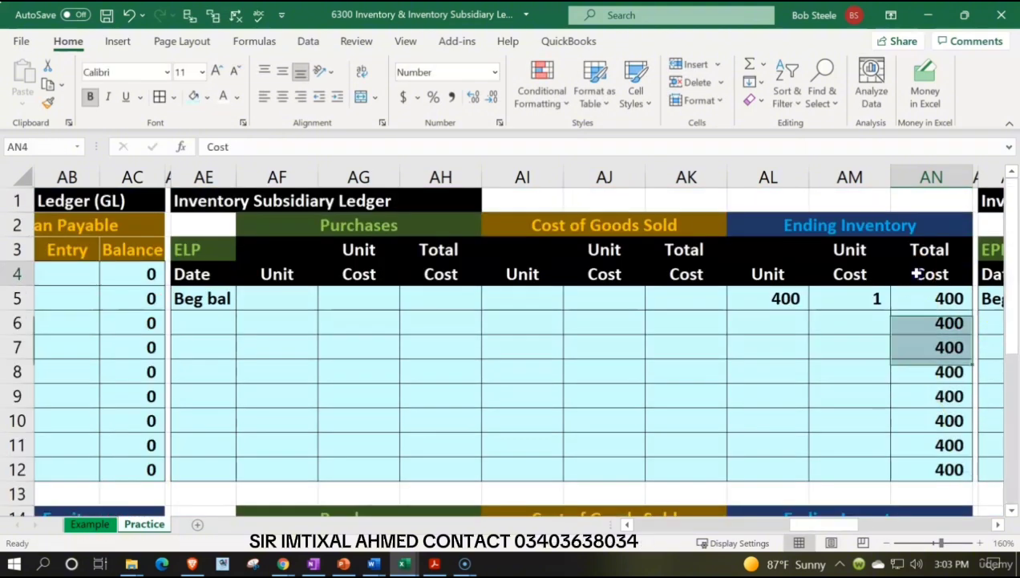
# In the EPR ledger, enter =+AY5 in AY6 under the ending inventory total cost and fill it through AY12.
pyautogui.press('Right')
pyautogui.press('Right')
pyautogui.press('Right')
pyautogui.press('Right')
pyautogui.press('Right')
pyautogui.press('Right')
pyautogui.press('Right')
pyautogui.press('Right')
pyautogui.press('Right')
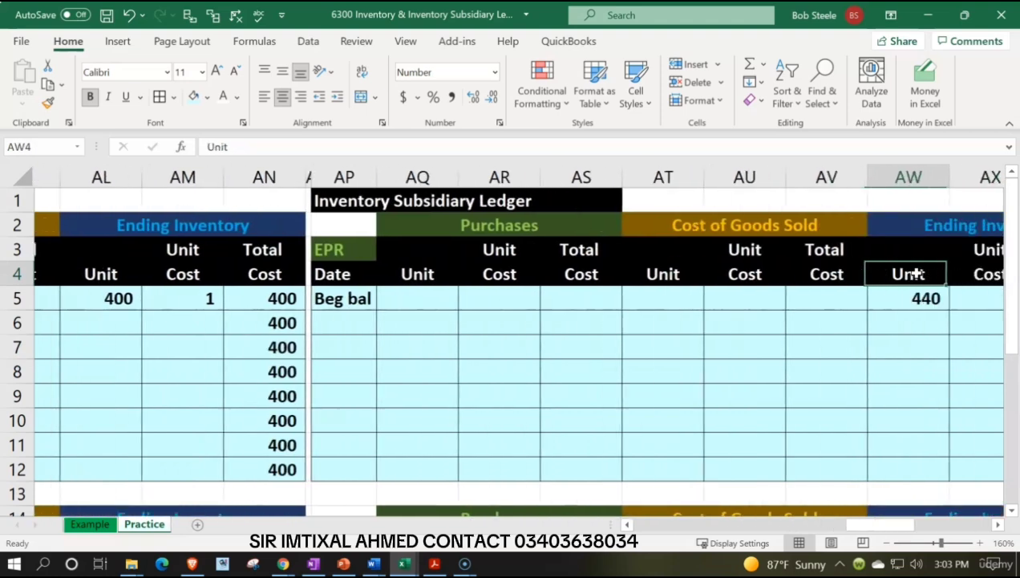
pyautogui.press('Right')
pyautogui.press('Right')
pyautogui.press('Down')
pyautogui.press('Down')
pyautogui.write('+')
pyautogui.press('Up')
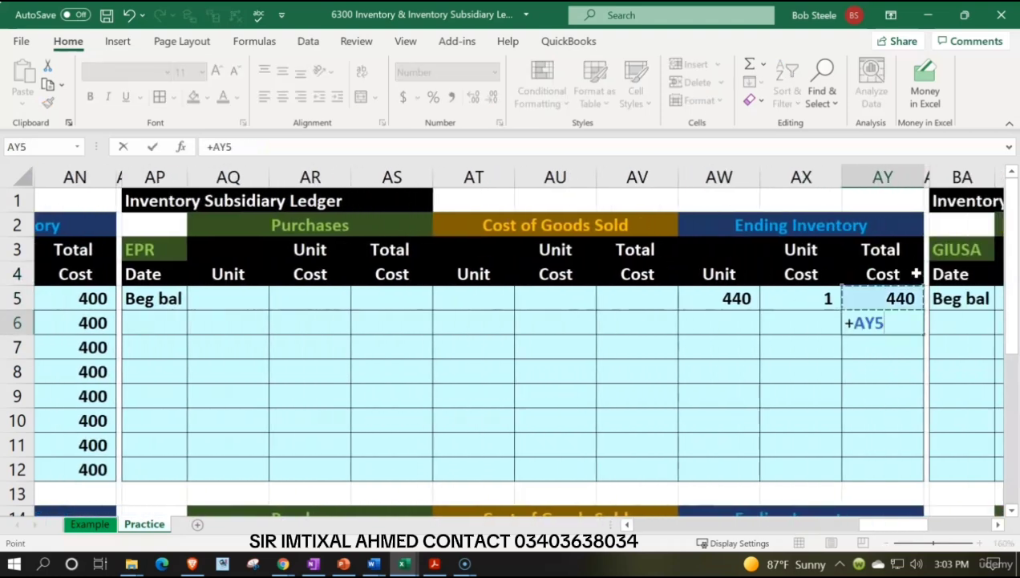
pyautogui.press('Return')
pyautogui.click(877, 320)
pyautogui.scroll(-1, 898, 289)
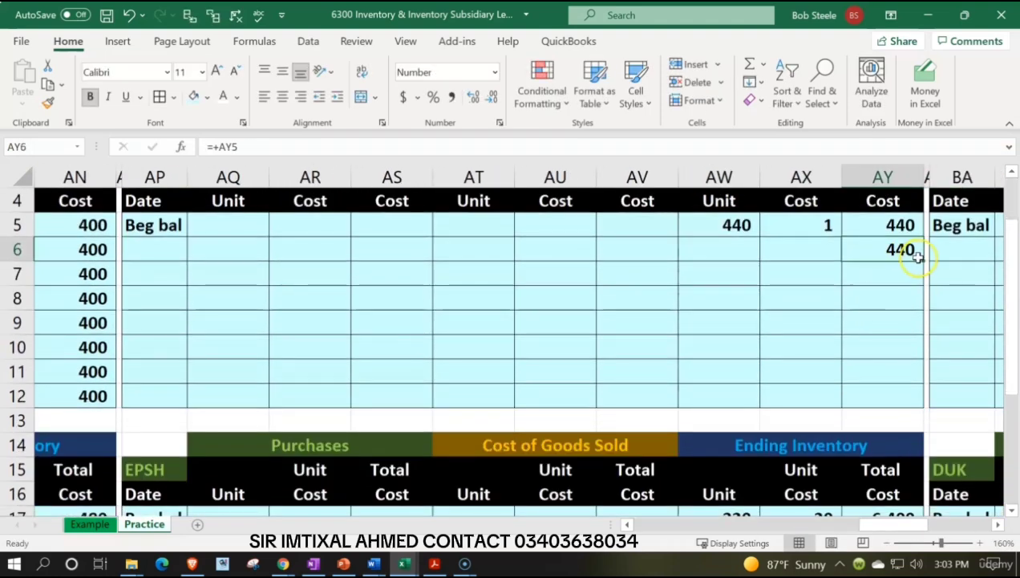
pyautogui.moveTo(923, 260); pyautogui.dragTo(921, 393)
# In the EPSH ledger, enter a formula in AY18 that carries down the total cost from AY17.
pyautogui.scroll(-4, 911, 353)
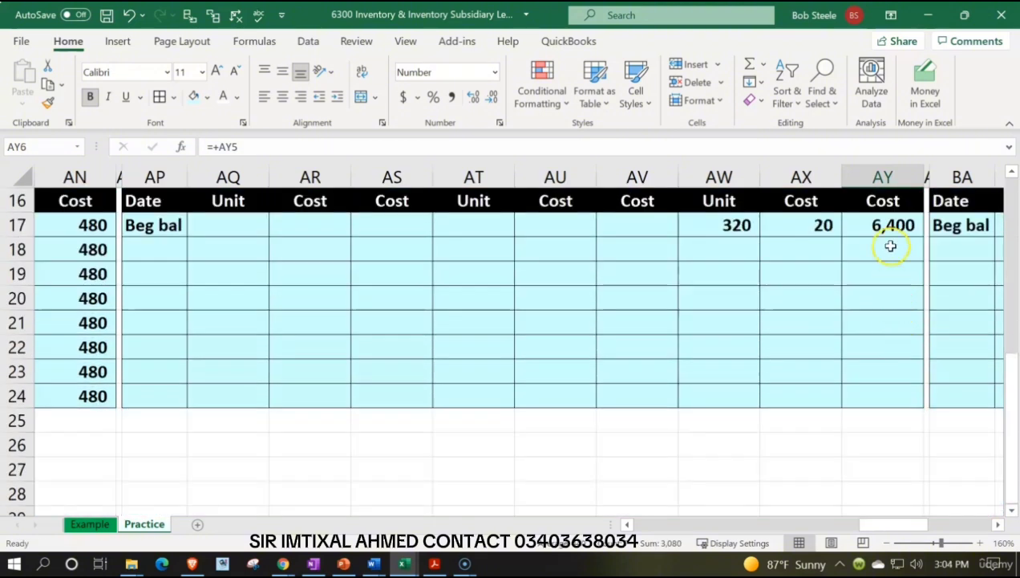
pyautogui.click(890, 247)
pyautogui.write('=+')
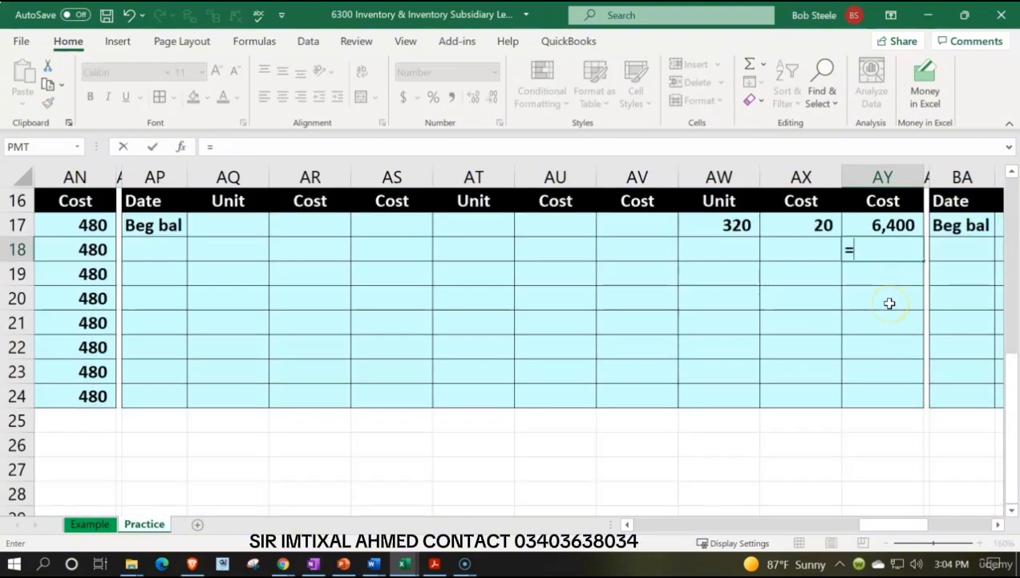
pyautogui.press('Up')
pyautogui.press('Return')
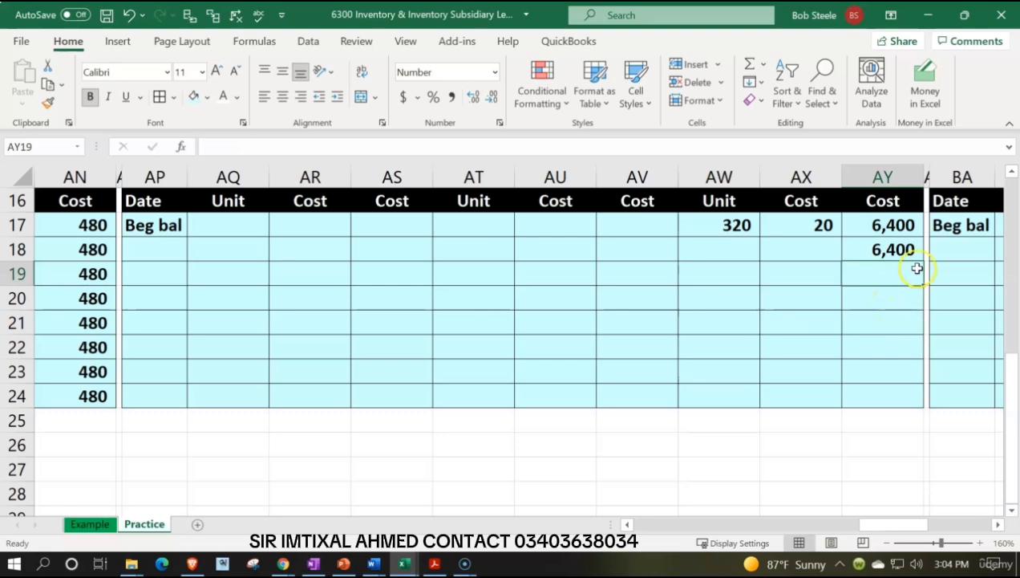
# Examine the beginning balance unit and unit cost entries in the EPSH, EPR and ELP ledgers.
pyautogui.click(828, 228)
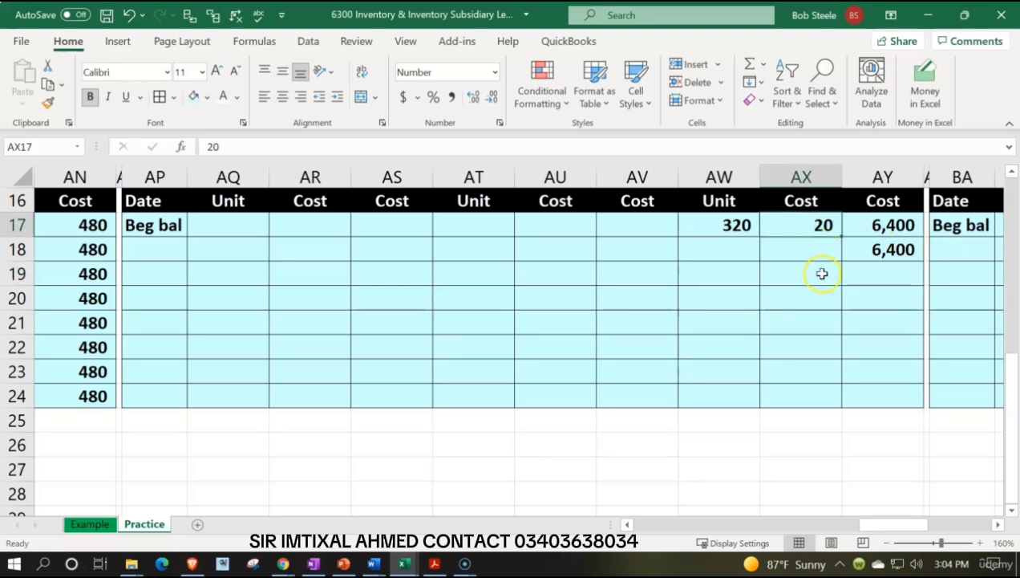
pyautogui.scroll(1, 822, 273)
pyautogui.scroll(4, 815, 395)
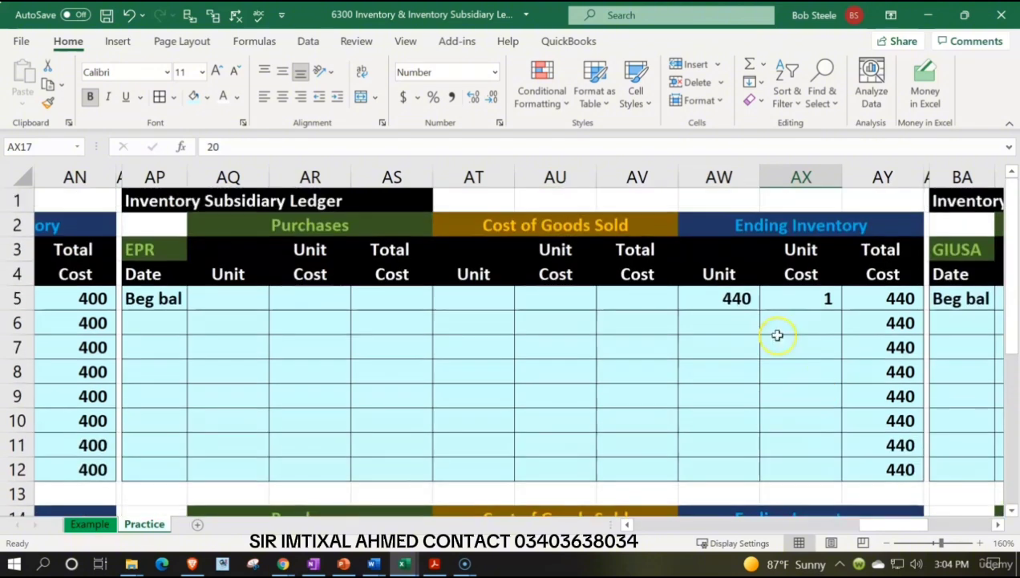
pyautogui.click(718, 298)
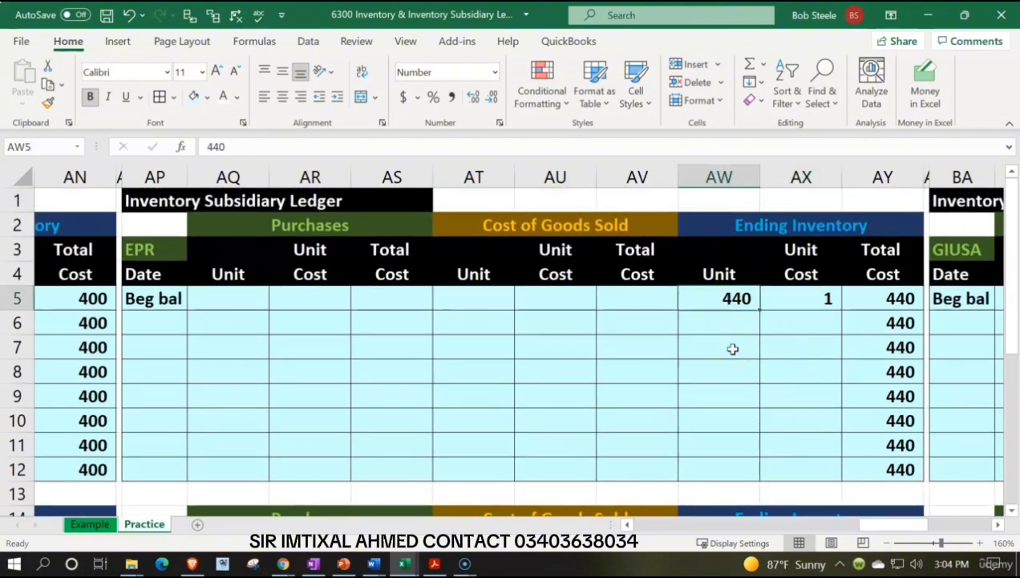
pyautogui.press('Left')
pyautogui.press('Left')
pyautogui.press('Left')
pyautogui.press('Left')
pyautogui.press('Left')
pyautogui.press('Left')
pyautogui.press('Left')
pyautogui.press('Left')
pyautogui.press('Left')
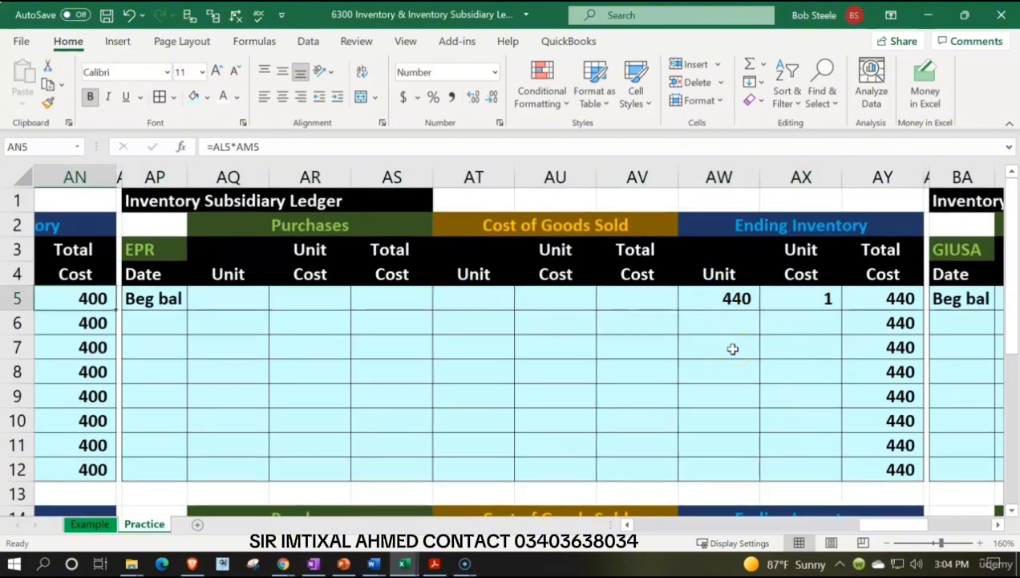
pyautogui.press('Left')
pyautogui.press('Left')
pyautogui.press('Left')
pyautogui.press('Left')
pyautogui.press('Left')
pyautogui.press('Left')
pyautogui.press('Left')
pyautogui.press('Left')
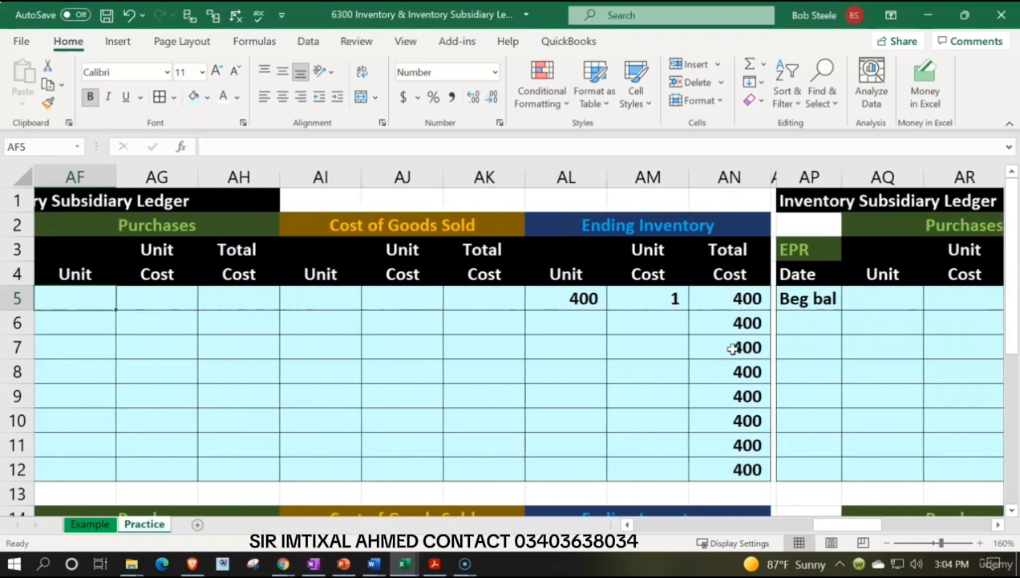
pyautogui.press('Right')
pyautogui.press('Right')
pyautogui.press('Right')
pyautogui.press('Left')
pyautogui.press('Left')
pyautogui.press('Left')
pyautogui.press('Left')
pyautogui.press('Left')
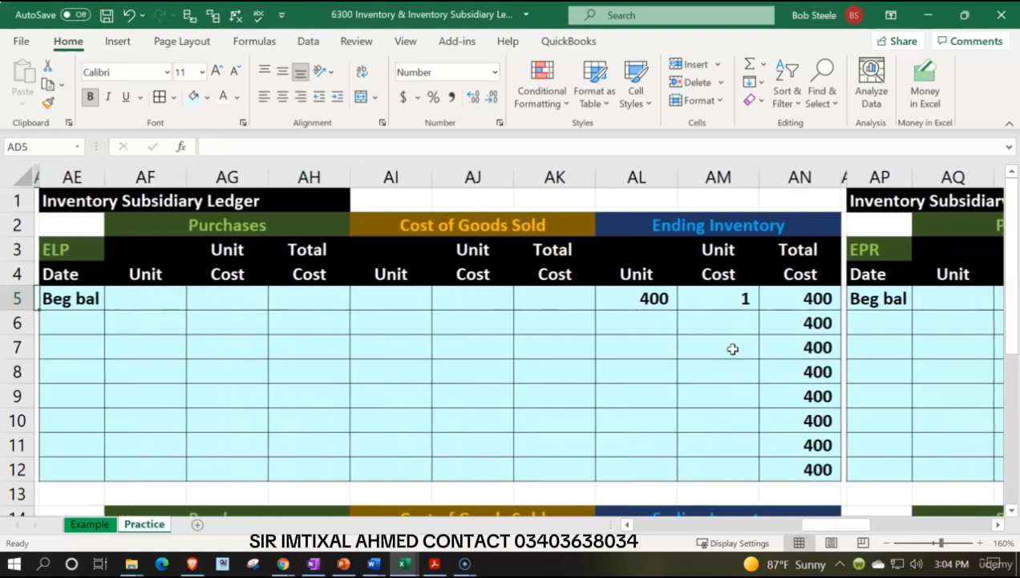
# In the ELP ledger, set the beginning balance to 1 unit in AL5 and the unit cost to 400 in AM5.
pyautogui.press('Right')
pyautogui.press('Right')
pyautogui.press('Right')
pyautogui.press('Right')
pyautogui.press('Right')
pyautogui.press('Right')
pyautogui.press('Right')
pyautogui.press('Right')
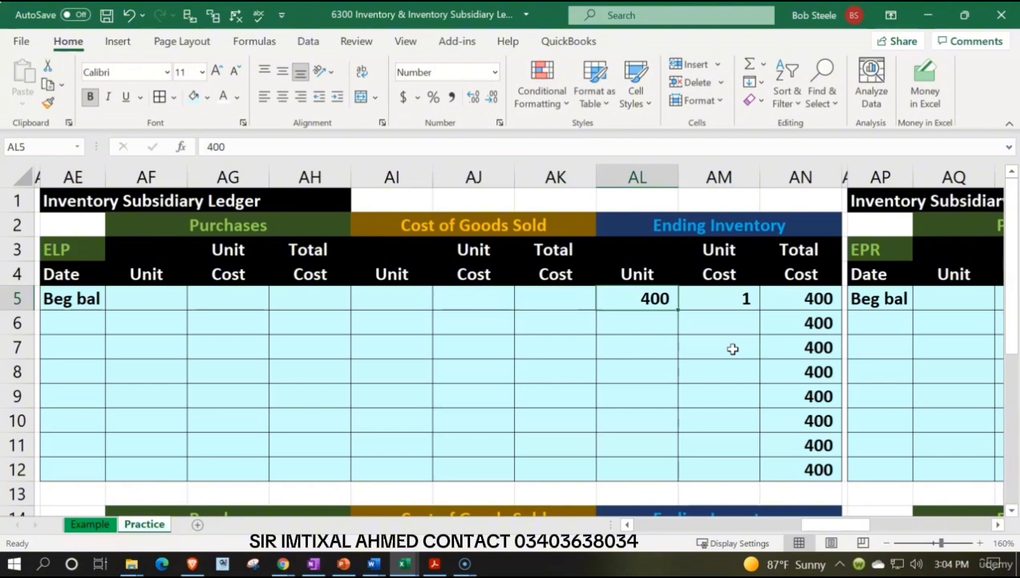
pyautogui.write('1')
pyautogui.press('Right')
pyautogui.write('4000')
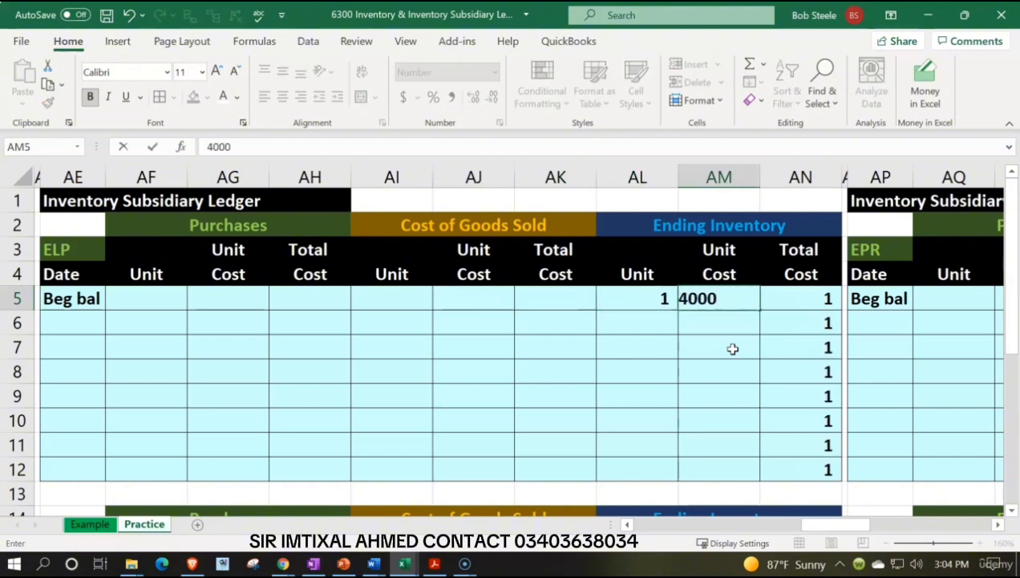
pyautogui.press('BackSpace')
pyautogui.press('Left')
# In the EPSP ledger, set the beginning balance to 1 unit in AL17 and the unit cost to 480 in AM17.
pyautogui.press('Down')
pyautogui.press('Down')
pyautogui.press('Down')
pyautogui.press('Down')
pyautogui.press('Down')
pyautogui.press('Down')
pyautogui.press('Down')
pyautogui.press('Down')
pyautogui.press('Down')
pyautogui.press('Down')
pyautogui.press('Down')
pyautogui.press('Down')
pyautogui.press('Down')
pyautogui.press('Down')
pyautogui.press('Down')
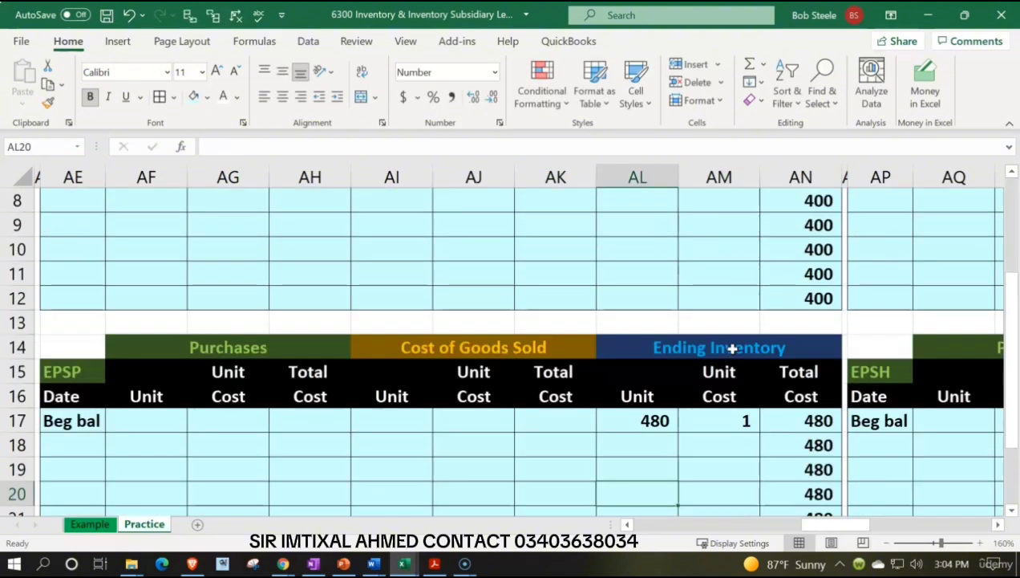
pyautogui.press('Up')
pyautogui.press('Up')
pyautogui.press('Up')
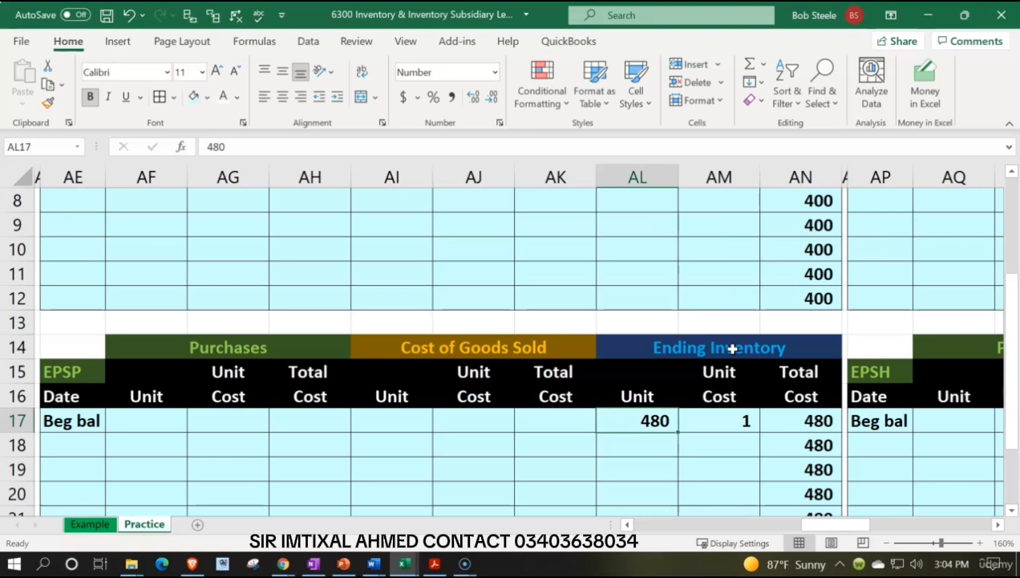
pyautogui.write('1')
pyautogui.press('Tab')
pyautogui.write('480')
pyautogui.press('Return')
# In the EPR ledger, set the beginning balance to 1 unit in AW5 and the unit cost to 440 in AX5.
pyautogui.press('Right')
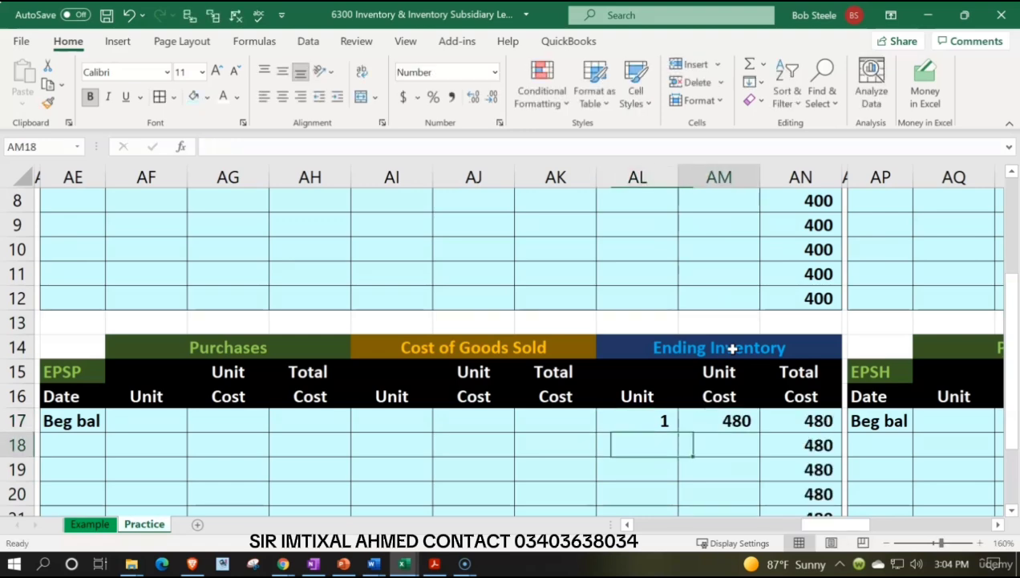
pyautogui.press('Right')
pyautogui.press('Right')
pyautogui.press('Up')
pyautogui.press('Up')
pyautogui.press('Up')
pyautogui.press('Up')
pyautogui.press('Up')
pyautogui.press('Up')
pyautogui.press('Up')
pyautogui.press('Up')
pyautogui.press('Up')
pyautogui.press('Up')
pyautogui.press('Up')
pyautogui.press('Up')
pyautogui.press('Up')
pyautogui.press('Up')
pyautogui.press('Up')
pyautogui.press('Up')
pyautogui.press('Up')
pyautogui.press('Right')
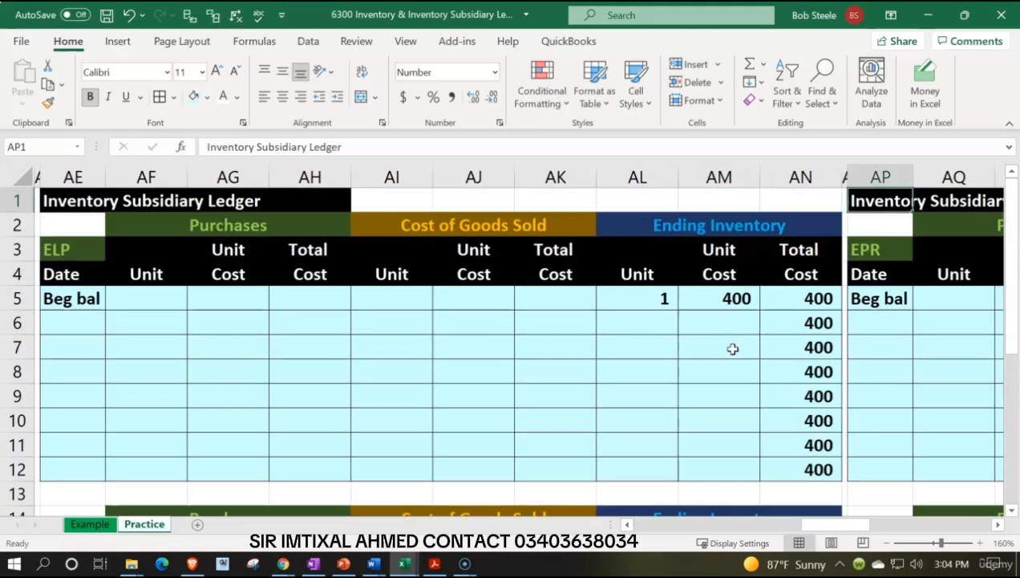
pyautogui.press('Right')
pyautogui.press('Right')
pyautogui.press('Right')
pyautogui.press('Right')
pyautogui.press('Right')
pyautogui.press('Right')
pyautogui.press('Right')
pyautogui.press('Right')
pyautogui.press('Right')
pyautogui.press('Down')
pyautogui.press('Down')
pyautogui.press('Down')
pyautogui.press('Down')
pyautogui.press('Left')
pyautogui.press('Left')
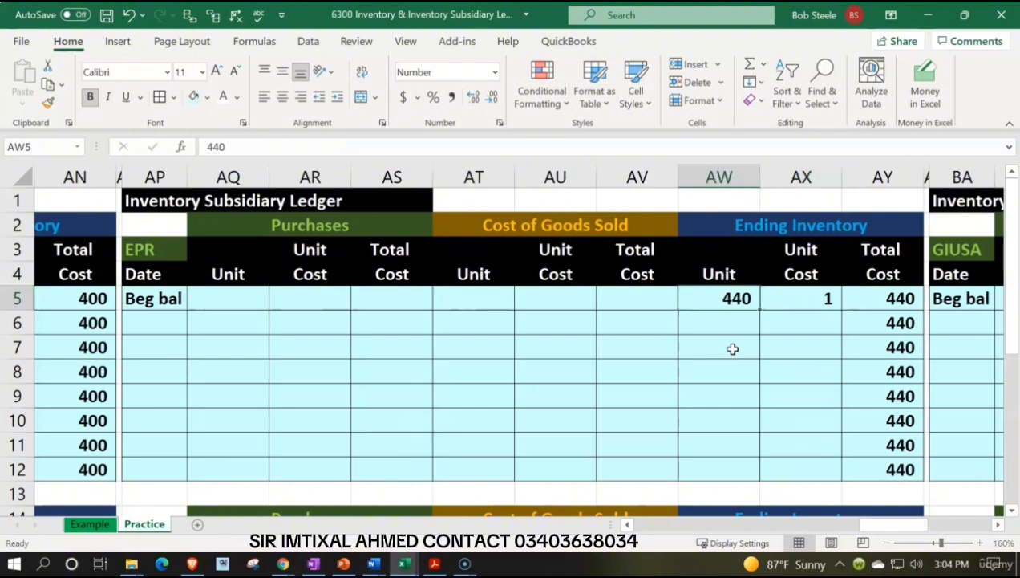
pyautogui.write('1')
pyautogui.press('Tab')
pyautogui.write('440')
pyautogui.press('Return')
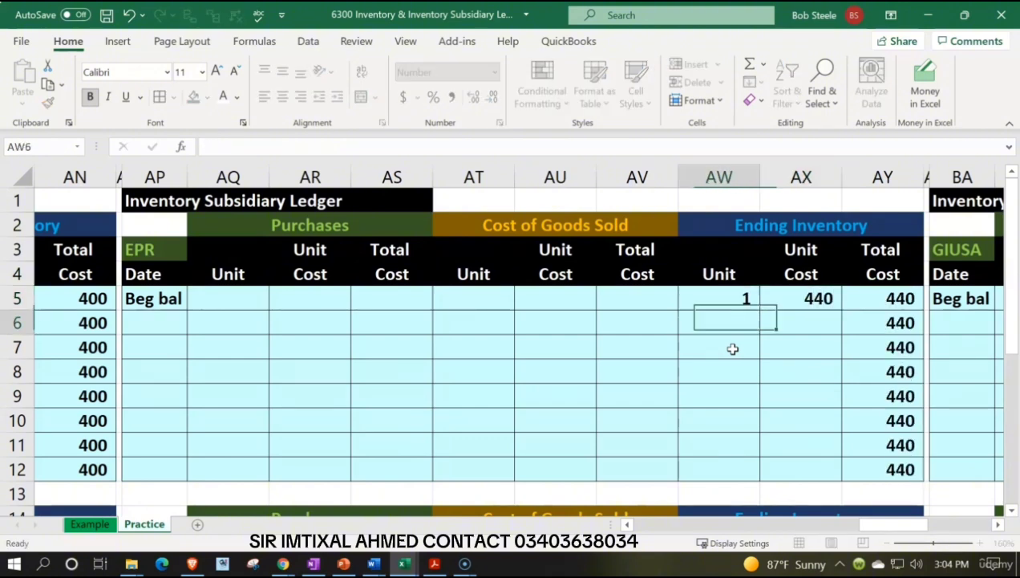
# In the EPSH ledger, set the beginning balance to 2 units in AW17 and the unit cost to 320 in AX17.
pyautogui.press('Down')
pyautogui.press('Down')
pyautogui.press('Down')
pyautogui.press('Down')
pyautogui.press('Down')
pyautogui.press('Down')
pyautogui.press('Down')
pyautogui.press('Down')
pyautogui.press('Down')
pyautogui.press('Down')
pyautogui.press('Down')
pyautogui.press('Down')
pyautogui.press('Down')
pyautogui.press('Down')
pyautogui.press('Up')
pyautogui.press('Up')
pyautogui.press('Up')
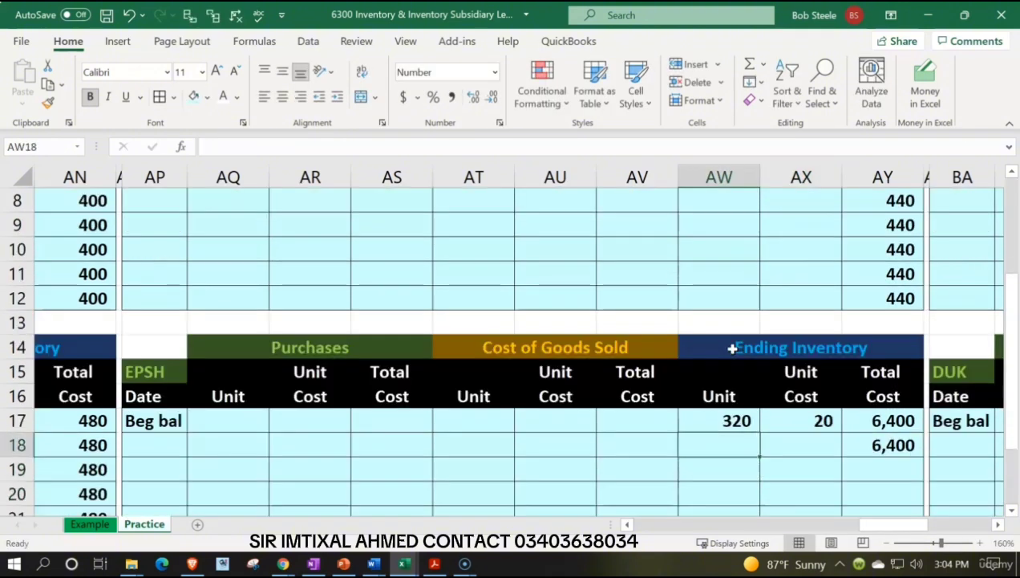
pyautogui.write('2')
pyautogui.press('Tab')
pyautogui.write('20')
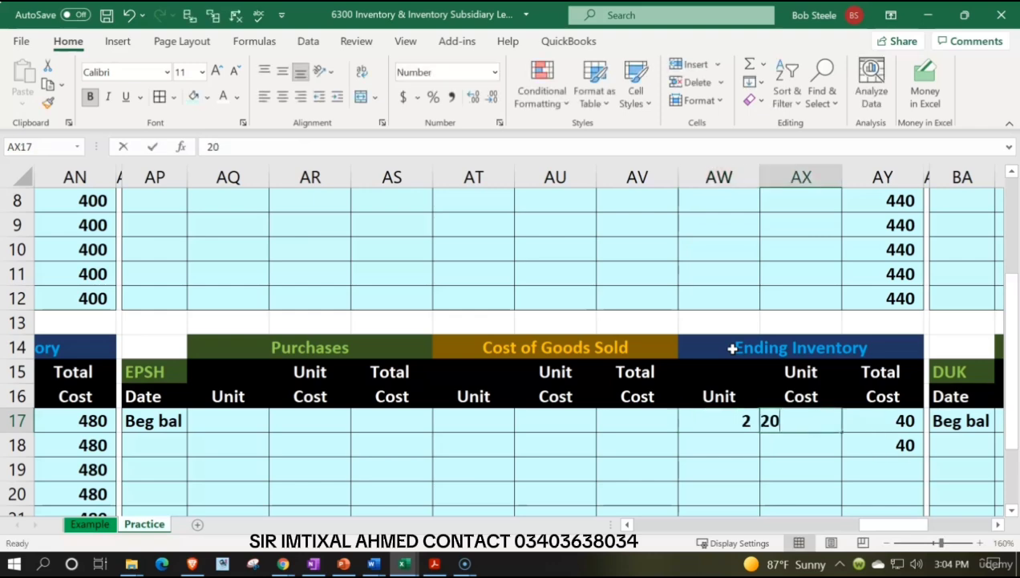
pyautogui.press('Return')
# In the GIUSA ledger, set the beginning balance to 3 units in BH5 and the unit cost to 304 in BI5.
pyautogui.press('Right')
pyautogui.press('Right')
pyautogui.press('Right')
pyautogui.press('Right')
pyautogui.press('Right')
pyautogui.press('Right')
pyautogui.press('Right')
pyautogui.press('Right')
pyautogui.press('Right')
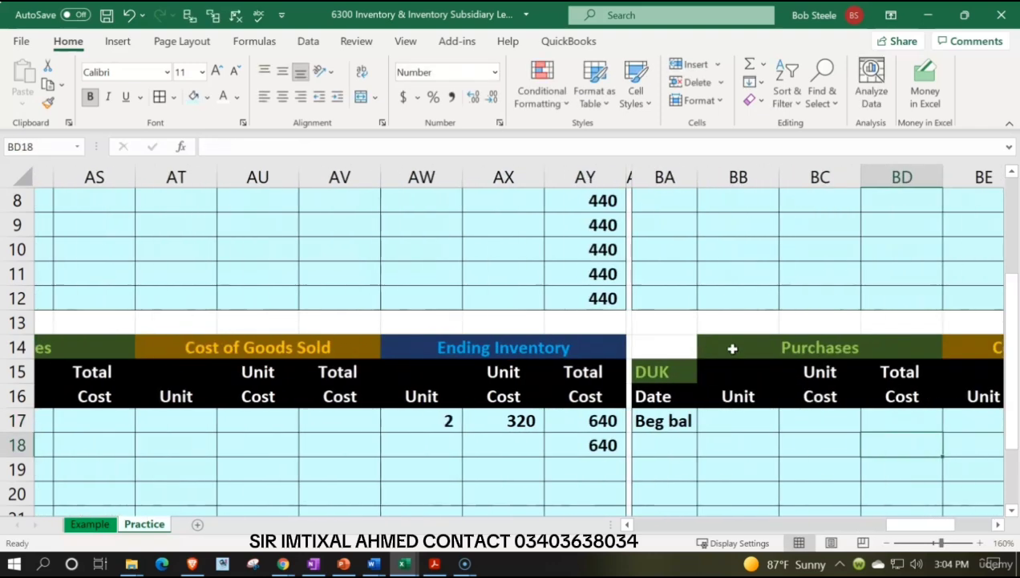
pyautogui.press('Right')
pyautogui.press('Right')
pyautogui.press('Up')
pyautogui.press('Up')
pyautogui.press('Up')
pyautogui.press('Up')
pyautogui.press('Up')
pyautogui.press('Up')
pyautogui.press('Up')
pyautogui.press('Up')
pyautogui.press('Up')
pyautogui.press('Up')
pyautogui.press('Up')
pyautogui.press('Up')
pyautogui.press('Up')
pyautogui.press('Up')
pyautogui.press('Up')
pyautogui.press('Up')
pyautogui.press('Up')
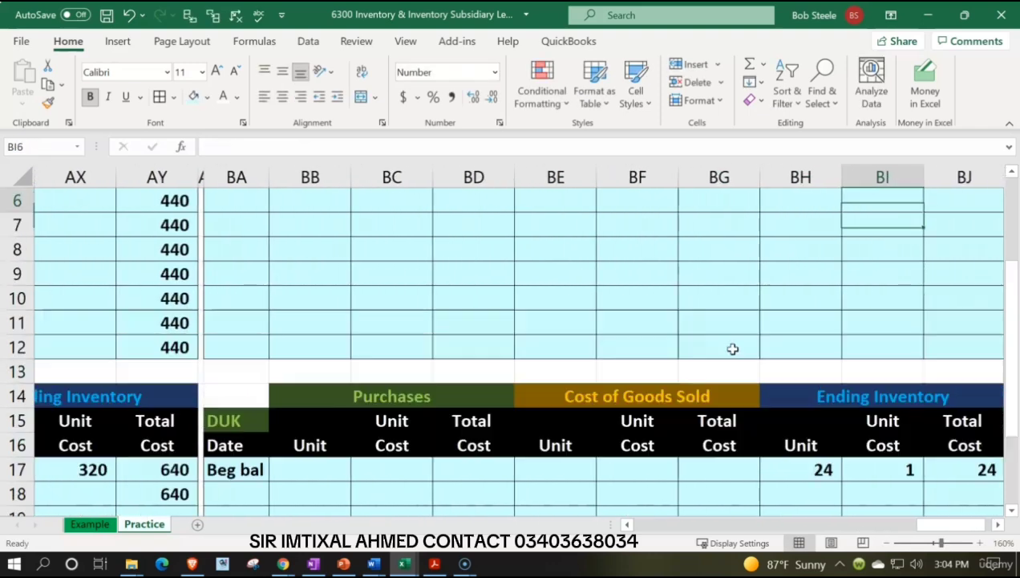
pyautogui.press('Right')
pyautogui.press('Down')
pyautogui.press('Down')
pyautogui.press('Down')
pyautogui.press('Down')
pyautogui.press('Left')
pyautogui.press('Left')
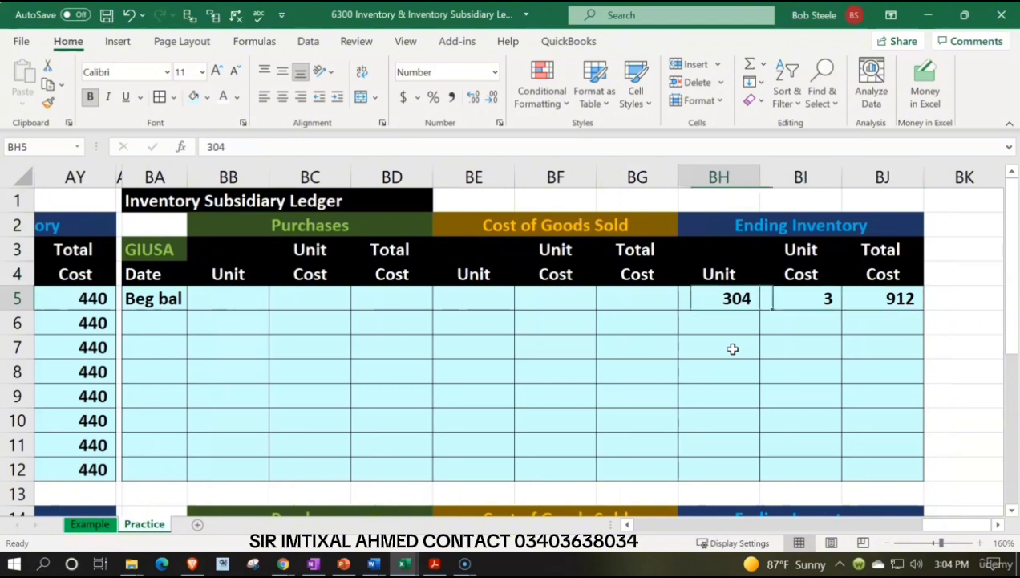
pyautogui.write('3')
pyautogui.press('Right')
pyautogui.write('3')
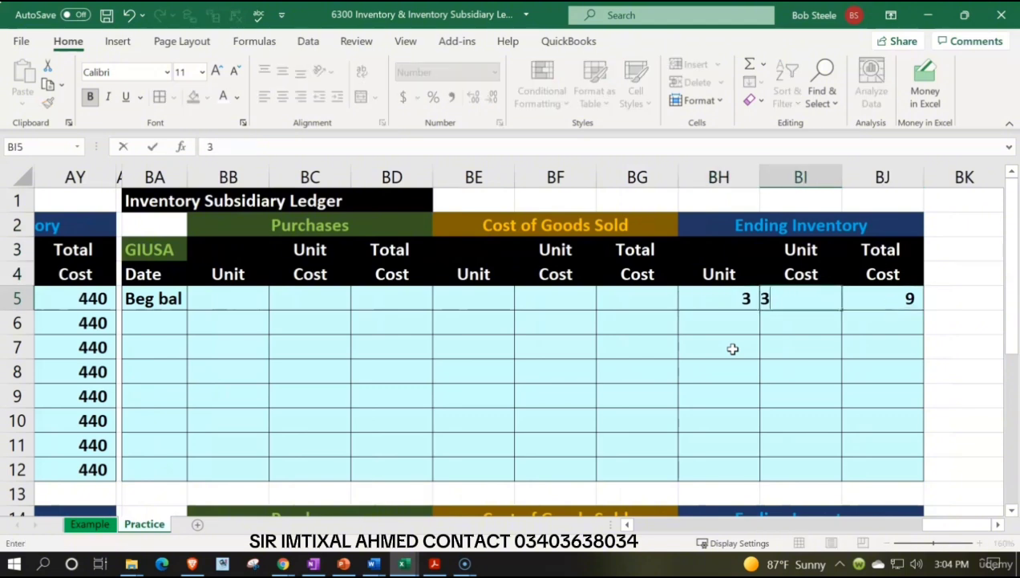
pyautogui.write('04')
pyautogui.press('Return')
# In the DUK ledger, set the beginning balance to 1 unit in BH17 and the unit cost to 24 in BI17.
pyautogui.press('Down')
pyautogui.press('Down')
pyautogui.press('Down')
pyautogui.press('Down')
pyautogui.press('Down')
pyautogui.press('Down')
pyautogui.press('Down')
pyautogui.press('Down')
pyautogui.press('Down')
pyautogui.press('Down')
pyautogui.press('Down')
pyautogui.press('Down')
pyautogui.press('Down')
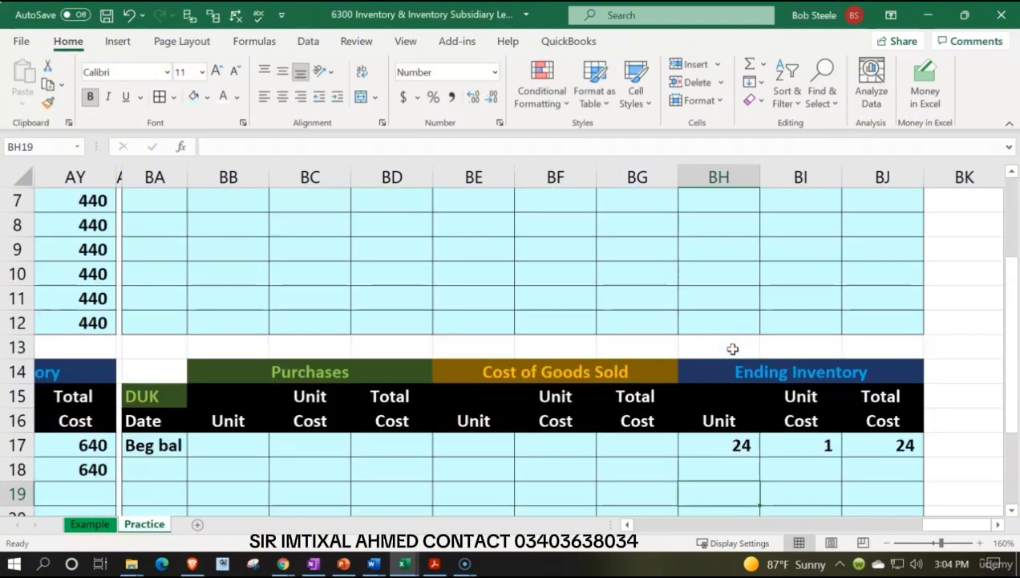
pyautogui.press('Up')
pyautogui.press('Up')
pyautogui.write('1')
pyautogui.press('Tab')
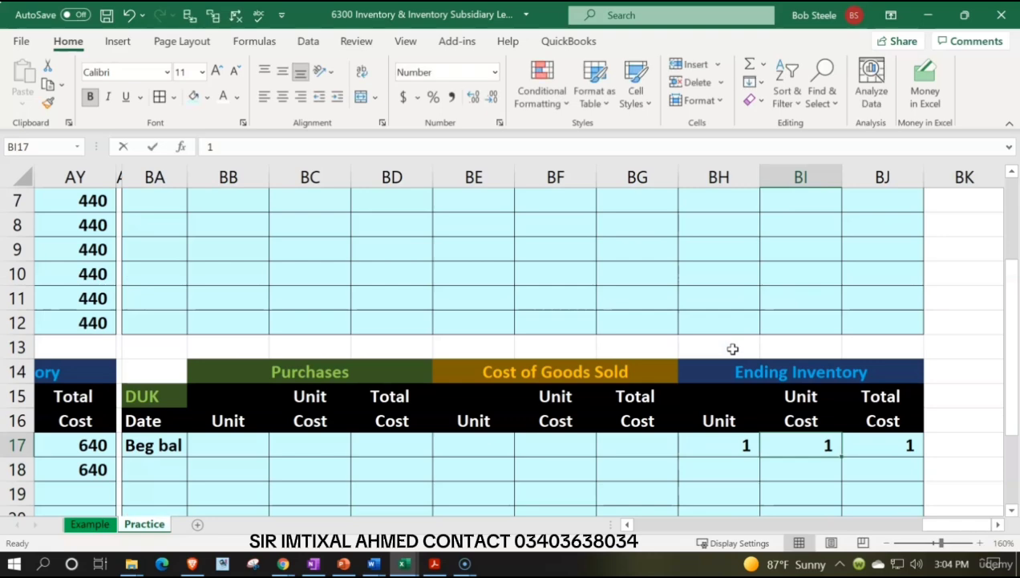
pyautogui.write('24')
pyautogui.press('Return')
# In the EPSH ledger, fill the ending inventory total cost formula from AY18 down through AY24.
pyautogui.press('Left')
pyautogui.press('Left')
pyautogui.press('Left')
pyautogui.press('Left')
pyautogui.press('Left')
pyautogui.press('Left')
pyautogui.press('Left')
pyautogui.press('Left')
pyautogui.press('Left')
pyautogui.press('Left')
pyautogui.press('Left')
pyautogui.press('Left')
pyautogui.press('Left')
pyautogui.press('Left')
pyautogui.press('Left')
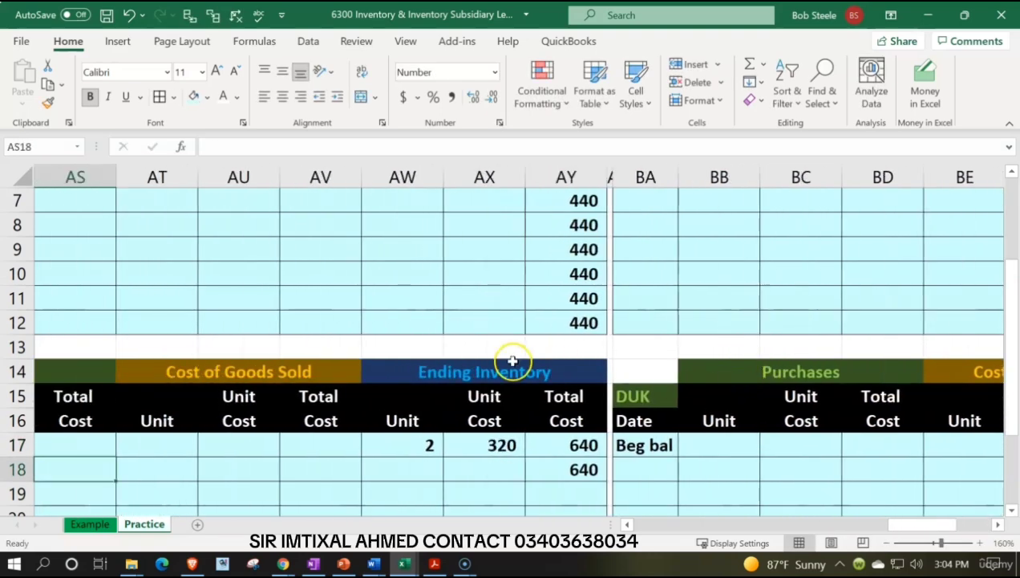
pyautogui.scroll(-1, 514, 357)
pyautogui.click(554, 398)
pyautogui.scroll(-1, 619, 331)
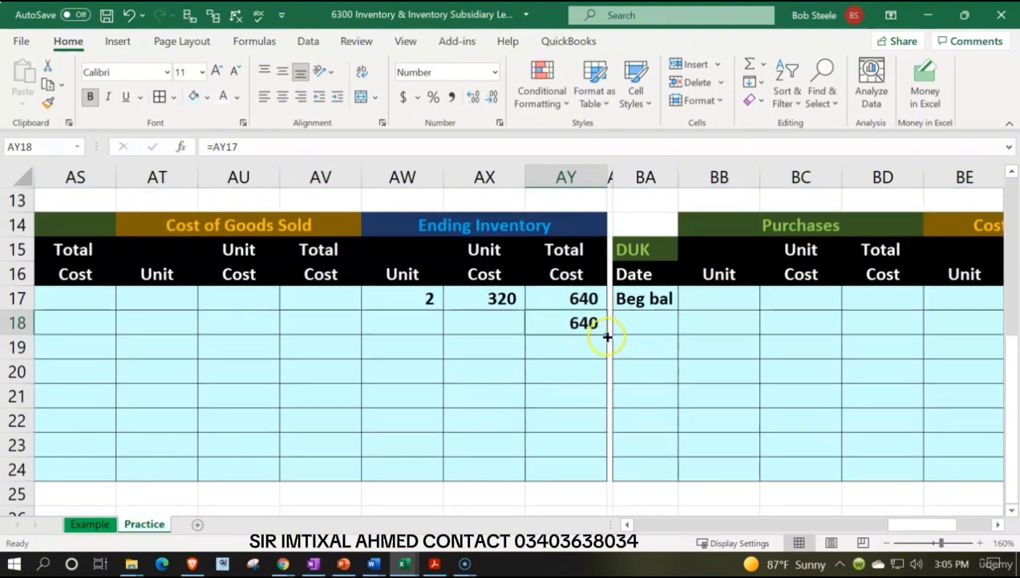
pyautogui.moveTo(607, 337); pyautogui.dragTo(594, 469)
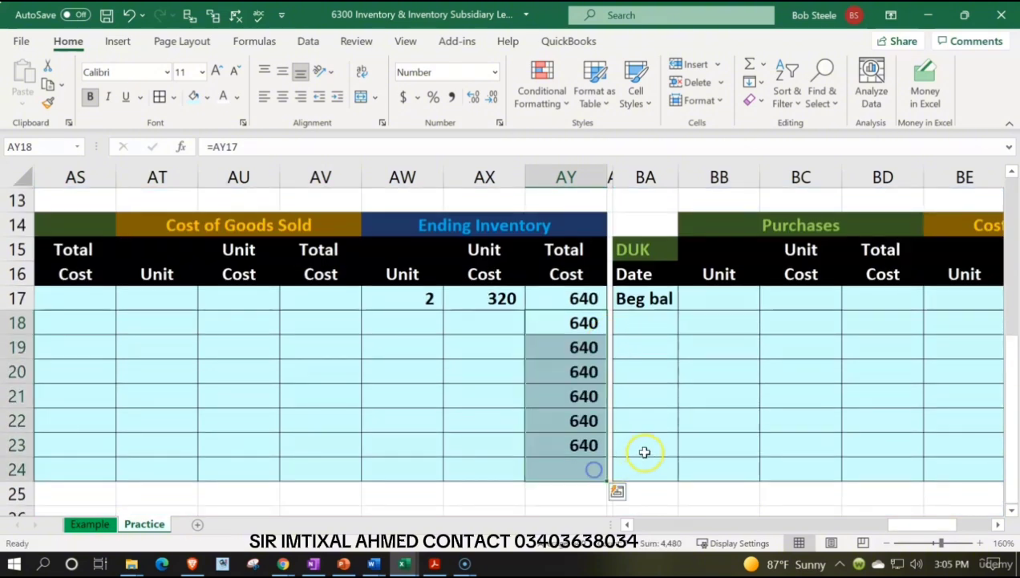
# In the GIUSA ledger, enter =+BJ5 in BJ6 under the ending inventory total cost and fill it through BJ12.
pyautogui.scroll(4, 674, 450)
pyautogui.click(767, 328)
pyautogui.press('Right')
pyautogui.press('Right')
pyautogui.press('Right')
pyautogui.press('Right')
pyautogui.press('Right')
pyautogui.press('Right')
pyautogui.press('Right')
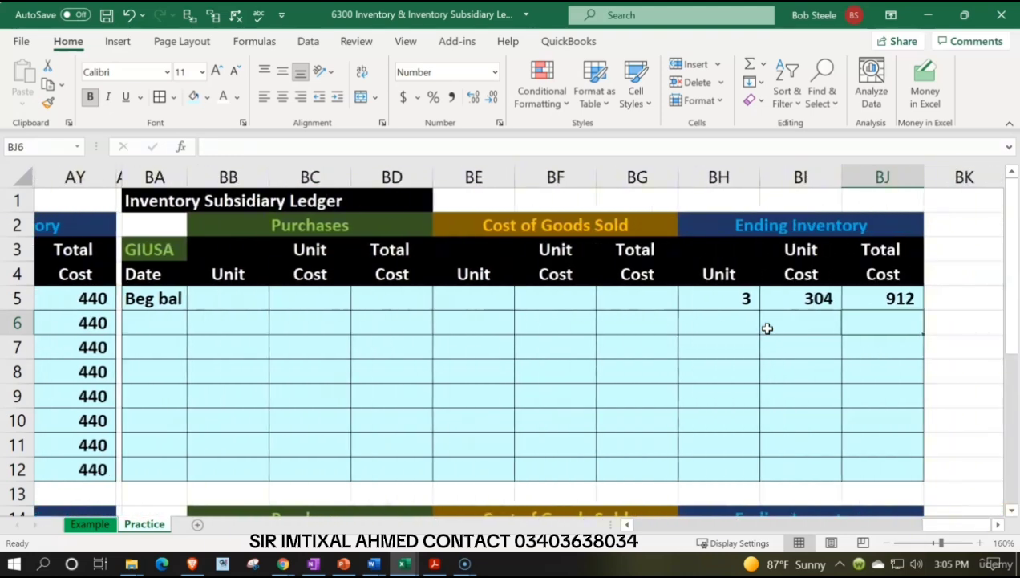
pyautogui.write('+')
pyautogui.press('Up')
pyautogui.press('Return')
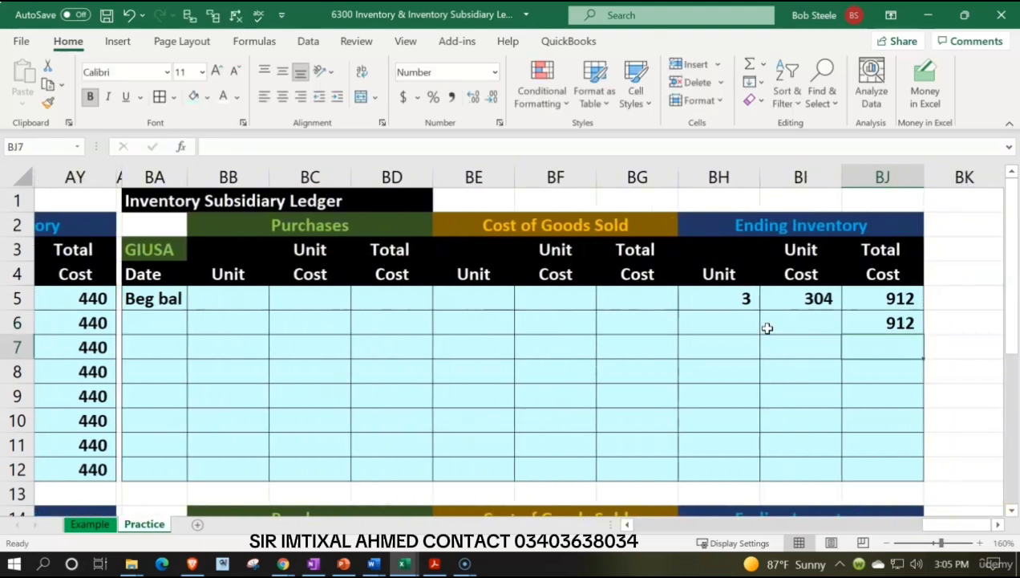
pyautogui.press('Up')
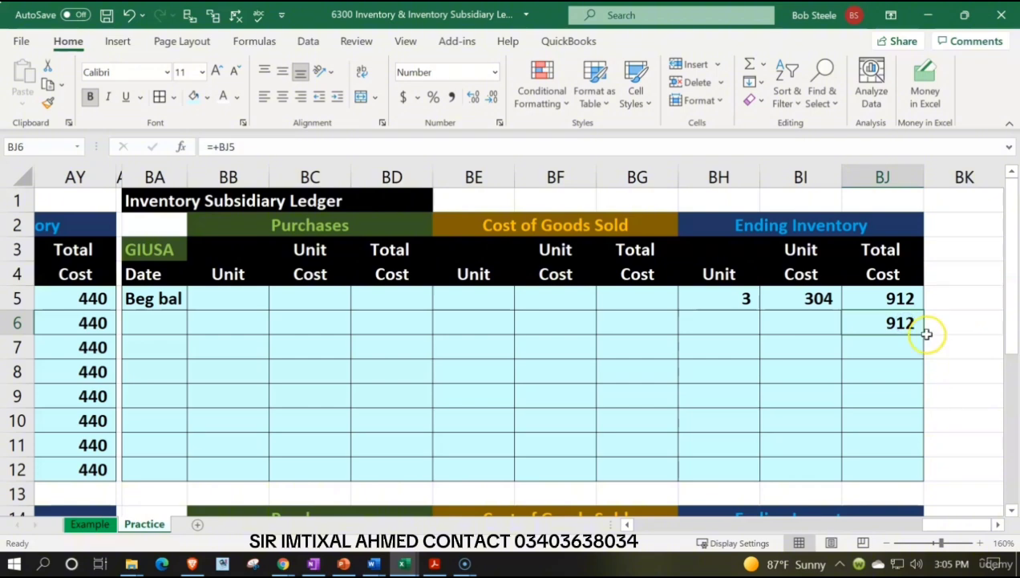
pyautogui.moveTo(922, 335); pyautogui.dragTo(911, 473)
# In the DUK ledger, enter =BJ17 in BJ18 under the ending inventory total cost and fill it through BJ24.
pyautogui.scroll(-3, 896, 405)
pyautogui.click(895, 404)
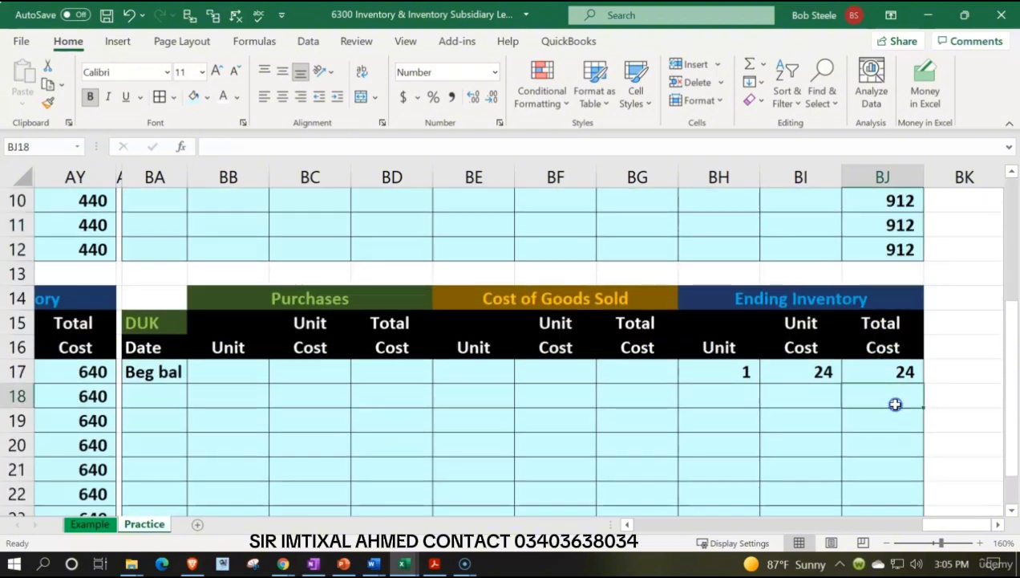
pyautogui.write('=')
pyautogui.press('Return')
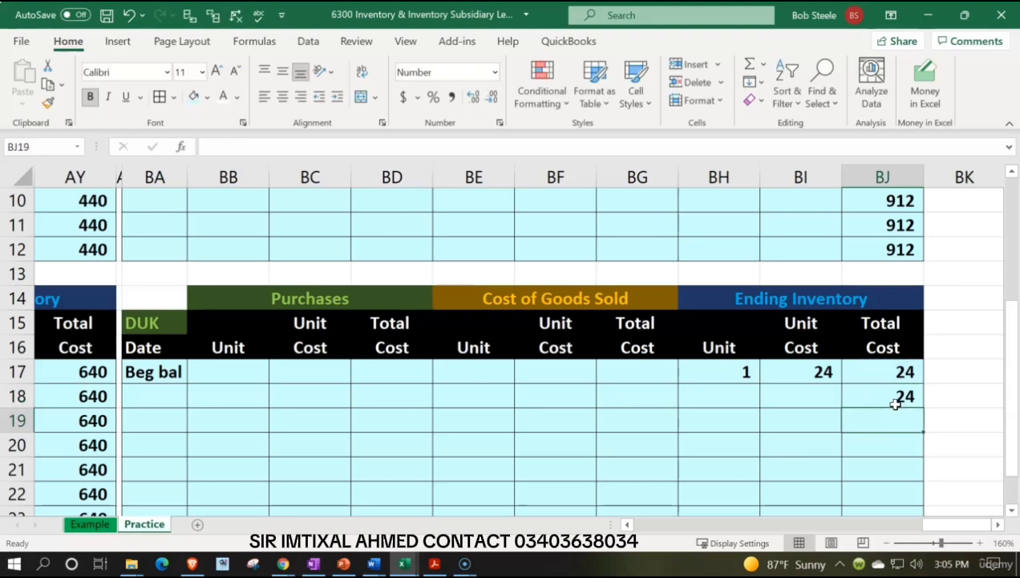
pyautogui.click(901, 401)
pyautogui.moveTo(925, 410); pyautogui.dragTo(920, 483)
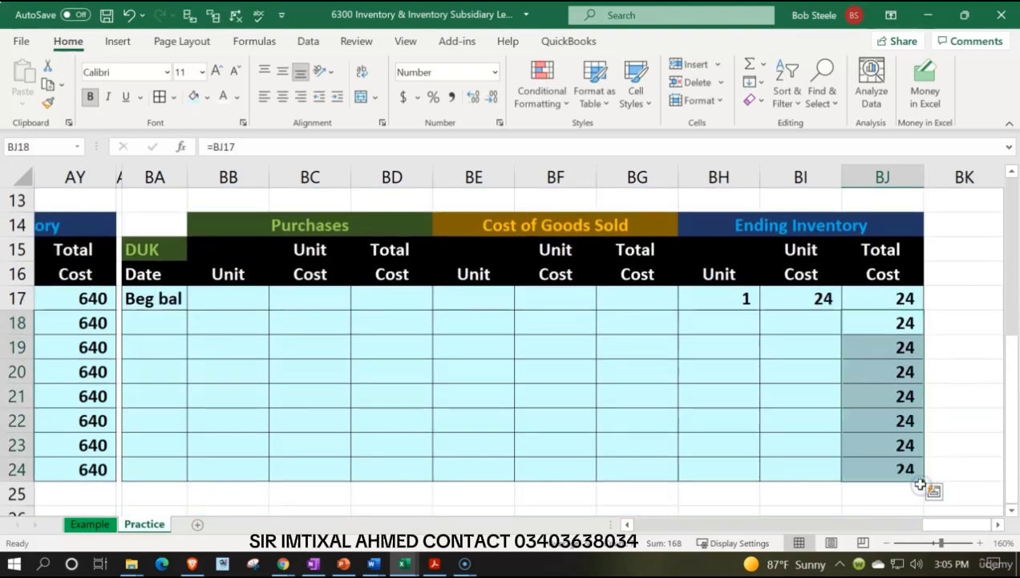
# Clear the Inventory Subsidiary Ledger title from AP1 above the EPR ledger.
pyautogui.scroll(4, 855, 426)
pyautogui.click(498, 206)
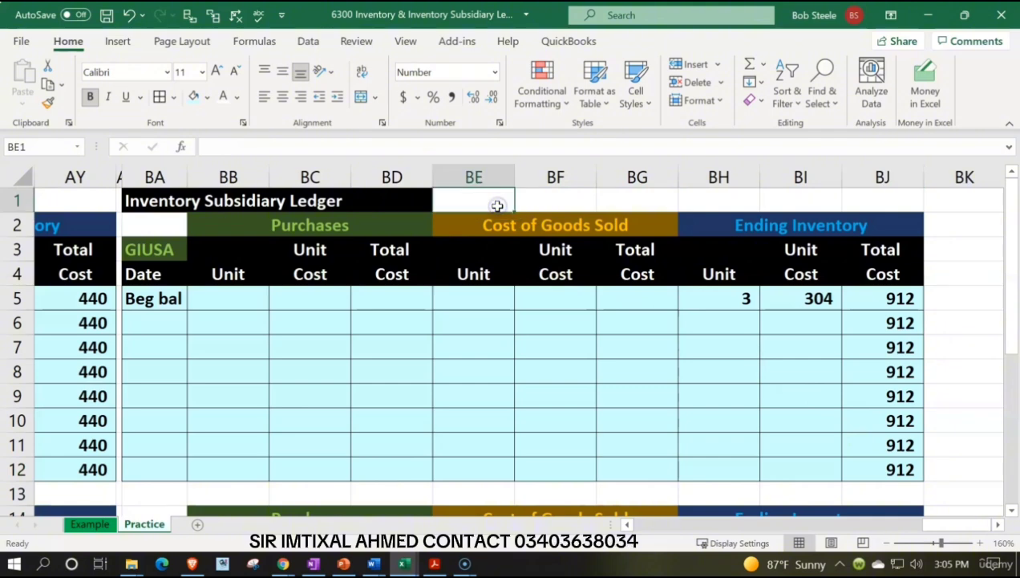
pyautogui.press('Left')
pyautogui.press('Left')
pyautogui.press('Left')
pyautogui.press('Left')
pyautogui.press('Left')
pyautogui.press('Left')
pyautogui.press('Left')
pyautogui.press('Left')
pyautogui.press('Left')
pyautogui.press('Left')
pyautogui.press('Left')
pyautogui.press('Left')
pyautogui.press('Left')
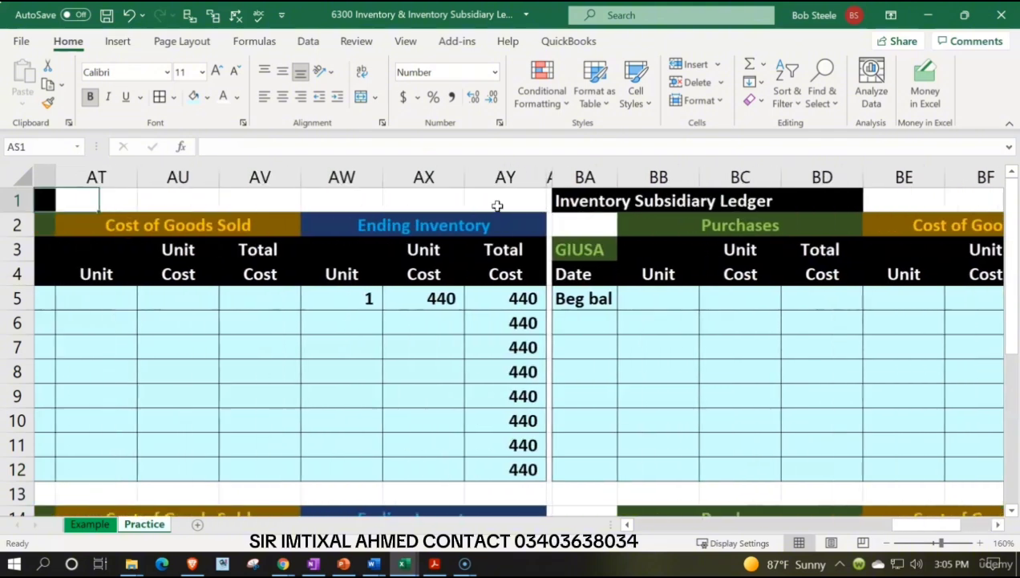
pyautogui.press('Left')
pyautogui.press('Left')
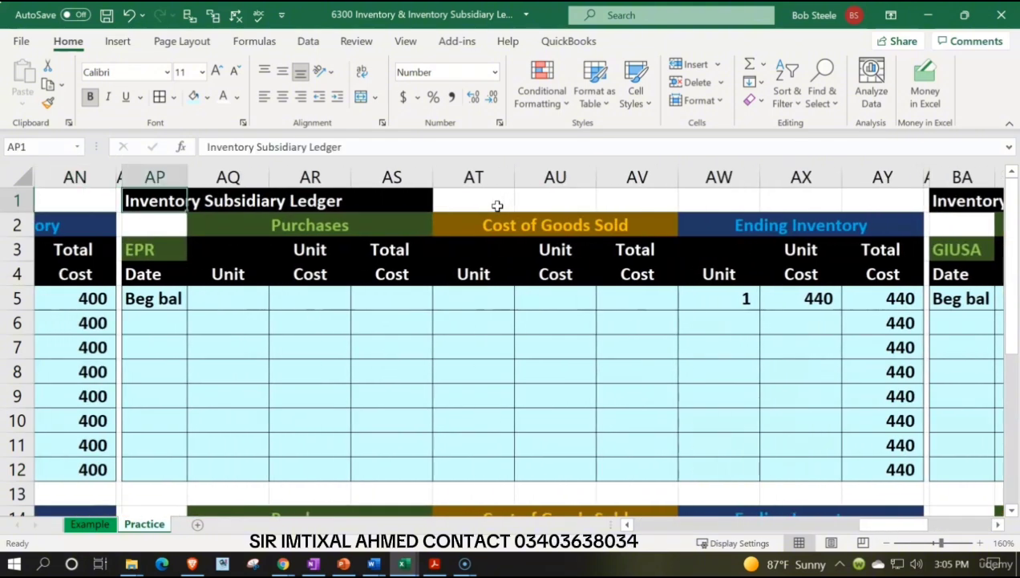
pyautogui.press('Delete')
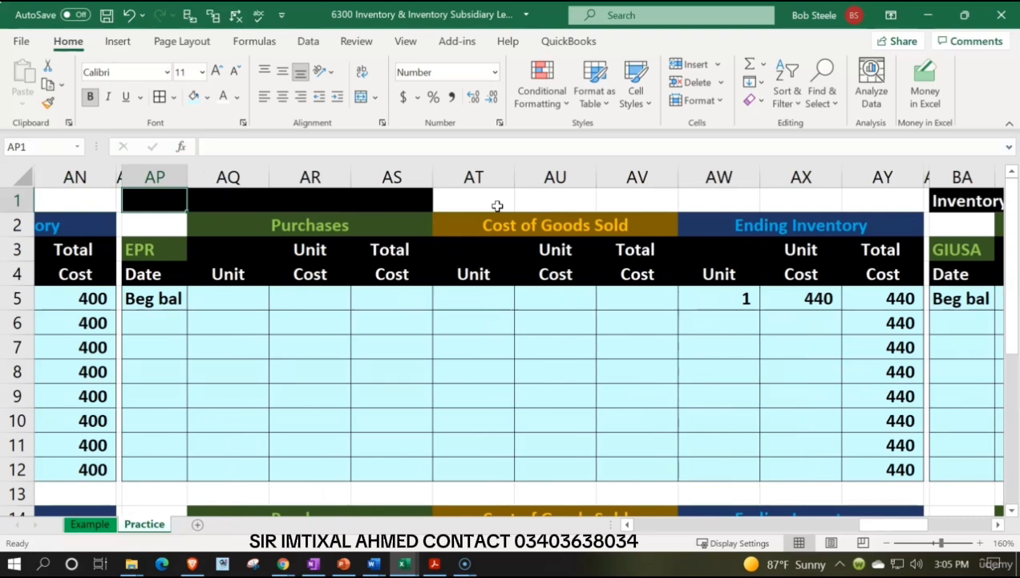
# Start a total in AP1 from the EPR and EPSH ending total costs, =AY12+AY24.
pyautogui.write('=')
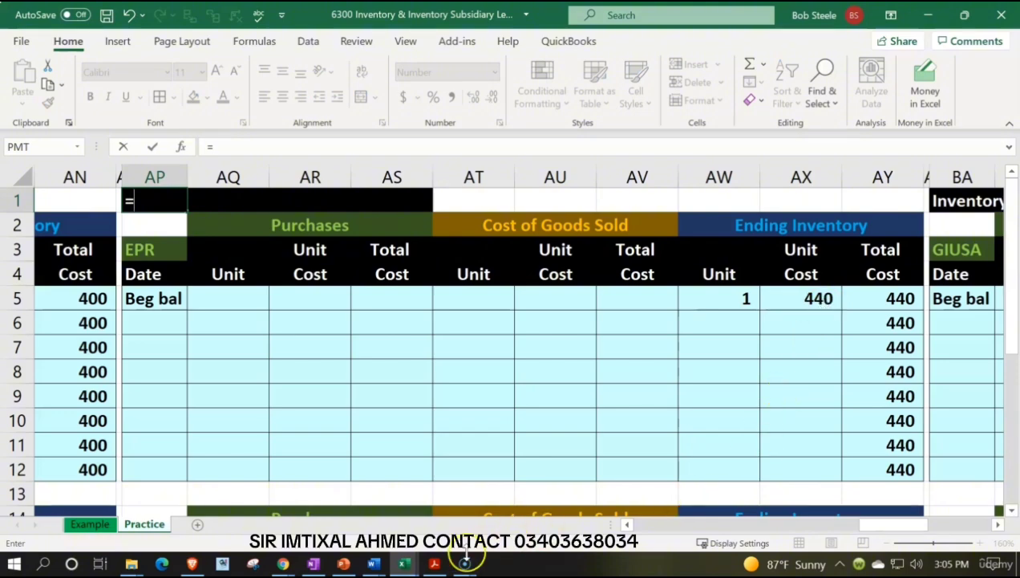
pyautogui.click(434, 564)
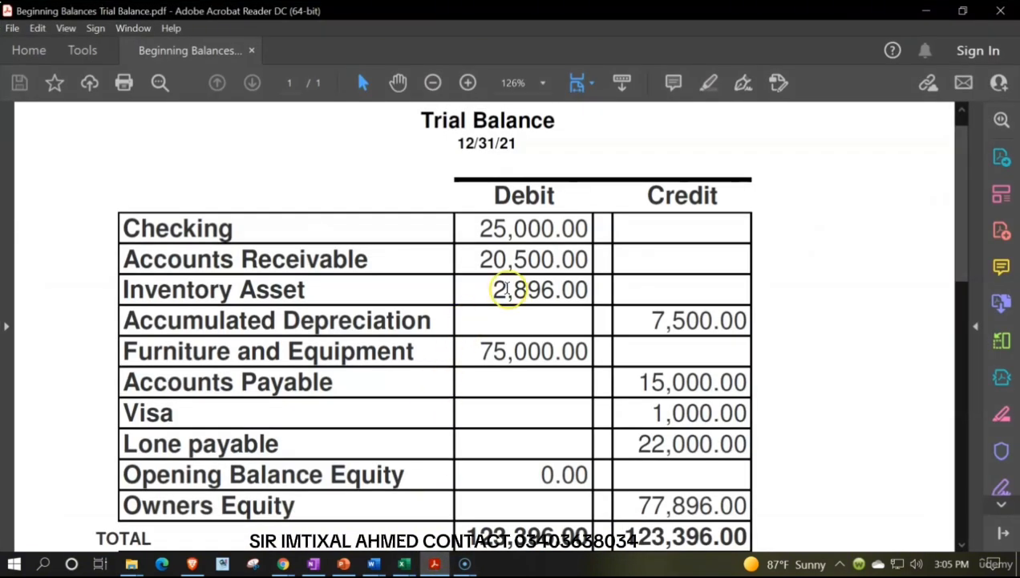
pyautogui.click(437, 561)
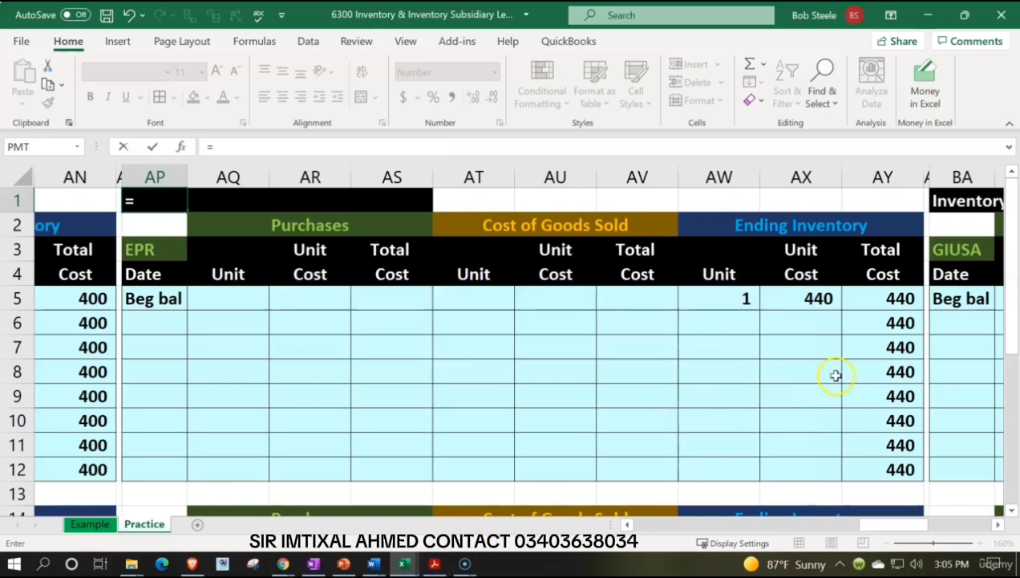
pyautogui.scroll(-1, 840, 377)
pyautogui.click(856, 390)
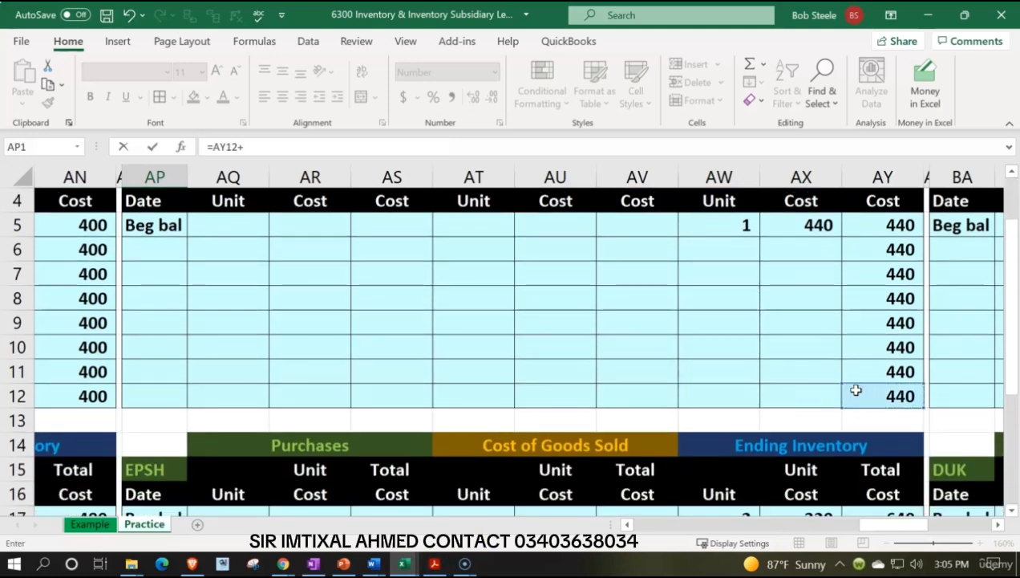
pyautogui.scroll(-3, 856, 390)
pyautogui.click(873, 467)
pyautogui.write('+')
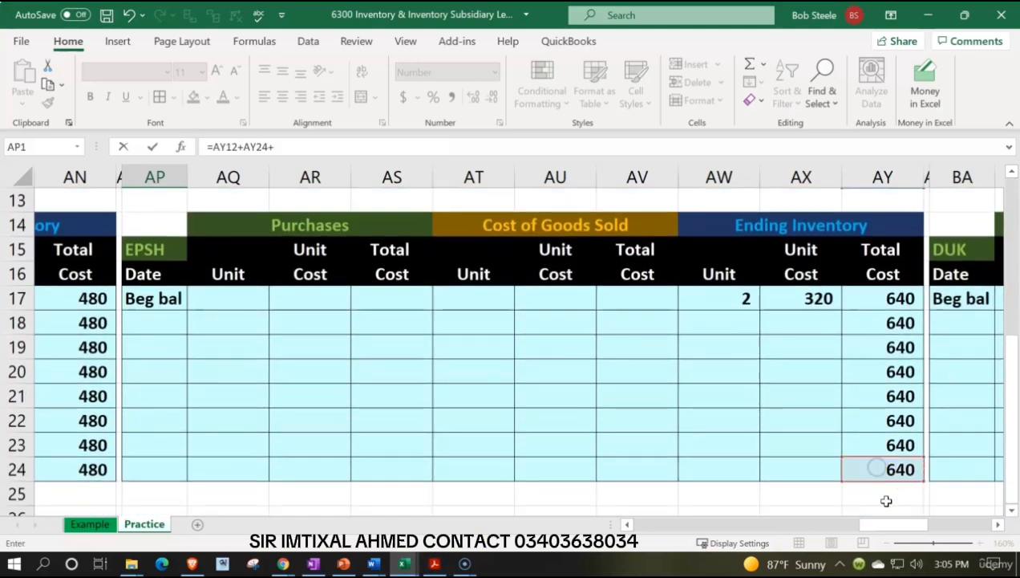
# Extend the AP1 total with the GIUSA and DUK ending costs, =AY12+AY24+BJ12+BJ24, and clear it from the cell.
pyautogui.moveTo(887, 521); pyautogui.dragTo(952, 520)
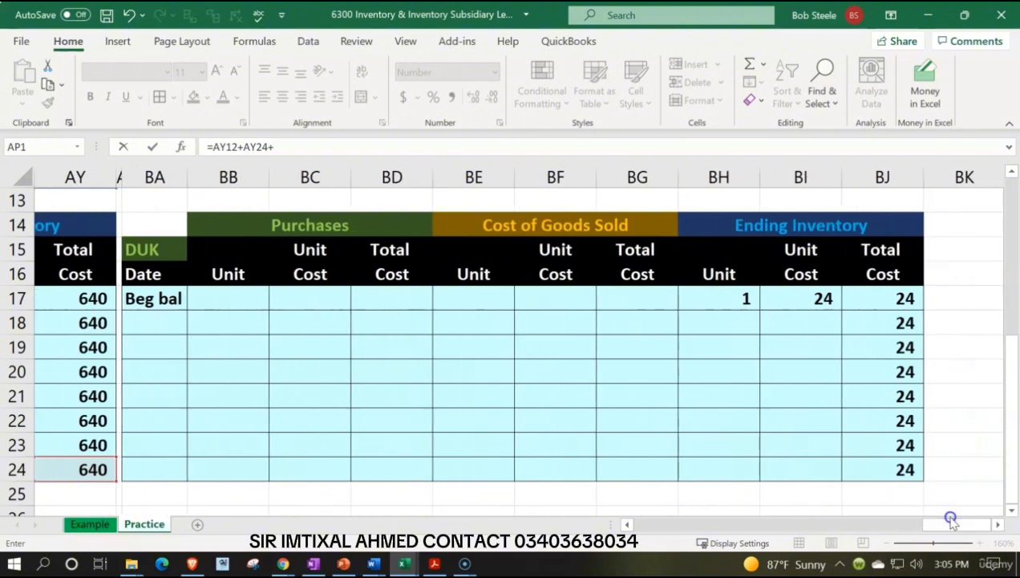
pyautogui.scroll(2, 877, 466)
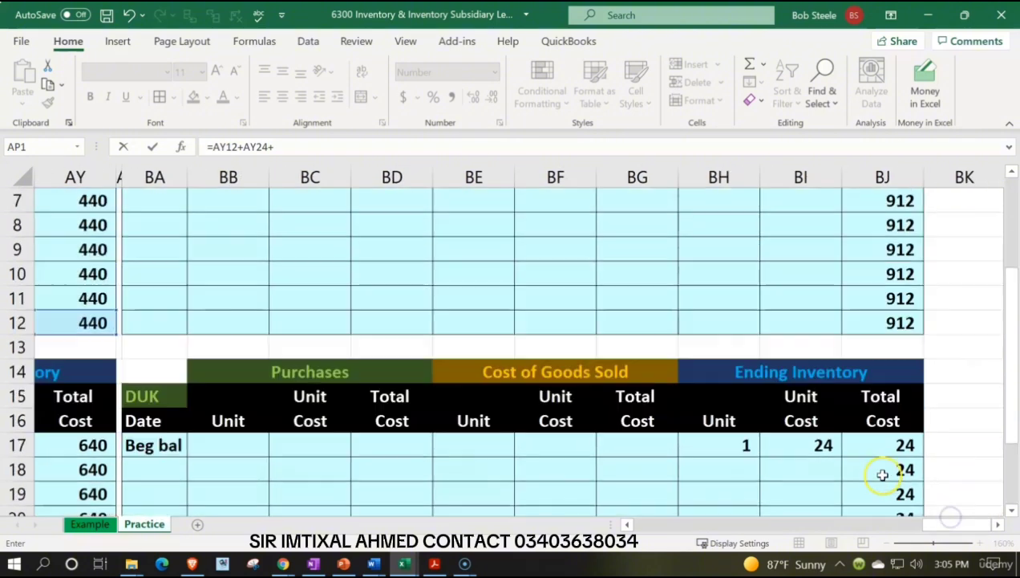
pyautogui.click(886, 307)
pyautogui.click(885, 320)
pyautogui.write('+')
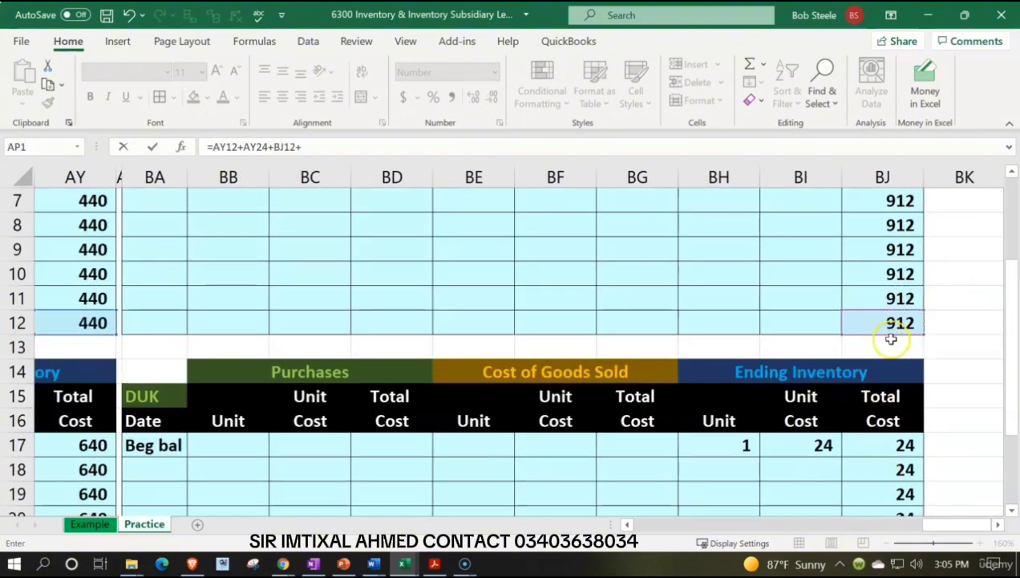
pyautogui.scroll(-3, 887, 378)
pyautogui.click(889, 401)
pyautogui.write('+')
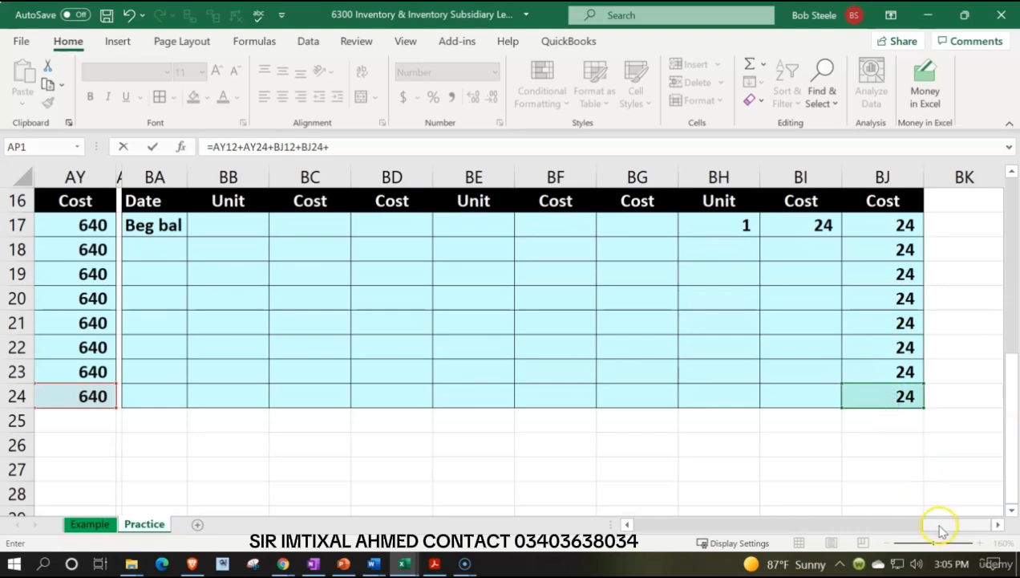
pyautogui.moveTo(941, 528); pyautogui.dragTo(810, 531)
pyautogui.press('Return')
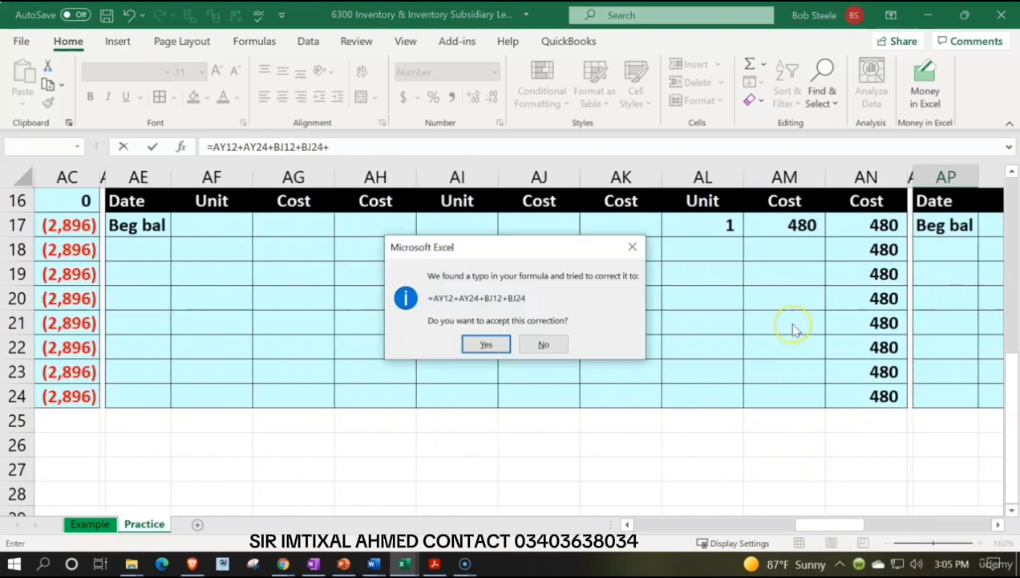
pyautogui.press('Return')
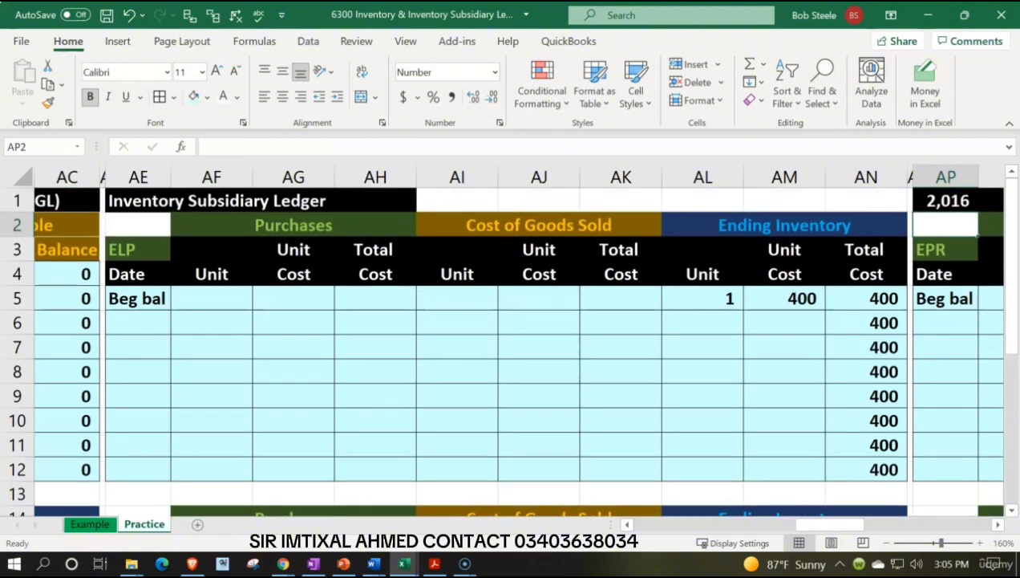
pyautogui.click(941, 200)
# Clear the Inventory Subsidiary Ledger title from AE1 above the ELP ledger.
pyautogui.press('Left')
pyautogui.press('Left')
pyautogui.press('Left')
pyautogui.press('Left')
pyautogui.press('Left')
pyautogui.press('Left')
pyautogui.press('Left')
pyautogui.press('Left')
pyautogui.press('Left')
pyautogui.press('Left')
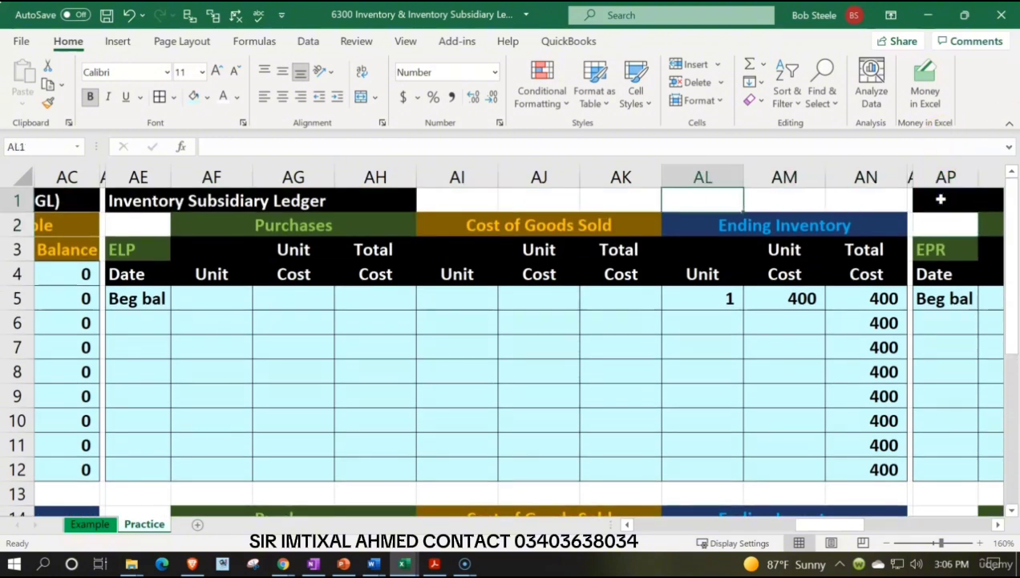
pyautogui.press('Left')
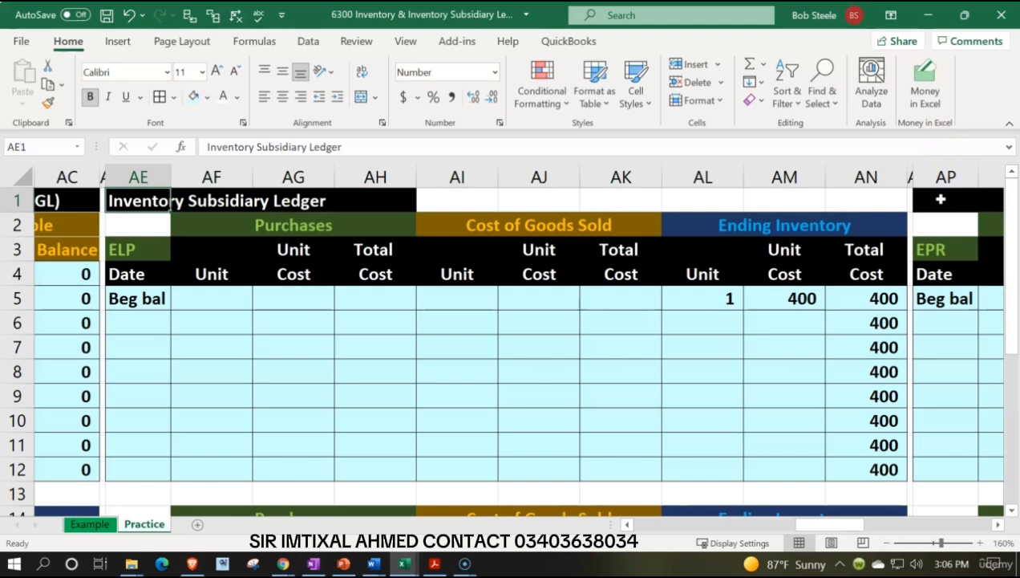
pyautogui.press('Left')
pyautogui.press('Left')
pyautogui.press('Left')
pyautogui.press('Left')
pyautogui.press('Right')
pyautogui.press('Right')
pyautogui.press('Right')
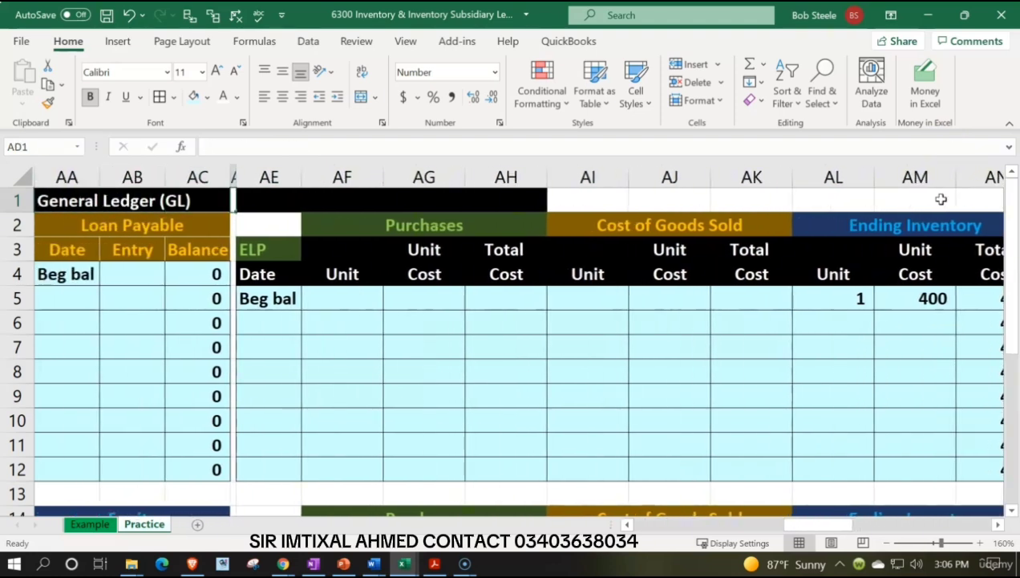
pyautogui.press('Right')
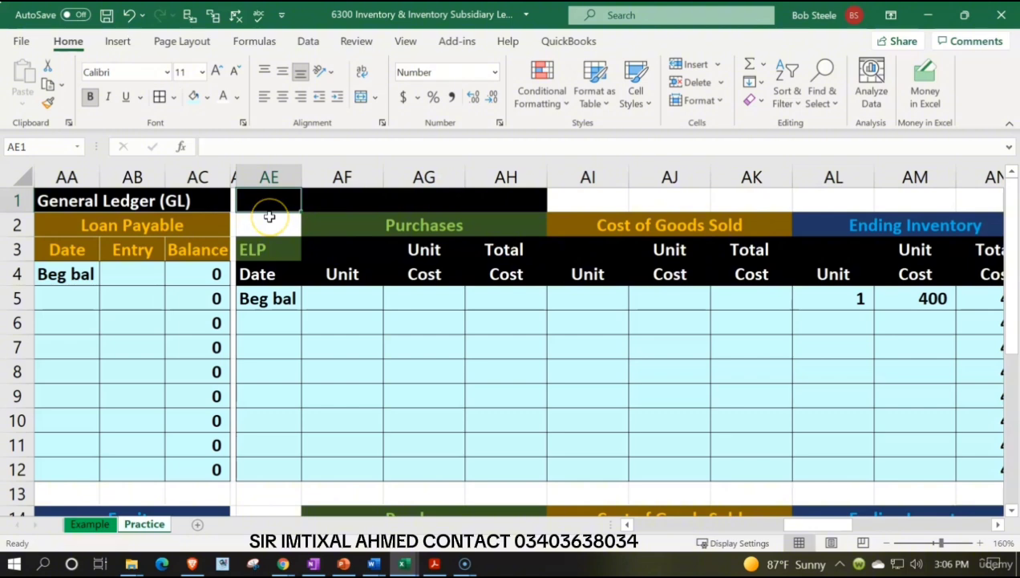
# Start the inventory total in AE1 from the last ELP and EPSP ending total costs, =AN12+AN24.
pyautogui.write('=')
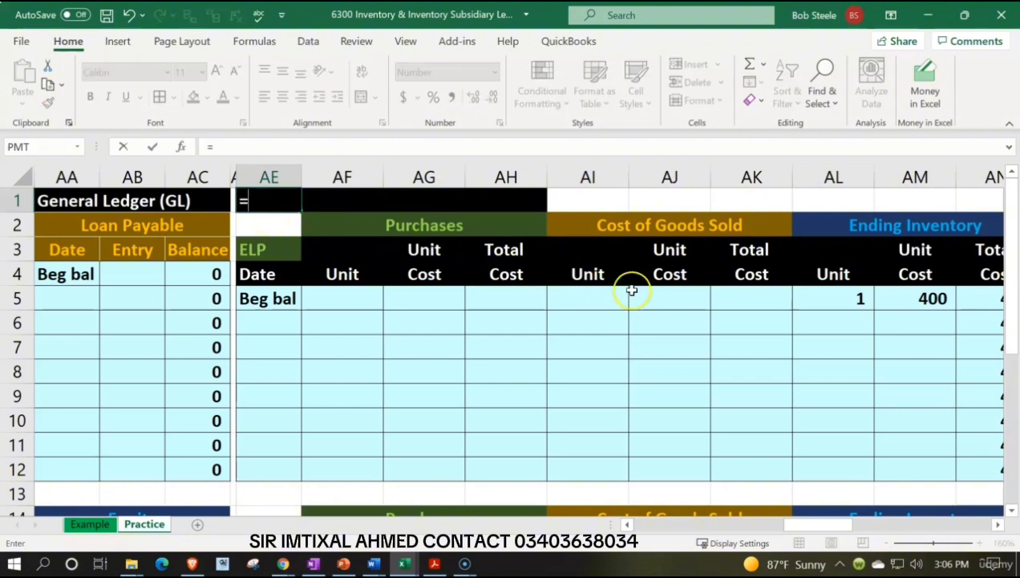
pyautogui.click(737, 429)
pyautogui.press('Right')
pyautogui.press('Right')
pyautogui.press('Right')
pyautogui.press('Right')
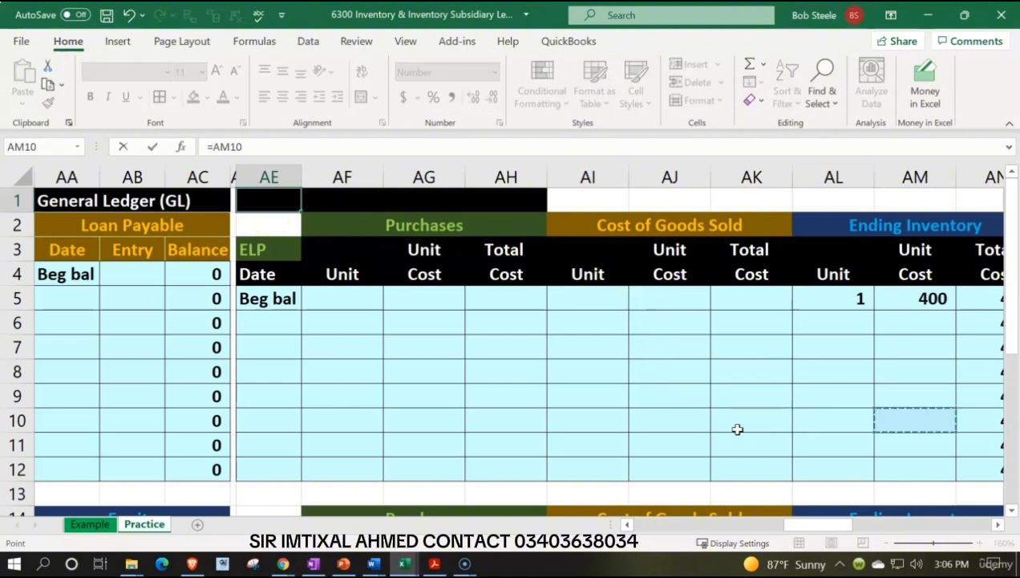
pyautogui.press('Down')
pyautogui.press('Down')
pyautogui.press('Left')
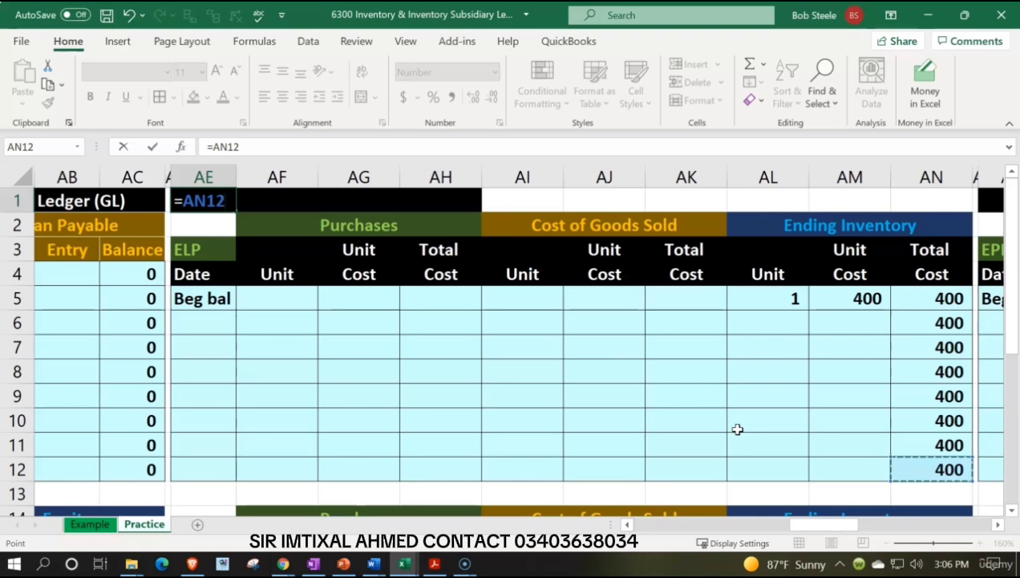
pyautogui.scroll(-3, 738, 430)
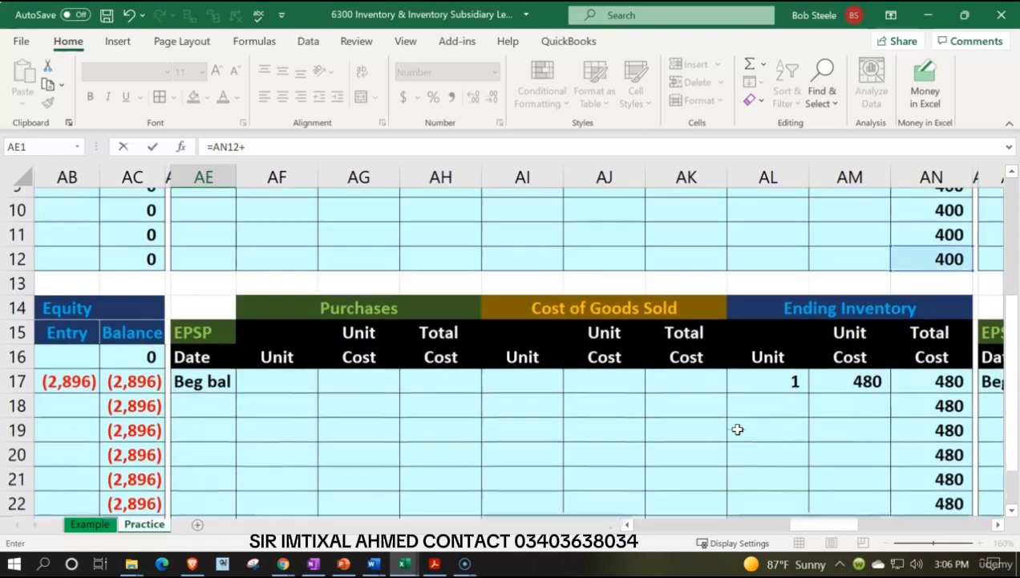
pyautogui.scroll(-1, 957, 490)
pyautogui.click(946, 470)
pyautogui.scroll(3, 945, 467)
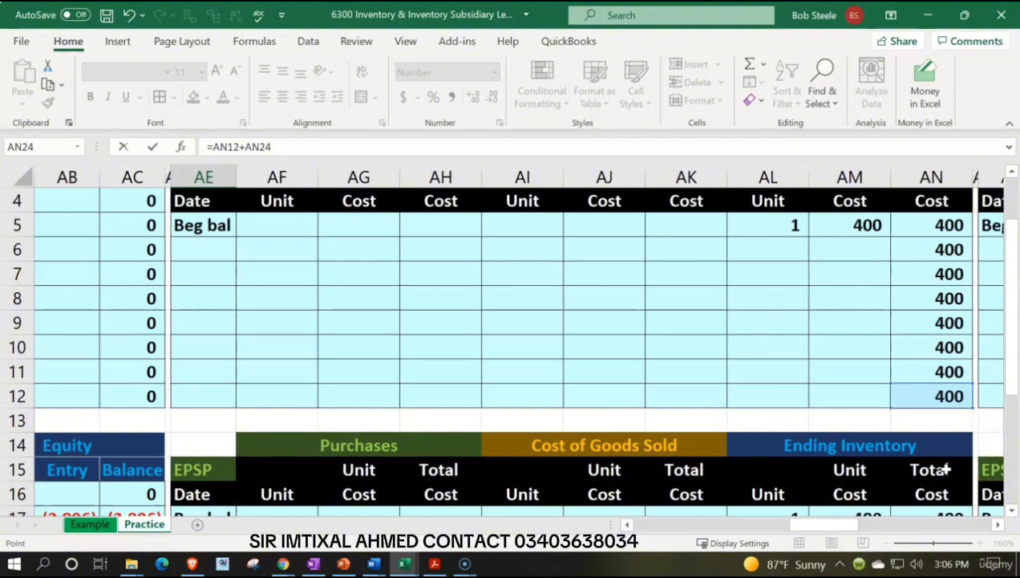
# Add the last EPR and EPSH ending total costs, AY12 and AY24, to the AE1 formula.
pyautogui.moveTo(850, 525); pyautogui.dragTo(929, 525)
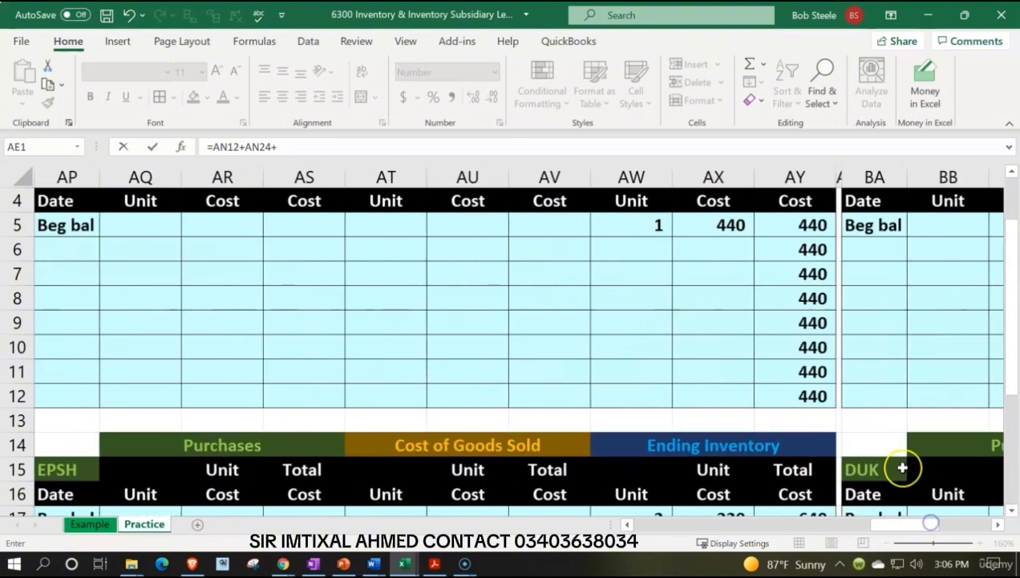
pyautogui.click(811, 397)
pyautogui.scroll(-4, 806, 402)
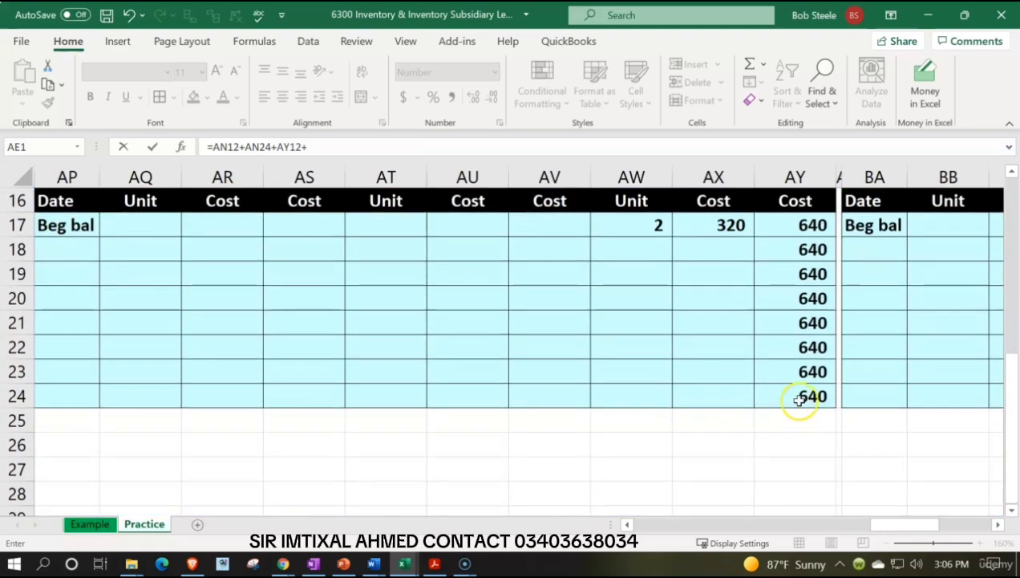
pyautogui.write('+')
pyautogui.click(800, 399)
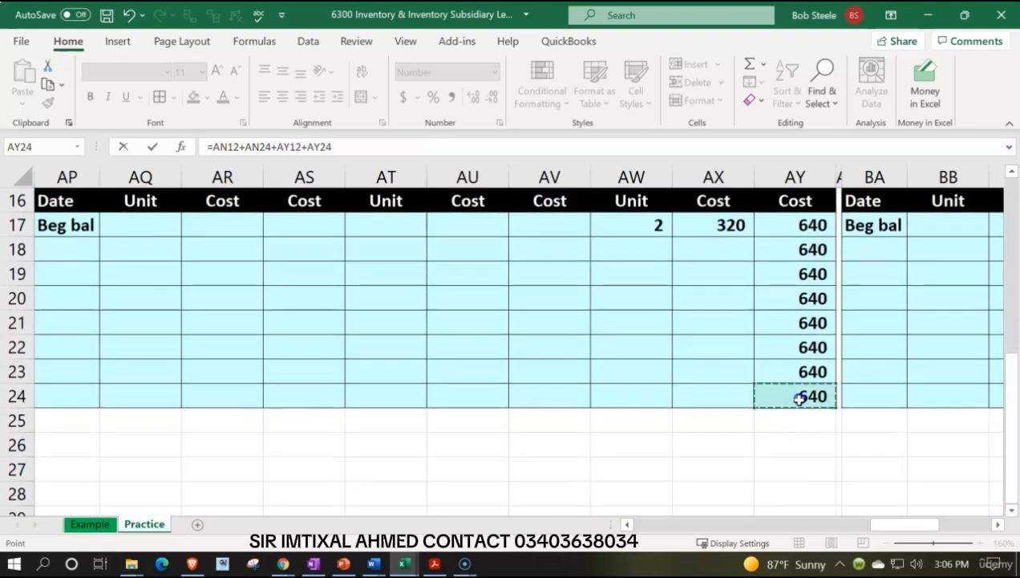
pyautogui.write('+')
# Add the last GIUSA and DUK ending total costs, BJ12 and BJ24, and enter the AE1 formula.
pyautogui.scroll(4, 810, 441)
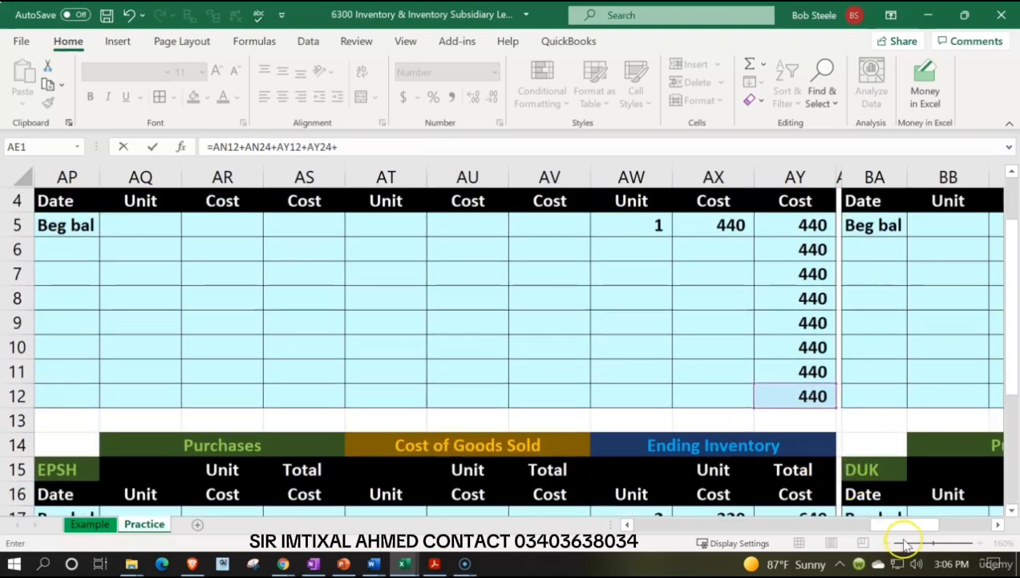
pyautogui.moveTo(907, 524); pyautogui.dragTo(968, 520)
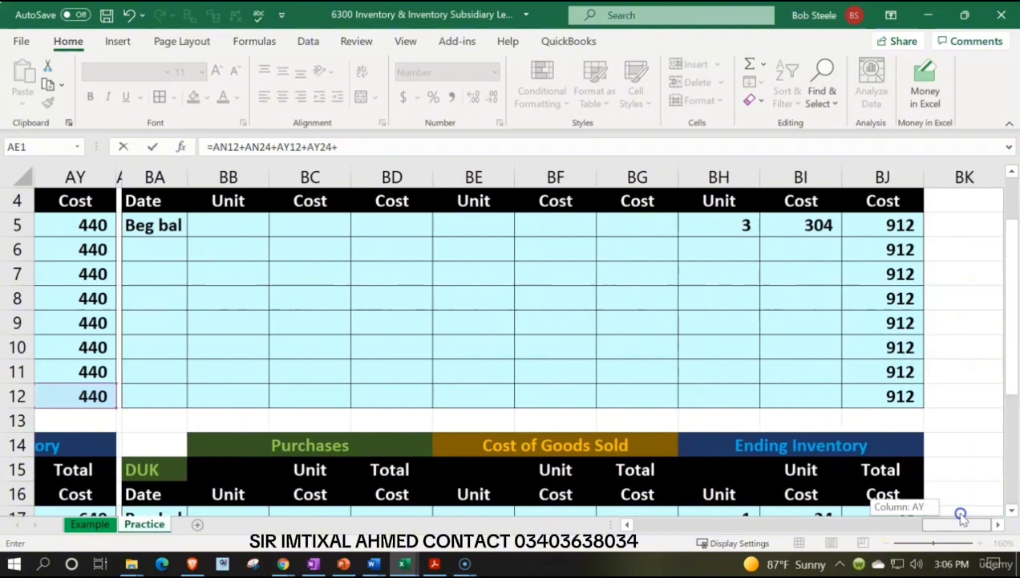
pyautogui.click(897, 395)
pyautogui.write('+')
pyautogui.scroll(-3, 897, 395)
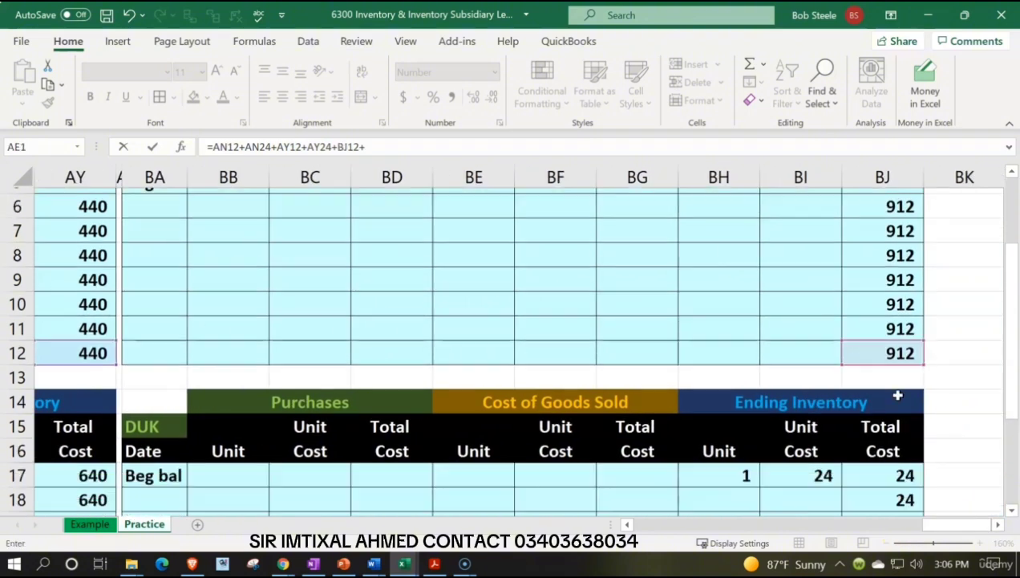
pyautogui.click(909, 463)
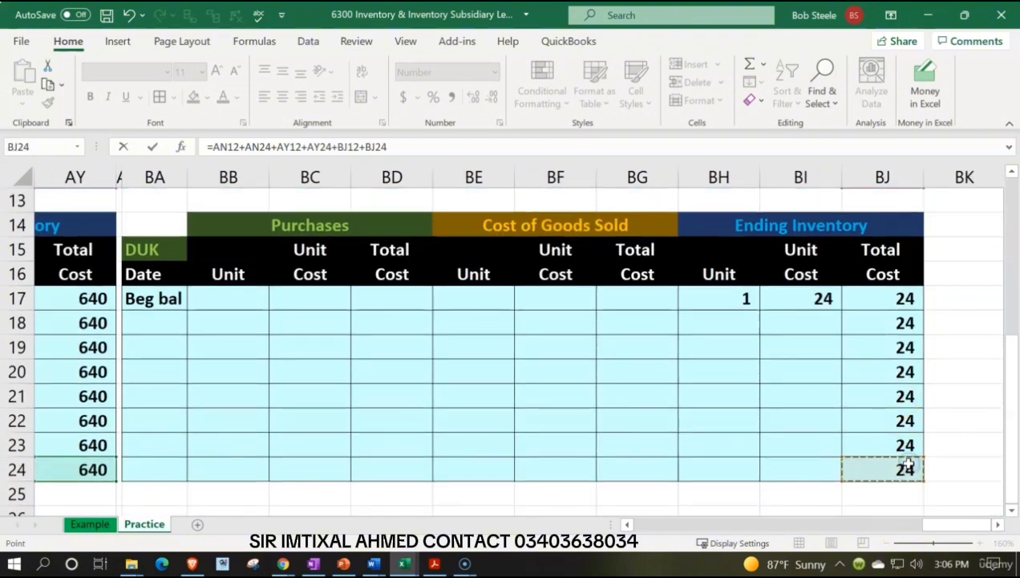
pyautogui.press('Return')
# Trace the precedents of the inventory total in AE1.
pyautogui.press('Up')
pyautogui.press('Left')
pyautogui.press('Left')
pyautogui.press('Left')
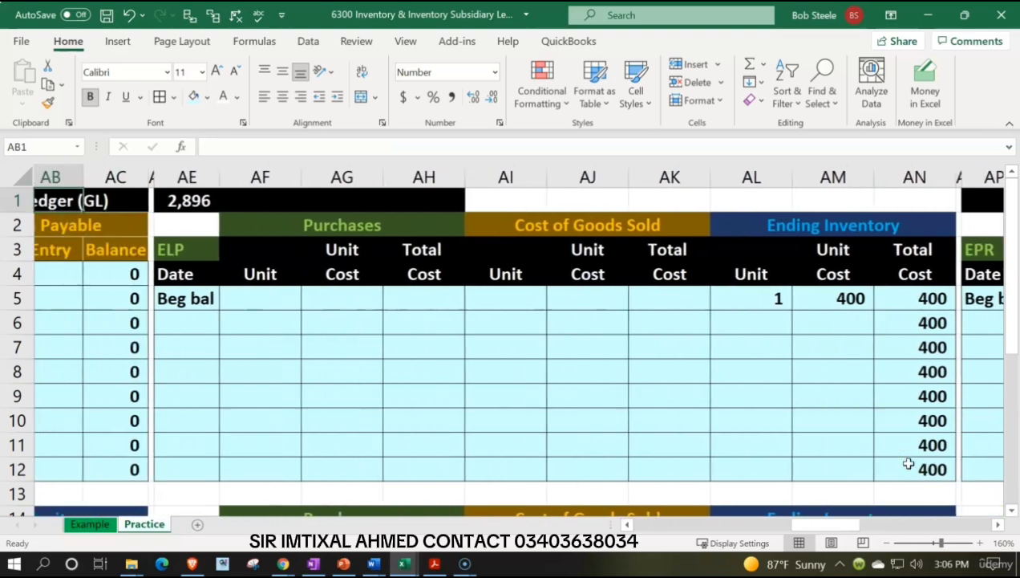
pyautogui.press('Right')
pyautogui.press('Right')
pyautogui.press('Right')
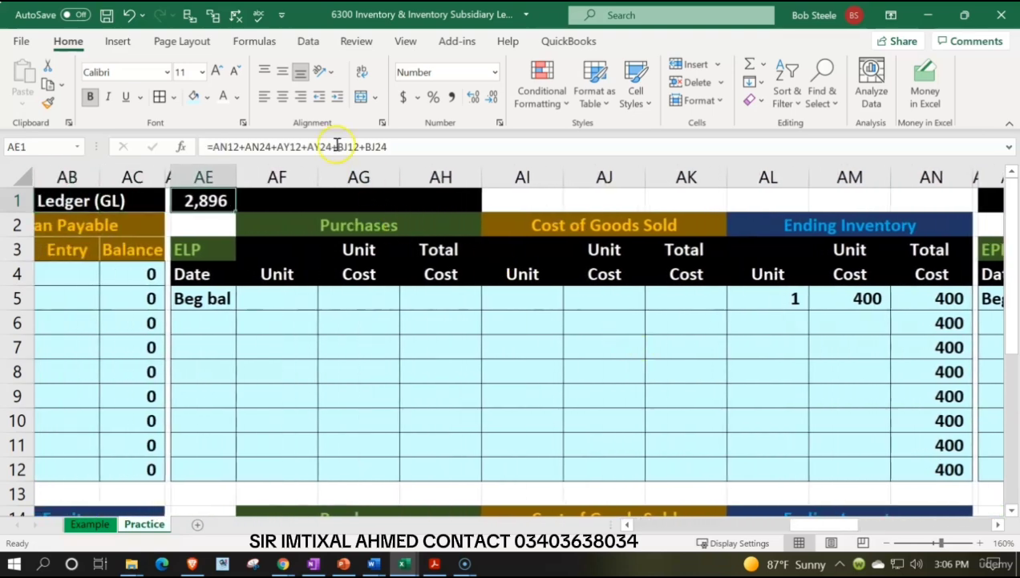
pyautogui.click(186, 21)
# Examine where the tracer arrows from AE1 end in the ledgers' ending inventory total cost columns.
pyautogui.scroll(-4, 472, 308)
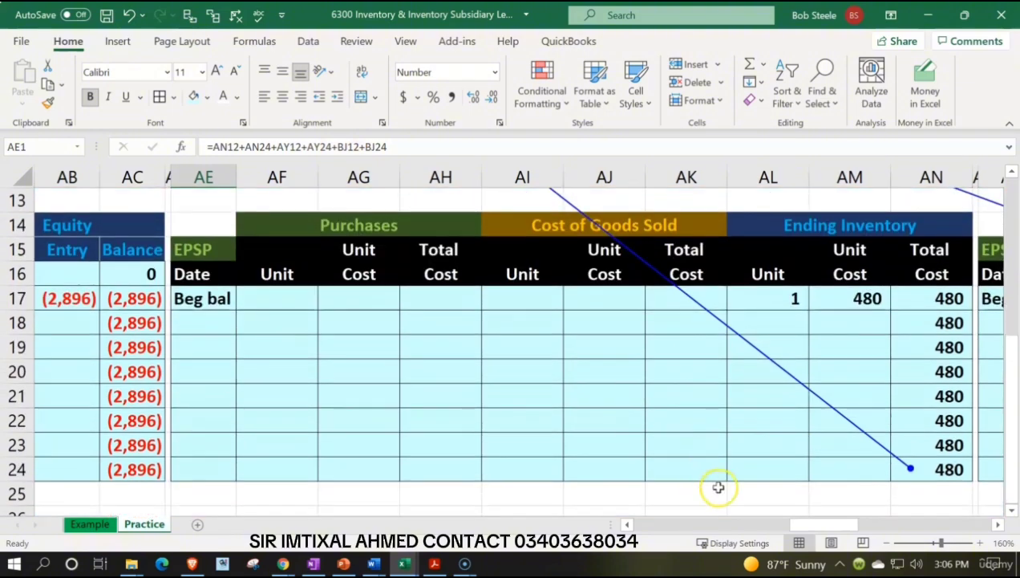
pyautogui.moveTo(812, 525); pyautogui.dragTo(929, 526)
pyautogui.scroll(2, 874, 492)
pyautogui.scroll(-2, 919, 437)
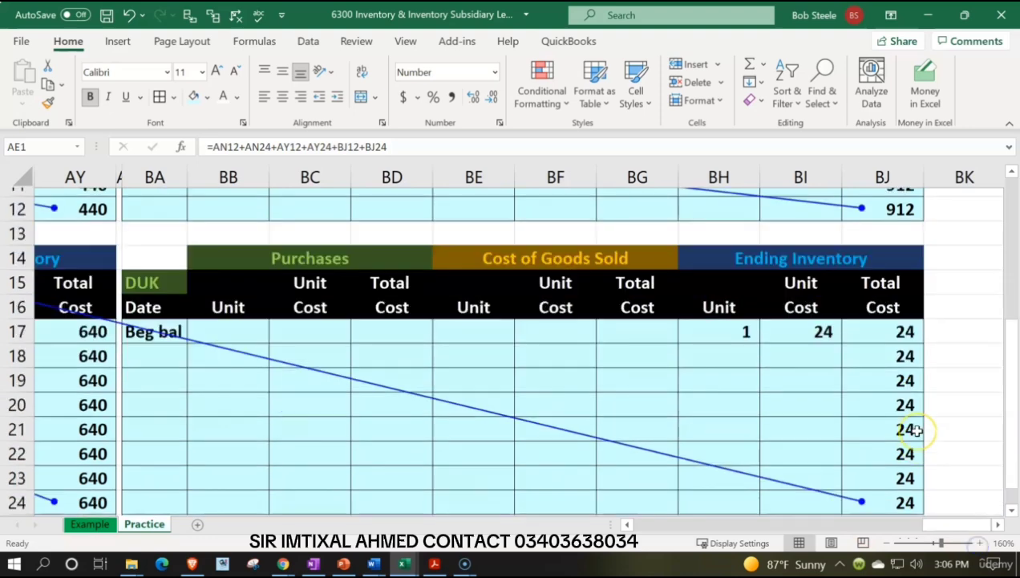
pyautogui.scroll(-2, 917, 431)
pyautogui.hotkey('ctrl', 'BackSpace')
pyautogui.scroll(1, 917, 431)
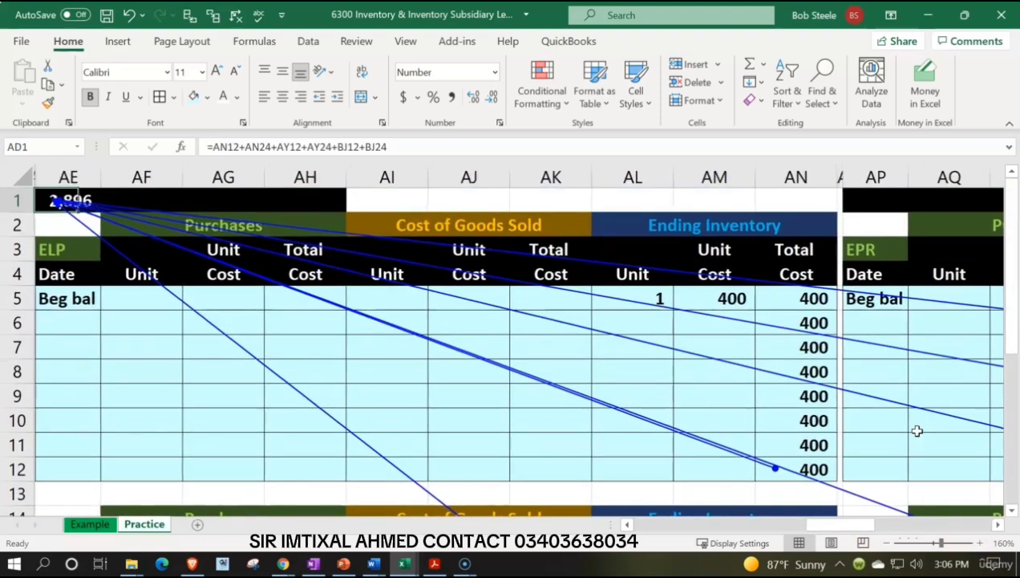
pyautogui.hscroll(-4, 917, 431)
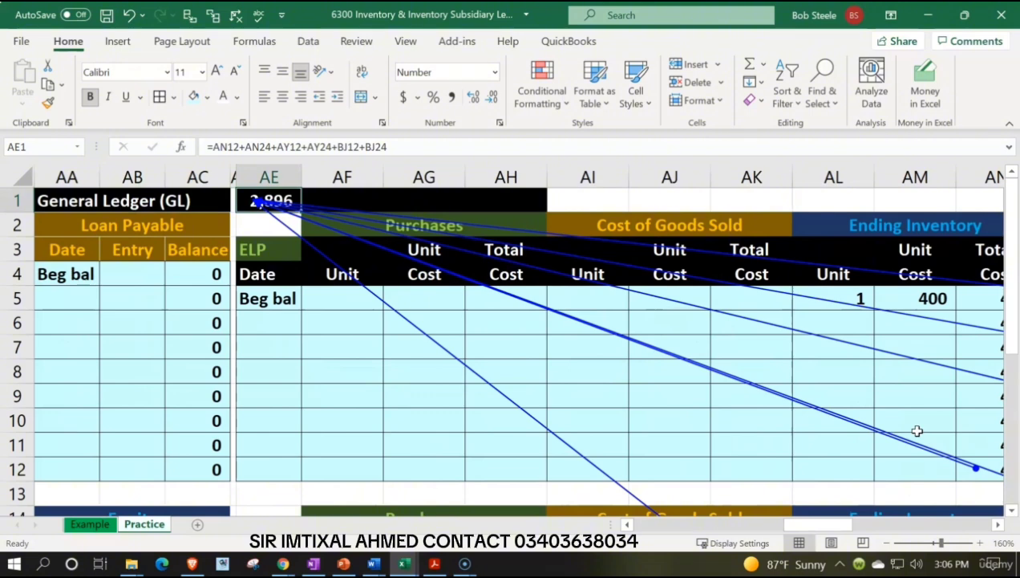
# Enter a check formula in AF1 that subtracts the Inventory ending trial balance in I6 from the ledger total in AE1.
pyautogui.press('Right')
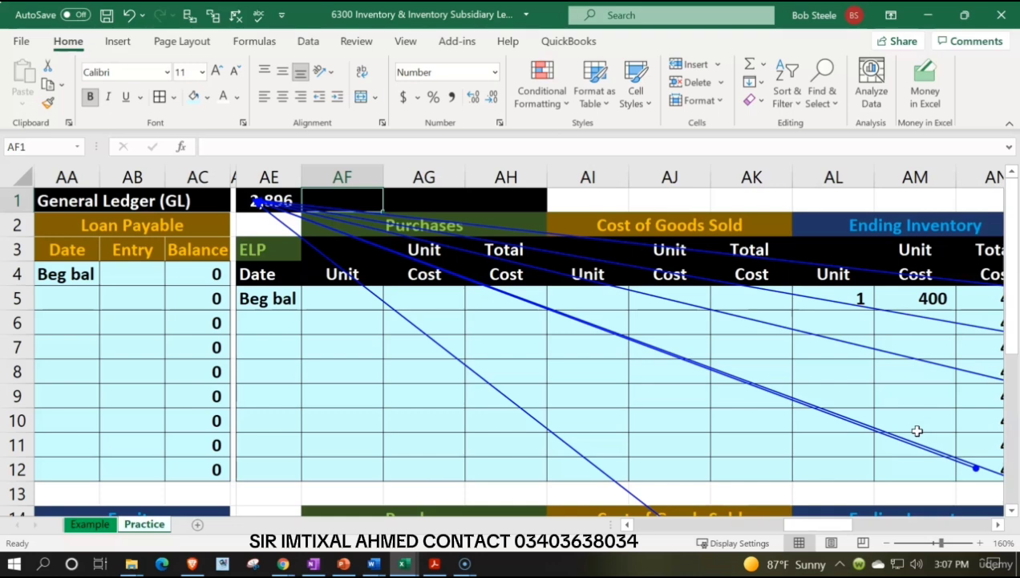
pyautogui.write('=')
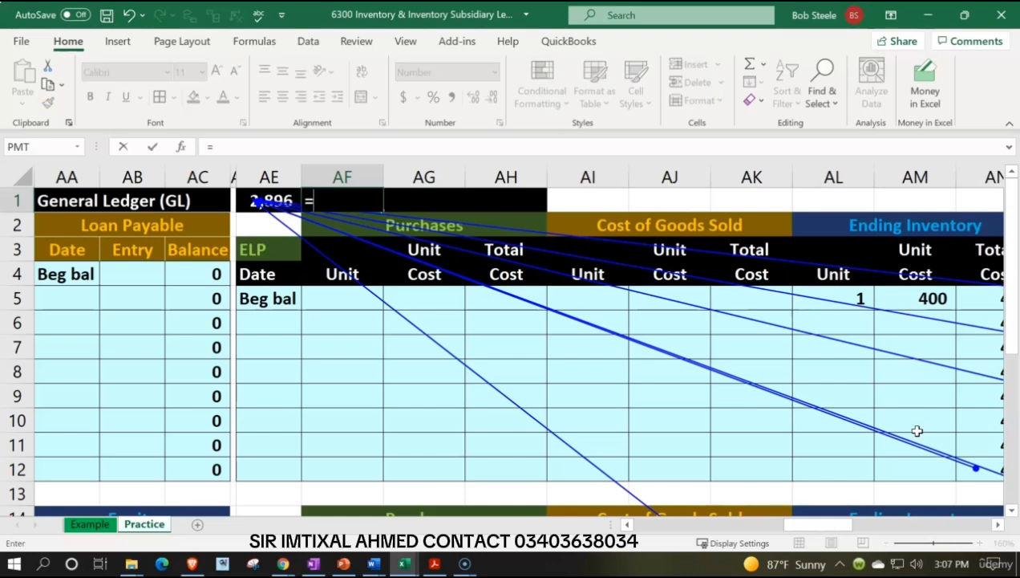
pyautogui.press('Left')
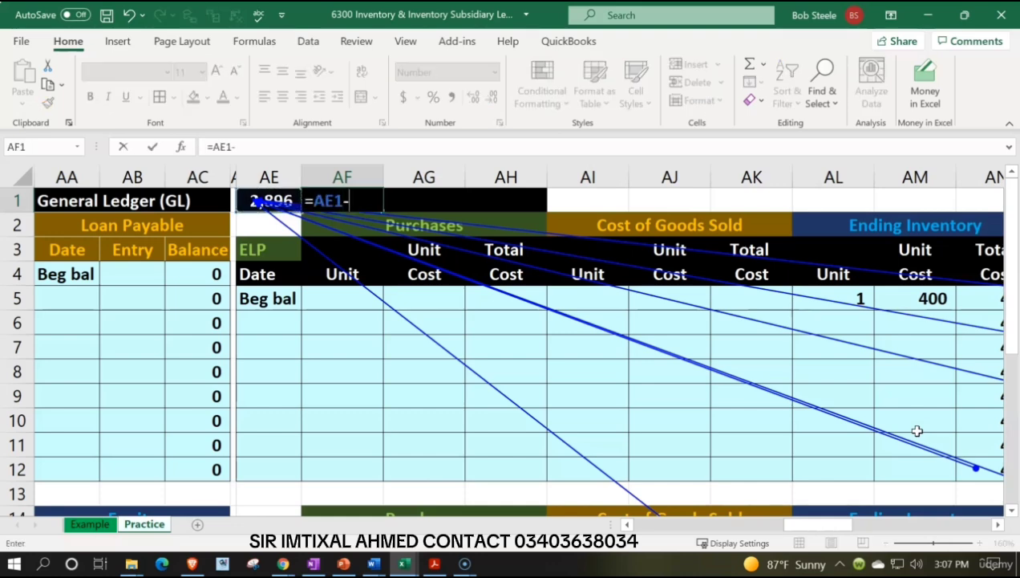
pyautogui.write('-')
pyautogui.press('Left')
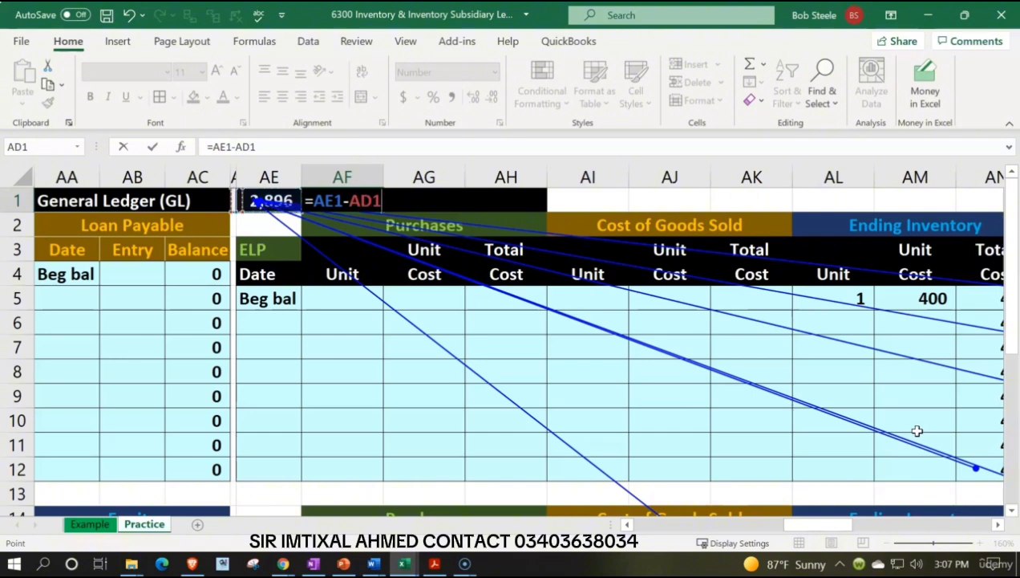
pyautogui.press('Left')
pyautogui.press('Left')
pyautogui.press('Left')
pyautogui.press('Left')
pyautogui.press('Left')
pyautogui.press('Left')
pyautogui.press('Left')
pyautogui.press('Left')
pyautogui.press('Left')
pyautogui.press('Left')
pyautogui.press('Left')
pyautogui.press('Left')
pyautogui.press('Left')
pyautogui.press('Left')
pyautogui.press('Left')
pyautogui.press('Left')
pyautogui.press('Left')
pyautogui.press('Left')
pyautogui.press('Left')
pyautogui.press('Left')
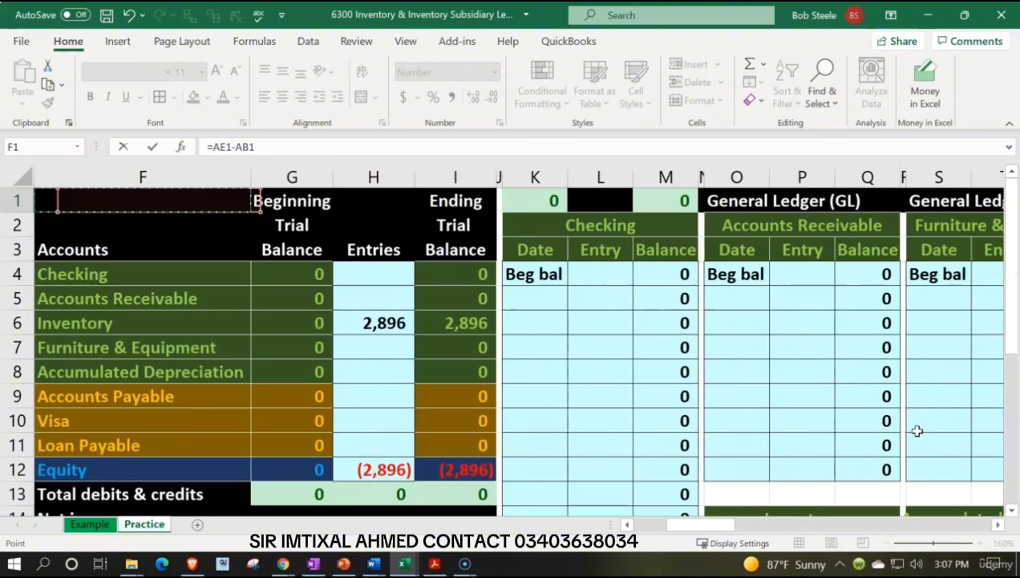
pyautogui.press('Left')
pyautogui.press('Left')
pyautogui.press('Left')
pyautogui.press('Left')
pyautogui.press('Left')
pyautogui.press('Down')
pyautogui.press('Down')
pyautogui.press('Down')
pyautogui.press('Down')
pyautogui.press('Down')
pyautogui.press('Down')
pyautogui.press('Down')
pyautogui.press('Down')
pyautogui.press('Down')
pyautogui.press('Down')
pyautogui.press('Right')
pyautogui.press('Right')
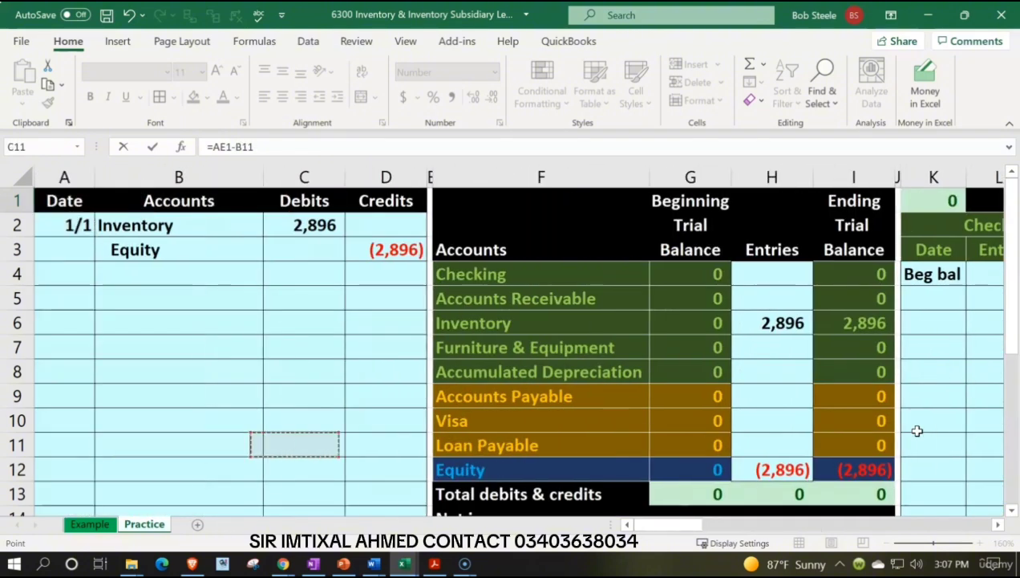
pyautogui.press('Right')
pyautogui.press('Right')
pyautogui.press('Right')
pyautogui.press('Right')
pyautogui.press('Up')
pyautogui.press('Up')
pyautogui.press('Up')
pyautogui.press('Up')
pyautogui.press('Up')
pyautogui.press('Right')
pyautogui.press('Right')
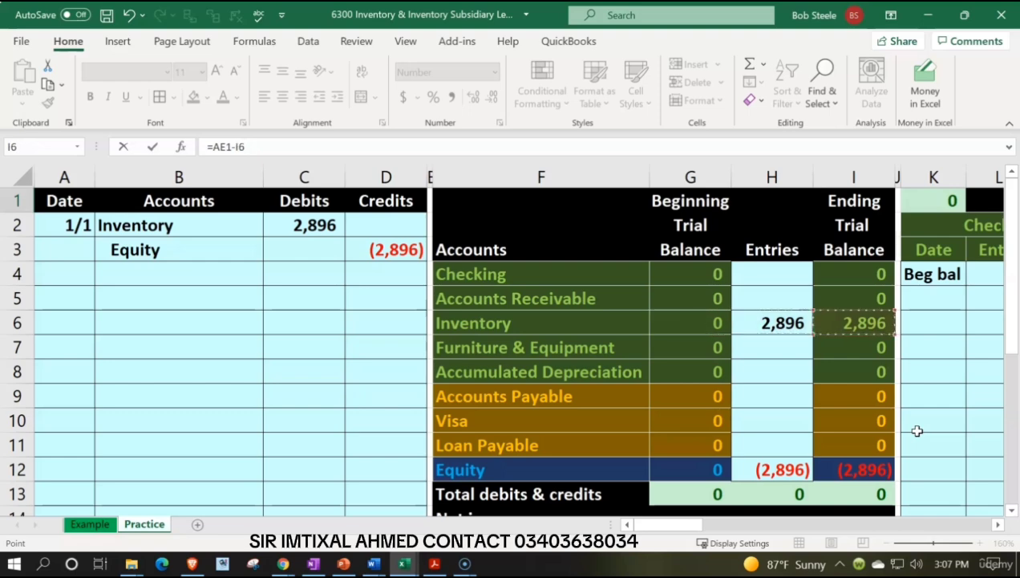
pyautogui.hotkey('ctrl', 'Return')
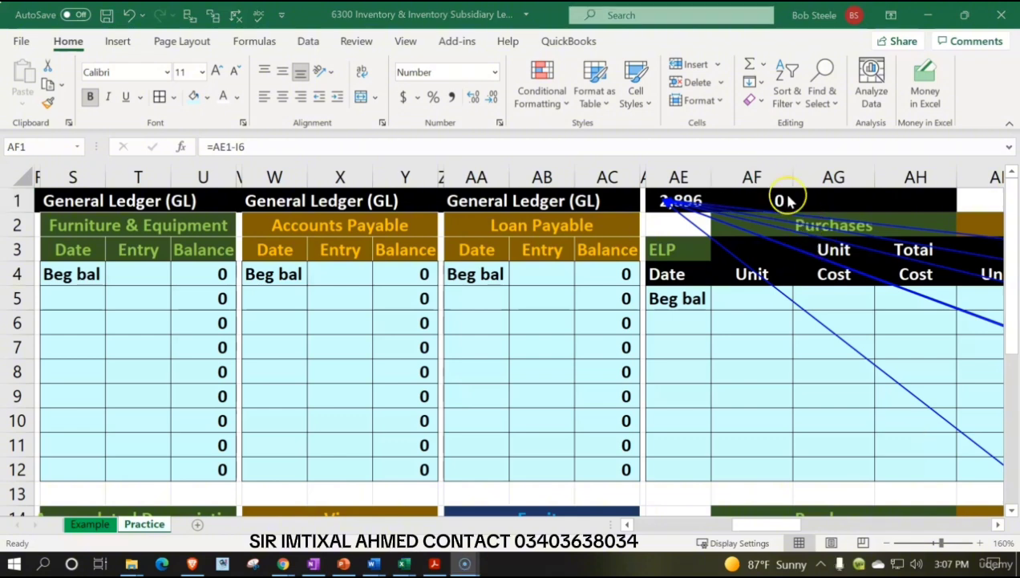
# Remove the tracer arrows and highlight AF1 with light red fill and dark red text when its value is greater than 1.
pyautogui.click(785, 198)
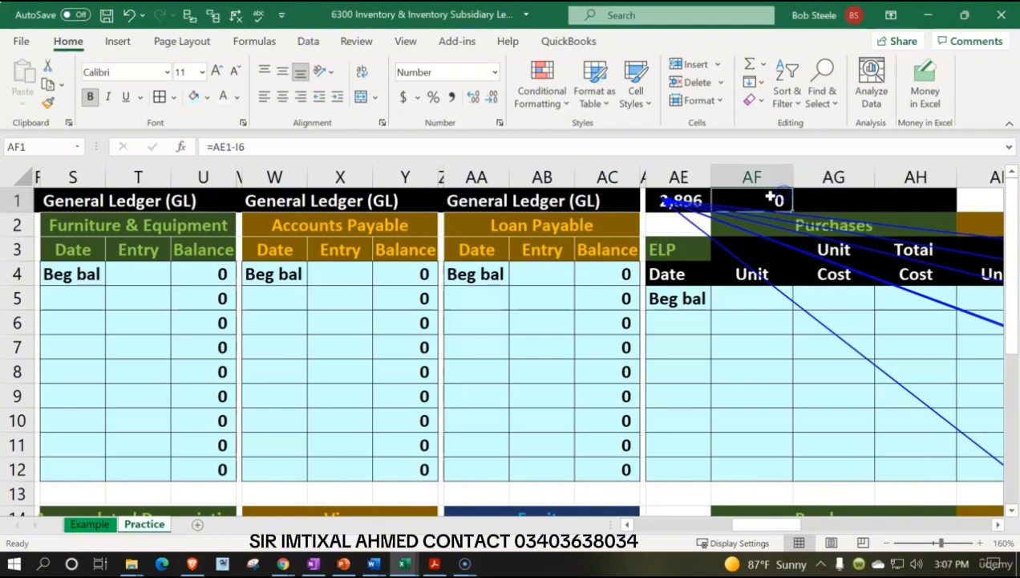
pyautogui.click(236, 14)
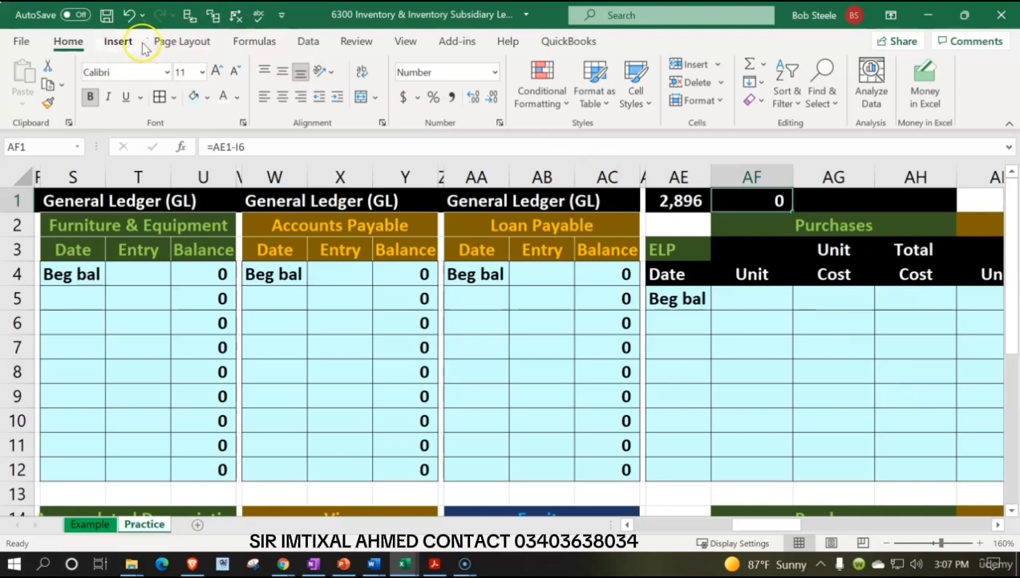
pyautogui.click(548, 93)
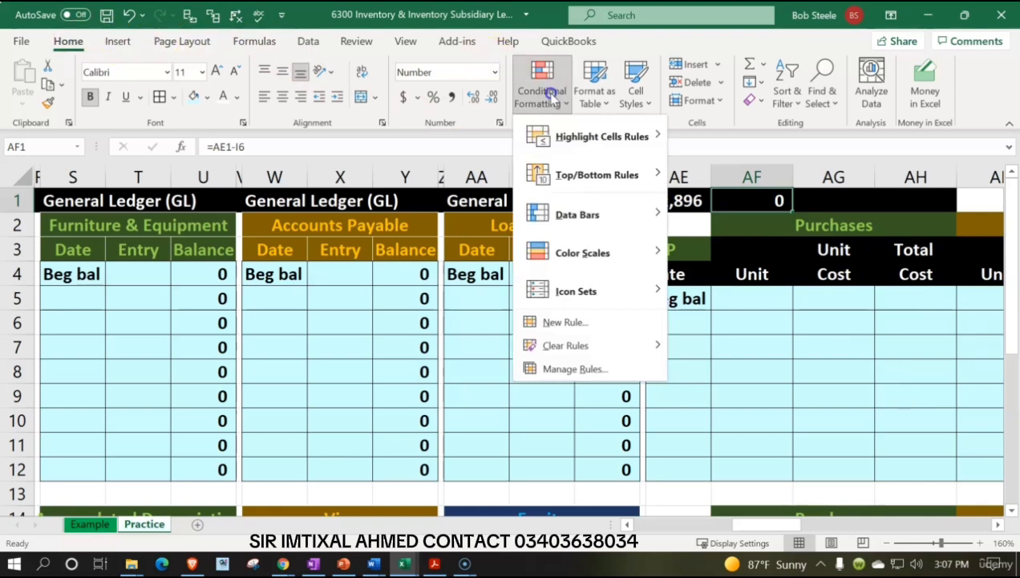
pyautogui.moveTo(552, 137)
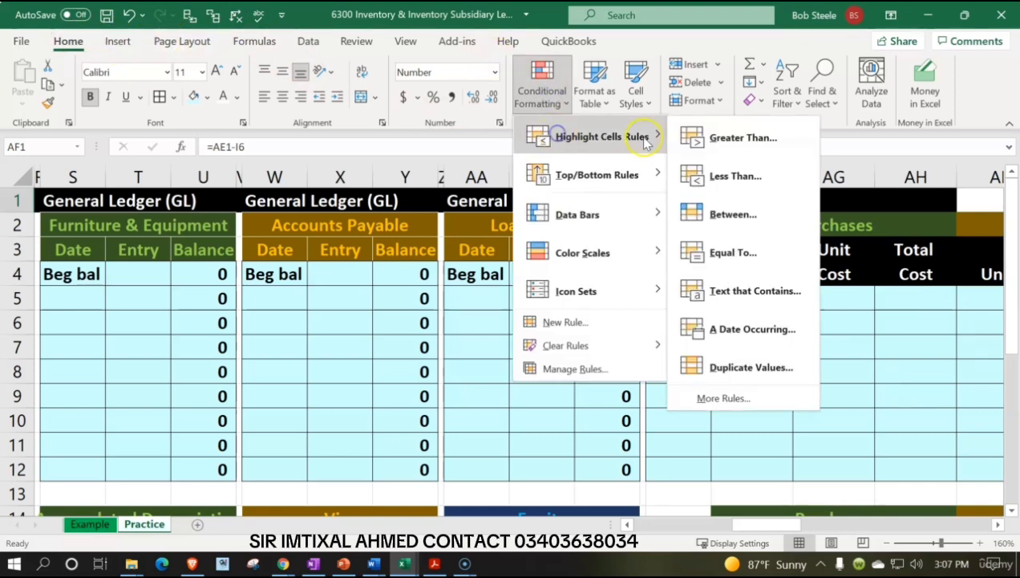
pyautogui.click(720, 150)
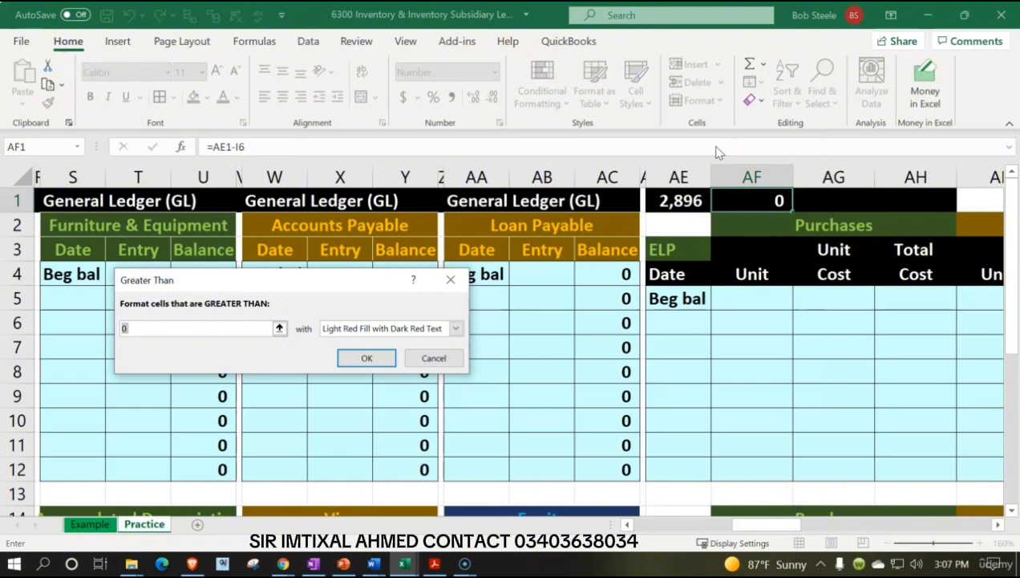
pyautogui.write('1')
pyautogui.click(365, 357)
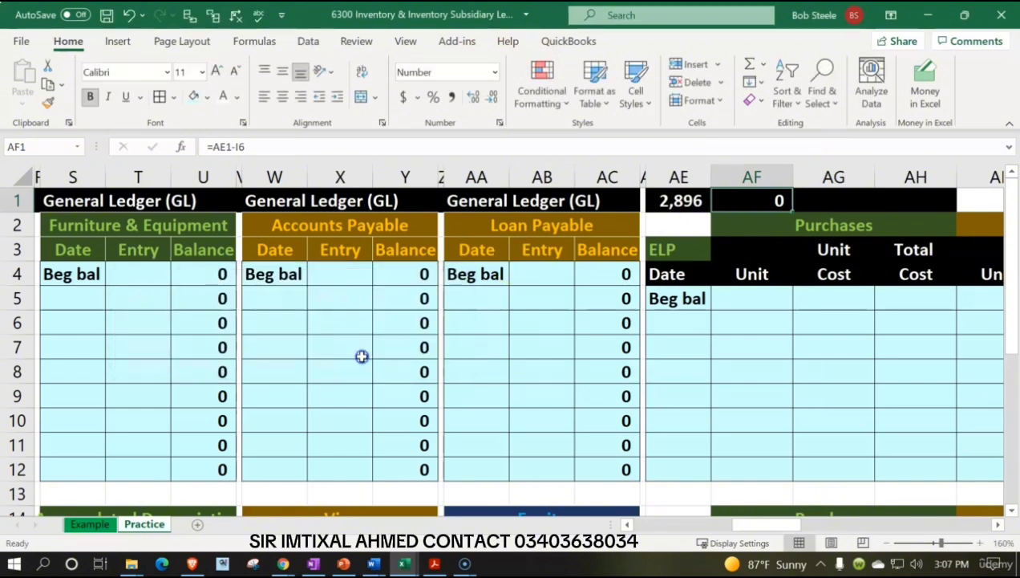
# Test the greater-than rule by entering 2 in AF1, and undo the entry.
pyautogui.write('2')
pyautogui.press('Return')
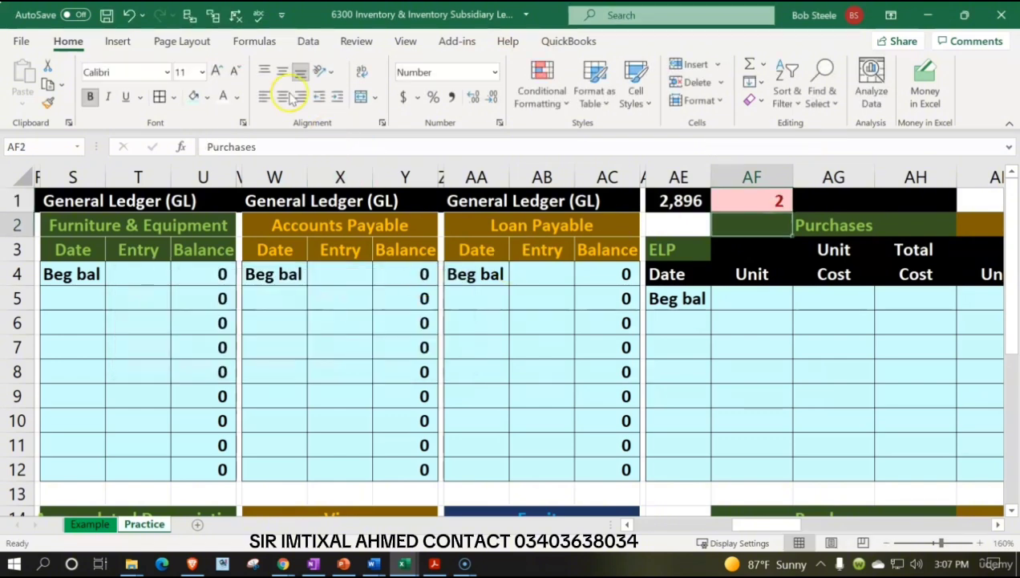
pyautogui.click(128, 14)
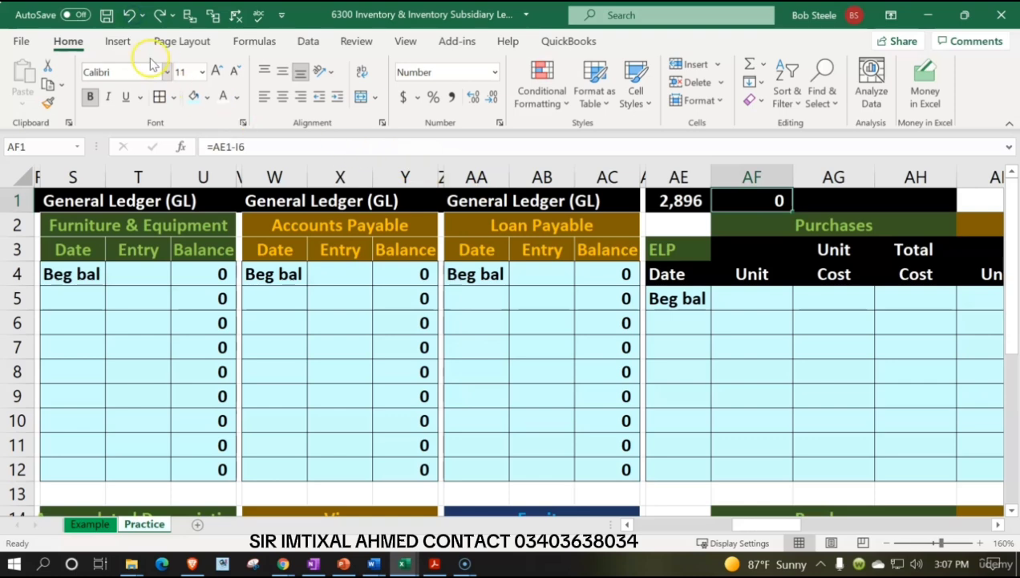
# Add a rule that highlights AF1 with light red fill and dark red text when its value is less than -1.
pyautogui.click(539, 92)
pyautogui.moveTo(641, 149)
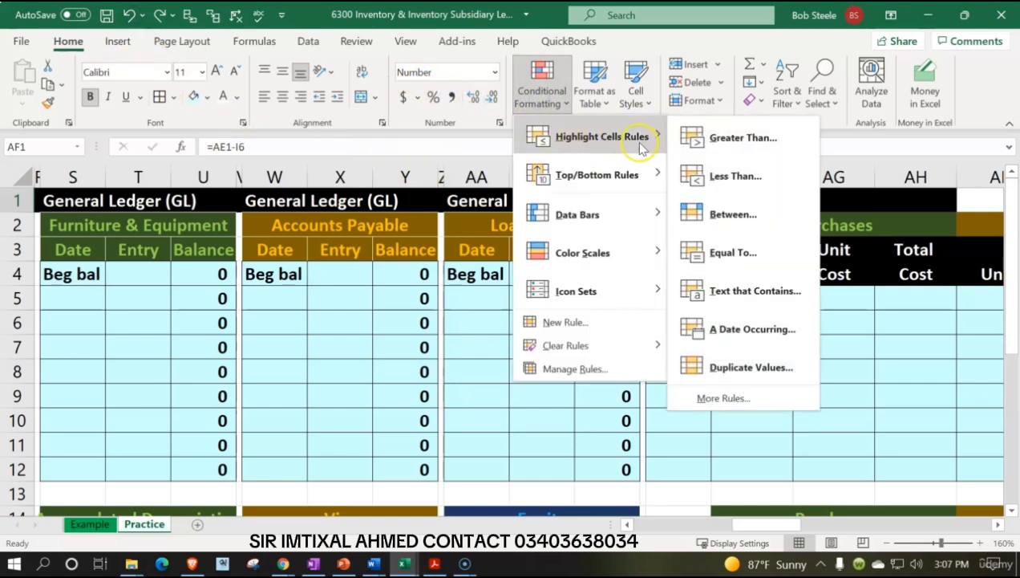
pyautogui.click(724, 176)
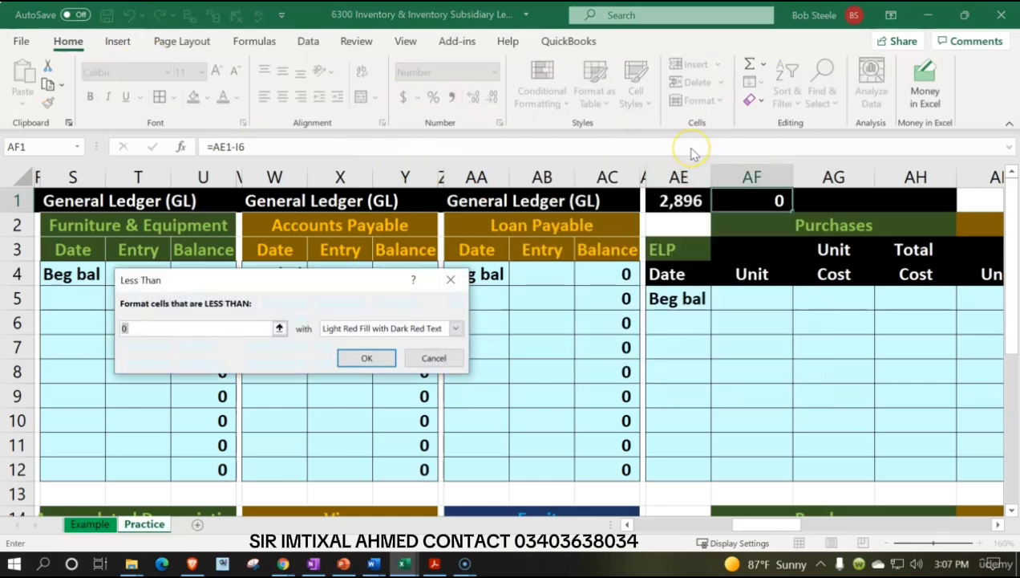
pyautogui.write('-1')
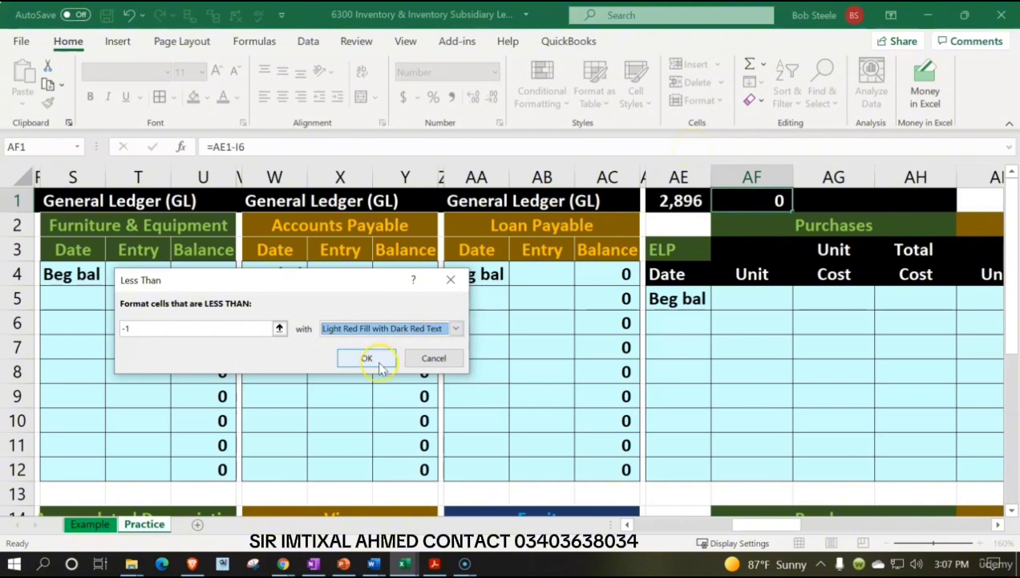
pyautogui.click(371, 360)
# Test the less-than rule by entering -2 in AF1, and undo the entry.
pyautogui.write('-2')
pyautogui.press('Return')
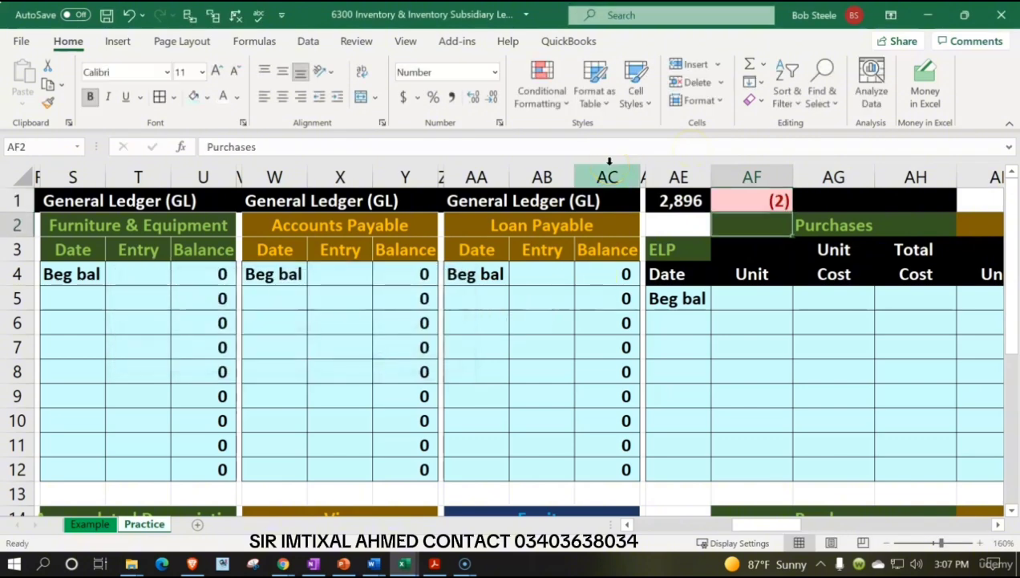
pyautogui.click(131, 17)
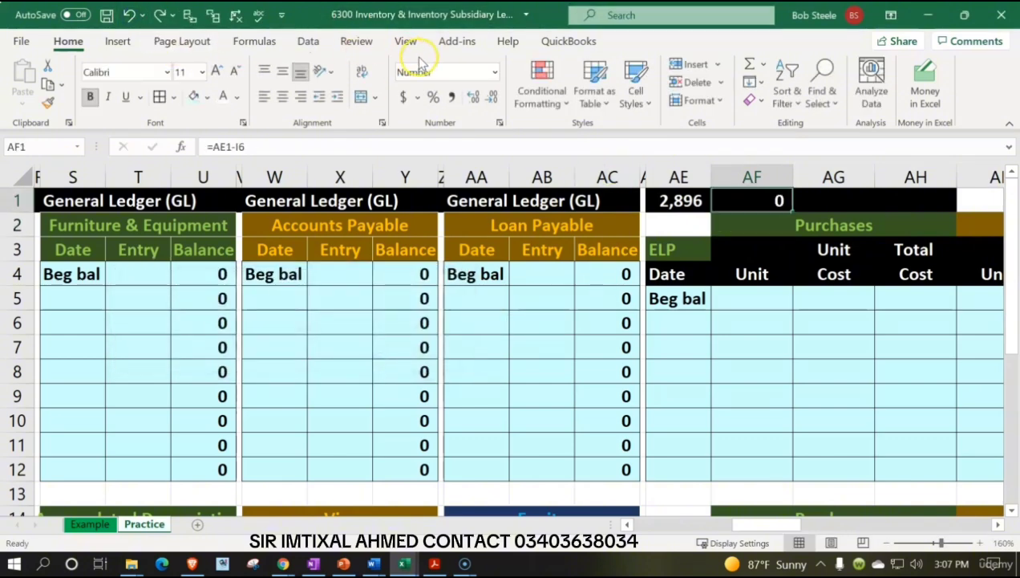
# Add a rule that gives AF1 green fill with dark green text when its value is between -1 and 1.
pyautogui.click(541, 85)
pyautogui.moveTo(613, 137)
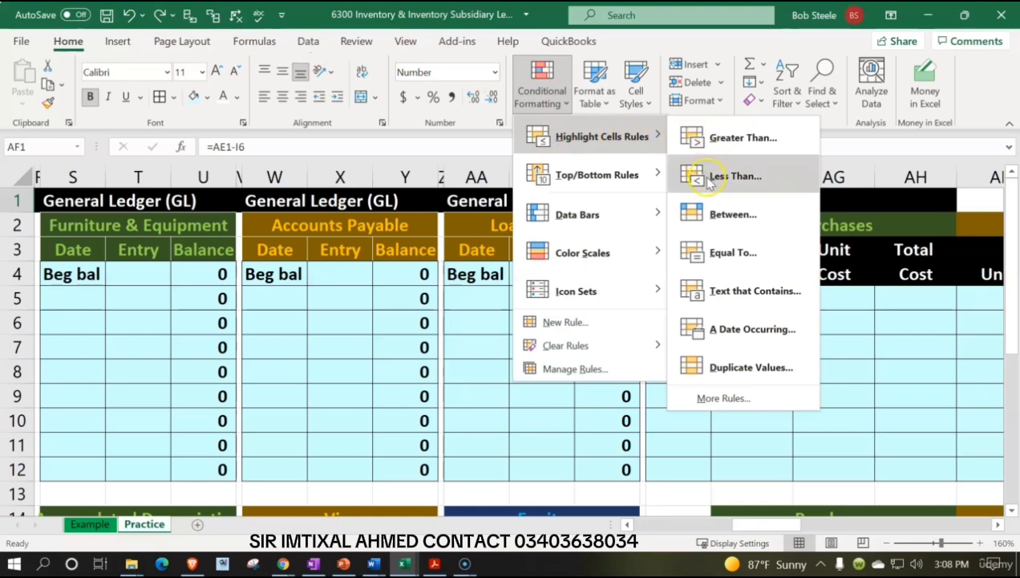
pyautogui.click(719, 227)
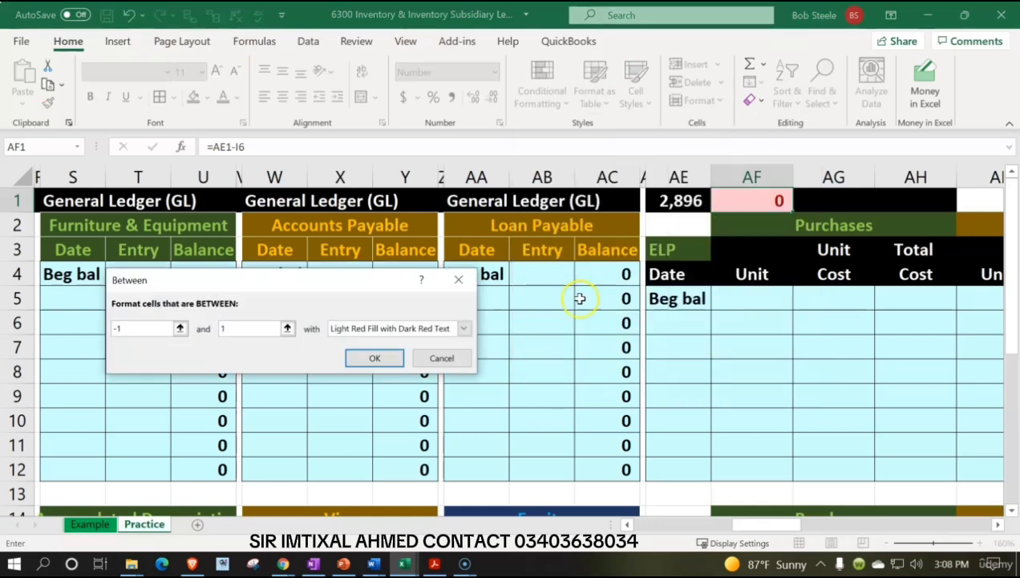
pyautogui.click(467, 329)
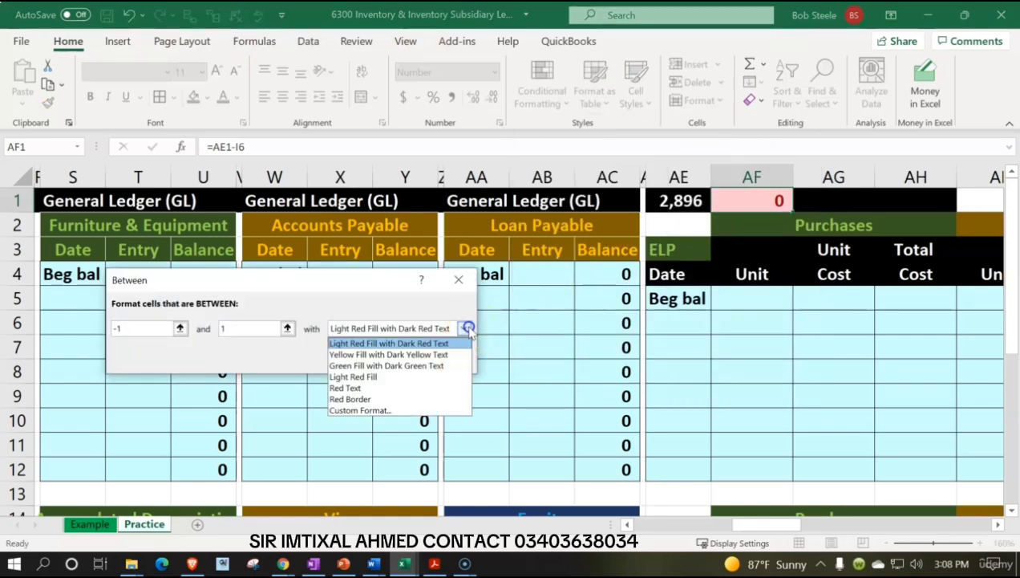
pyautogui.click(377, 365)
pyautogui.click(364, 355)
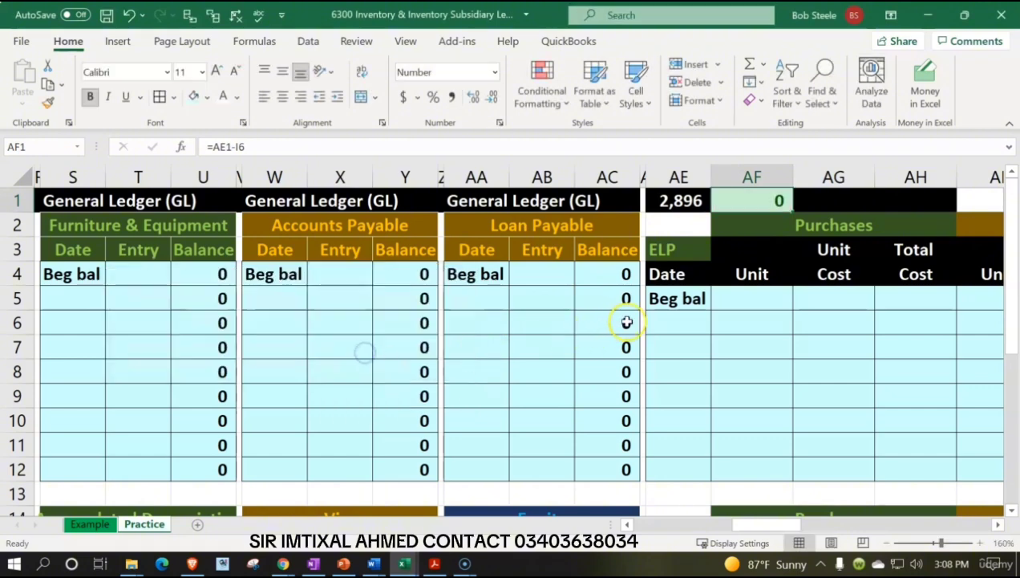
# Enter the heading "Inventory Subsidiary Ledger" in AG1, above the ELP ledger.
pyautogui.click(835, 253)
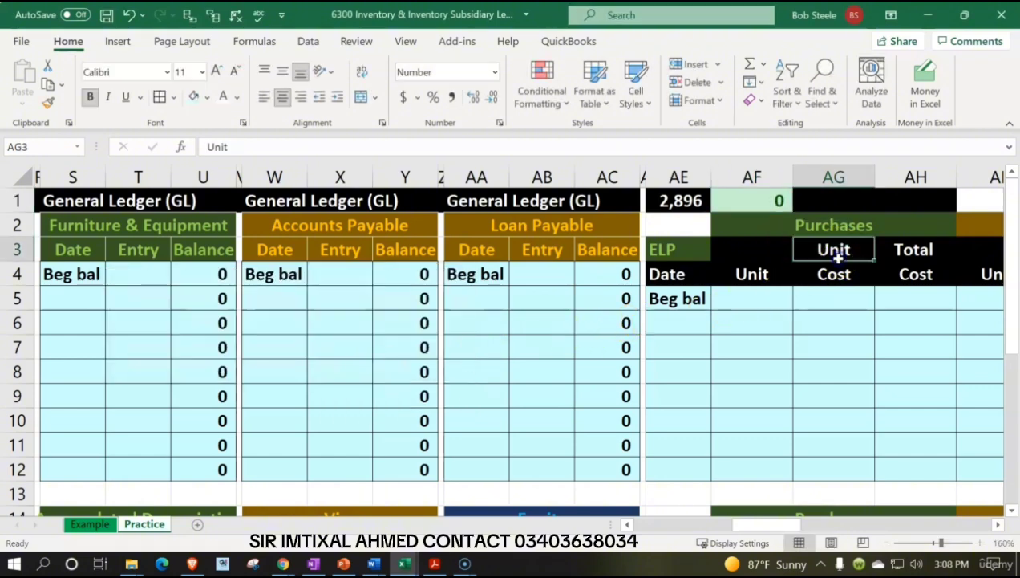
pyautogui.press('Right')
pyautogui.press('Right')
pyautogui.press('Right')
pyautogui.press('Right')
pyautogui.press('Right')
pyautogui.press('Right')
pyautogui.press('Right')
pyautogui.press('Right')
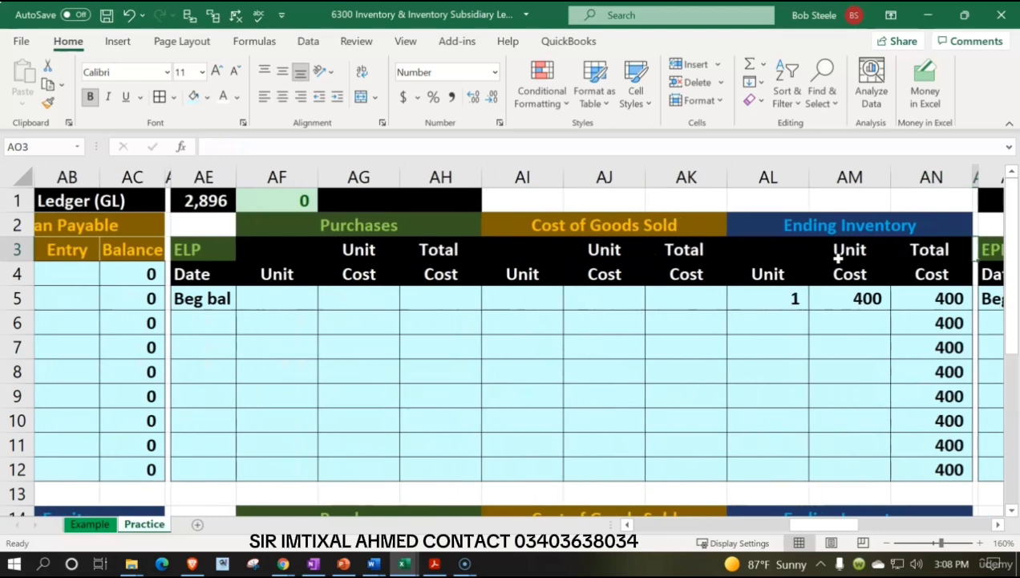
pyautogui.click(387, 199)
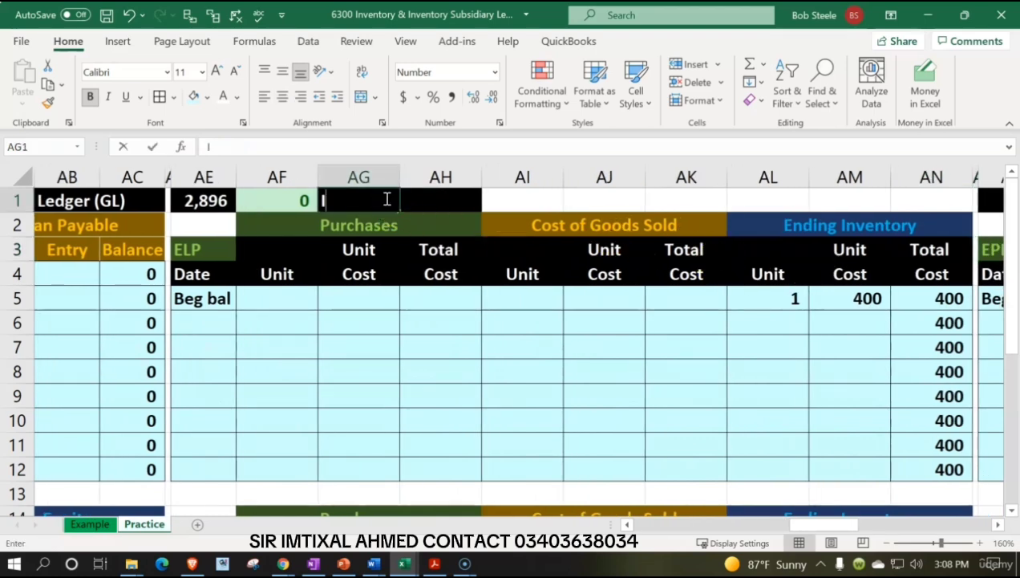
pyautogui.write('Inventory')
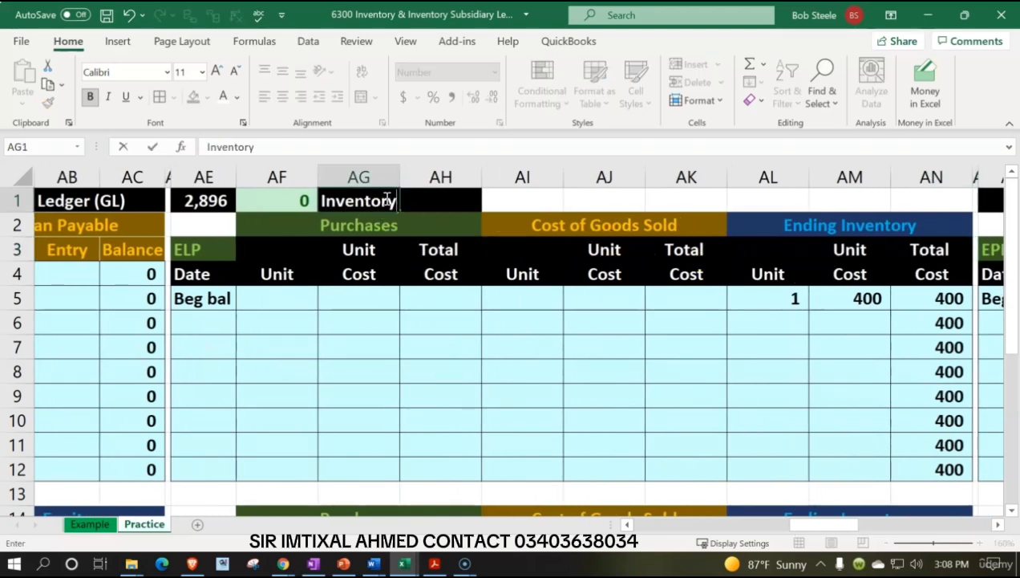
pyautogui.write(' Subsid')
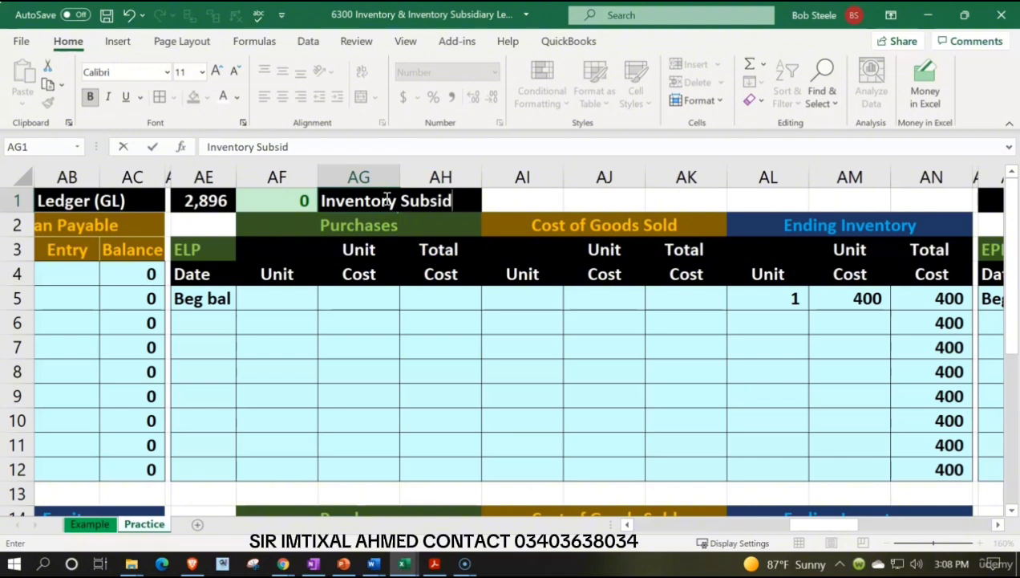
pyautogui.write('iary Ledger')
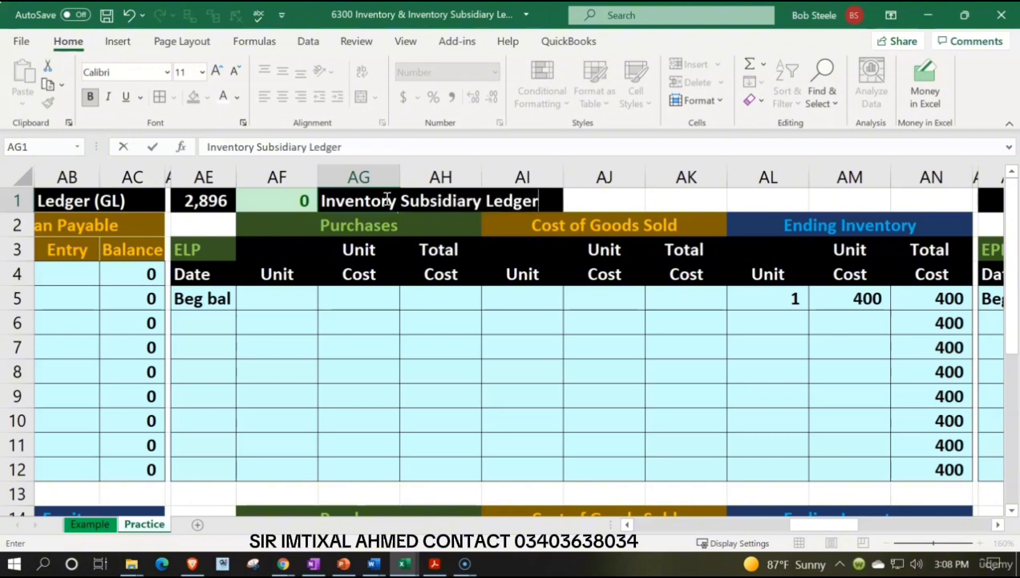
pyautogui.press('Right')
pyautogui.press('Right')
pyautogui.press('Right')
pyautogui.press('Left')
pyautogui.press('Left')
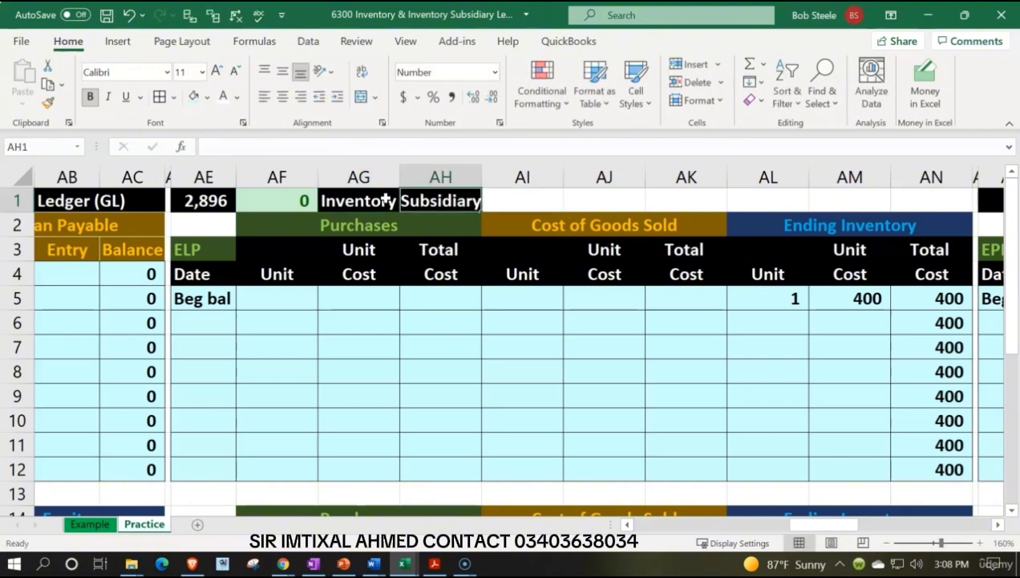
# Format the heading range AG1:AN1 with black fill and white text.
pyautogui.moveTo(388, 198); pyautogui.dragTo(903, 184)
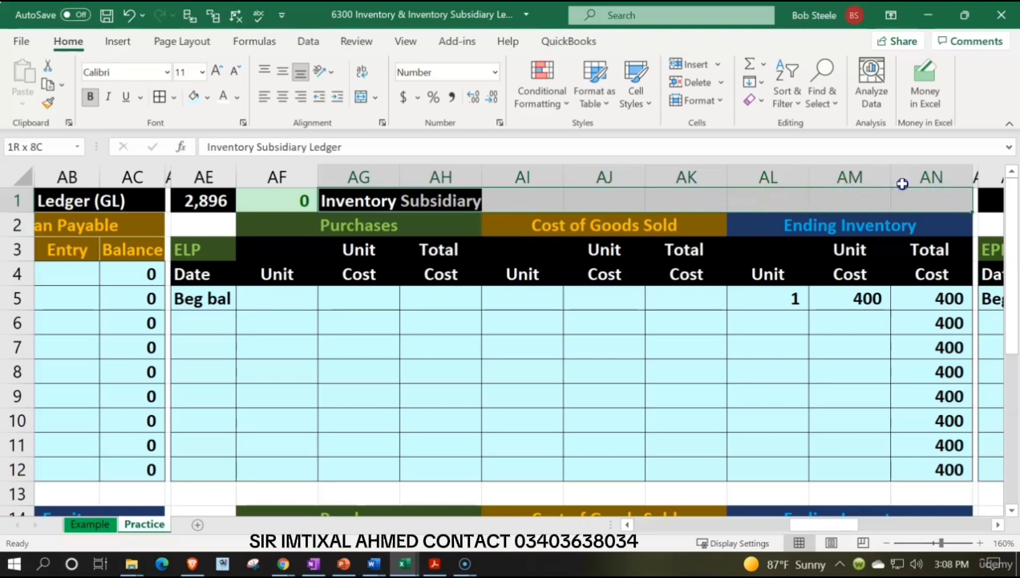
pyautogui.click(207, 96)
pyautogui.click(207, 137)
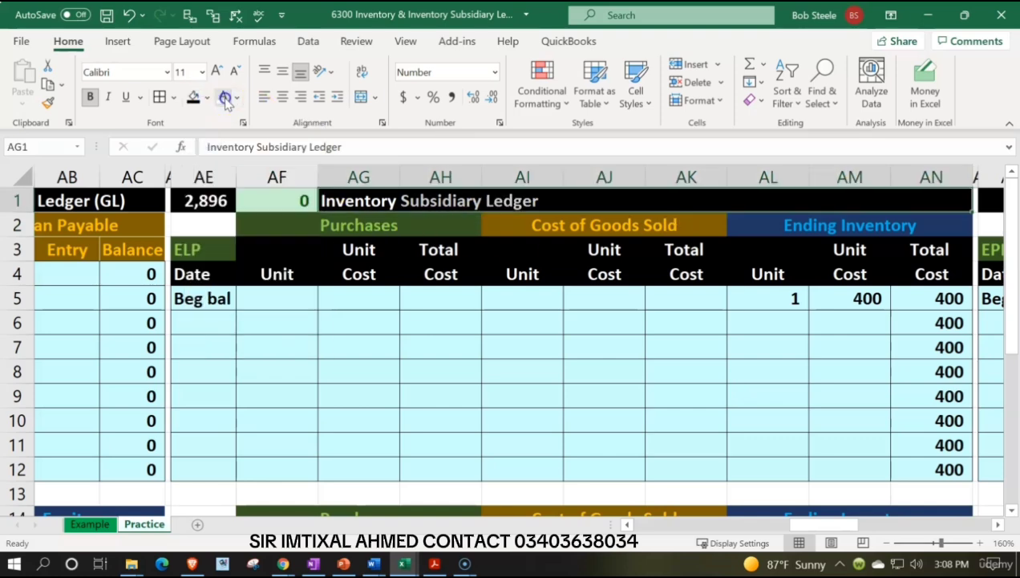
pyautogui.press('Right')
pyautogui.press('Right')
pyautogui.press('Right')
pyautogui.press('Right')
pyautogui.press('Right')
pyautogui.press('Right')
pyautogui.press('Right')
pyautogui.press('Right')
pyautogui.press('Right')
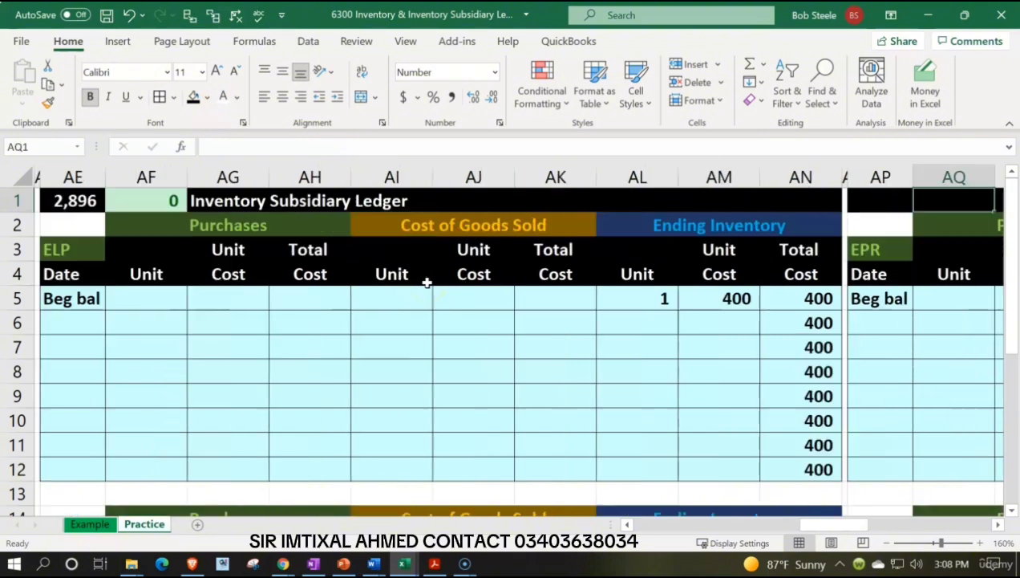
# Enter a formula in AP1 above the EPR ledger that links to the heading in AG1.
pyautogui.write('=')
pyautogui.press('Left')
pyautogui.press('Left')
pyautogui.press('Left')
pyautogui.press('Left')
pyautogui.press('Left')
pyautogui.press('Left')
pyautogui.press('Left')
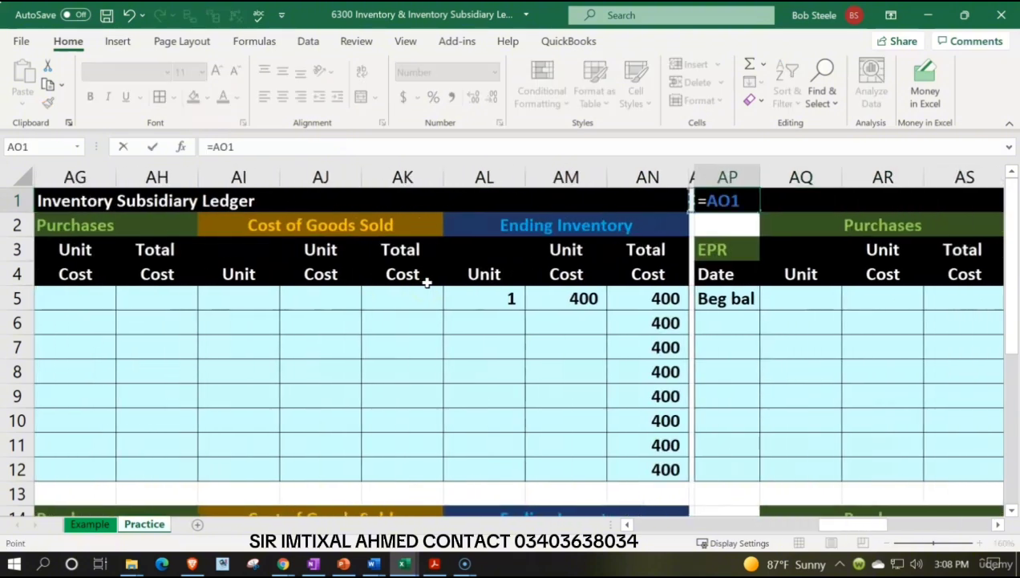
pyautogui.press('Left')
pyautogui.press('Left')
pyautogui.press('Return')
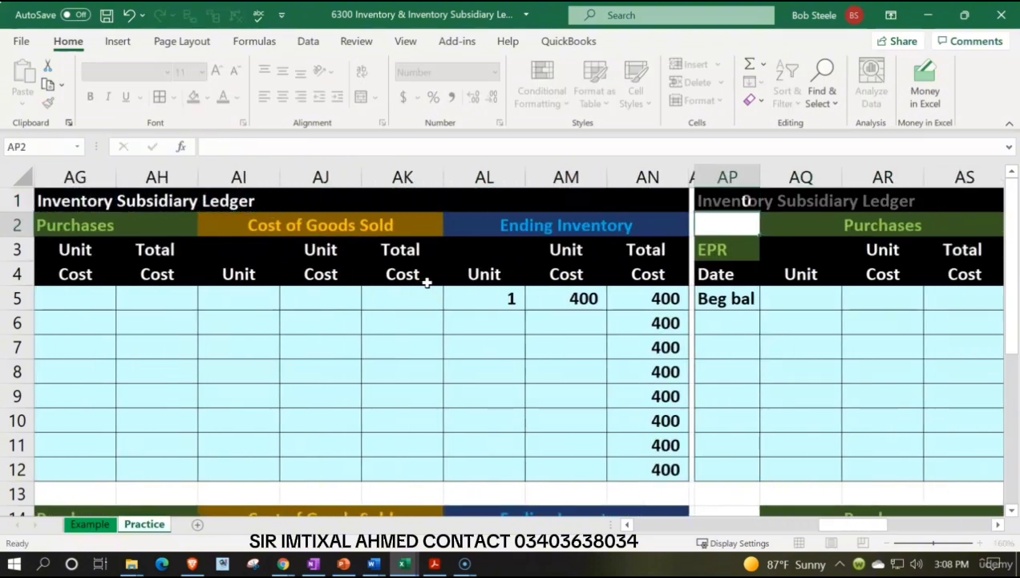
# Fill the heading row from AN1 to BA1 with black, across the top of the EPR ledger.
pyautogui.press('Right')
pyautogui.press('Right')
pyautogui.press('Right')
pyautogui.press('Right')
pyautogui.press('Right')
pyautogui.press('Right')
pyautogui.press('Right')
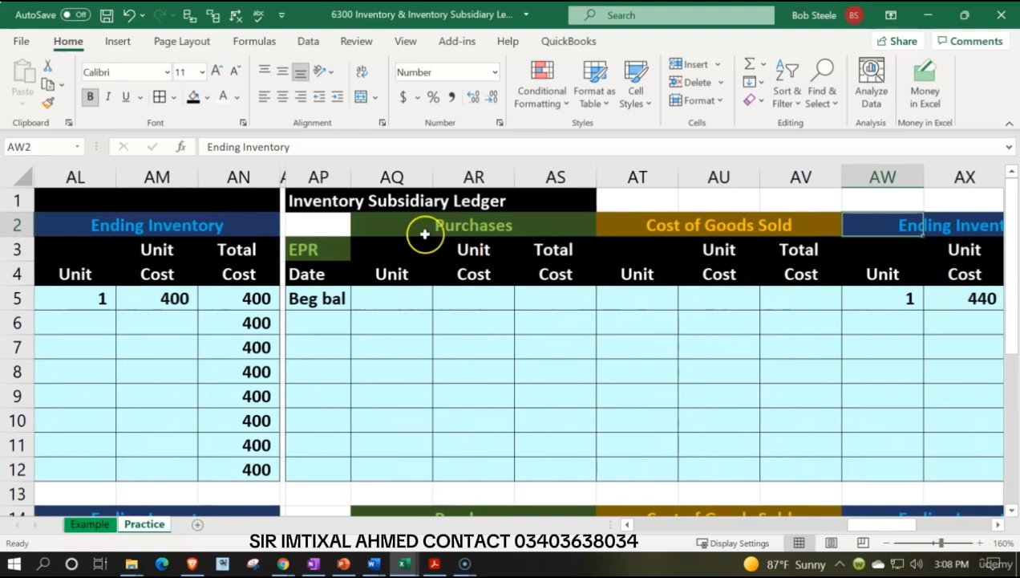
pyautogui.moveTo(337, 201); pyautogui.dragTo(904, 198)
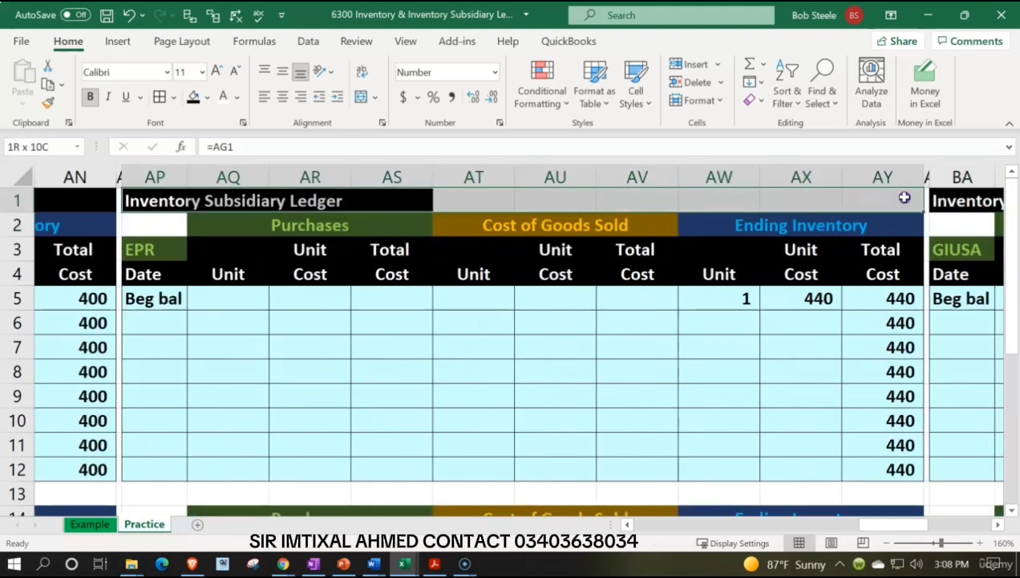
pyautogui.moveTo(96, 201); pyautogui.dragTo(963, 200)
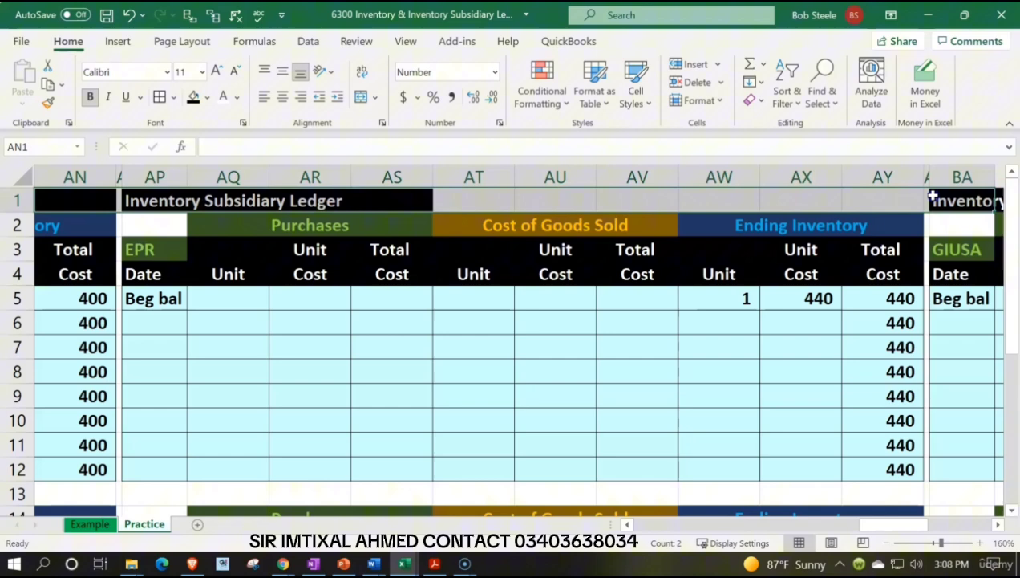
pyautogui.click(193, 96)
pyautogui.click(506, 196)
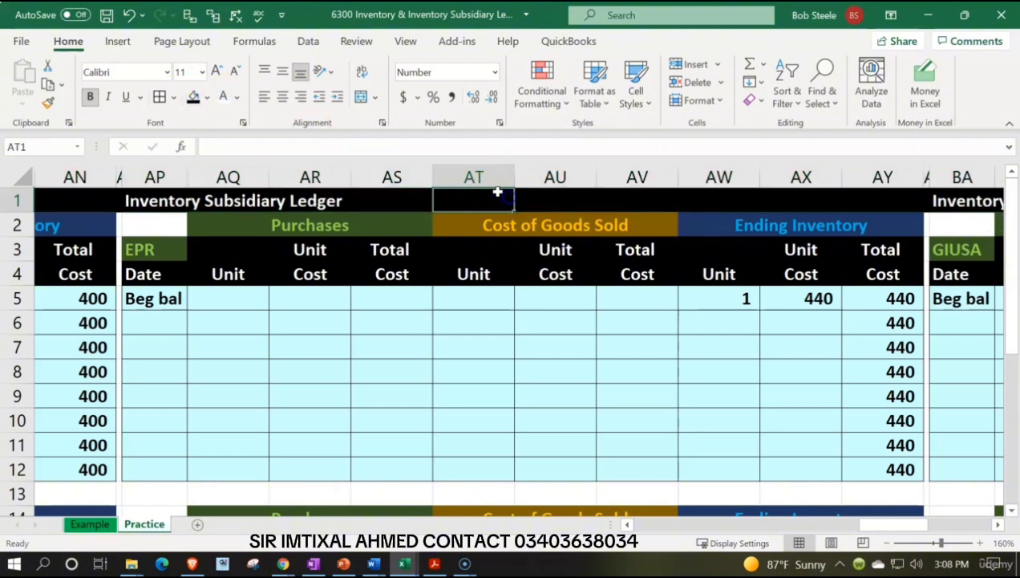
# Enter the formula =AP1 in BA1 to link the heading above the GIUSA ledger.
pyautogui.press('Right')
pyautogui.press('Right')
pyautogui.press('Right')
pyautogui.press('Right')
pyautogui.press('Right')
pyautogui.press('Right')
pyautogui.press('Right')
pyautogui.press('Right')
pyautogui.press('Right')
pyautogui.press('Right')
pyautogui.press('Left')
pyautogui.press('Left')
pyautogui.press('Left')
pyautogui.press('Left')
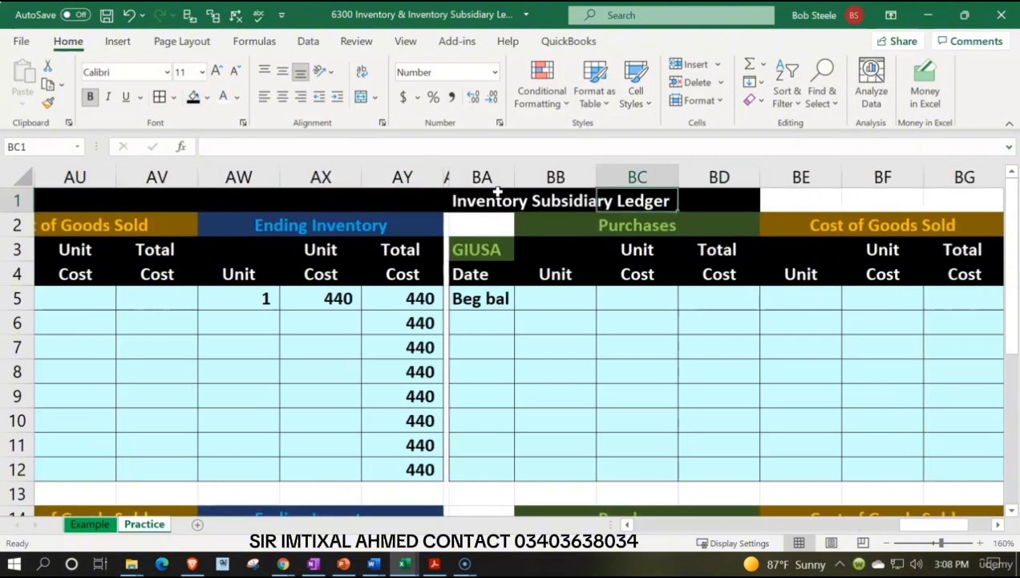
pyautogui.write('=')
pyautogui.press('Left')
pyautogui.press('Left')
pyautogui.press('Left')
pyautogui.press('Left')
pyautogui.press('Left')
pyautogui.press('Left')
pyautogui.press('Left')
pyautogui.press('Left')
pyautogui.press('Left')
pyautogui.press('Left')
pyautogui.press('Left')
pyautogui.press('Left')
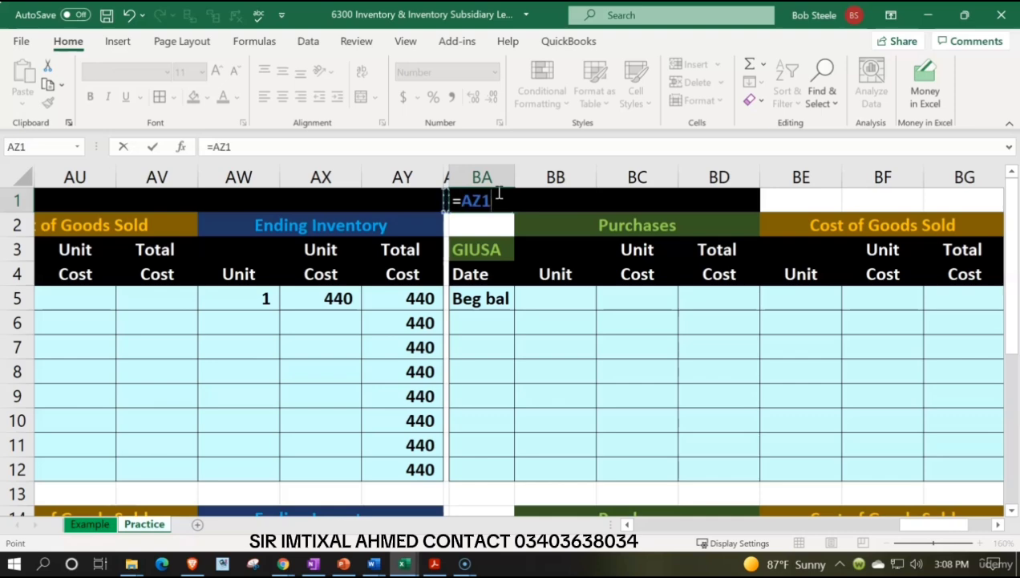
pyautogui.press('Right')
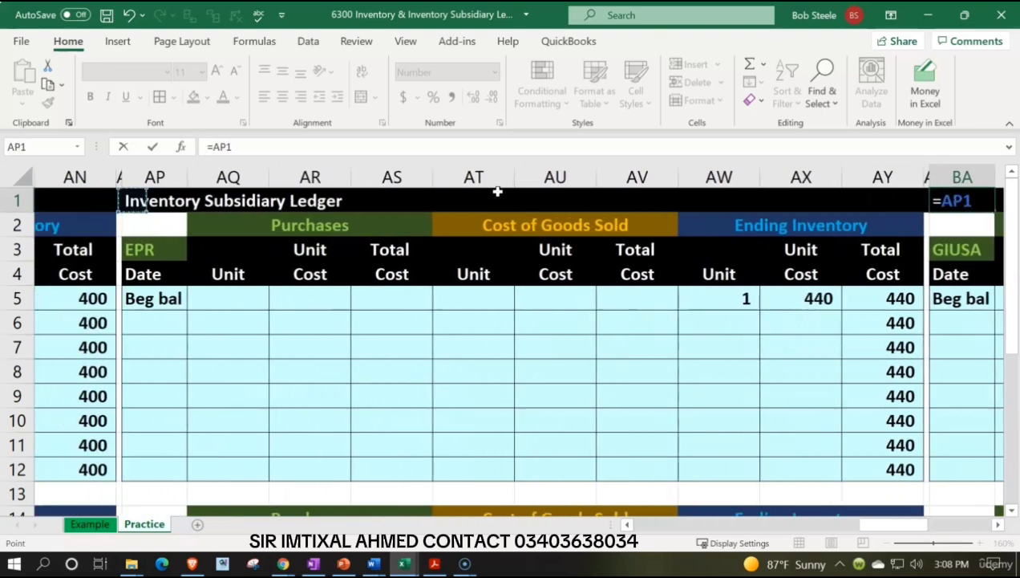
pyautogui.press('Left')
pyautogui.press('Right')
pyautogui.press('Return')
# Fill the GIUSA ledger's heading range BA1:BJ1 with black.
pyautogui.press('Right')
pyautogui.press('Right')
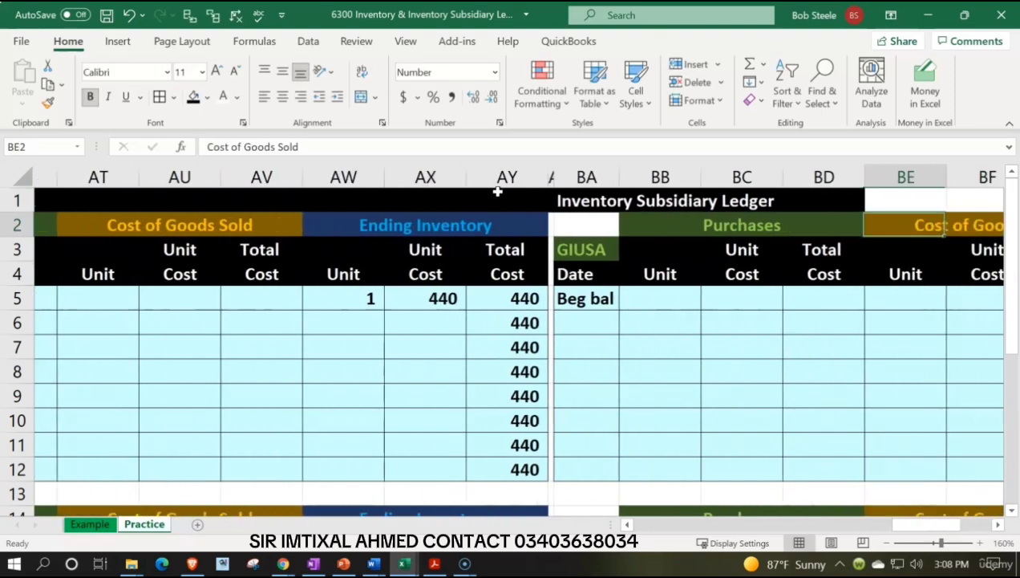
pyautogui.moveTo(358, 201); pyautogui.dragTo(883, 198)
pyautogui.click(193, 97)
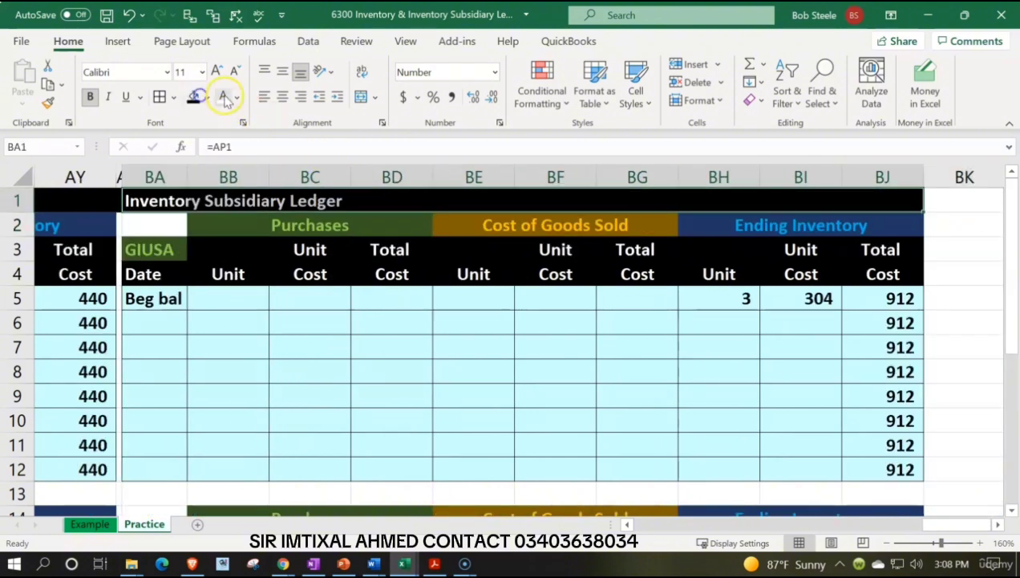
# Run a spelling check on the Practice sheet, ignoring all occurrences of "bal".
pyautogui.click(375, 297)
pyautogui.press('Left')
pyautogui.press('Left')
pyautogui.press('Left')
pyautogui.press('Left')
pyautogui.press('Left')
pyautogui.press('Left')
pyautogui.press('Left')
pyautogui.press('Left')
pyautogui.press('Left')
pyautogui.press('Left')
pyautogui.press('Left')
pyautogui.press('Left')
pyautogui.press('Left')
pyautogui.press('Left')
pyautogui.press('Left')
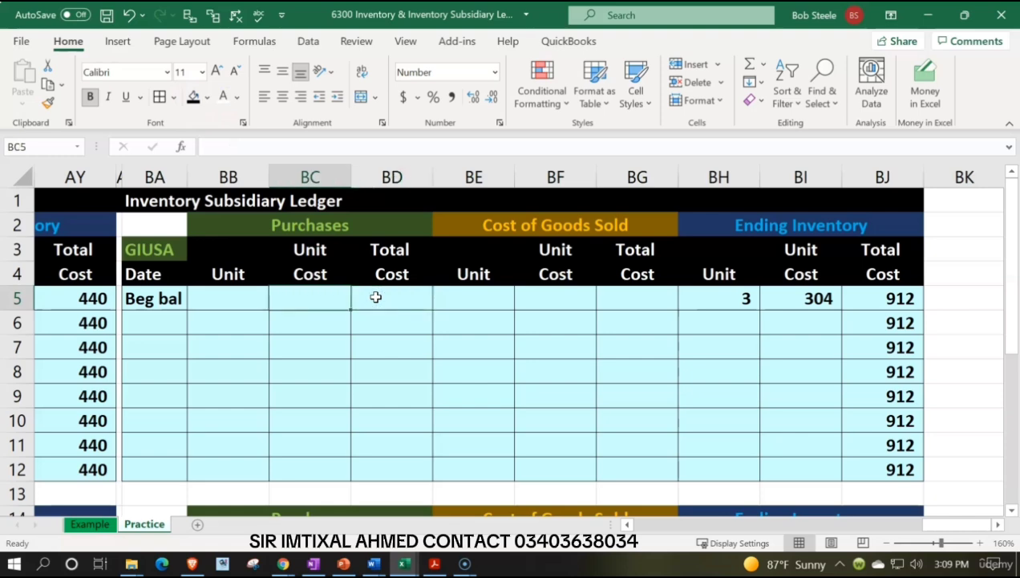
pyautogui.press('Left')
pyautogui.press('Left')
pyautogui.press('Left')
pyautogui.press('Left')
pyautogui.press('Left')
pyautogui.press('Left')
pyautogui.press('Left')
pyautogui.press('Left')
pyautogui.press('Left')
pyautogui.press('Left')
pyautogui.press('Left')
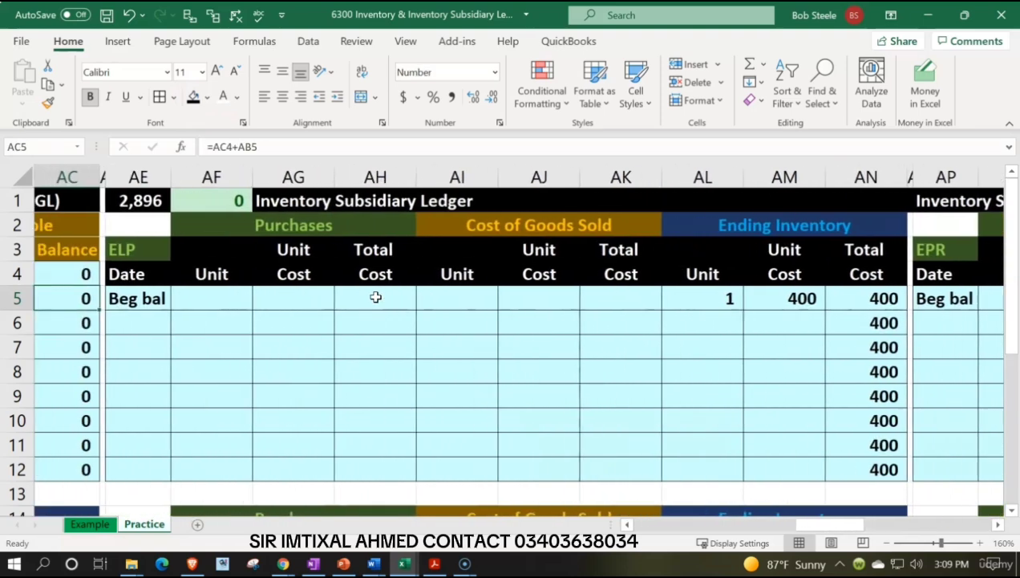
pyautogui.press('Left')
pyautogui.press('Left')
pyautogui.press('Left')
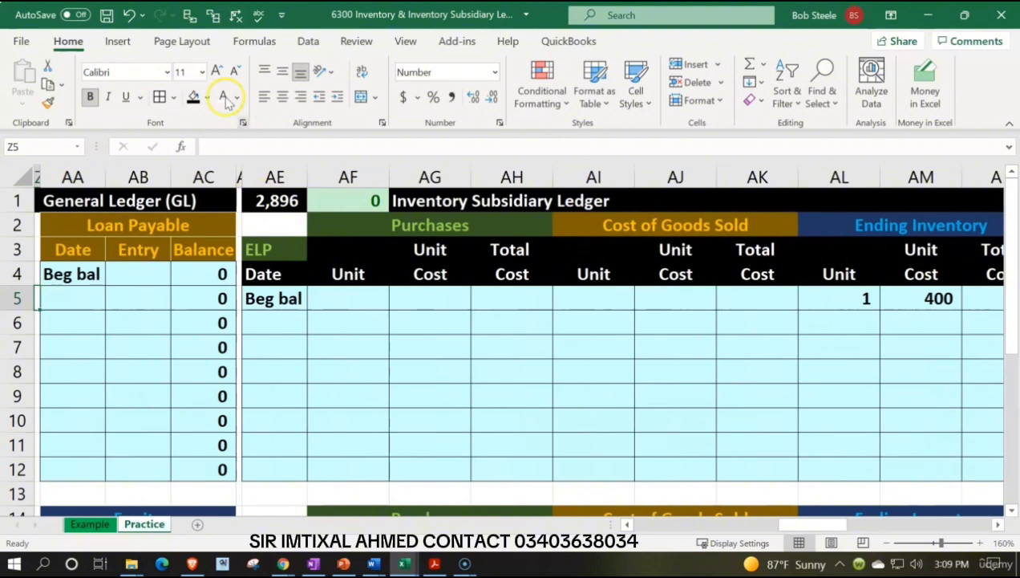
pyautogui.click(258, 15)
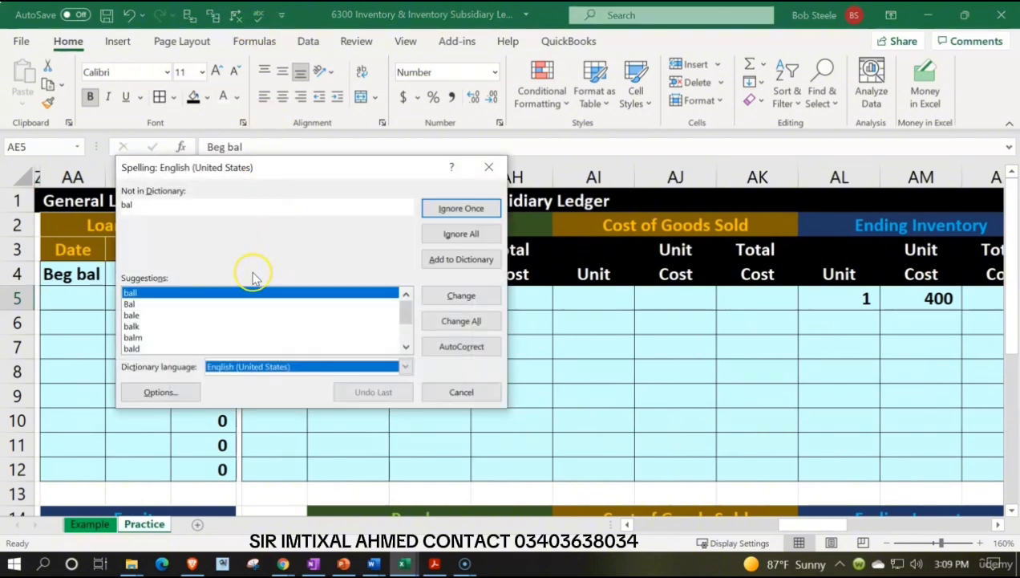
pyautogui.click(467, 236)
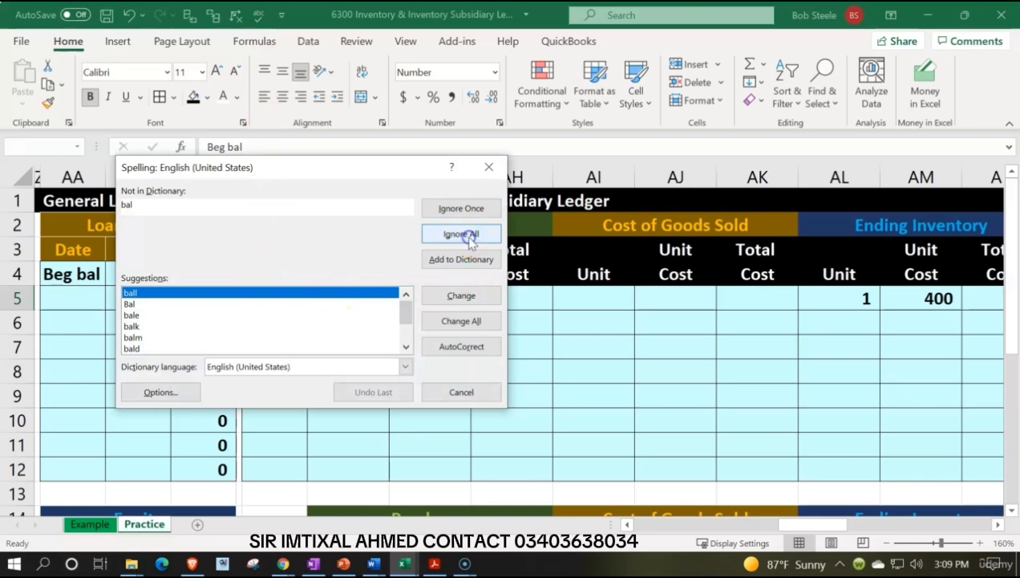
pyautogui.click(479, 325)
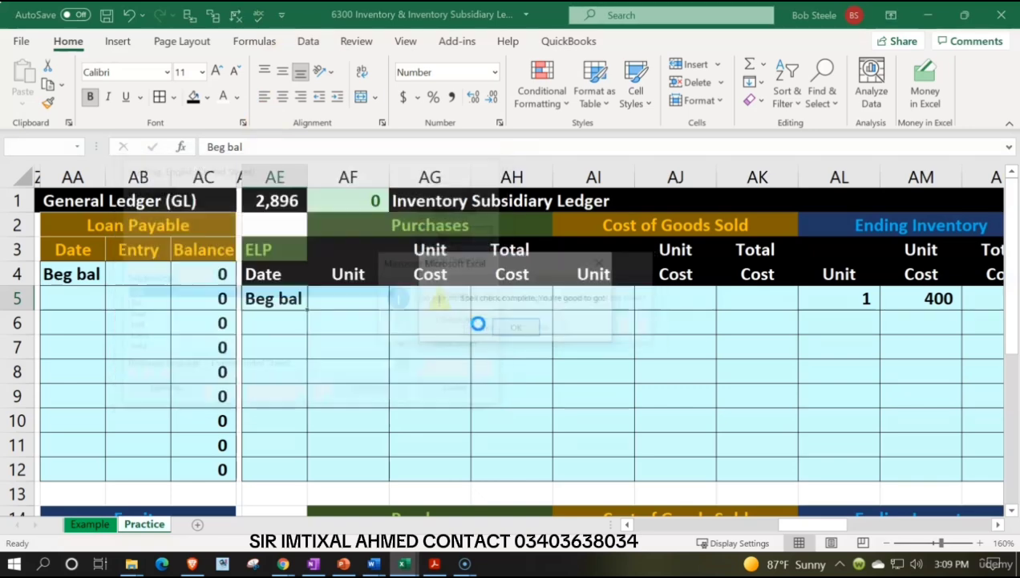
pyautogui.click(516, 330)
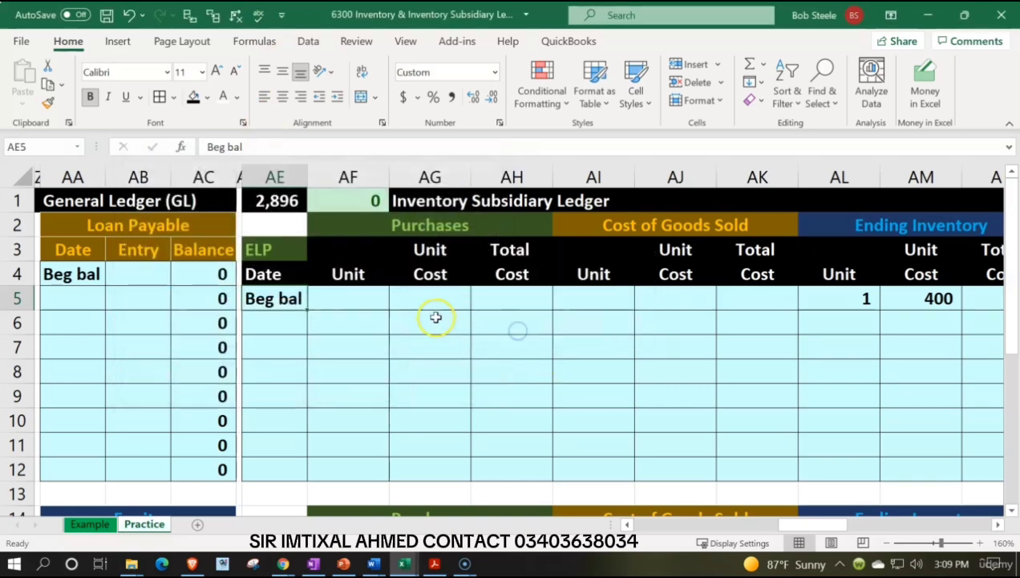
pyautogui.click(433, 316)
# Examine the check formula in AF1 and the total formula in AE1, and set the sheet zoom to 150%.
pyautogui.click(365, 201)
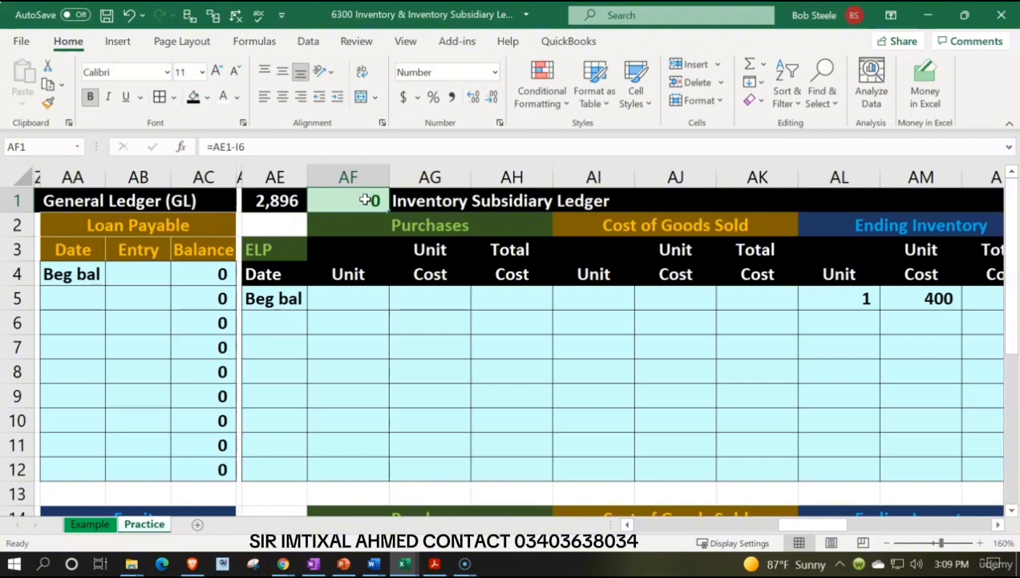
pyautogui.press('Left')
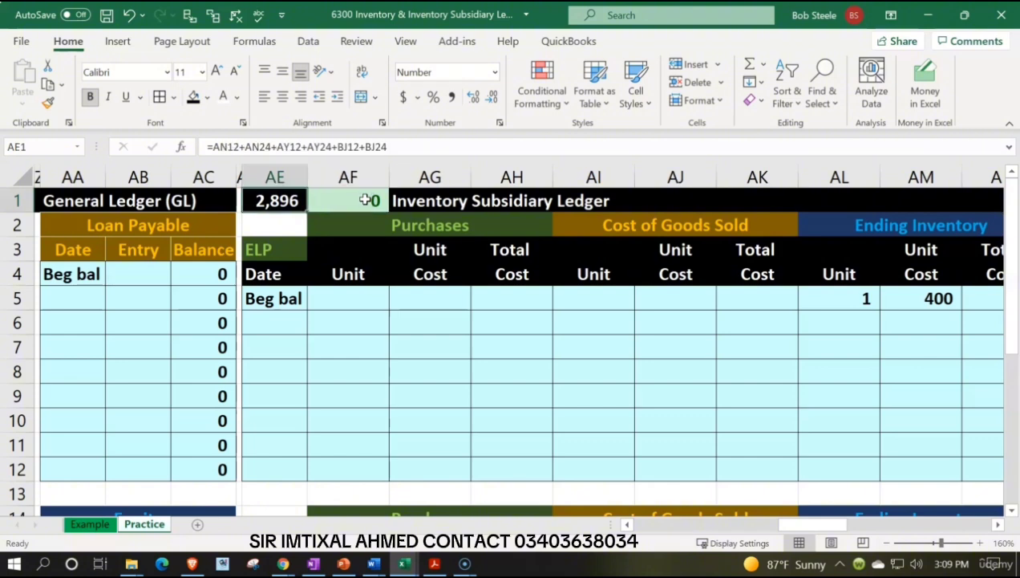
pyautogui.click(898, 544)
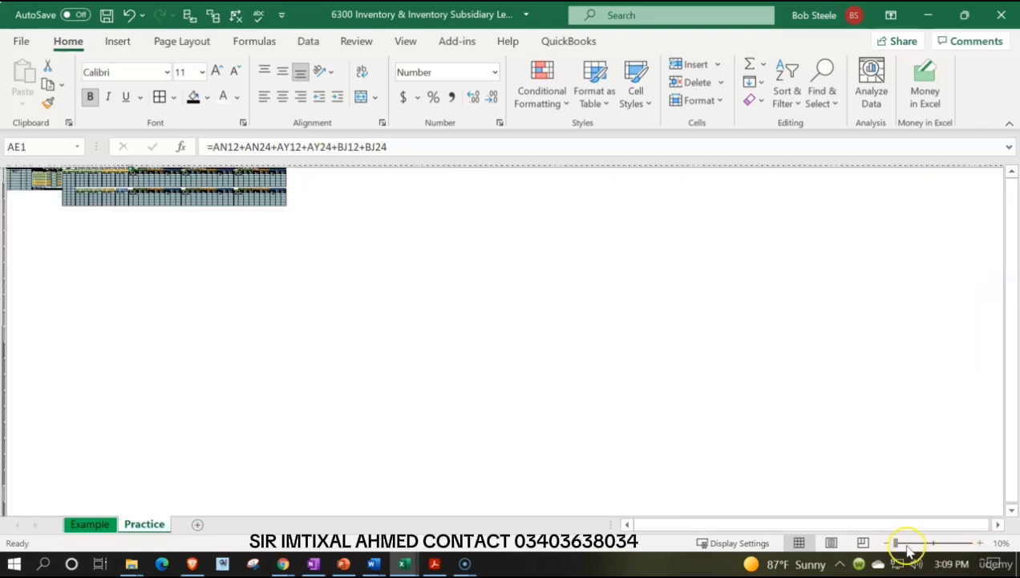
pyautogui.moveTo(898, 544); pyautogui.dragTo(943, 539)
pyautogui.click(611, 407)
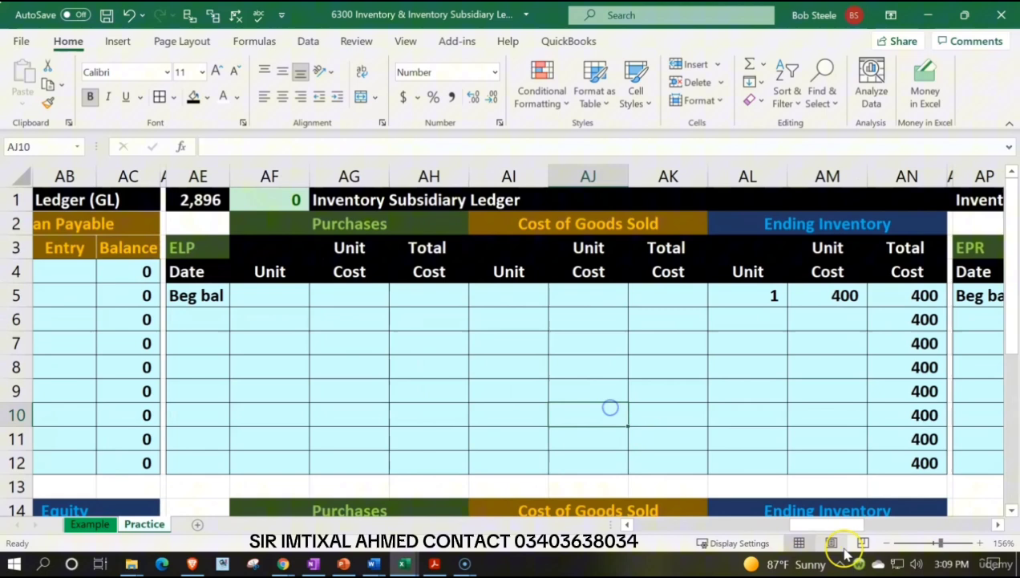
pyautogui.click(886, 544)
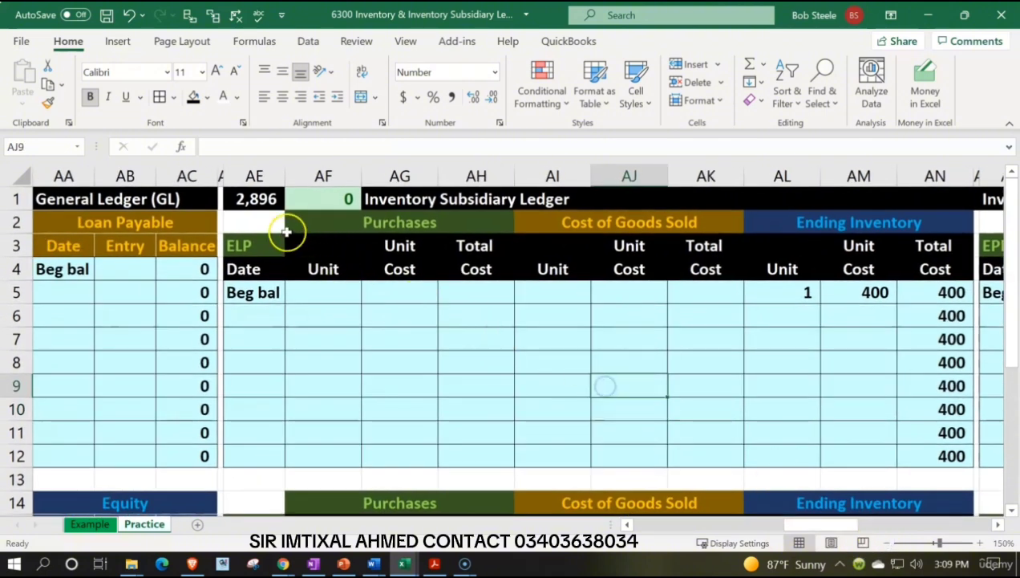
pyautogui.click(274, 225)
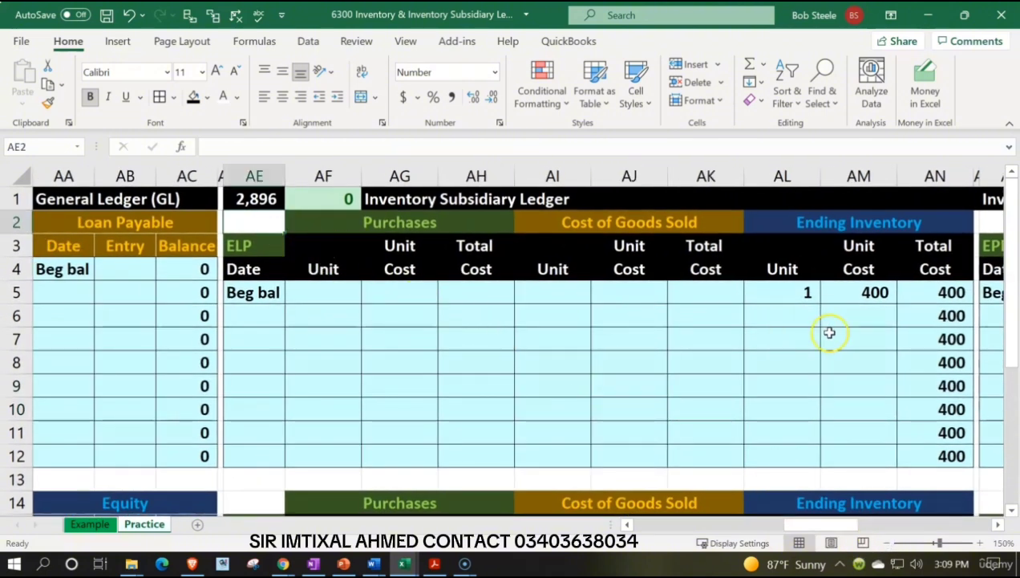
# Compare the ledgers with the trial balance in Acrobat Reader and the inventory items worksheet, and return to the ledger workbook.
pyautogui.scroll(-2, 880, 286)
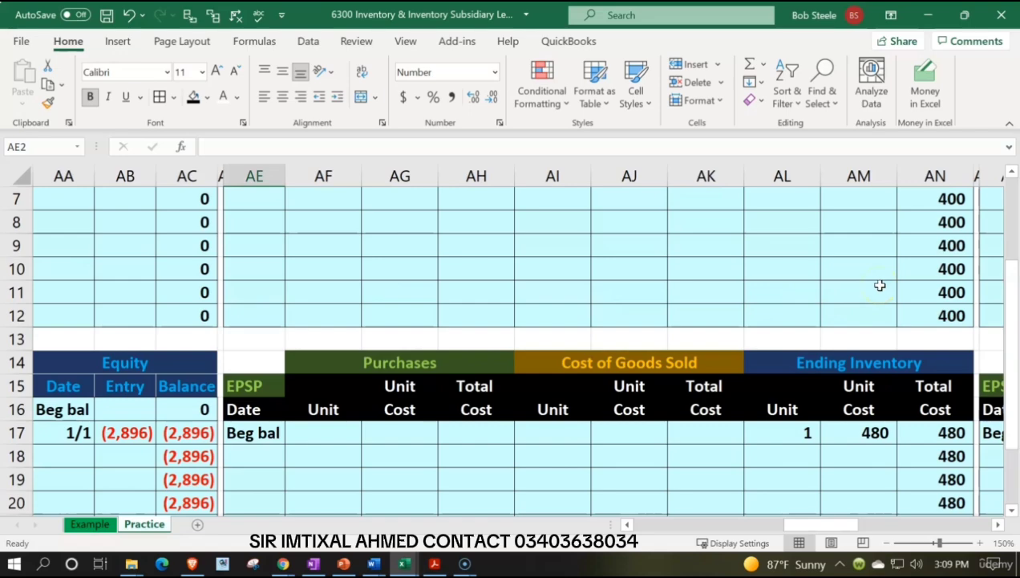
pyautogui.scroll(2, 880, 286)
pyautogui.click(433, 564)
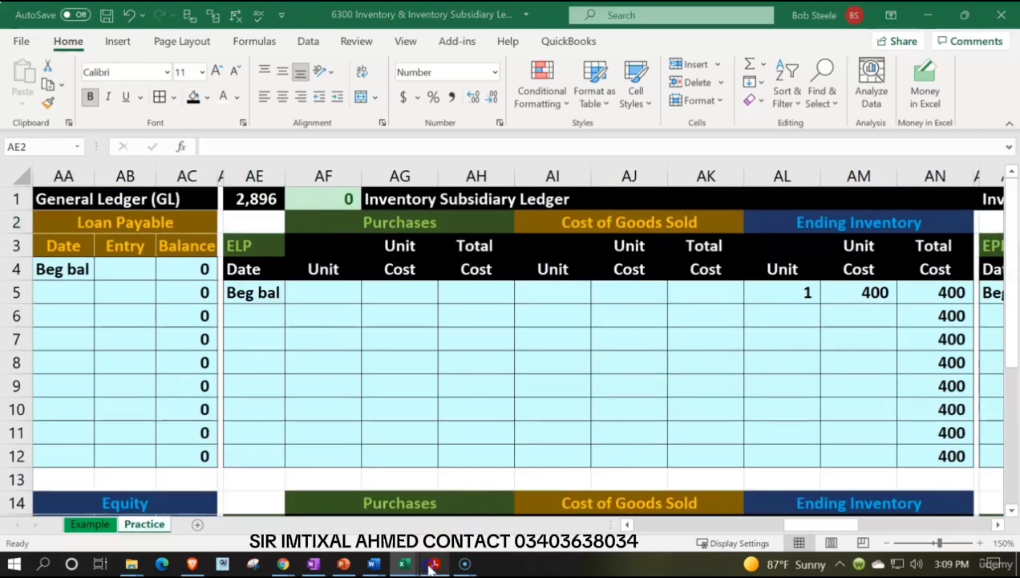
pyautogui.moveTo(405, 564)
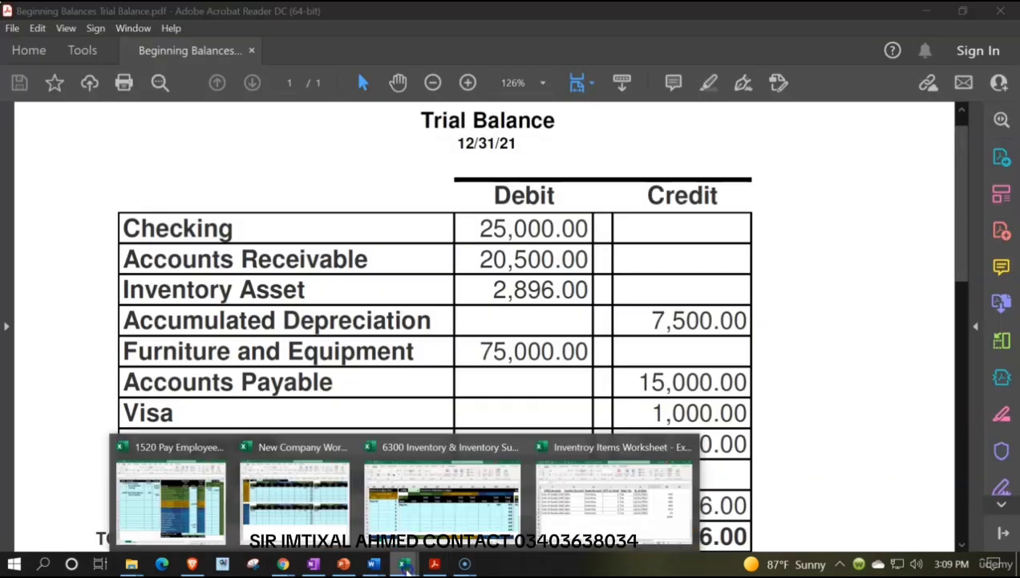
pyautogui.click(577, 514)
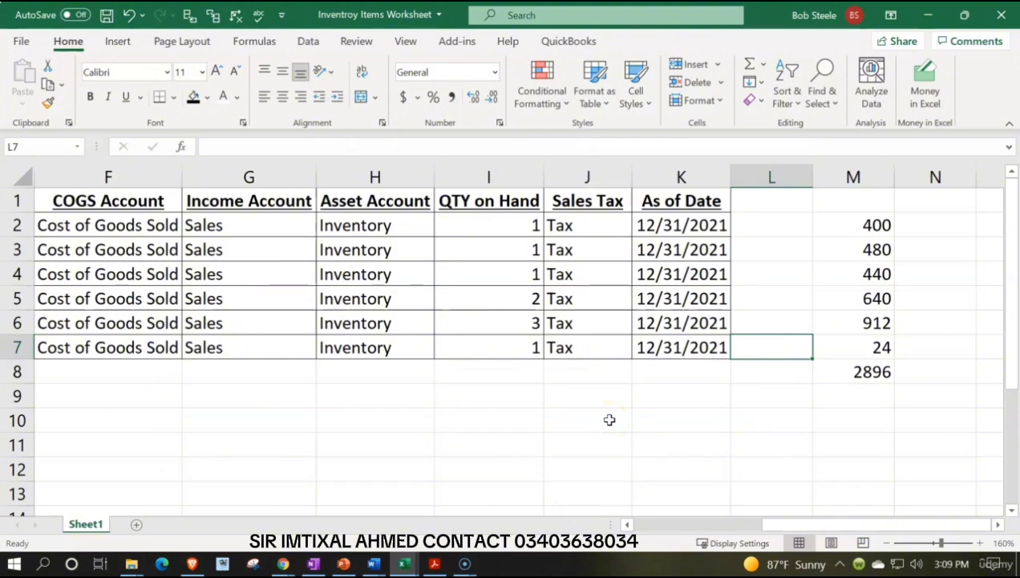
pyautogui.click(928, 14)
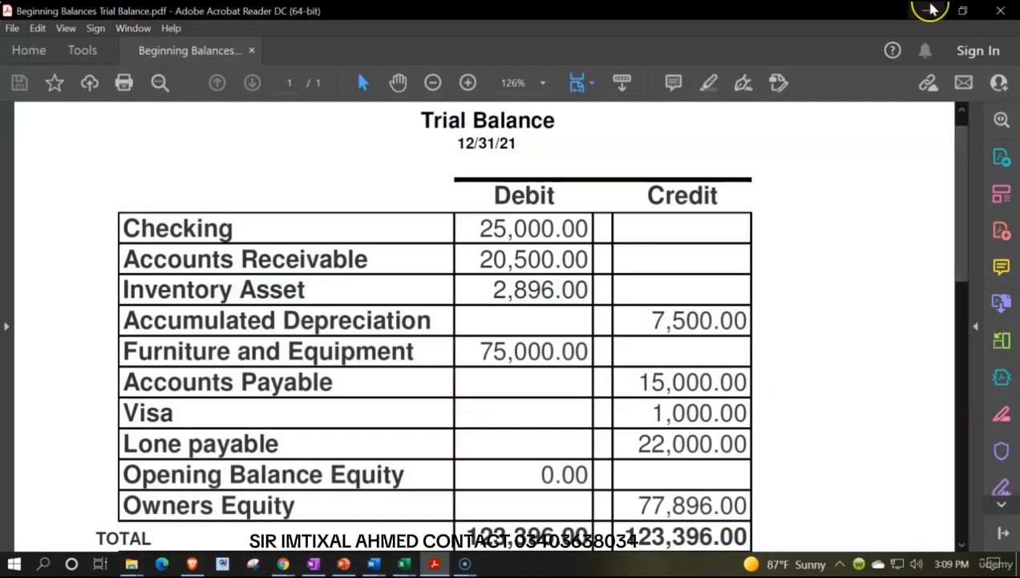
pyautogui.click(925, 11)
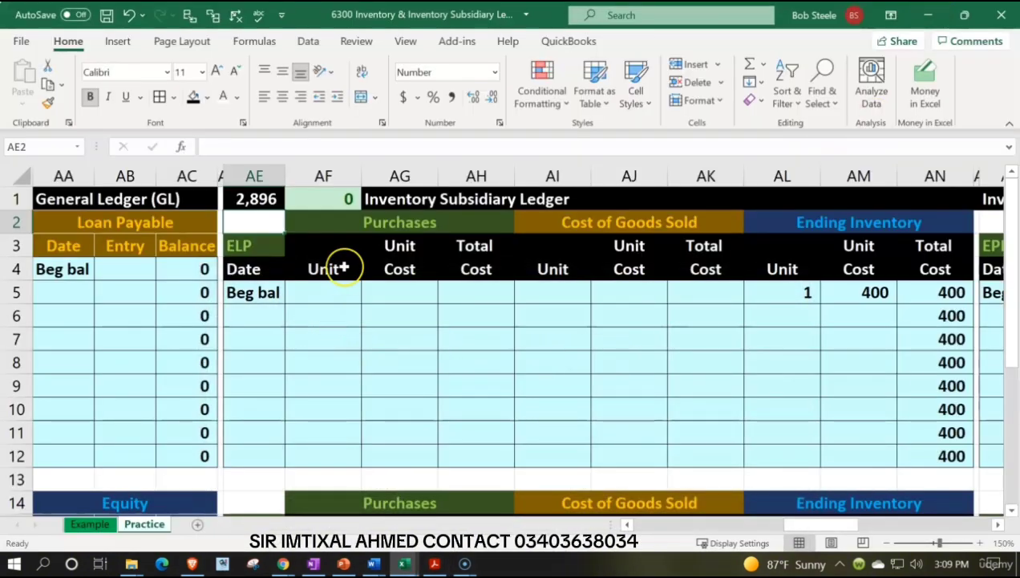
# Review the Purchases, Ending Inventory and Cost of Goods Sold sections of the ELP ledger.
pyautogui.moveTo(346, 229); pyautogui.dragTo(454, 330)
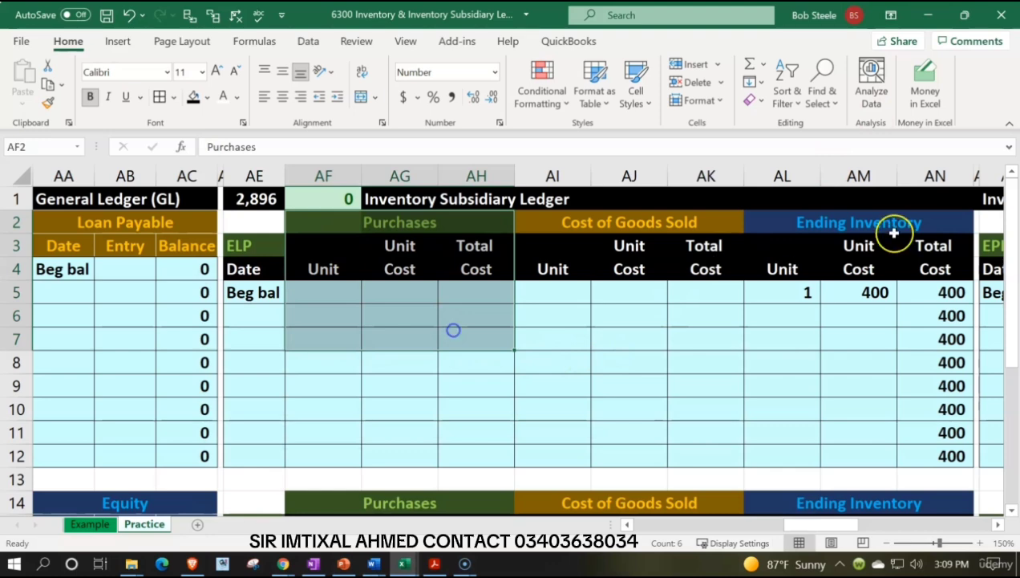
pyautogui.moveTo(893, 233); pyautogui.dragTo(879, 292)
pyautogui.click(575, 234)
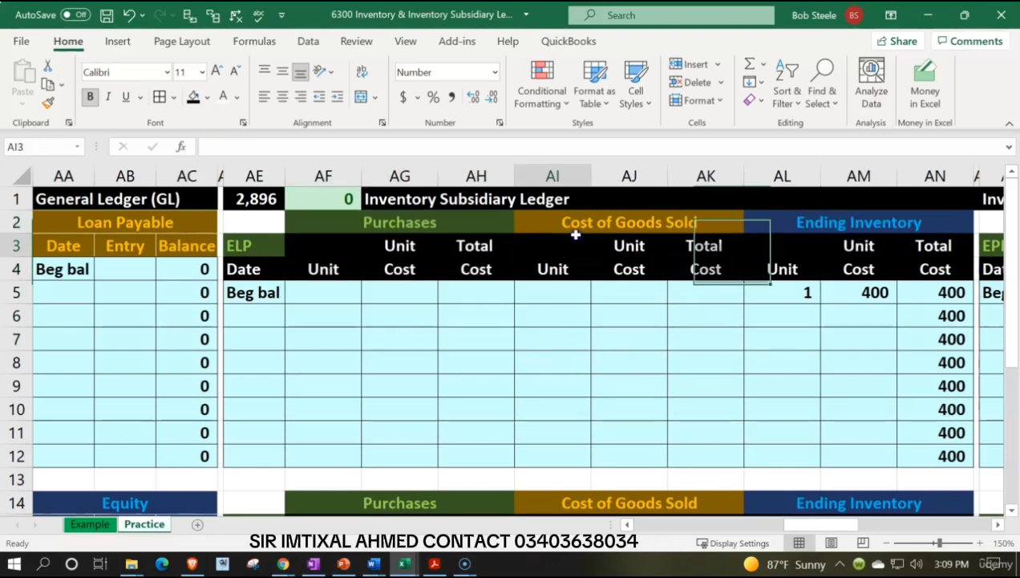
pyautogui.moveTo(575, 235); pyautogui.dragTo(653, 332)
pyautogui.click(433, 323)
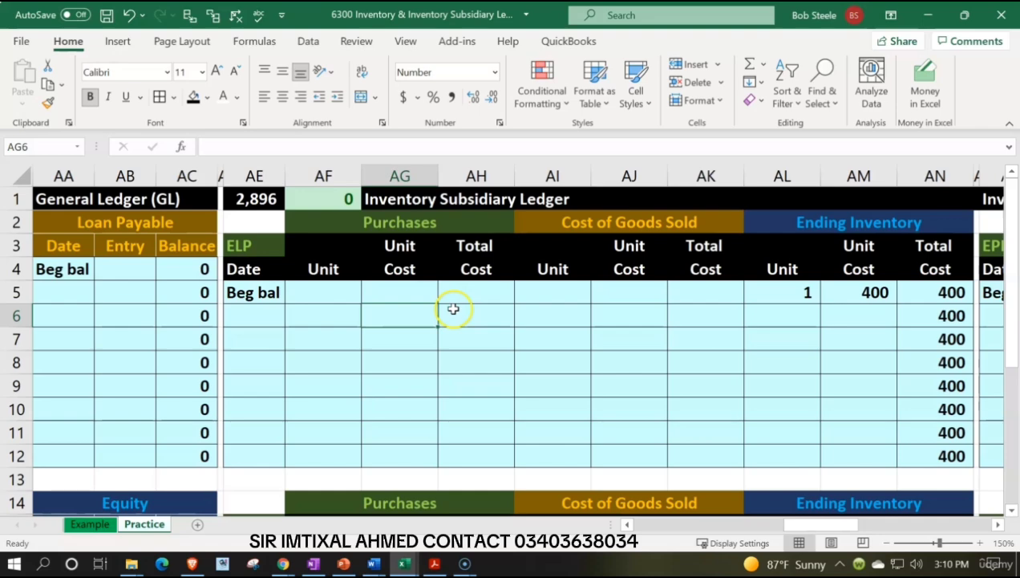
# Examine the Inventory row's beginning balance, entries and ending balance in the trial balance.
pyautogui.press('Left')
pyautogui.press('Left')
pyautogui.press('Left')
pyautogui.press('Left')
pyautogui.press('Left')
pyautogui.press('Left')
pyautogui.press('Left')
pyautogui.press('Left')
pyautogui.press('Left')
pyautogui.press('Left')
pyautogui.press('Left')
pyautogui.press('Left')
pyautogui.press('Left')
pyautogui.press('Left')
pyautogui.press('Left')
pyautogui.press('Left')
pyautogui.press('Left')
pyautogui.press('Left')
pyautogui.press('Left')
pyautogui.press('Left')
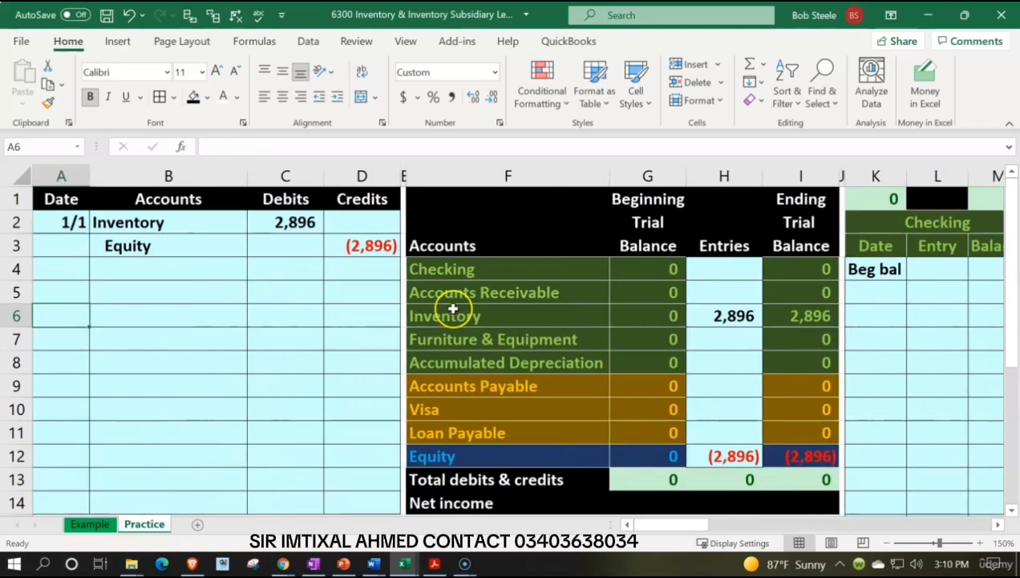
pyautogui.press('Right')
pyautogui.press('Right')
pyautogui.press('Right')
pyautogui.press('Right')
pyautogui.press('Right')
pyautogui.press('Right')
pyautogui.press('Right')
pyautogui.press('Right')
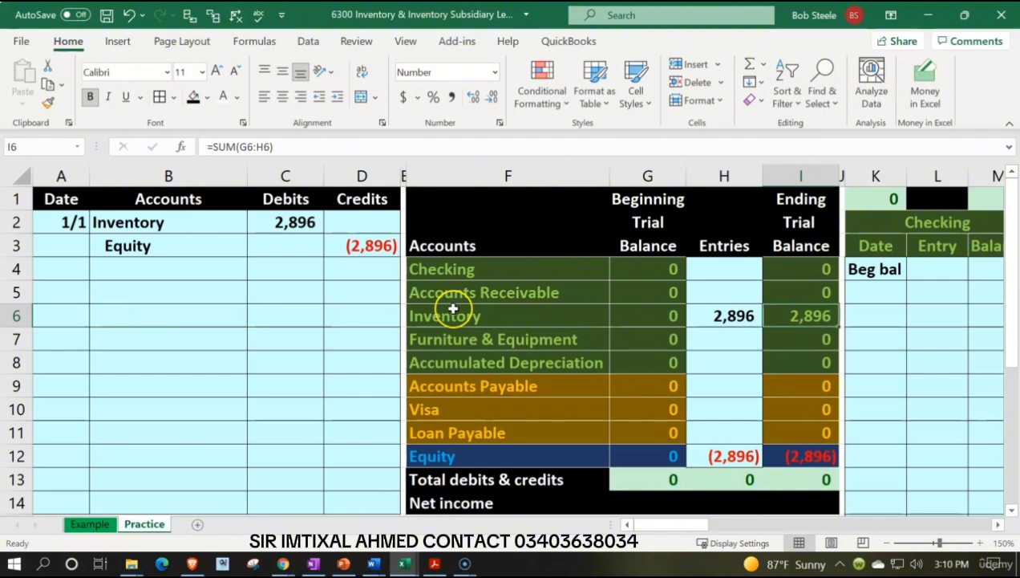
pyautogui.press('Left')
pyautogui.press('Left')
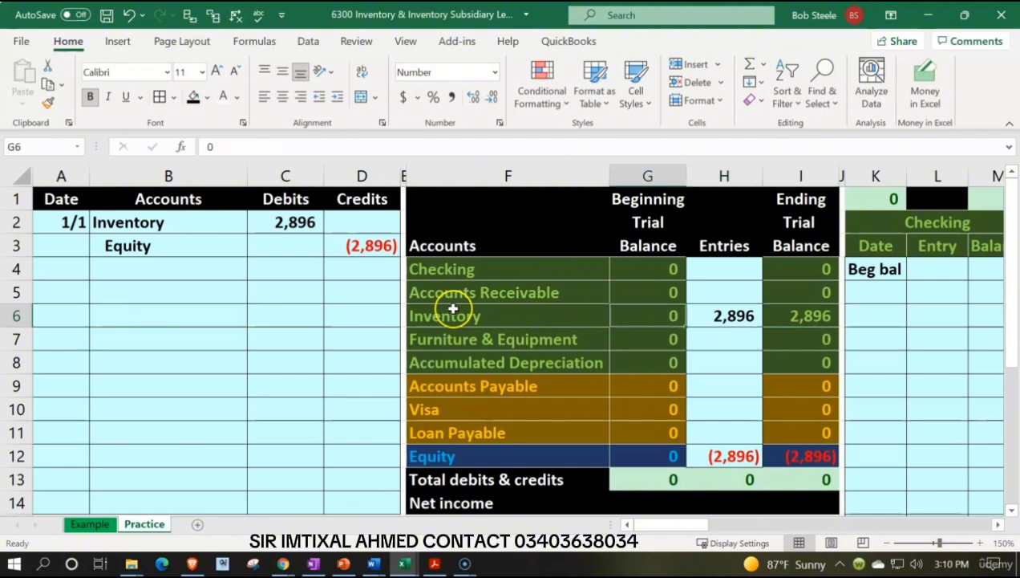